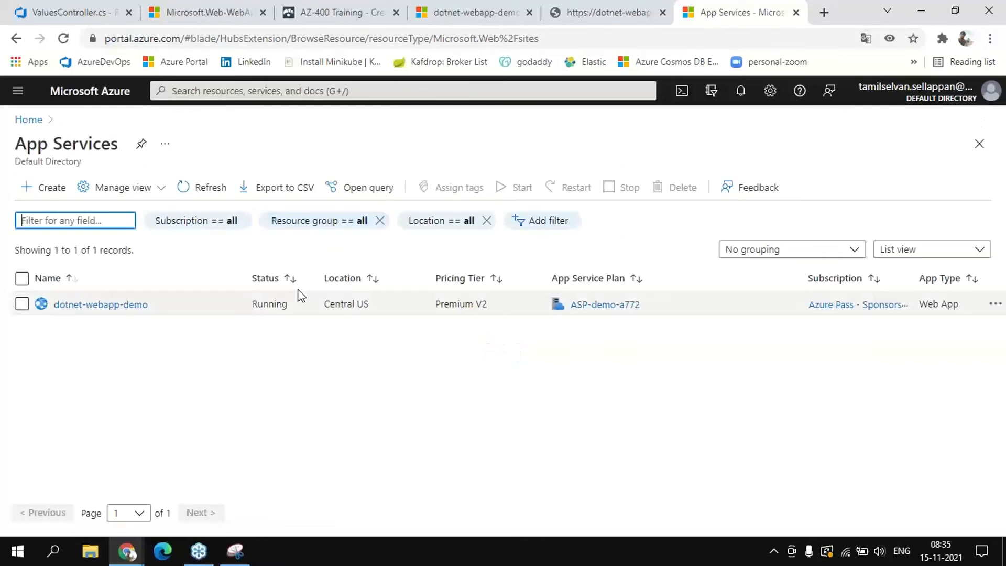
Start creating a web app and assign it a new resource group named Nov-15
{"action": "left_click", "coordinate": [45, 193]}
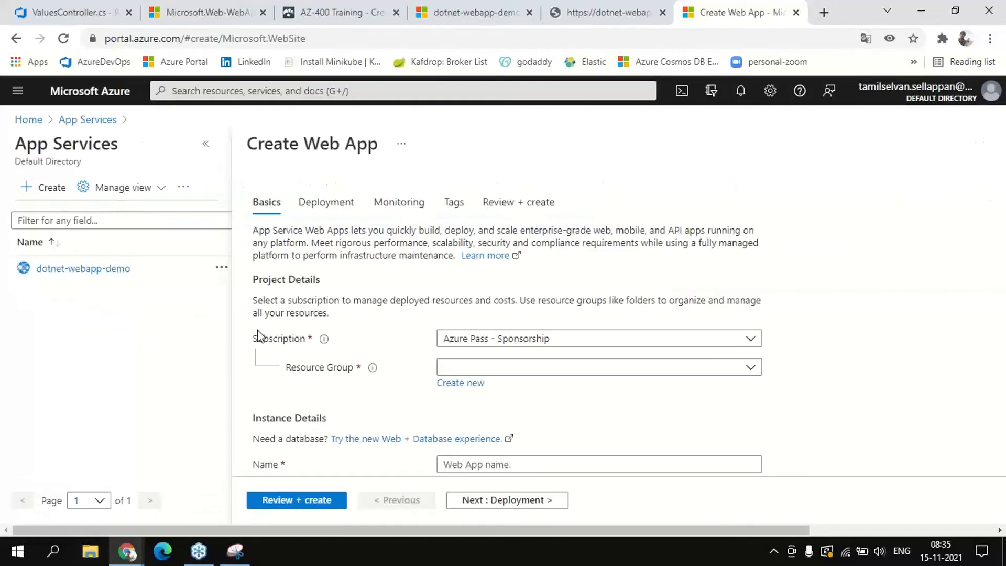
{"action": "scroll", "coordinate": [260, 333], "scroll_direction": "down", "scroll_amount": 3}
{"action": "scroll", "coordinate": [262, 330], "scroll_direction": "up", "scroll_amount": 1}
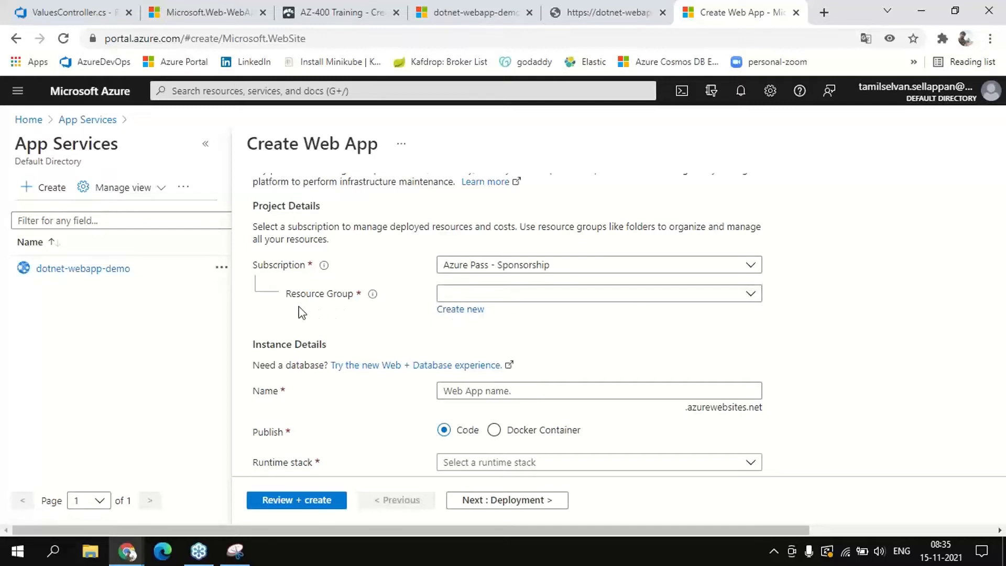
{"action": "left_click", "coordinate": [754, 296]}
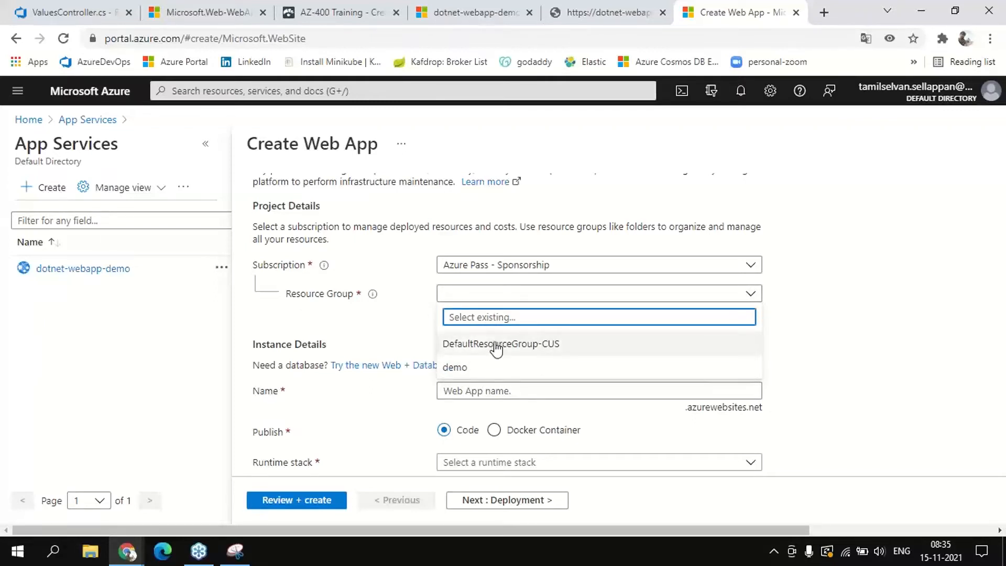
{"action": "left_click", "coordinate": [366, 316]}
{"action": "left_click", "coordinate": [462, 313]}
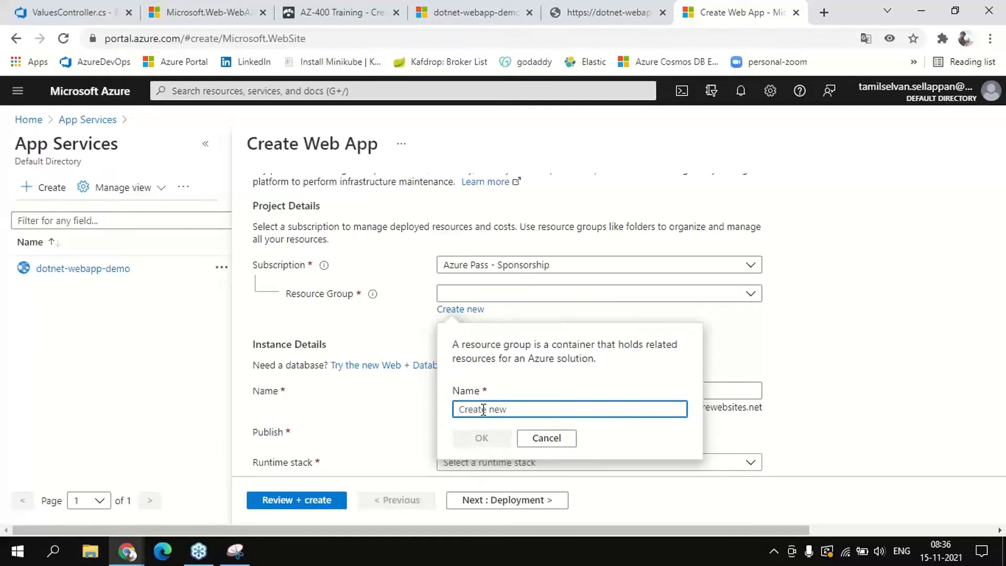
{"action": "type", "text": "No"}
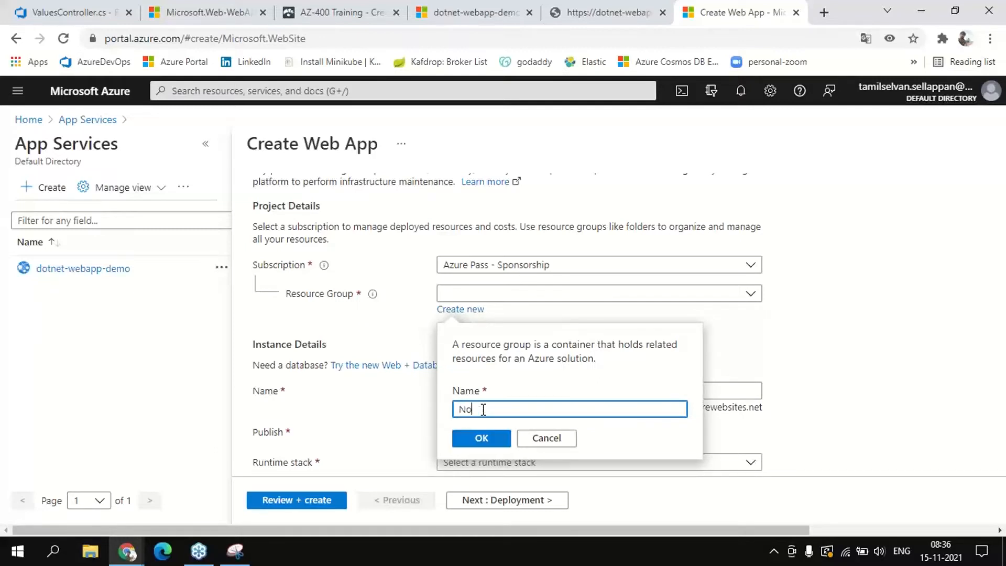
{"action": "type", "text": "v-15"}
{"action": "left_click", "coordinate": [480, 438]}
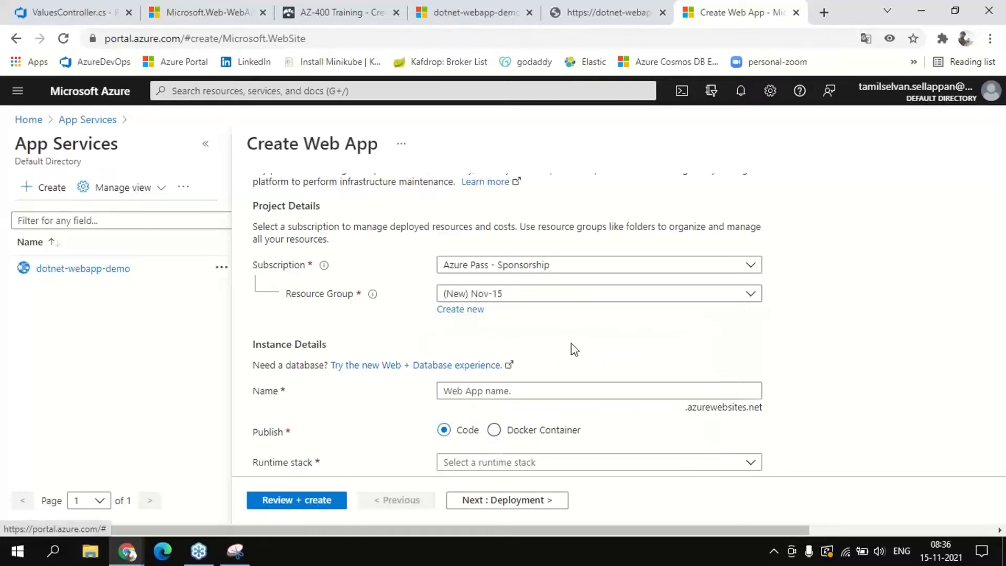
Name the web app dotnet-webapp-demo-nov-15
{"action": "scroll", "coordinate": [573, 348], "scroll_direction": "down", "scroll_amount": 3}
{"action": "left_click", "coordinate": [492, 244]}
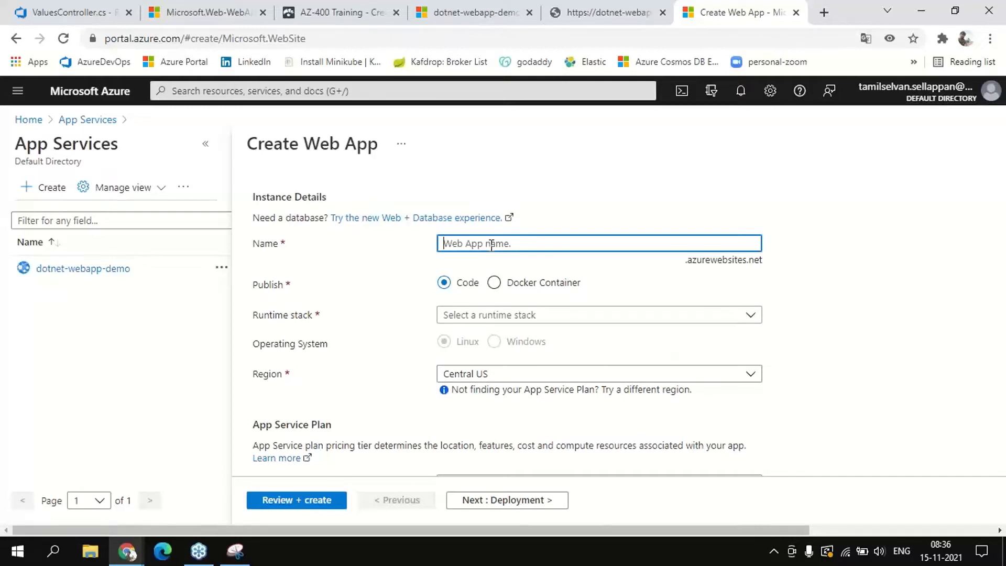
{"action": "type", "text": "dotnet-webapp-demo-"}
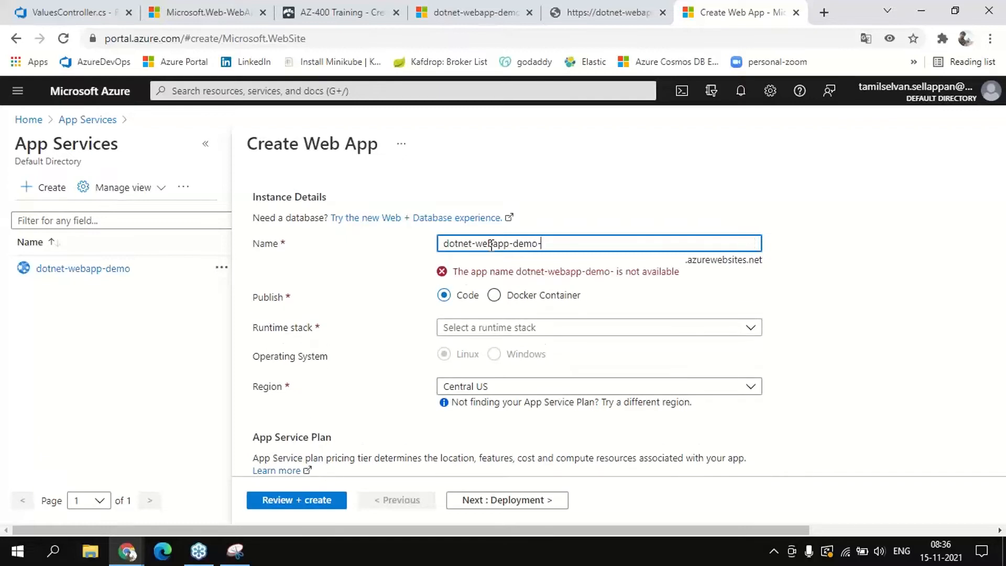
{"action": "key", "text": "BackSpace"}
{"action": "type", "text": "o-nov"}
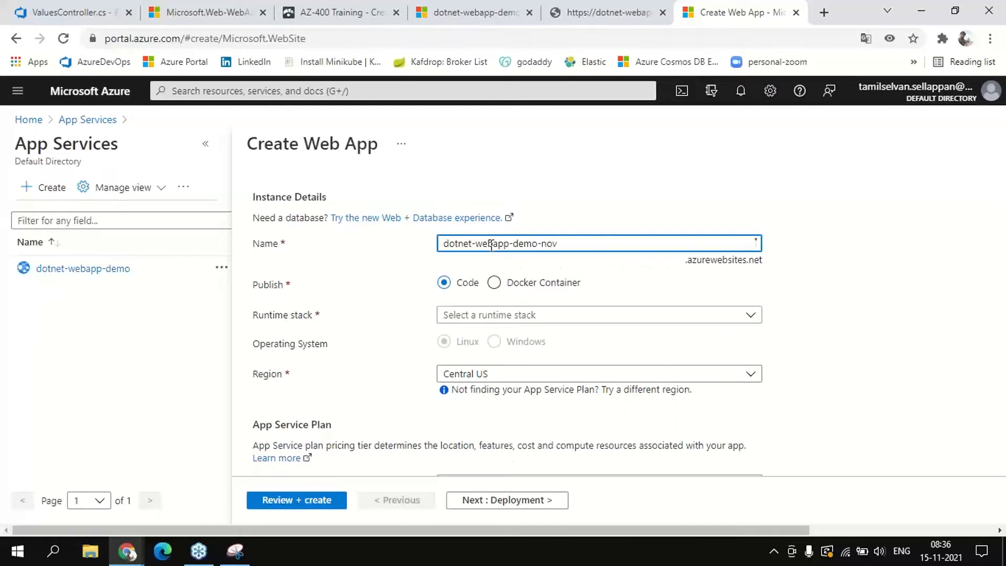
{"action": "type", "text": "-15"}
Examine the web app name together with the domain suffix that completes its URL
{"action": "left_click_drag", "start_coordinate": [444, 243], "coordinate": [577, 242]}
{"action": "left_click", "coordinate": [609, 279]}
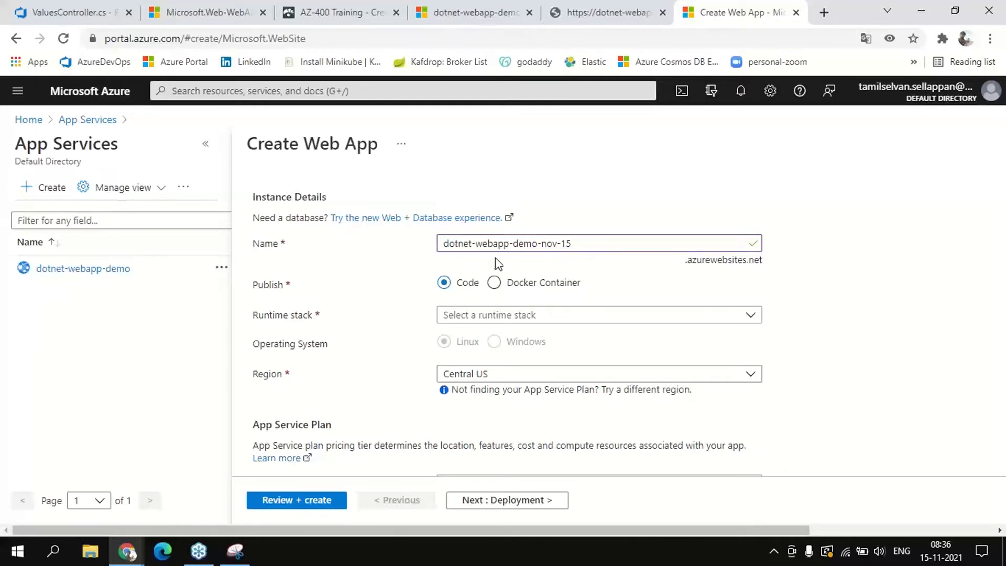
{"action": "left_click_drag", "start_coordinate": [579, 242], "coordinate": [407, 247]}
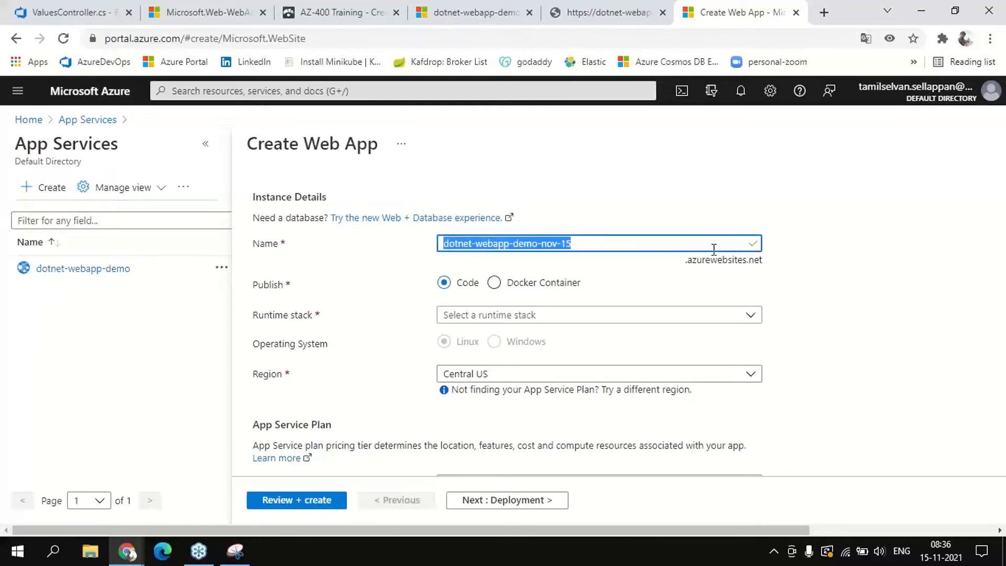
{"action": "left_click", "coordinate": [779, 258]}
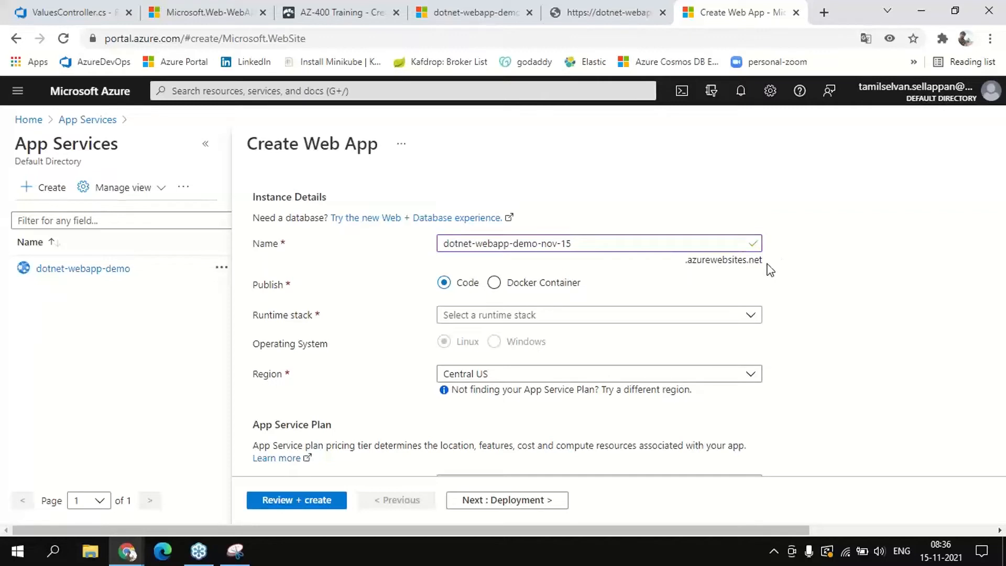
{"action": "left_click_drag", "start_coordinate": [767, 264], "coordinate": [687, 264]}
{"action": "left_click", "coordinate": [764, 266]}
{"action": "left_click_drag", "start_coordinate": [444, 243], "coordinate": [595, 245]}
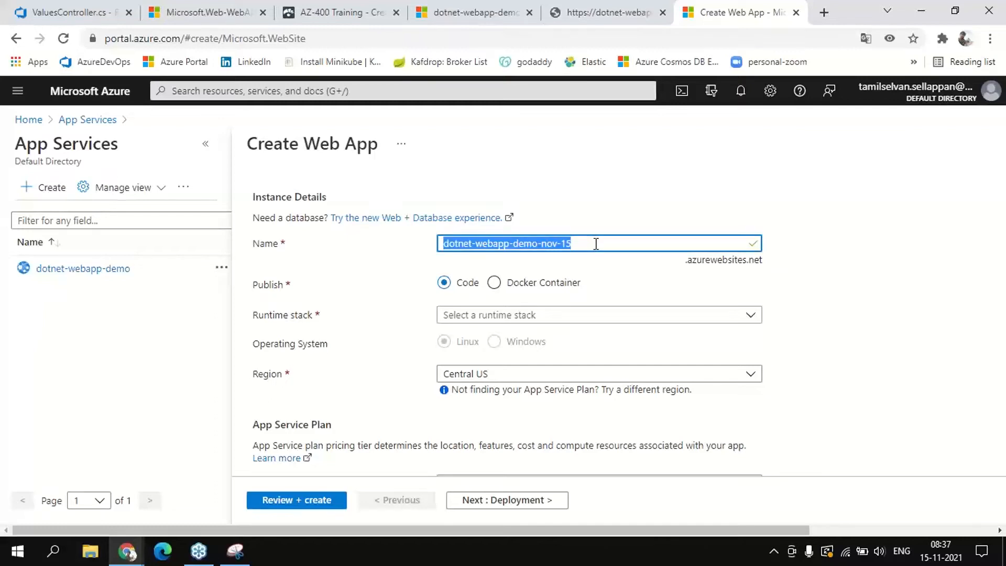
{"action": "left_click", "coordinate": [602, 272]}
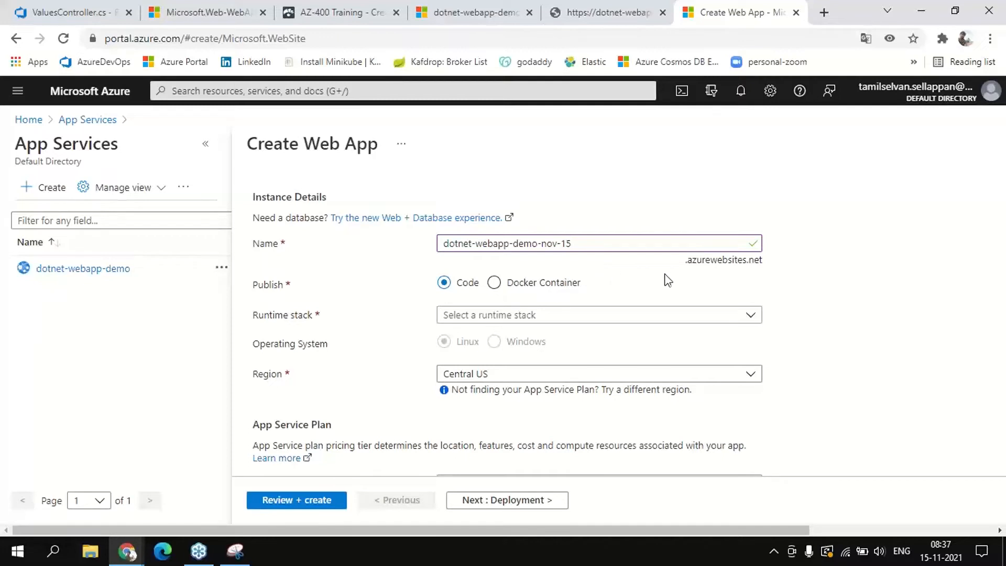
{"action": "left_click_drag", "start_coordinate": [688, 267], "coordinate": [763, 262]}
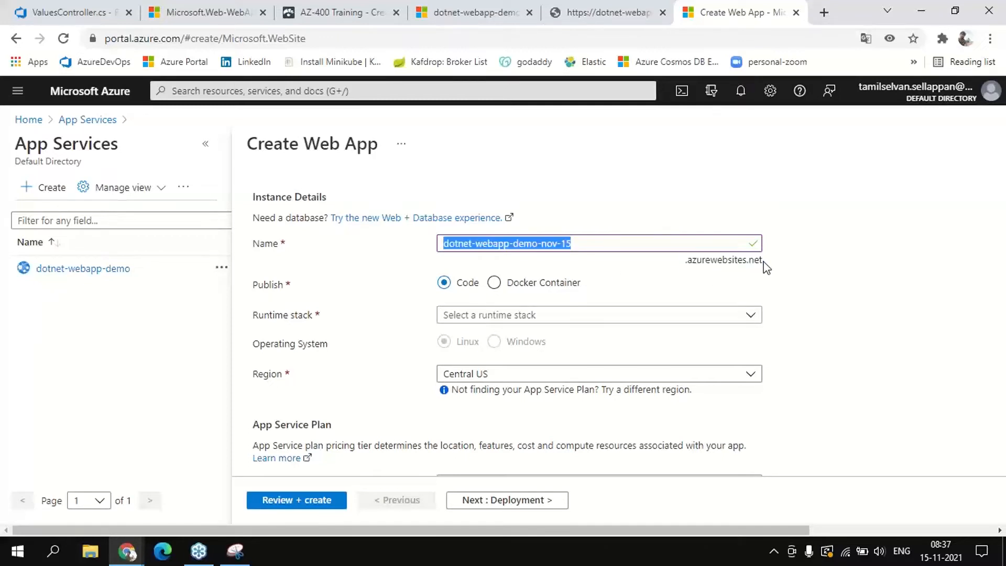
{"action": "left_click", "coordinate": [764, 262]}
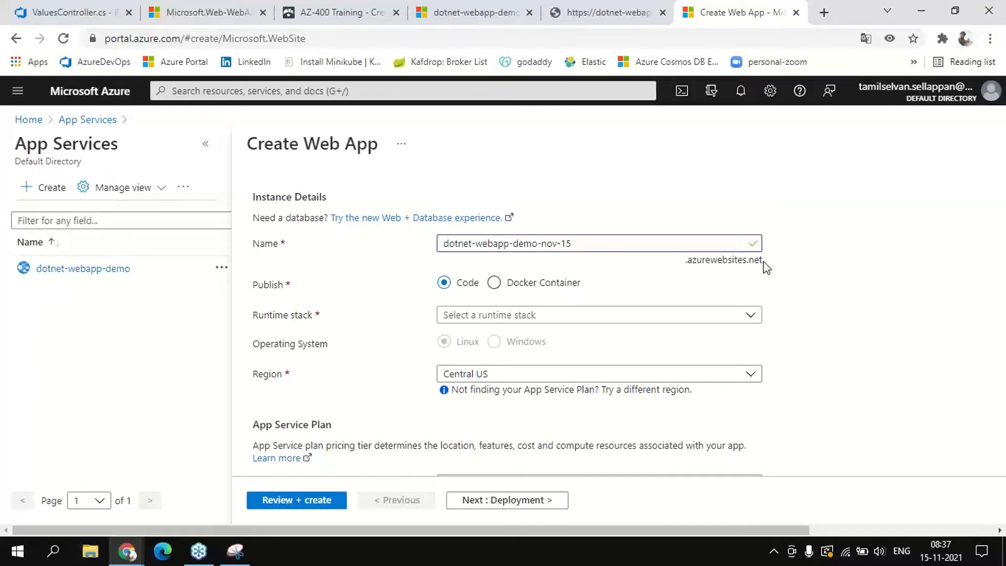
{"action": "left_click_drag", "start_coordinate": [685, 263], "coordinate": [765, 257]}
{"action": "left_click", "coordinate": [773, 256]}
Try the Docker Container publish option and switch publishing back to Code
{"action": "left_click", "coordinate": [495, 284]}
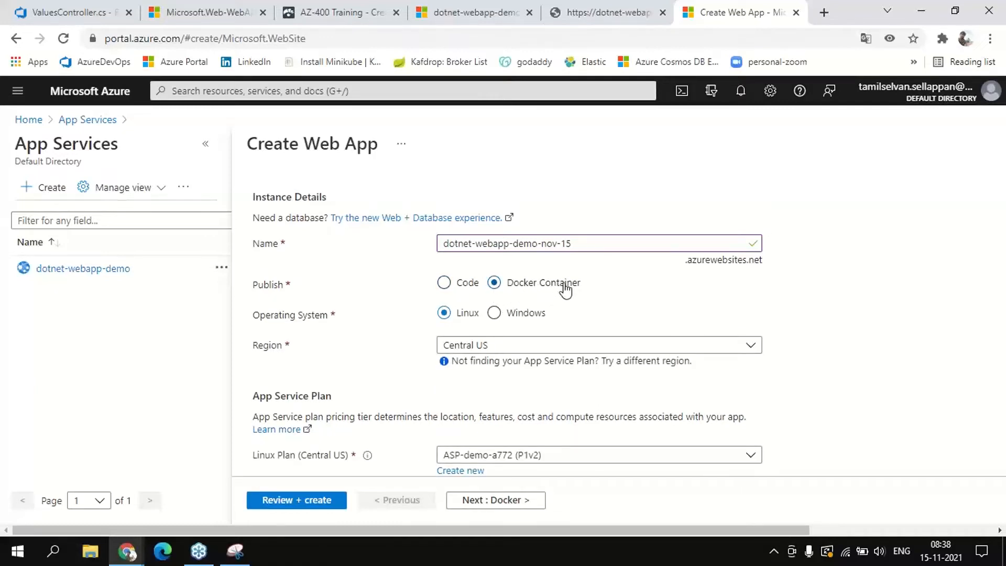
{"action": "left_click", "coordinate": [451, 284]}
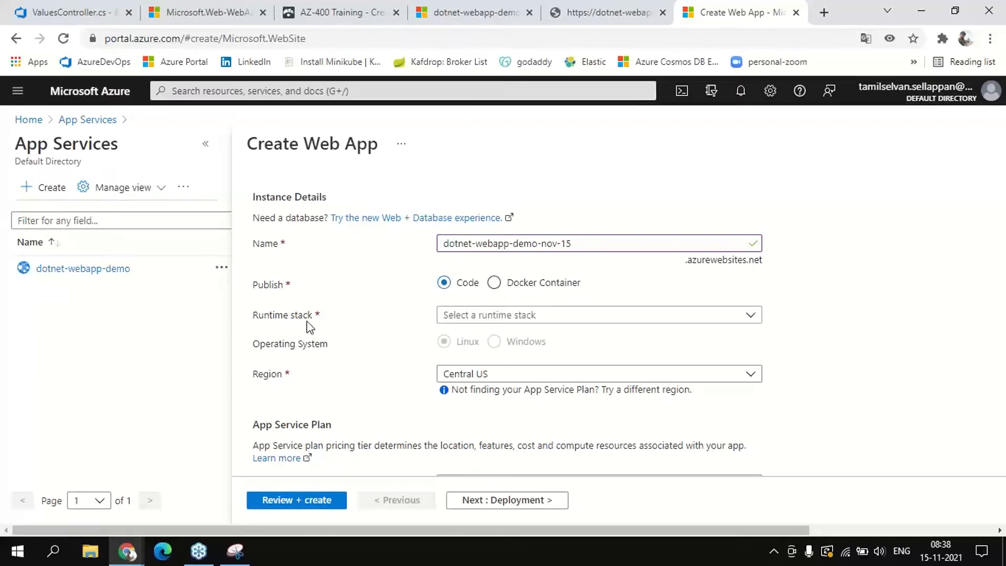
Set the web app's runtime stack to .NET Core 3.1 (LTS) and its operating system to Linux
{"action": "left_click", "coordinate": [748, 316]}
{"action": "scroll", "coordinate": [517, 399], "scroll_direction": "down", "scroll_amount": 10}
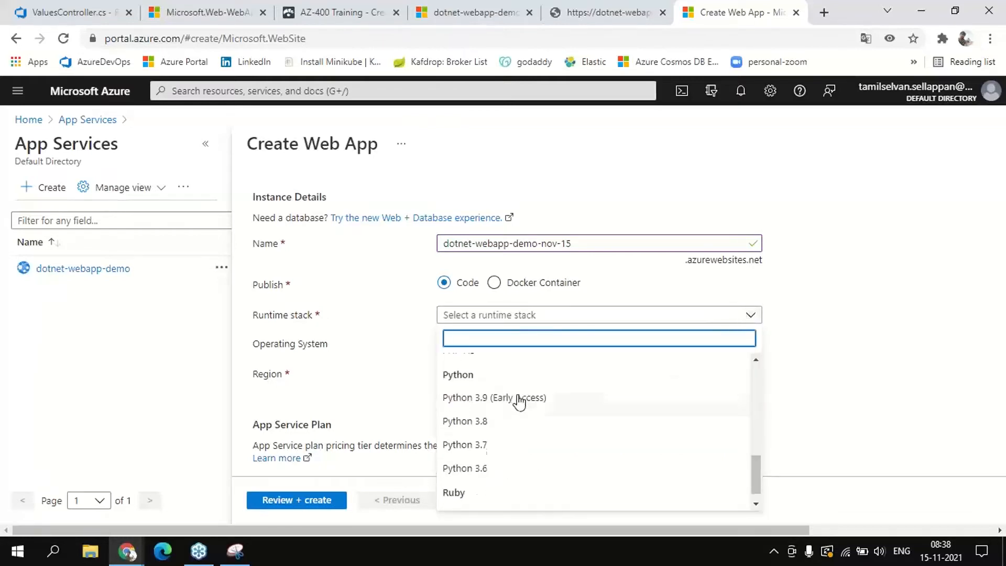
{"action": "scroll", "coordinate": [460, 493], "scroll_direction": "up", "scroll_amount": 3}
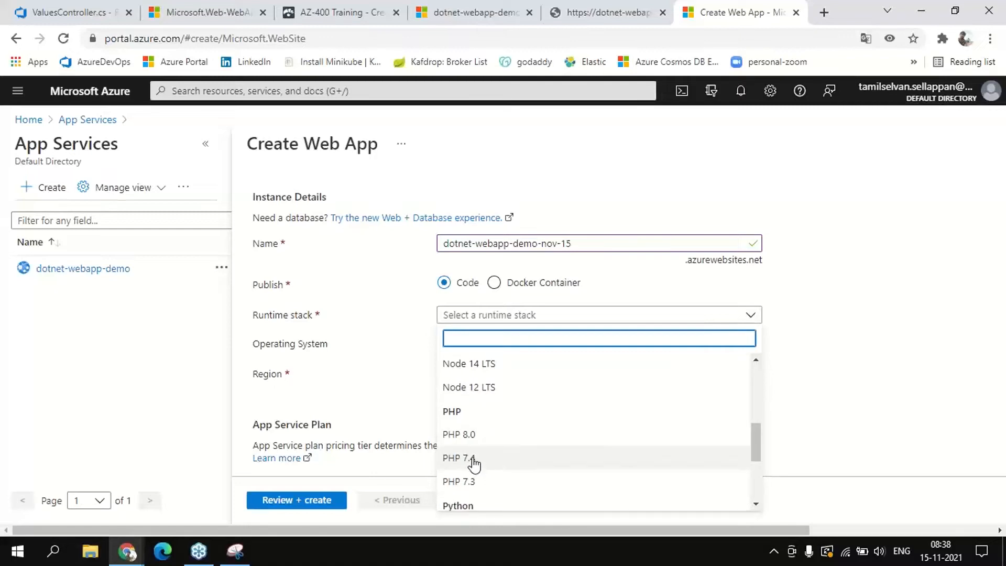
{"action": "scroll", "coordinate": [475, 461], "scroll_direction": "up", "scroll_amount": 2}
{"action": "scroll", "coordinate": [474, 421], "scroll_direction": "up", "scroll_amount": 3}
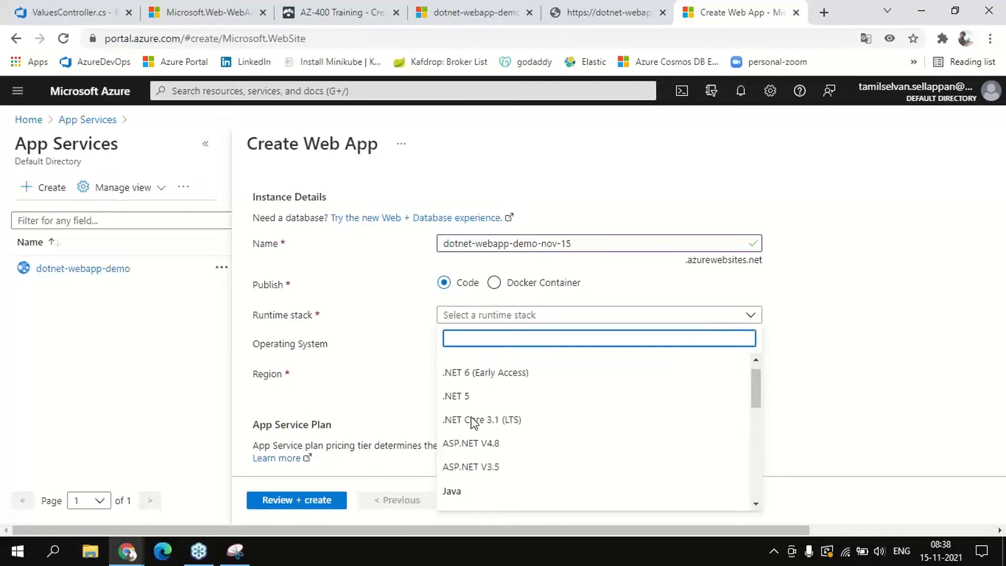
{"action": "scroll", "coordinate": [480, 403], "scroll_direction": "up", "scroll_amount": 1}
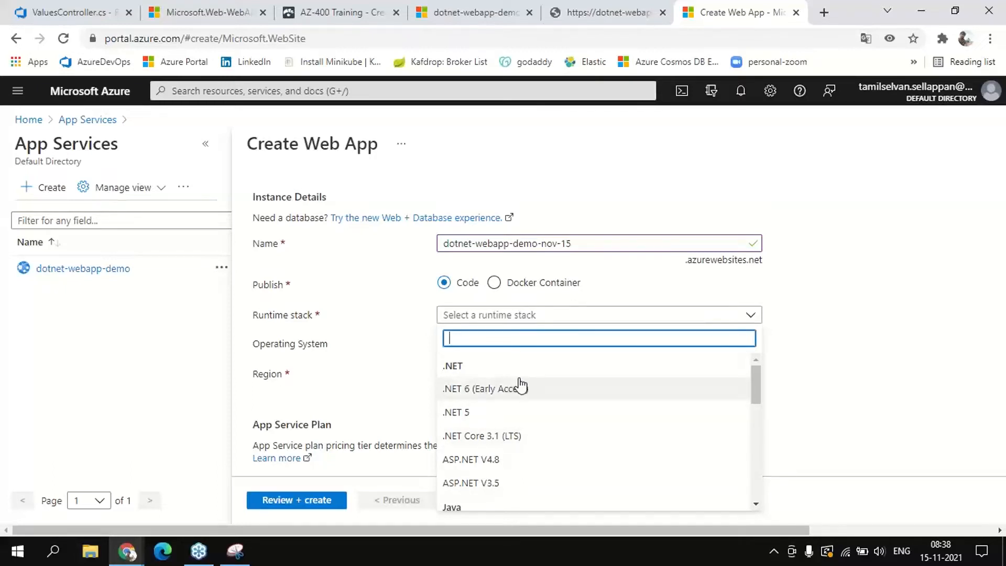
{"action": "scroll", "coordinate": [518, 386], "scroll_direction": "down", "scroll_amount": 4}
{"action": "scroll", "coordinate": [519, 386], "scroll_direction": "up", "scroll_amount": 4}
{"action": "scroll", "coordinate": [522, 387], "scroll_direction": "down", "scroll_amount": 3}
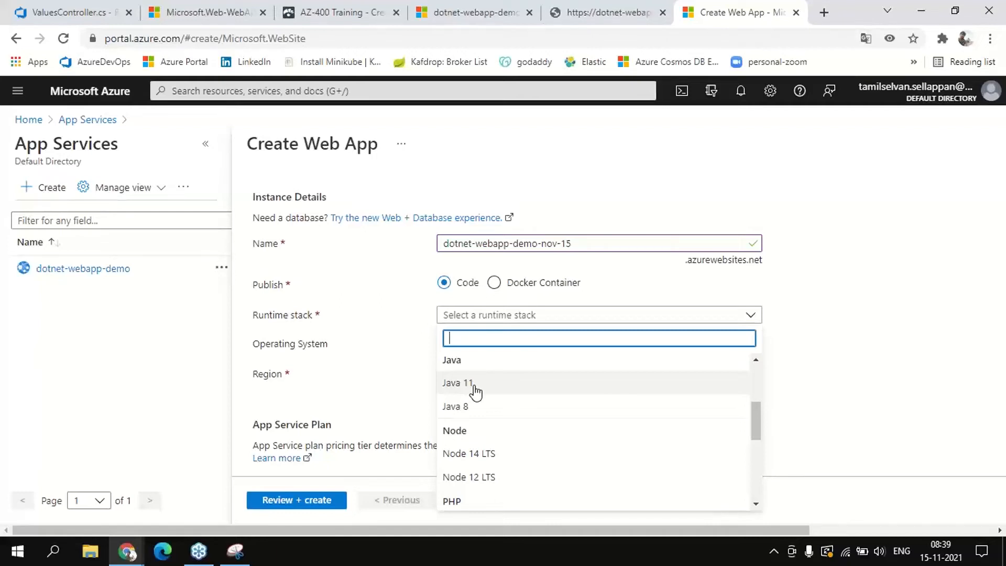
{"action": "scroll", "coordinate": [476, 392], "scroll_direction": "up", "scroll_amount": 3}
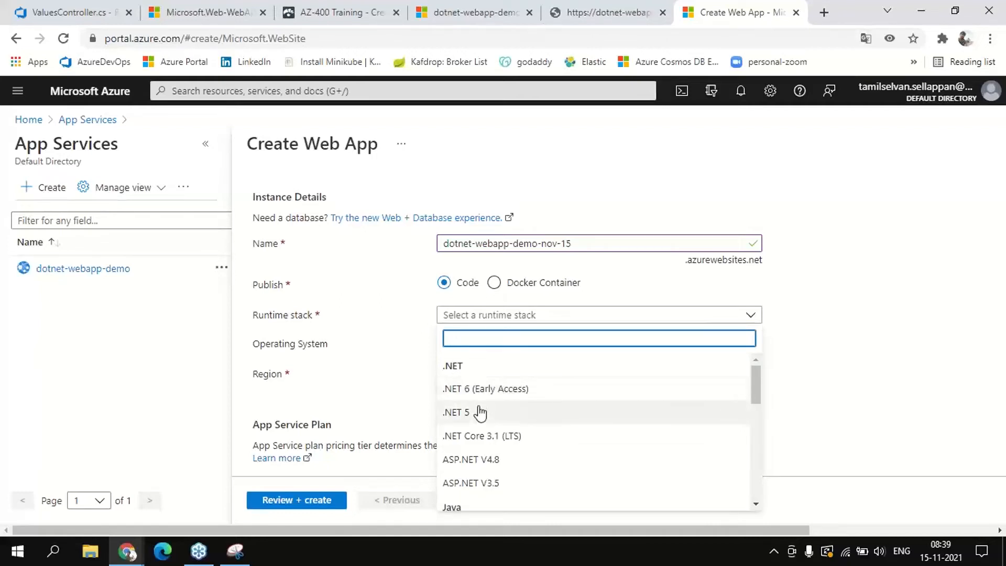
{"action": "scroll", "coordinate": [480, 415], "scroll_direction": "down", "scroll_amount": 5}
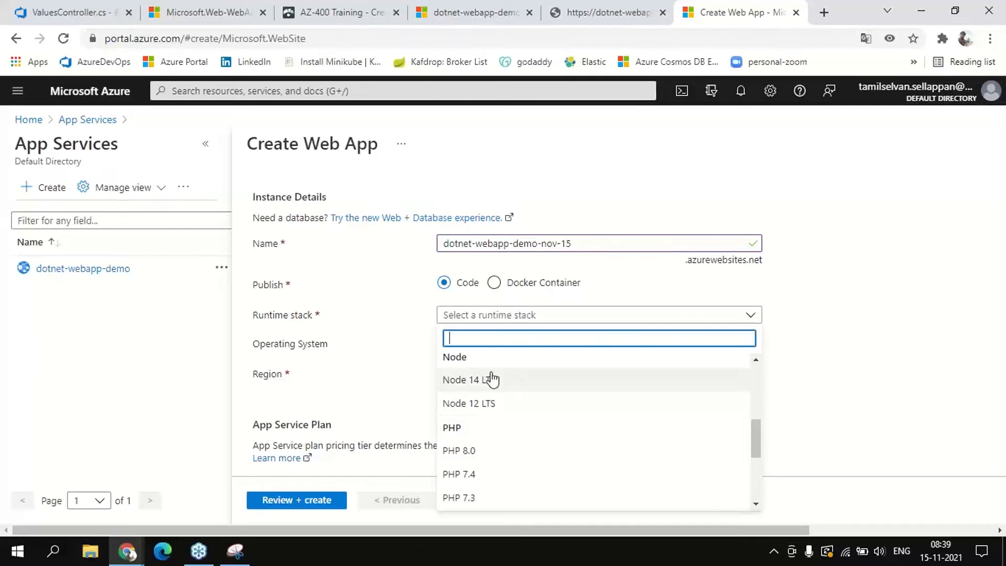
{"action": "scroll", "coordinate": [506, 399], "scroll_direction": "up", "scroll_amount": 5}
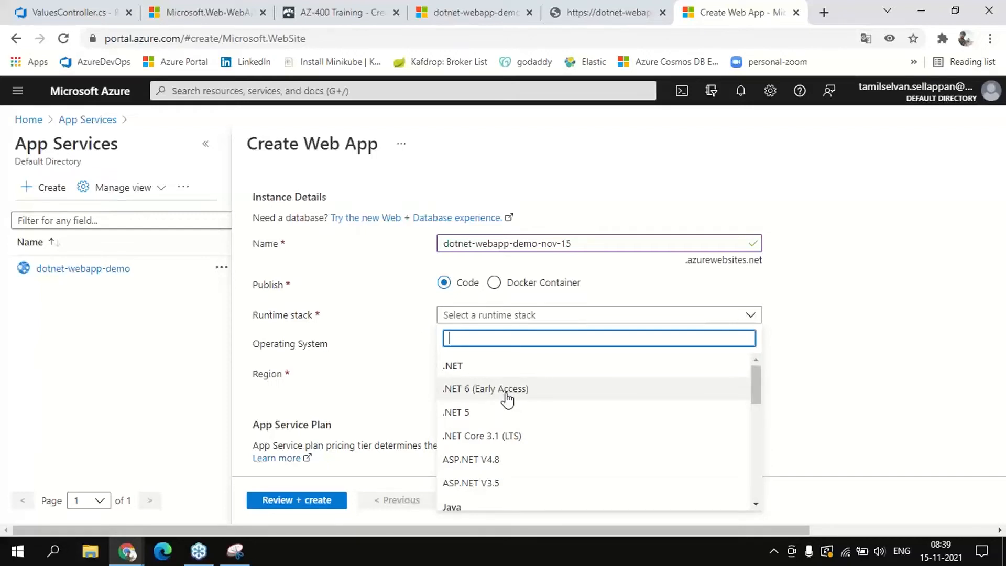
{"action": "scroll", "coordinate": [506, 399], "scroll_direction": "down", "scroll_amount": 3}
{"action": "scroll", "coordinate": [506, 399], "scroll_direction": "up", "scroll_amount": 3}
{"action": "scroll", "coordinate": [506, 399], "scroll_direction": "down", "scroll_amount": 5}
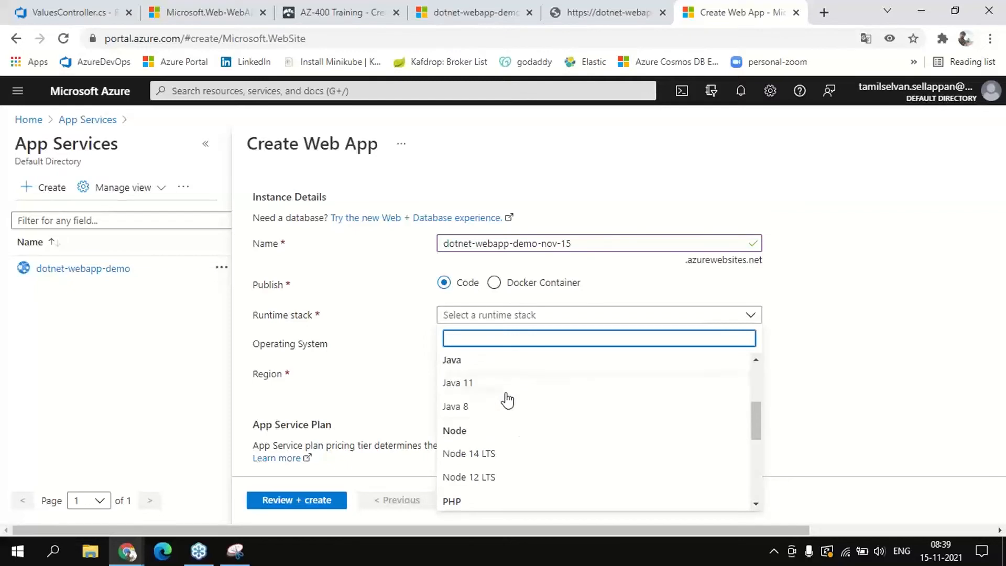
{"action": "scroll", "coordinate": [506, 400], "scroll_direction": "up", "scroll_amount": 5}
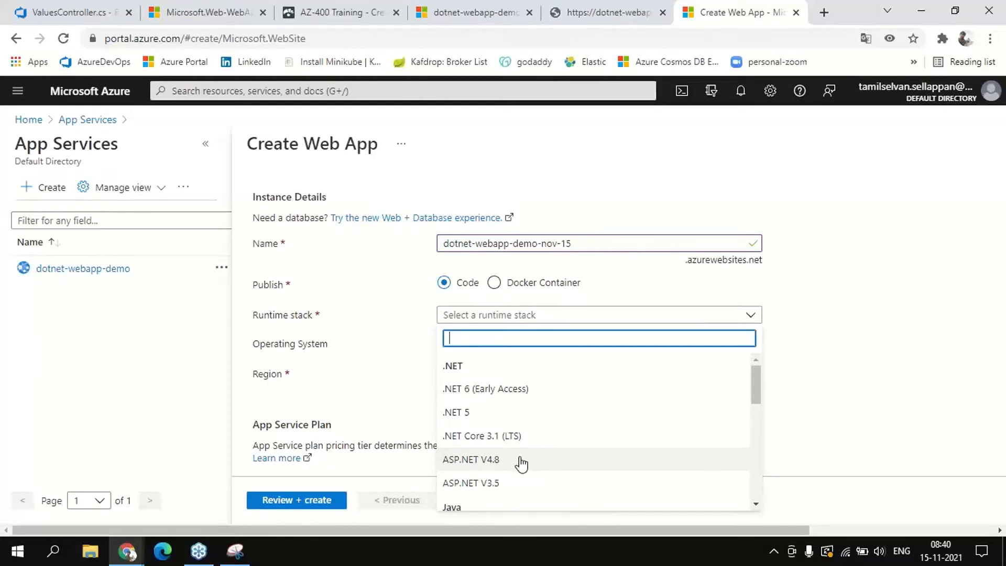
{"action": "left_click", "coordinate": [495, 437]}
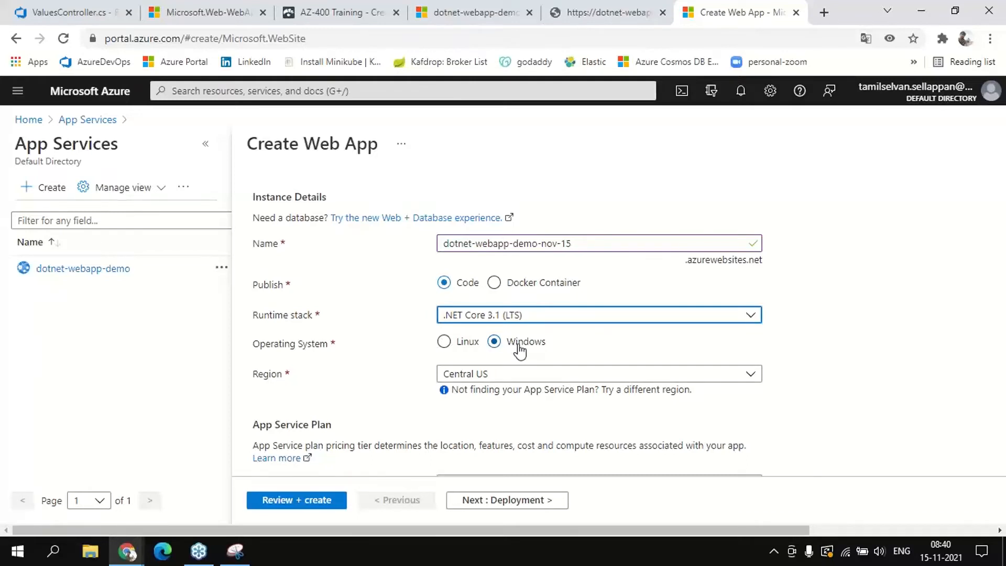
{"action": "left_click", "coordinate": [444, 343]}
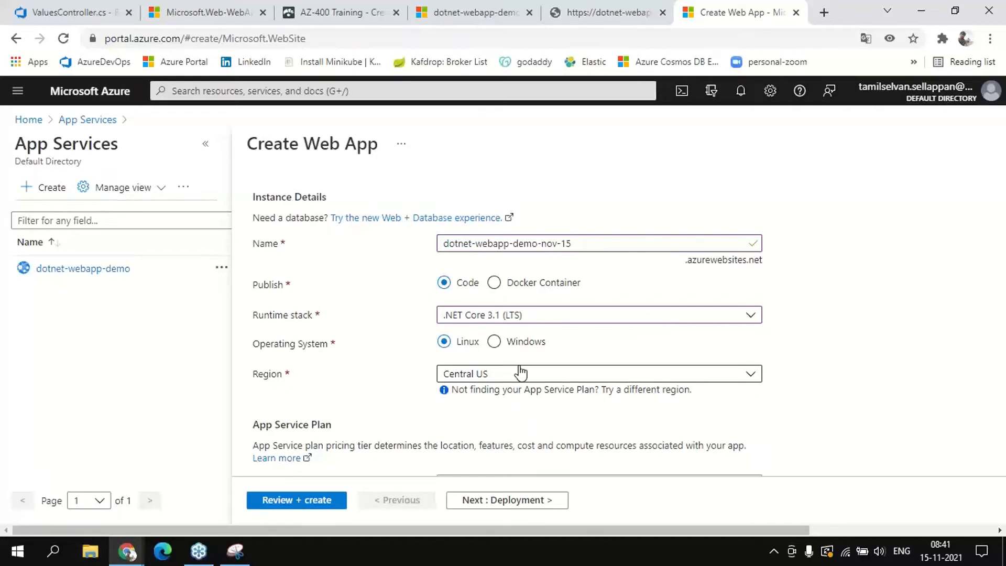
Look through the available regions and select Central US for the web app
{"action": "left_click", "coordinate": [746, 383]}
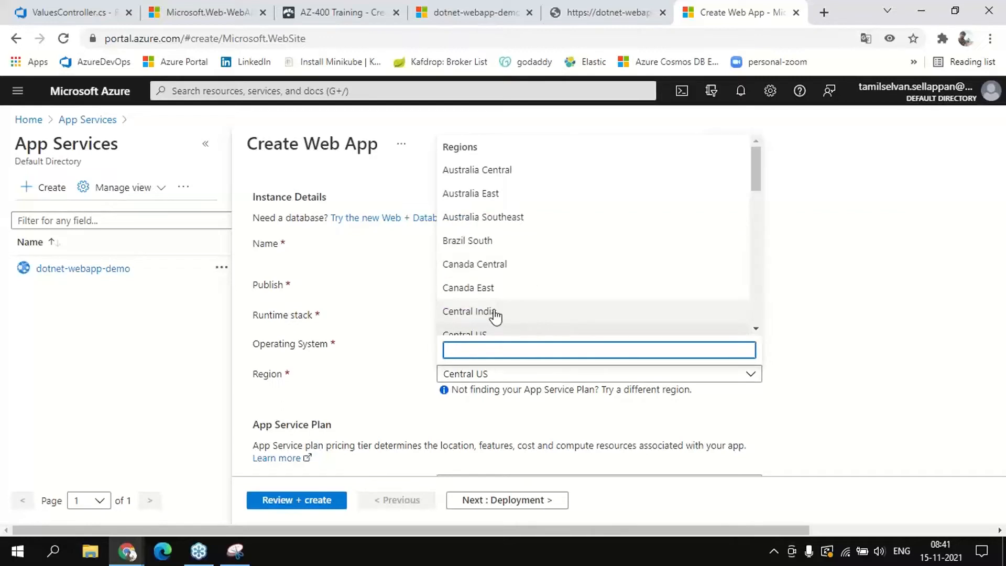
{"action": "scroll", "coordinate": [494, 315], "scroll_direction": "down", "scroll_amount": 2}
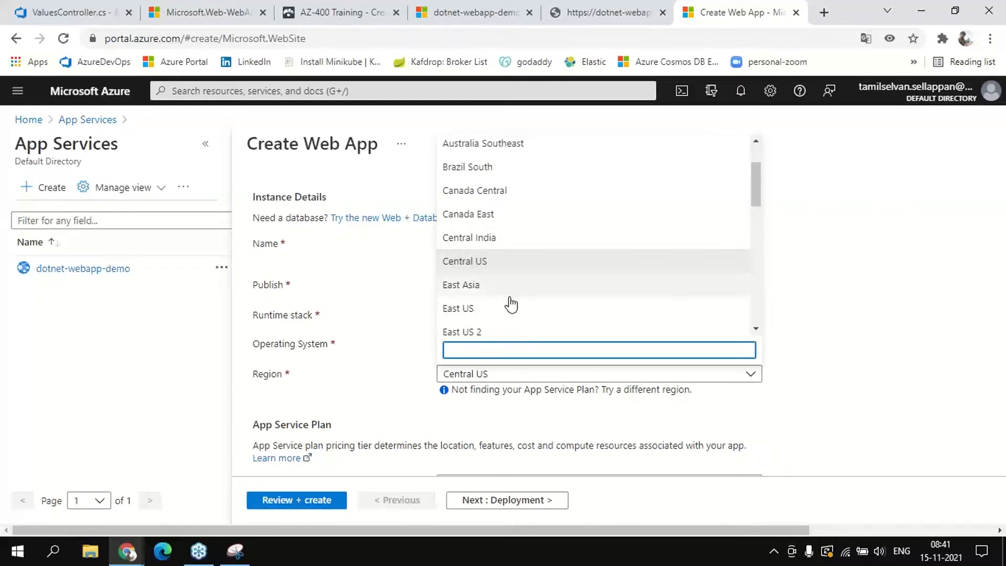
{"action": "scroll", "coordinate": [524, 327], "scroll_direction": "down", "scroll_amount": 2}
{"action": "scroll", "coordinate": [524, 327], "scroll_direction": "up", "scroll_amount": 4}
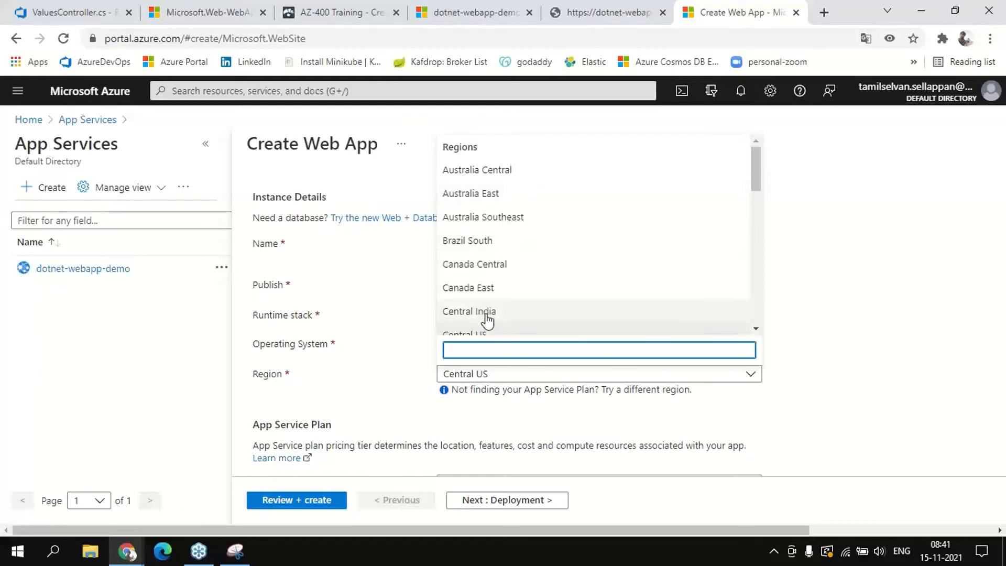
{"action": "scroll", "coordinate": [505, 289], "scroll_direction": "down", "scroll_amount": 6}
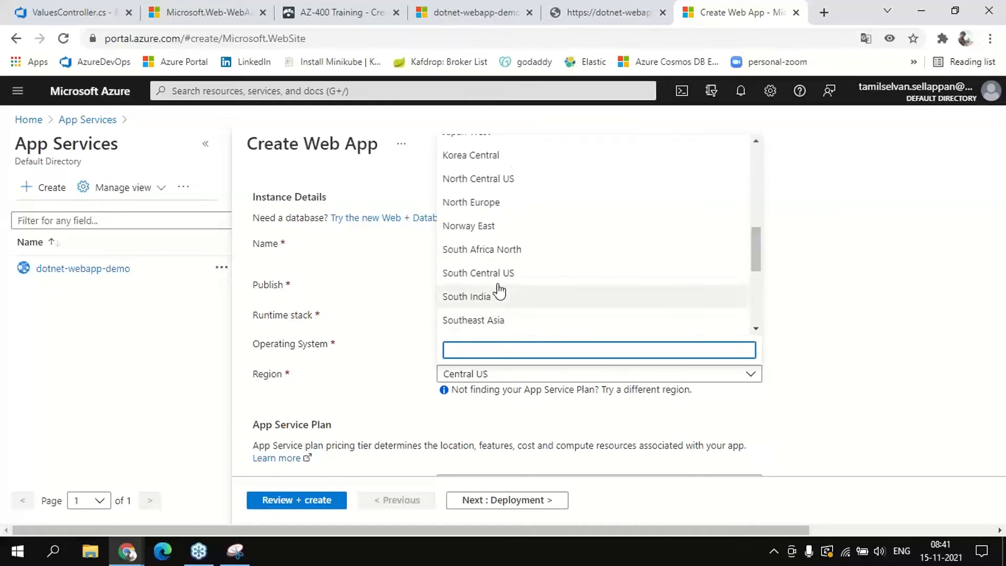
{"action": "scroll", "coordinate": [498, 226], "scroll_direction": "up", "scroll_amount": 3}
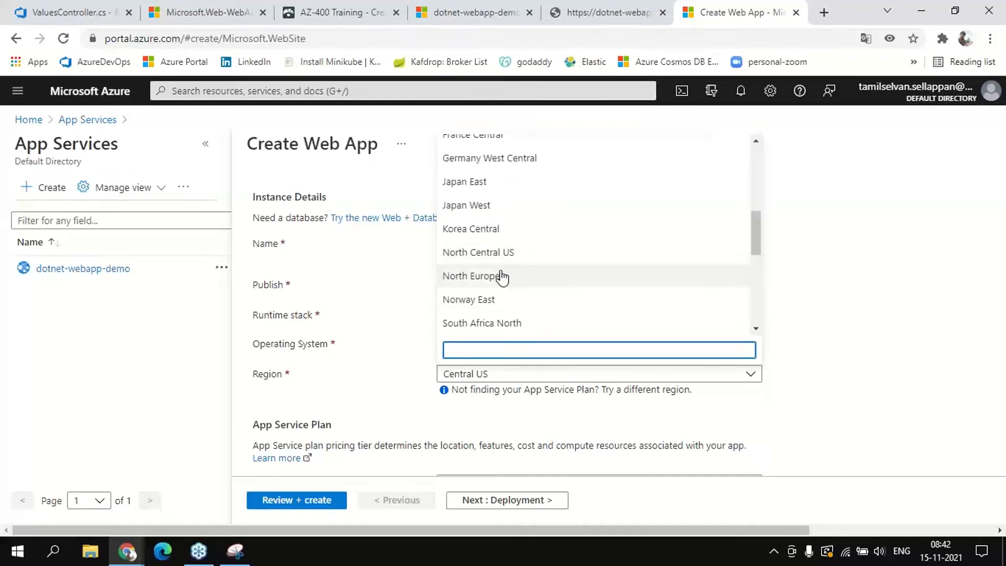
{"action": "scroll", "coordinate": [486, 238], "scroll_direction": "up", "scroll_amount": 5}
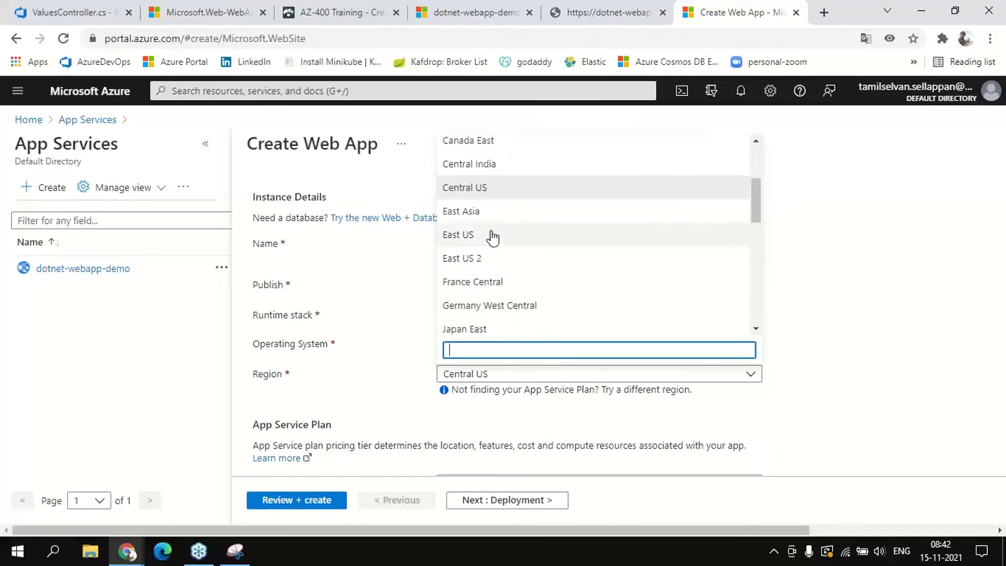
{"action": "left_click", "coordinate": [480, 191]}
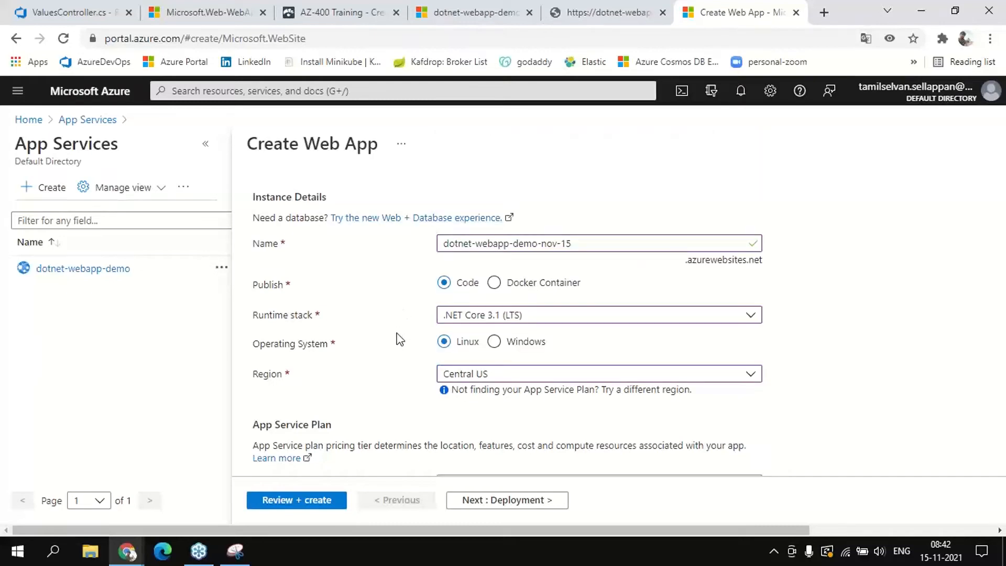
Check the existing Linux plans and enter new-plan as the name for a new App Service plan
{"action": "scroll", "coordinate": [397, 338], "scroll_direction": "down", "scroll_amount": 2}
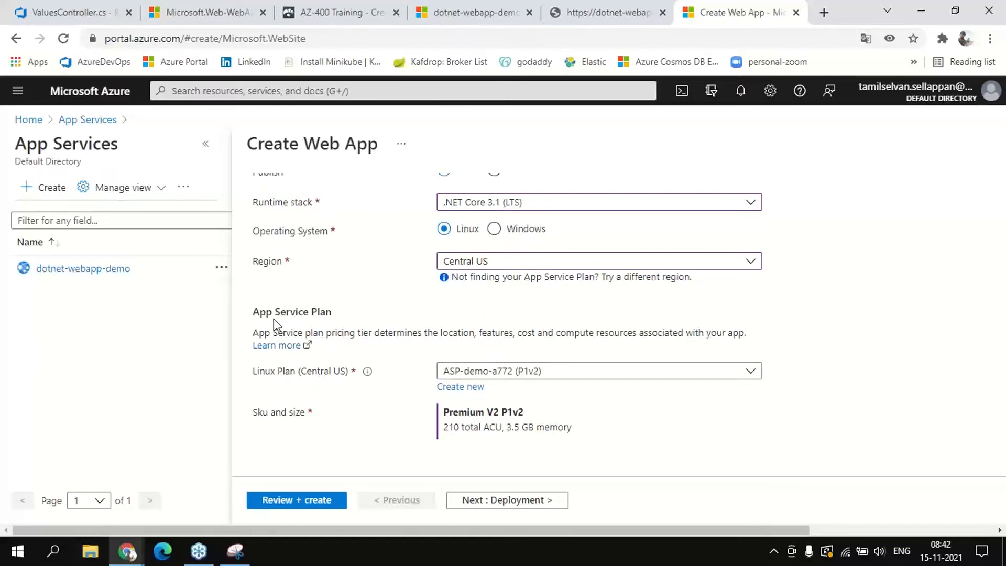
{"action": "left_click", "coordinate": [754, 373]}
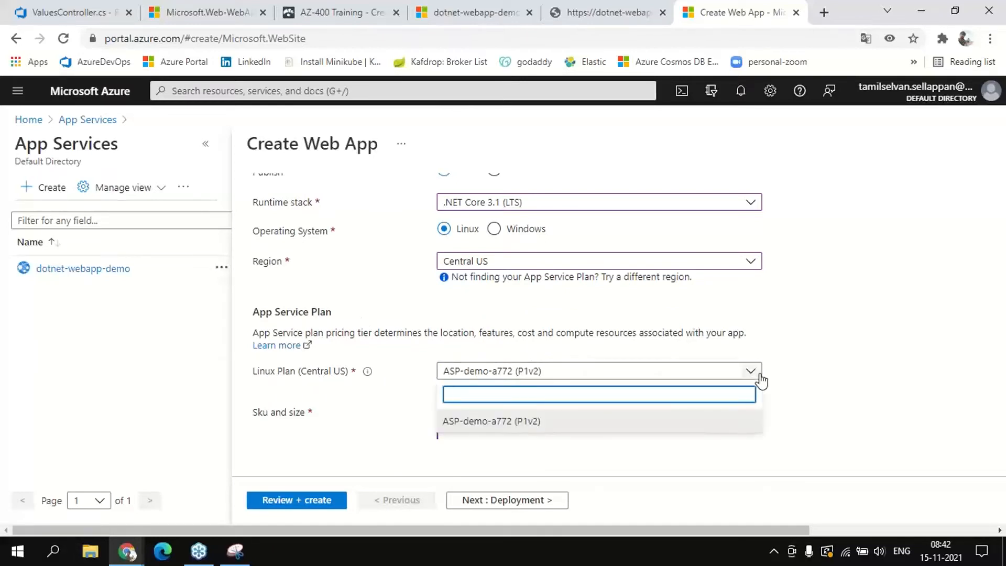
{"action": "left_click", "coordinate": [845, 365]}
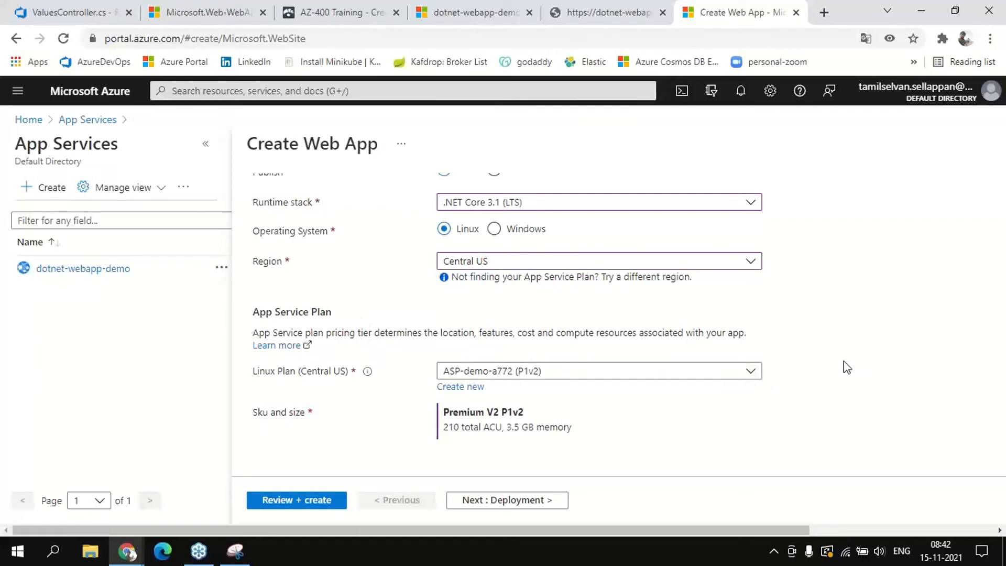
{"action": "left_click", "coordinate": [460, 388]}
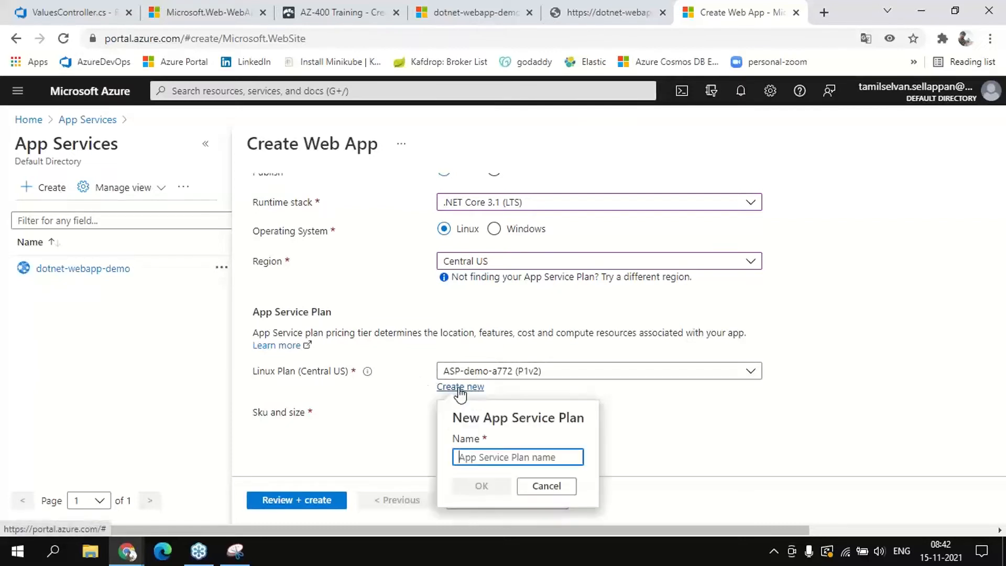
{"action": "left_click", "coordinate": [460, 389]}
{"action": "left_click", "coordinate": [460, 389]}
{"action": "type", "text": "new-"}
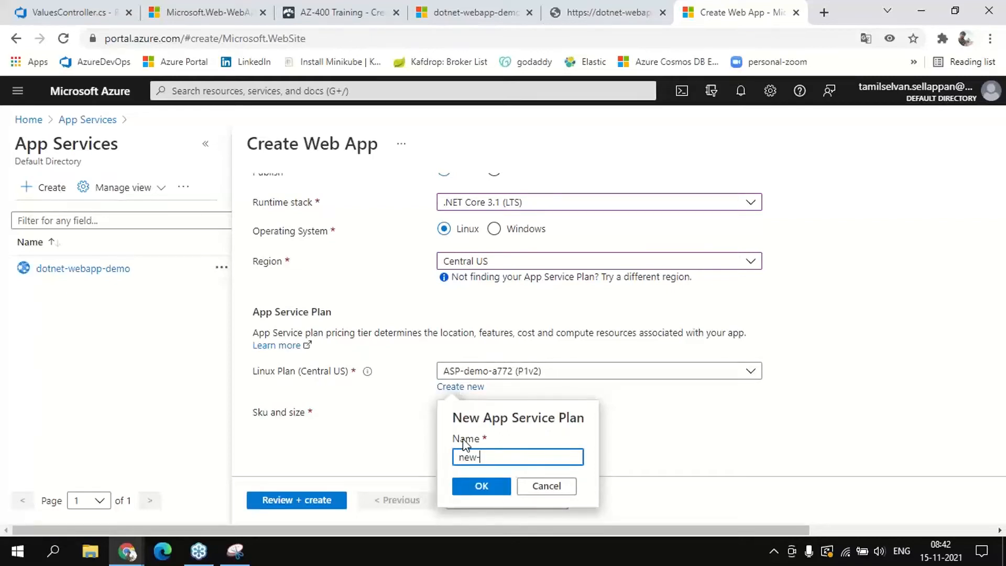
{"action": "type", "text": "plan"}
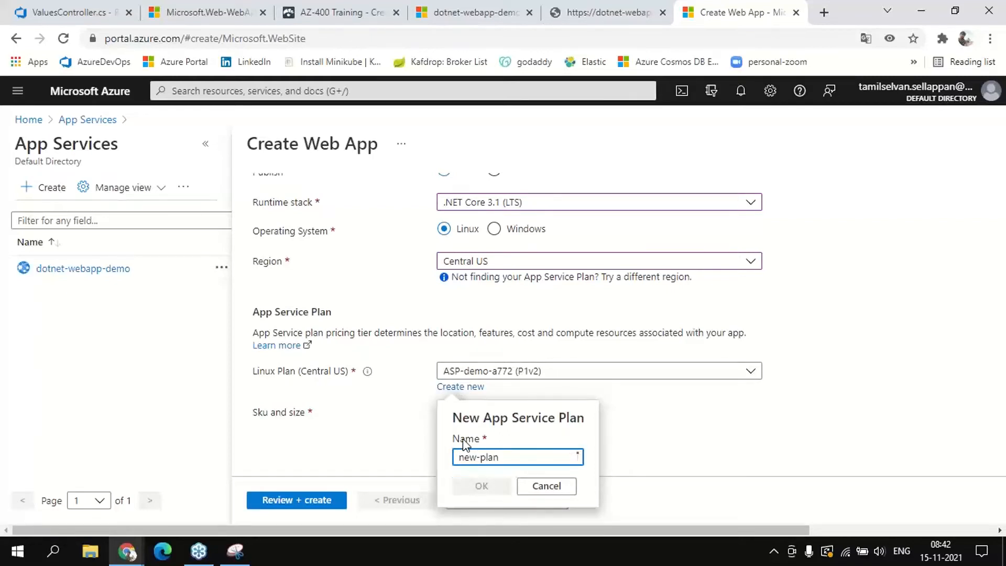
{"action": "left_click", "coordinate": [702, 439]}
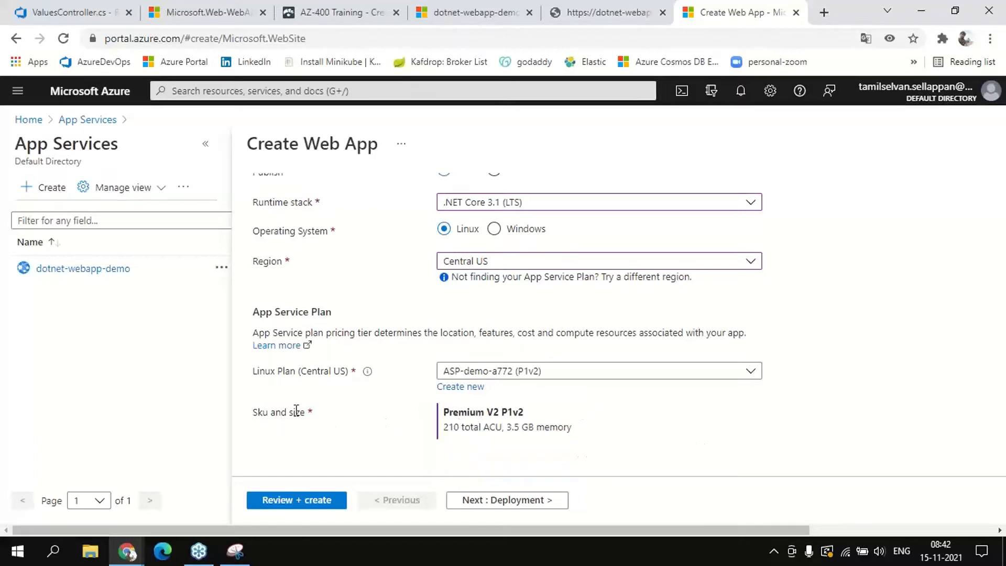
Examine the pricing tier, compute units and memory of the existing App Service plan ASP-demo-a772
{"action": "left_click_drag", "start_coordinate": [447, 412], "coordinate": [537, 418]}
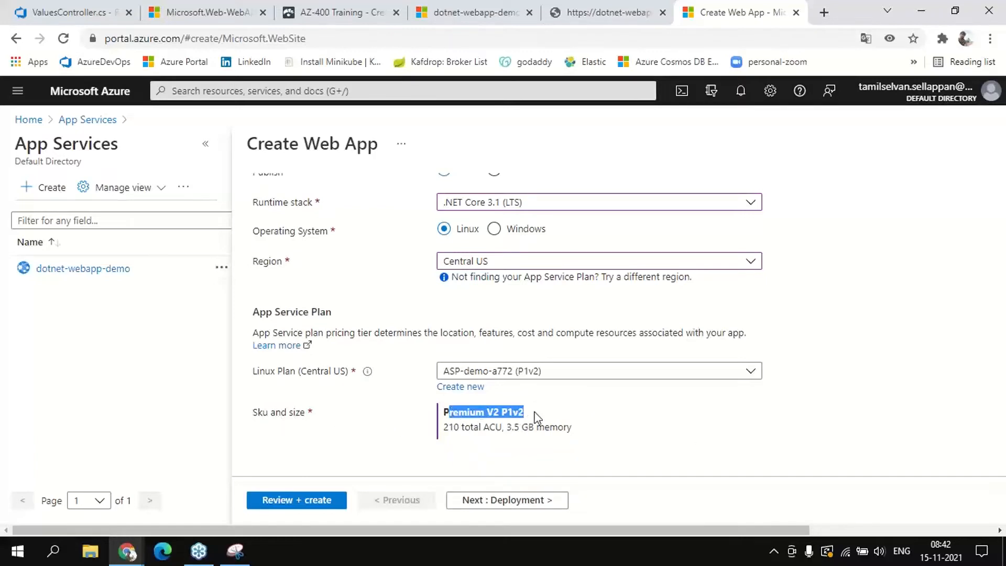
{"action": "double_click", "coordinate": [468, 427]}
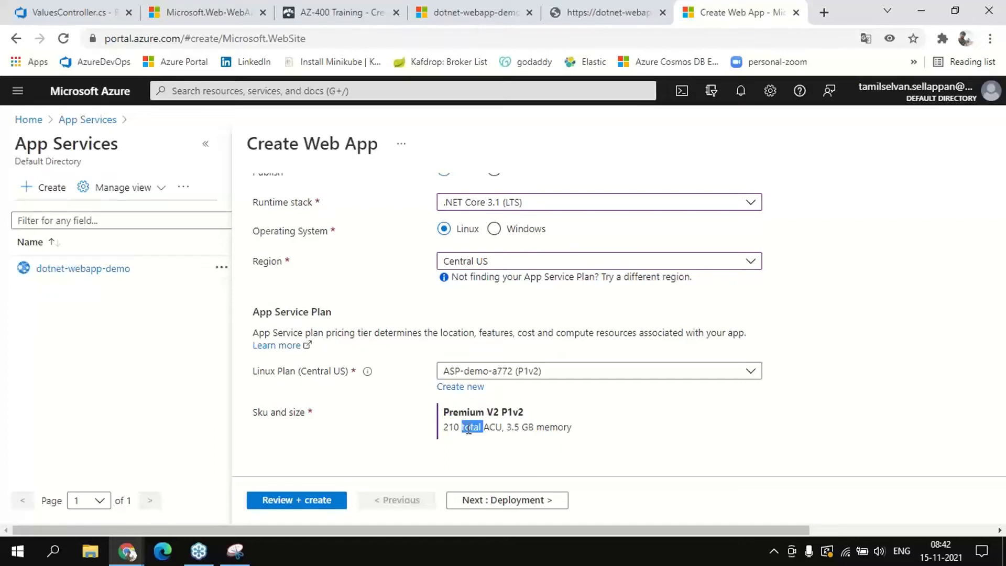
{"action": "double_click", "coordinate": [513, 427]}
{"action": "left_click_drag", "start_coordinate": [448, 427], "coordinate": [566, 429]}
{"action": "left_click", "coordinate": [512, 430]}
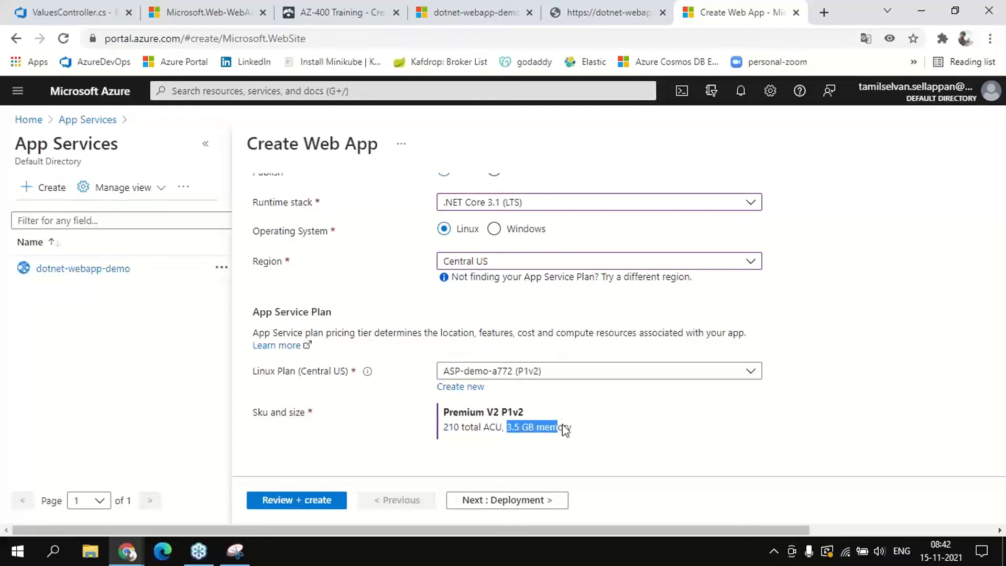
{"action": "left_click", "coordinate": [567, 428]}
{"action": "left_click_drag", "start_coordinate": [438, 417], "coordinate": [534, 414]}
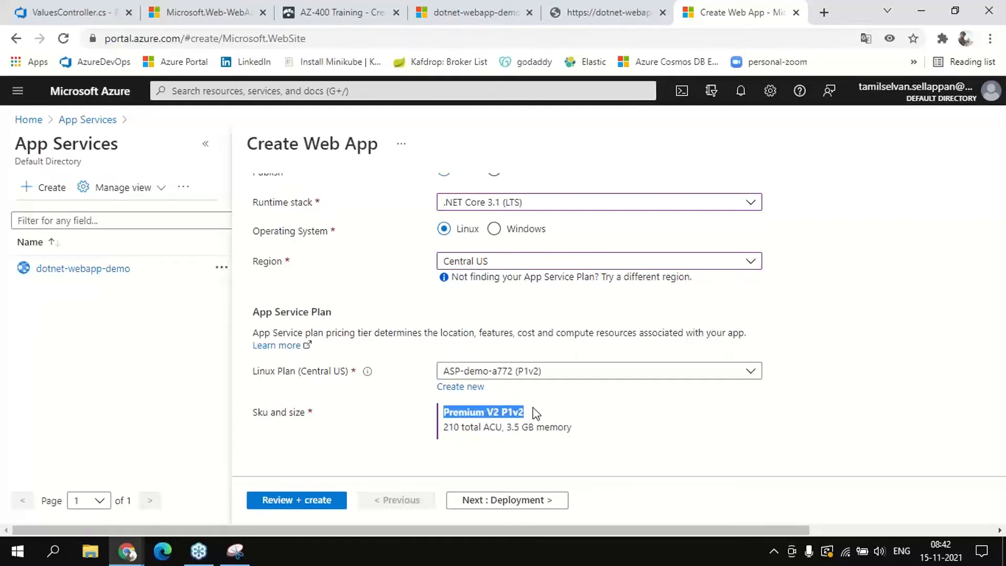
{"action": "left_click", "coordinate": [535, 414]}
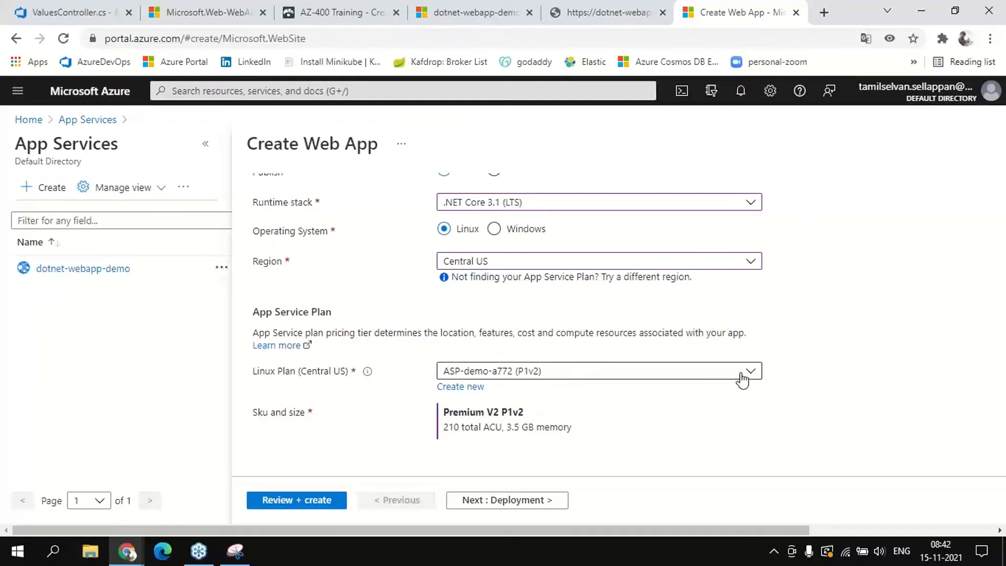
Reselect the existing Linux plan, and replace it with the new App Service plan new-plan
{"action": "left_click", "coordinate": [757, 371]}
{"action": "left_click", "coordinate": [551, 423]}
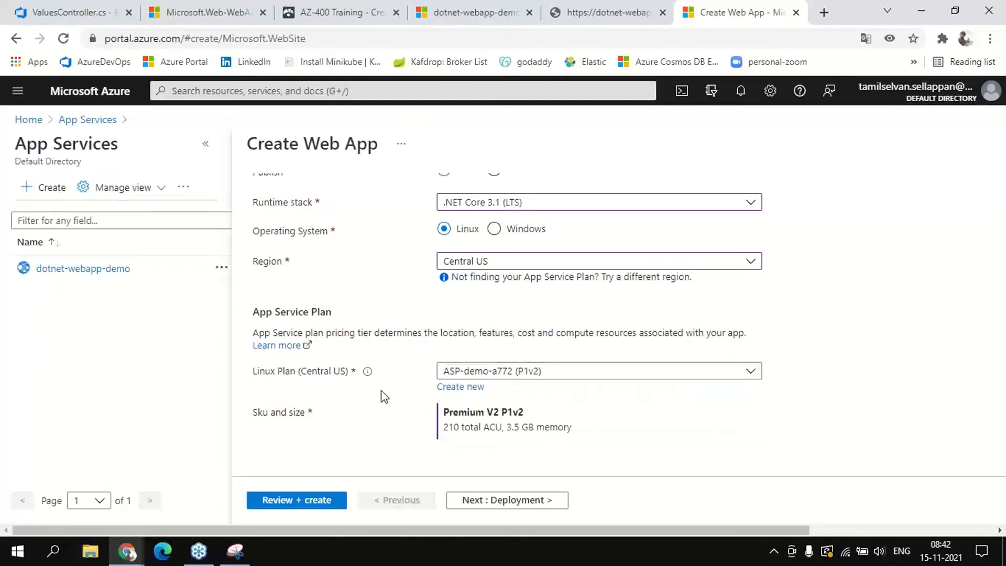
{"action": "left_click", "coordinate": [460, 387]}
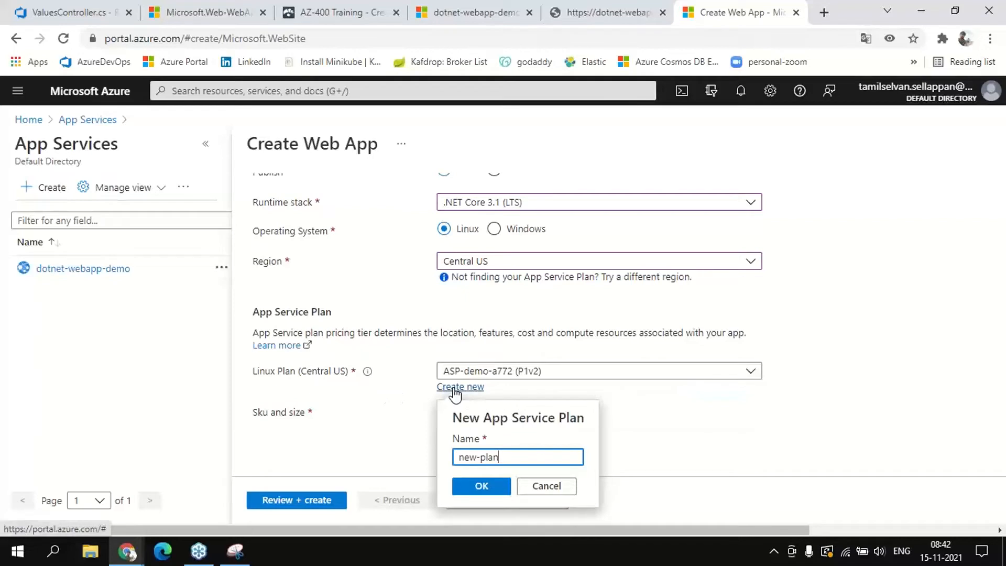
{"action": "left_click", "coordinate": [481, 486]}
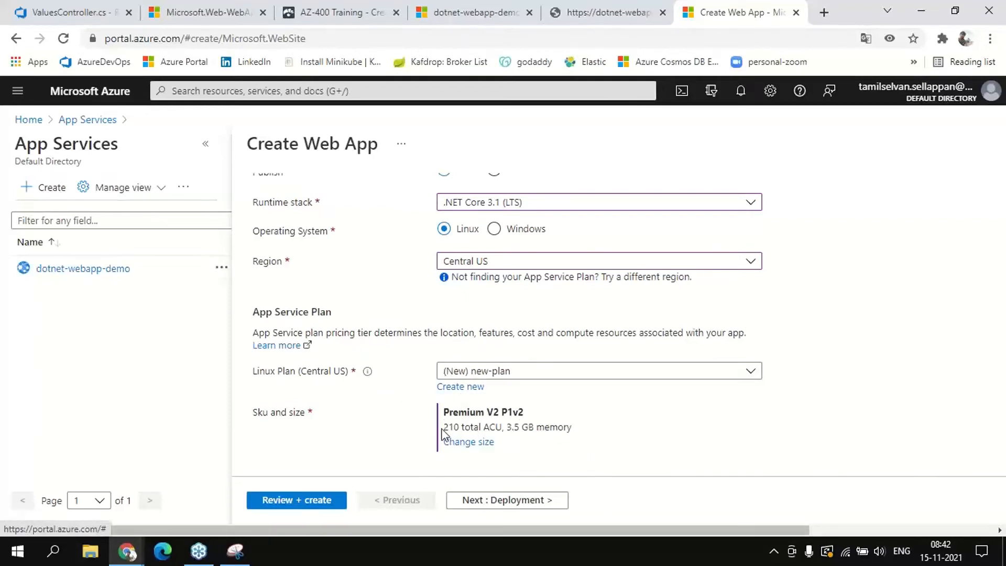
Check the new plan's ACU rating and search Google for "ACU in azure appservice" in a new browser tab
{"action": "left_click_drag", "start_coordinate": [442, 427], "coordinate": [502, 430]}
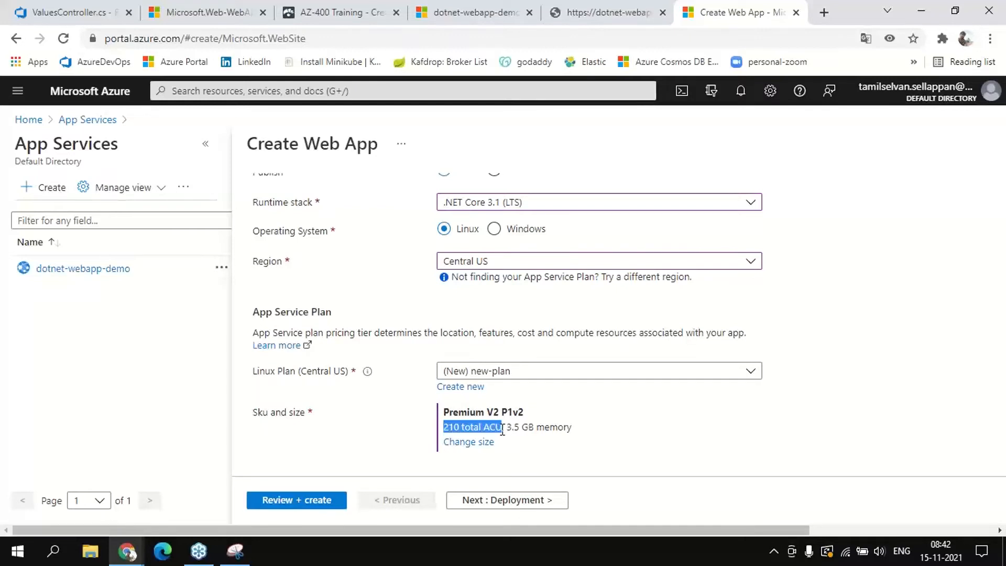
{"action": "left_click", "coordinate": [502, 430]}
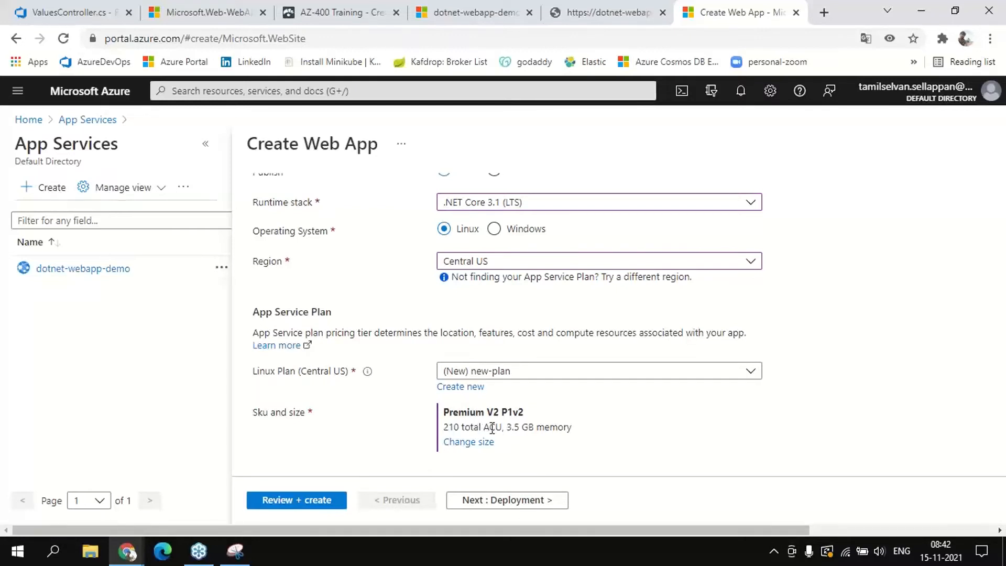
{"action": "left_click_drag", "start_coordinate": [483, 428], "coordinate": [503, 427]}
{"action": "left_click", "coordinate": [824, 13]}
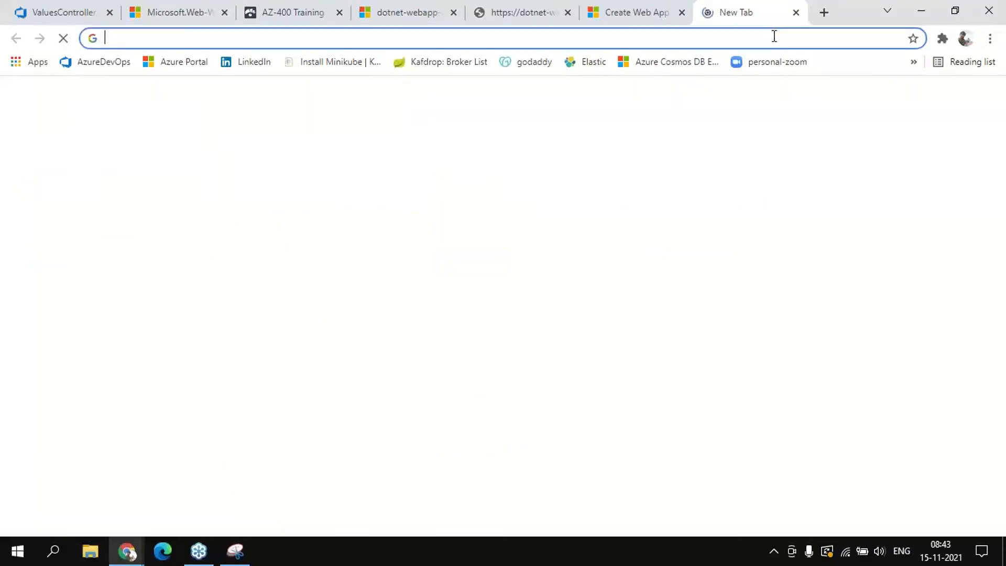
{"action": "type", "text": "ACU in "}
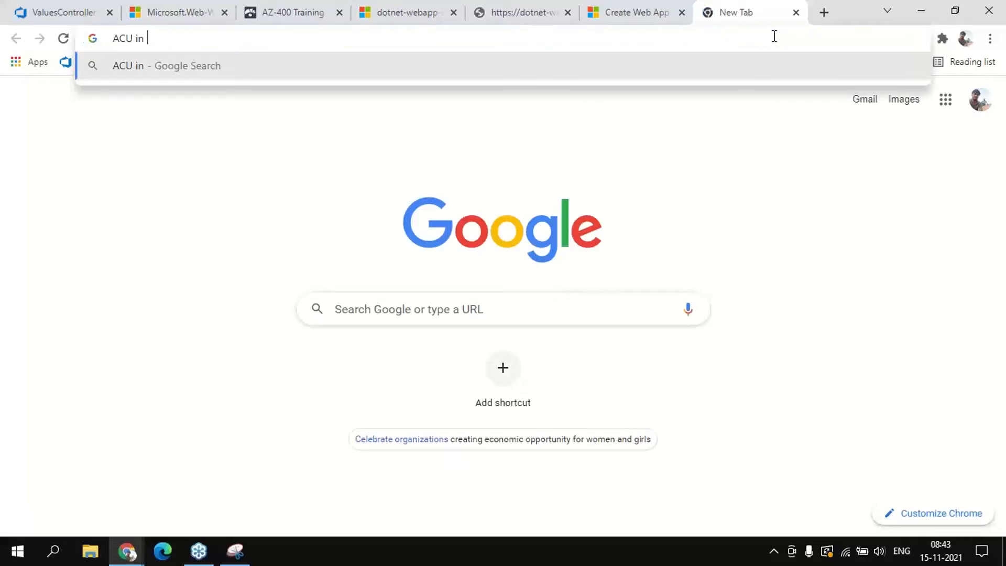
{"action": "type", "text": "azure app"}
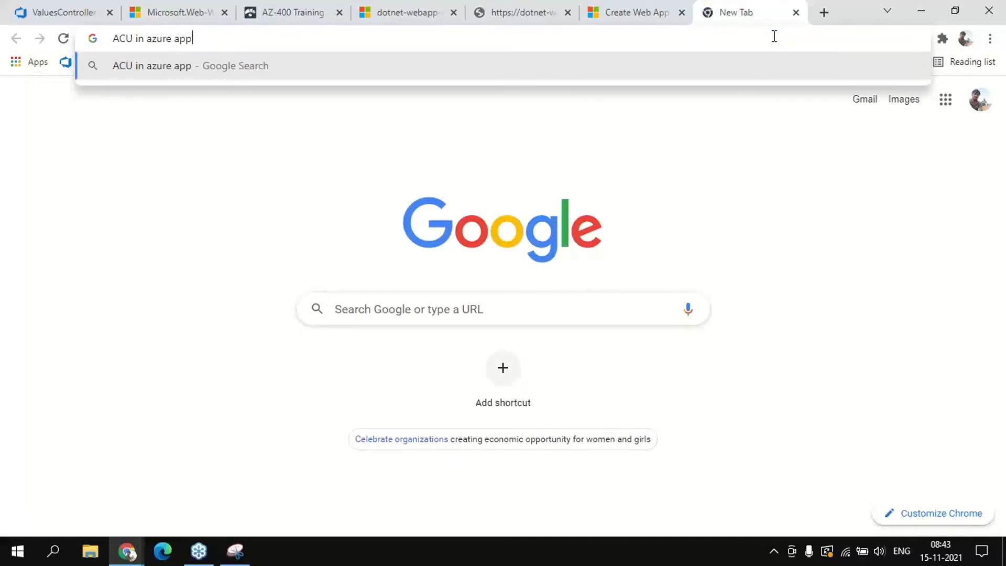
{"action": "type", "text": "service"}
{"action": "key", "text": "Return"}
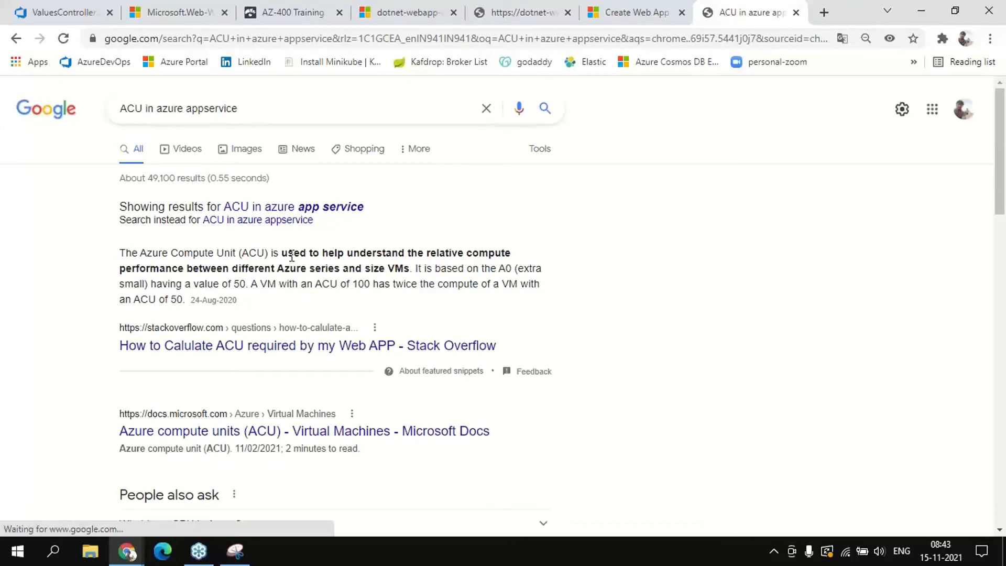
Read the search result's explanation of the Azure Compute Unit and how it compares VM performance, and look over the related results
{"action": "left_click_drag", "start_coordinate": [288, 254], "coordinate": [445, 256]}
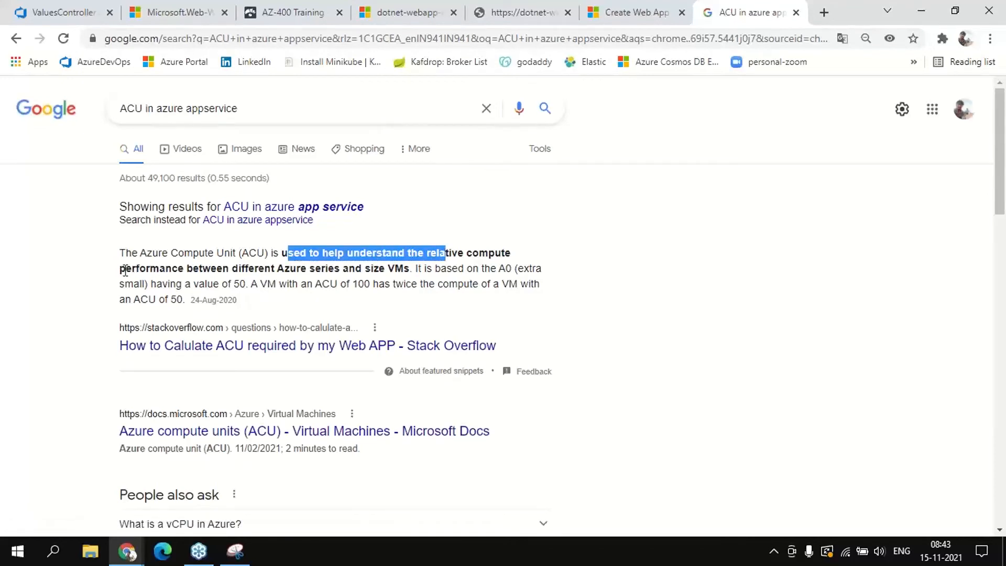
{"action": "left_click_drag", "start_coordinate": [120, 268], "coordinate": [277, 271]}
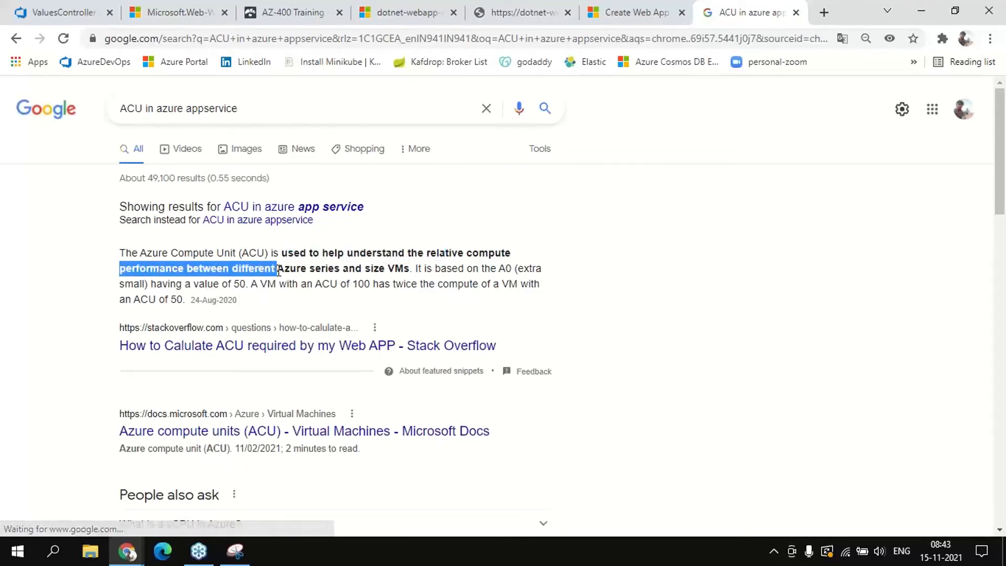
{"action": "left_click_drag", "start_coordinate": [366, 268], "coordinate": [410, 268]}
{"action": "left_click", "coordinate": [411, 268]}
{"action": "scroll", "coordinate": [409, 265], "scroll_direction": "down", "scroll_amount": 1}
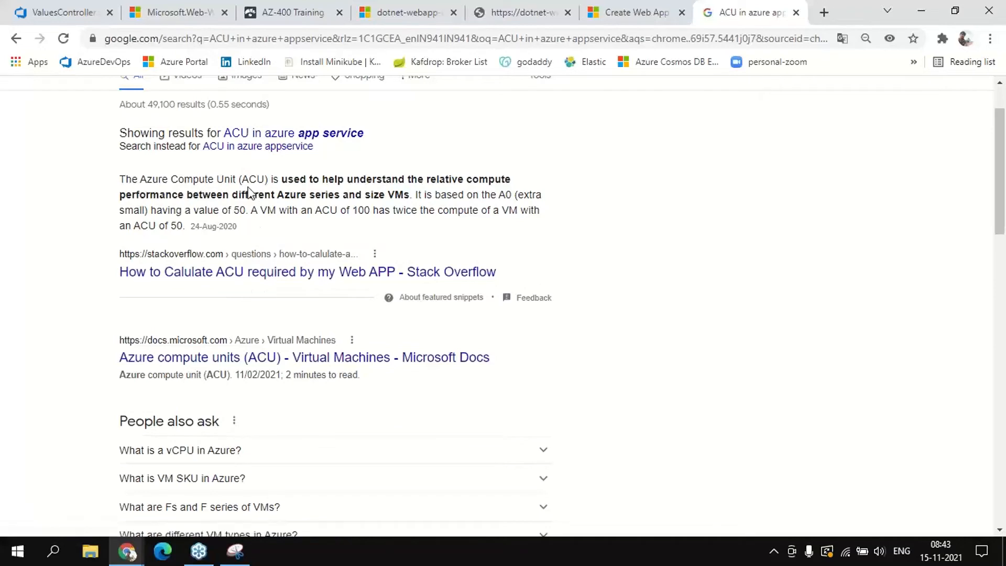
{"action": "left_click_drag", "start_coordinate": [140, 181], "coordinate": [240, 180]}
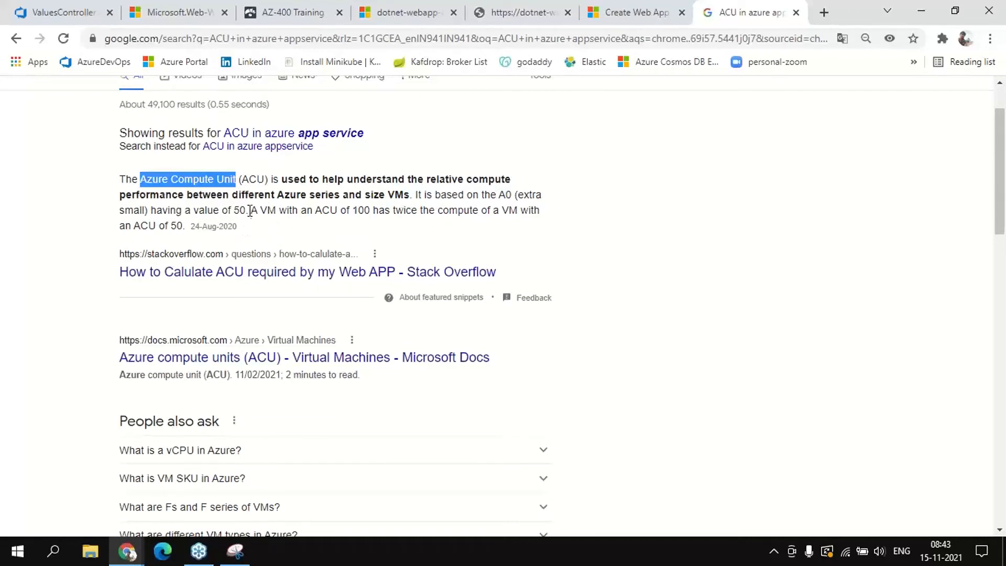
{"action": "left_click_drag", "start_coordinate": [250, 210], "coordinate": [373, 210]}
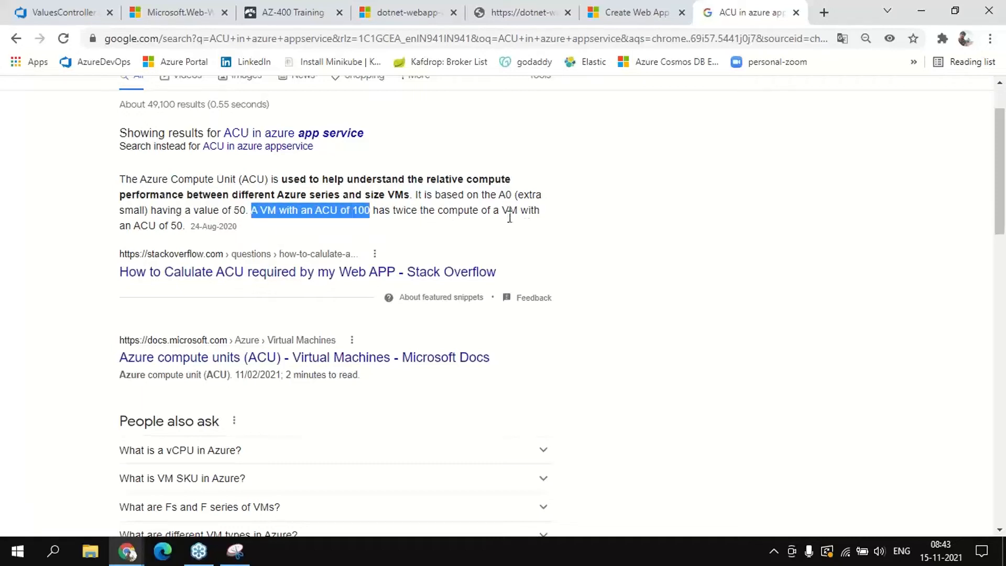
{"action": "left_click_drag", "start_coordinate": [120, 226], "coordinate": [183, 226]}
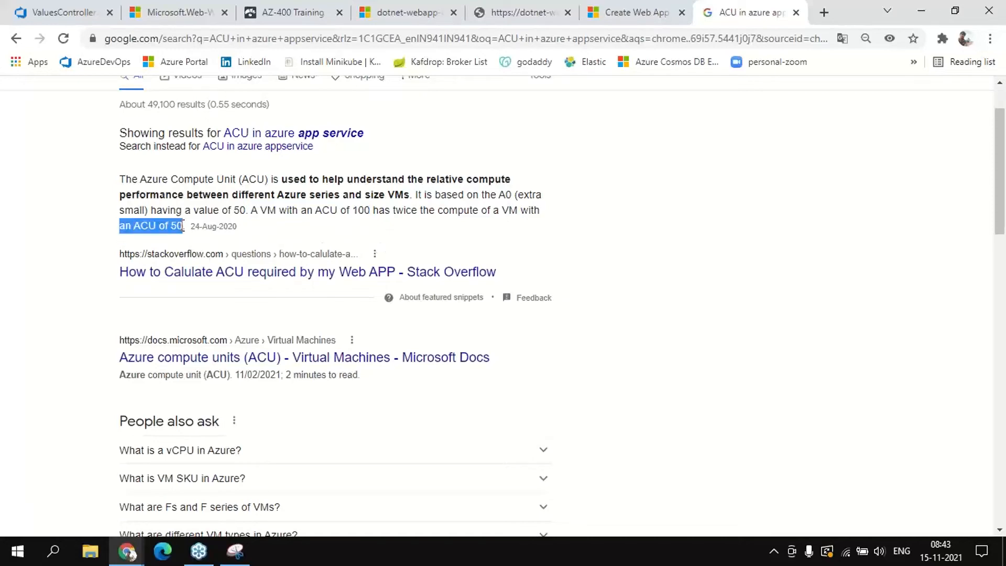
{"action": "left_click", "coordinate": [183, 226]}
{"action": "scroll", "coordinate": [181, 226], "scroll_direction": "down", "scroll_amount": 3}
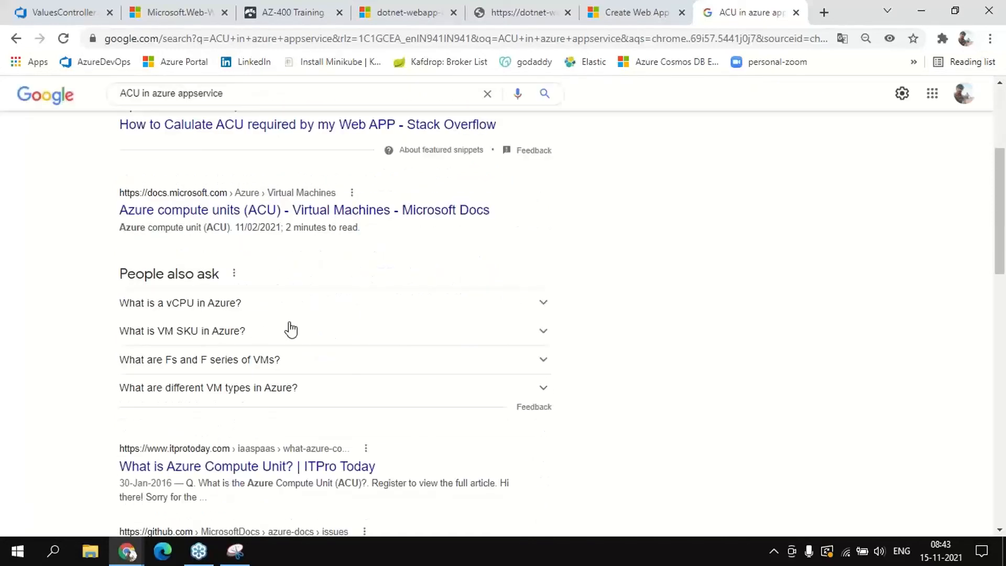
Reread the search snippet on the Azure Compute Unit, focusing on its A0 baseline and the VM compute comparison
{"action": "scroll", "coordinate": [352, 319], "scroll_direction": "up", "scroll_amount": 4}
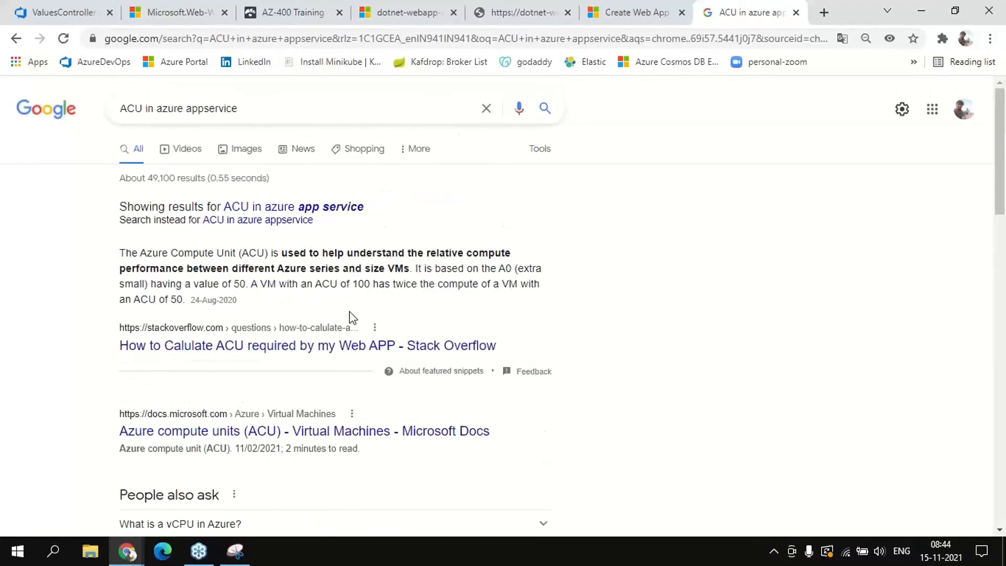
{"action": "left_click_drag", "start_coordinate": [404, 269], "coordinate": [513, 269]}
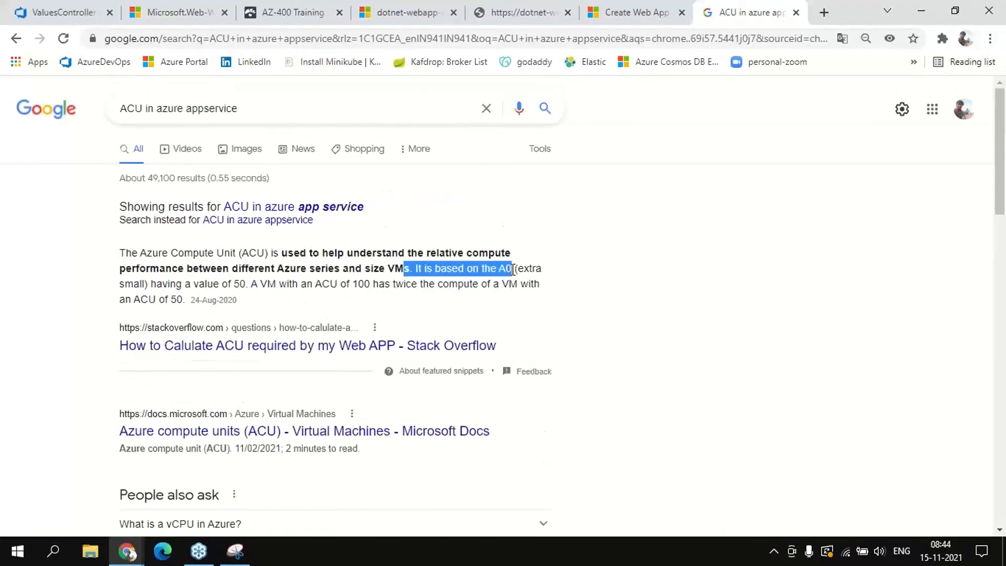
{"action": "left_click_drag", "start_coordinate": [125, 284], "coordinate": [245, 281]}
{"action": "left_click", "coordinate": [246, 281]}
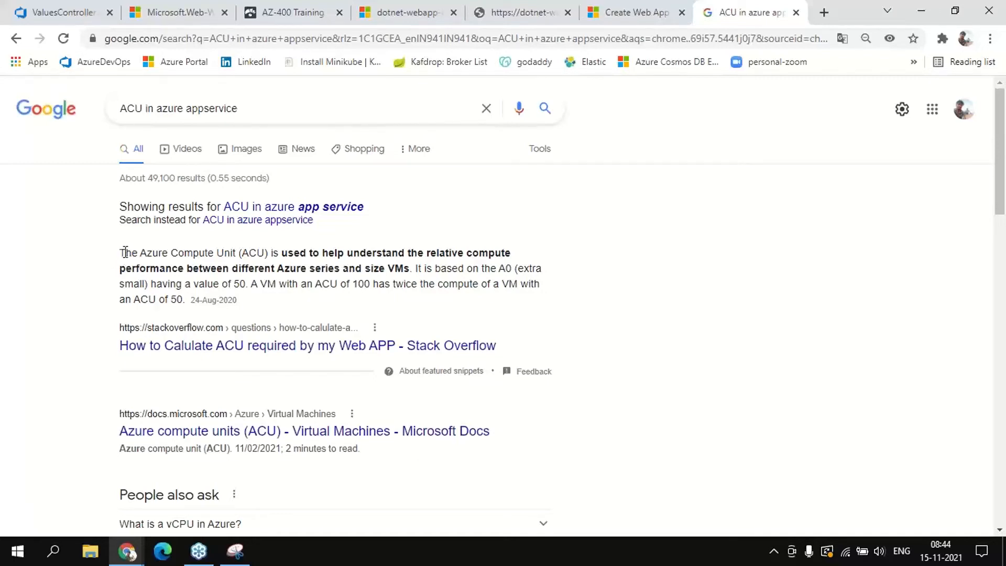
{"action": "left_click_drag", "start_coordinate": [125, 252], "coordinate": [186, 298]}
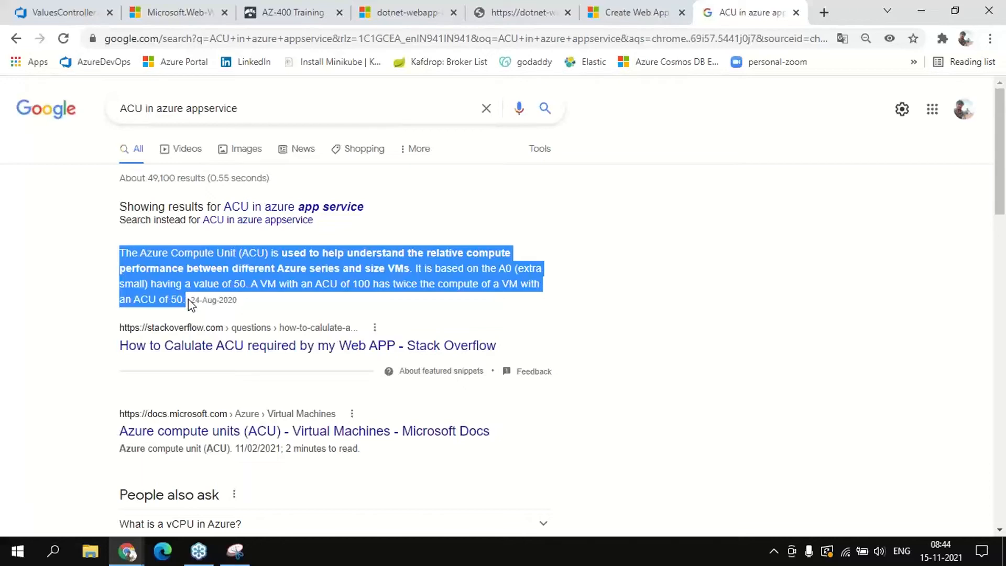
{"action": "left_click", "coordinate": [327, 284]}
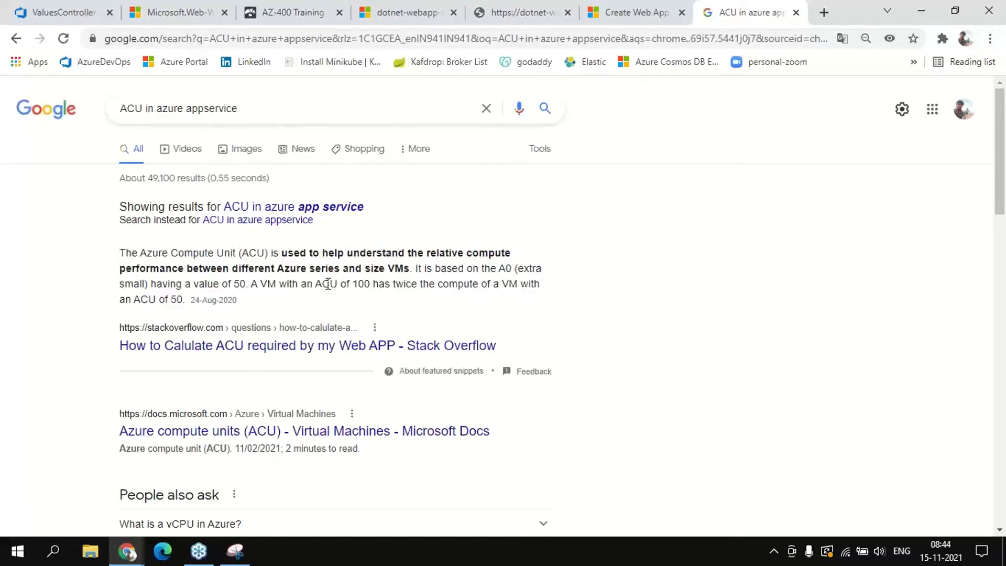
{"action": "scroll", "coordinate": [327, 284], "scroll_direction": "down", "scroll_amount": 3}
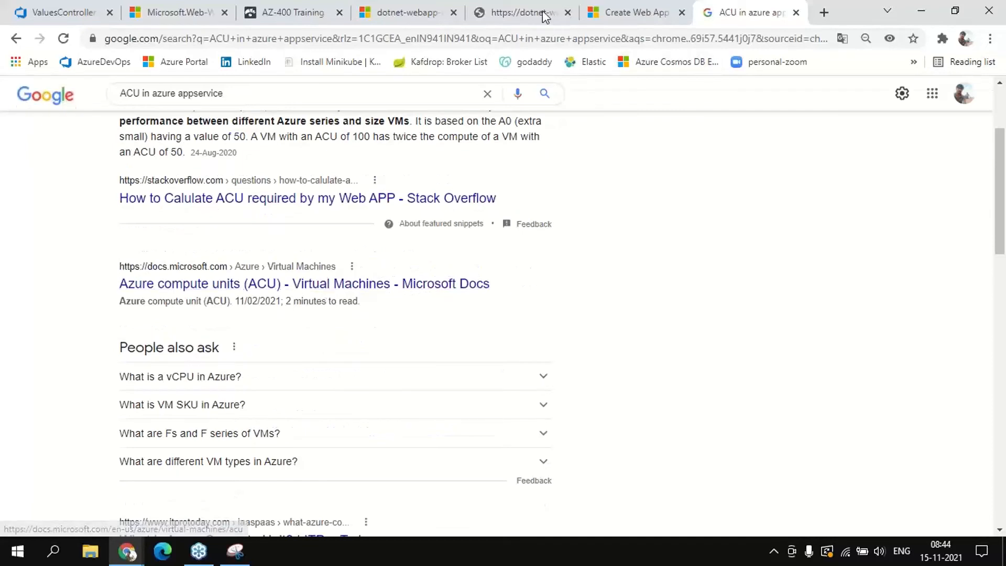
Return to the Create Web App form and review its project details, instance details and plan settings
{"action": "left_click", "coordinate": [639, 13]}
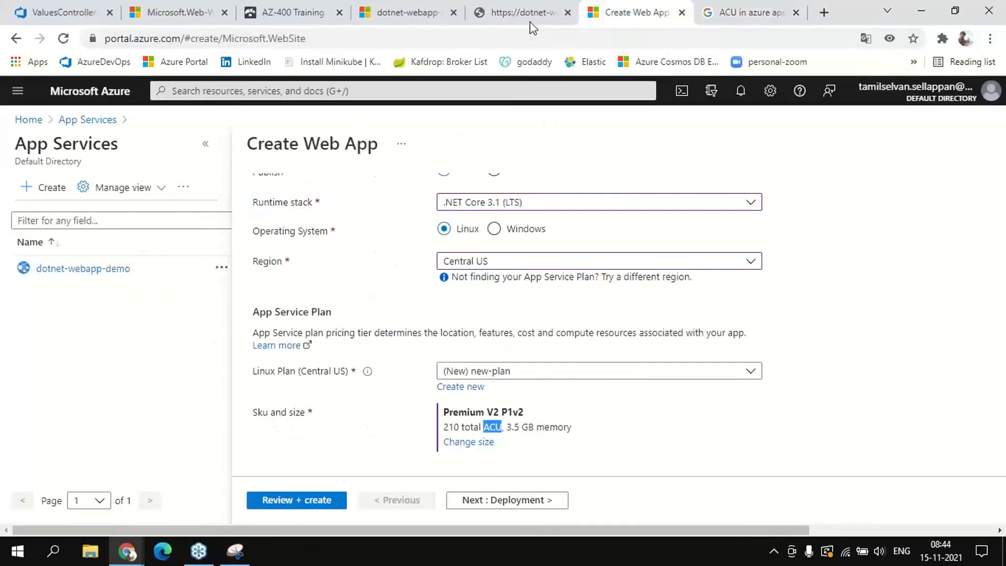
{"action": "left_click", "coordinate": [696, 415]}
{"action": "scroll", "coordinate": [701, 415], "scroll_direction": "down", "scroll_amount": 1}
{"action": "scroll", "coordinate": [477, 310], "scroll_direction": "up", "scroll_amount": 5}
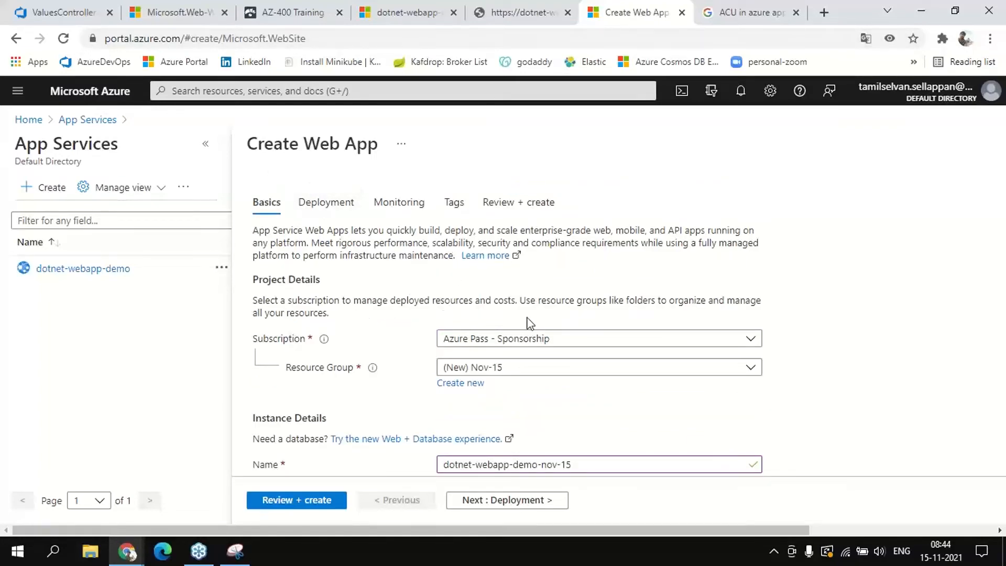
{"action": "scroll", "coordinate": [547, 322], "scroll_direction": "down", "scroll_amount": 3}
{"action": "scroll", "coordinate": [377, 375], "scroll_direction": "up", "scroll_amount": 3}
{"action": "scroll", "coordinate": [416, 332], "scroll_direction": "down", "scroll_amount": 6}
{"action": "scroll", "coordinate": [397, 388], "scroll_direction": "up", "scroll_amount": 4}
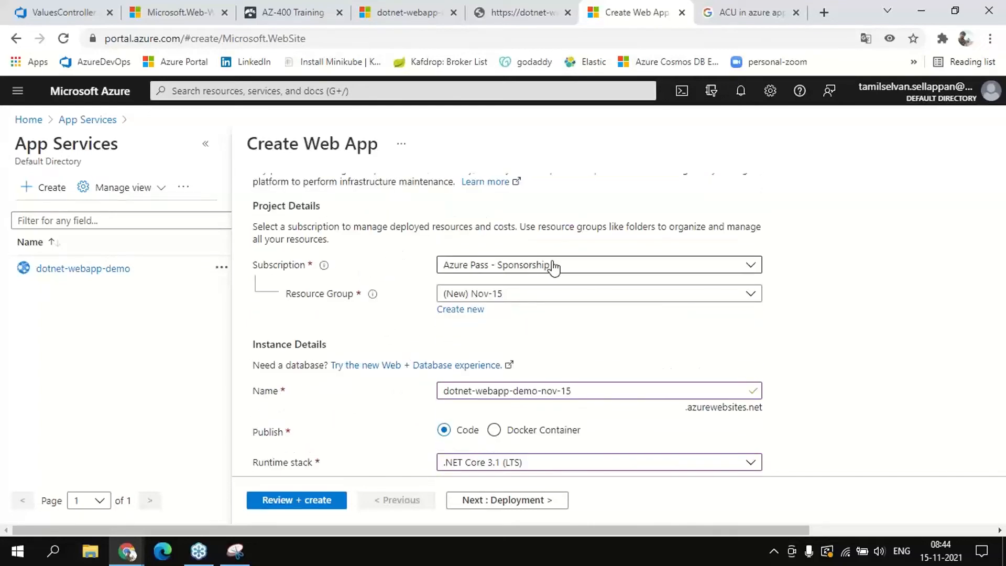
{"action": "scroll", "coordinate": [326, 342], "scroll_direction": "down", "scroll_amount": 3}
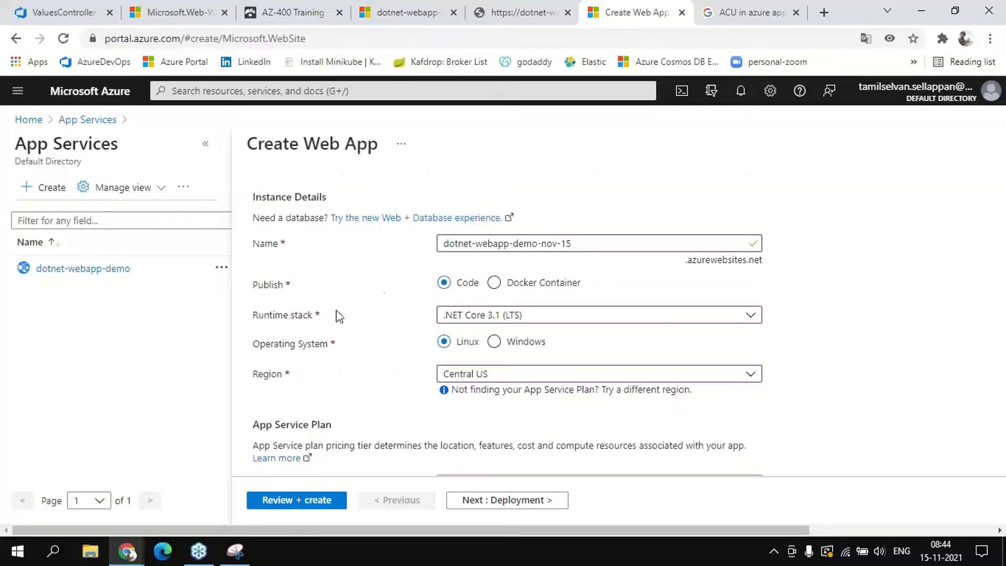
Check the web app's name together with the domain suffix appended to it, and look over the remaining instance settings
{"action": "left_click_drag", "start_coordinate": [594, 244], "coordinate": [439, 249]}
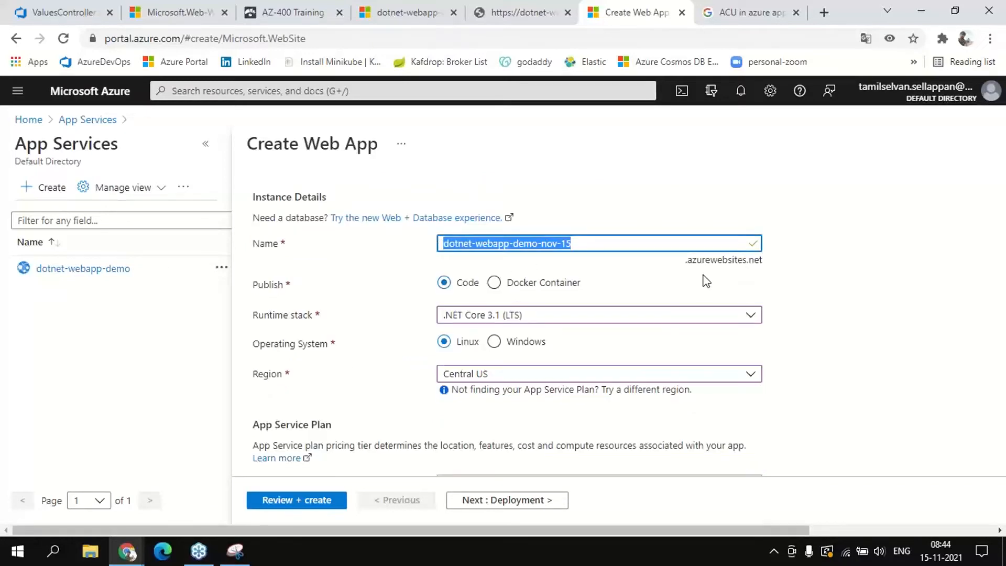
{"action": "left_click_drag", "start_coordinate": [686, 260], "coordinate": [776, 268]}
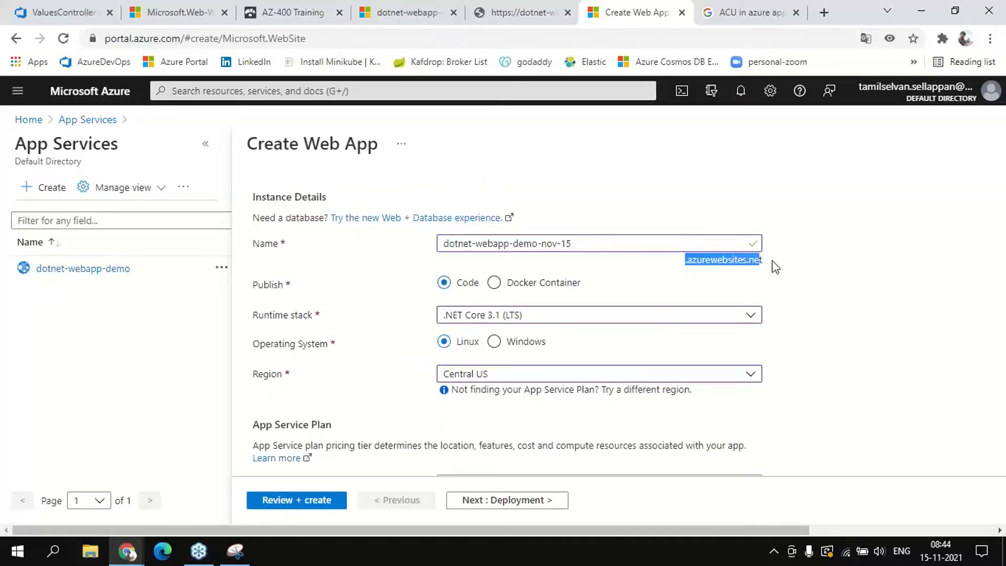
{"action": "left_click", "coordinate": [776, 267]}
{"action": "scroll", "coordinate": [760, 286], "scroll_direction": "down", "scroll_amount": 5}
{"action": "scroll", "coordinate": [764, 290], "scroll_direction": "up", "scroll_amount": 2}
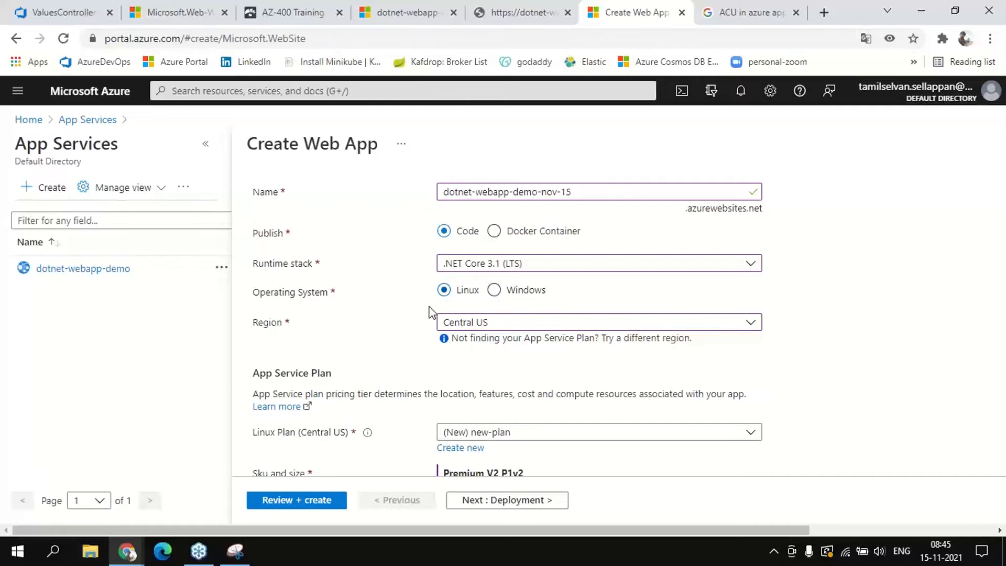
Examine the App Service Plan section, including the pricing tier, total ACU and memory of the selected size
{"action": "scroll", "coordinate": [450, 311], "scroll_direction": "down", "scroll_amount": 1}
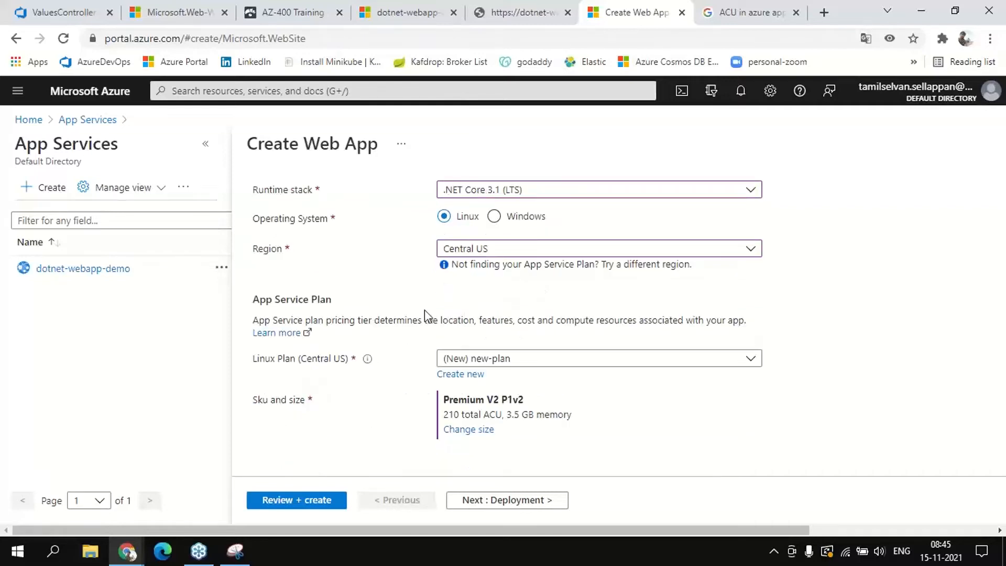
{"action": "left_click_drag", "start_coordinate": [260, 304], "coordinate": [354, 306]}
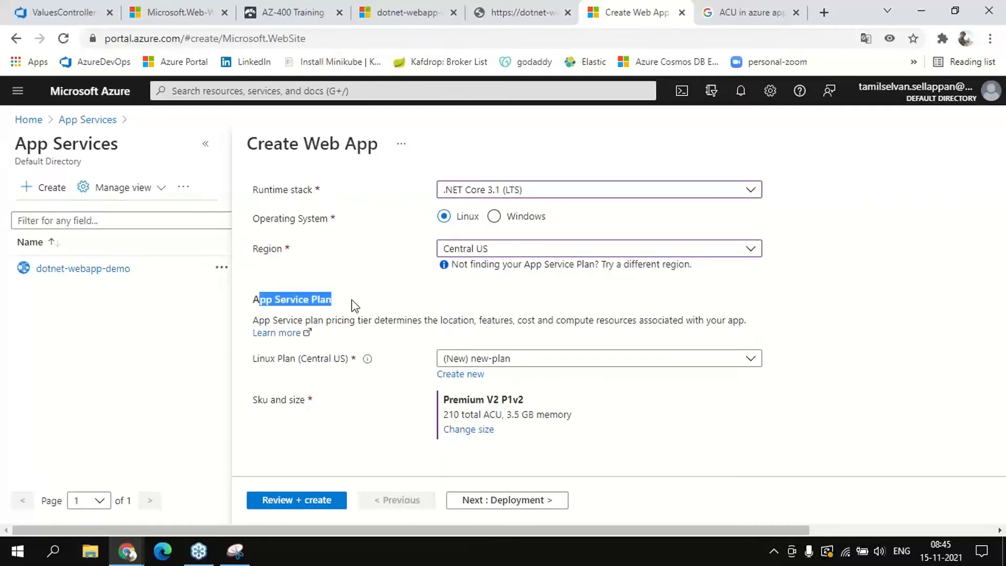
{"action": "left_click", "coordinate": [355, 306]}
{"action": "scroll", "coordinate": [355, 305], "scroll_direction": "up", "scroll_amount": 8}
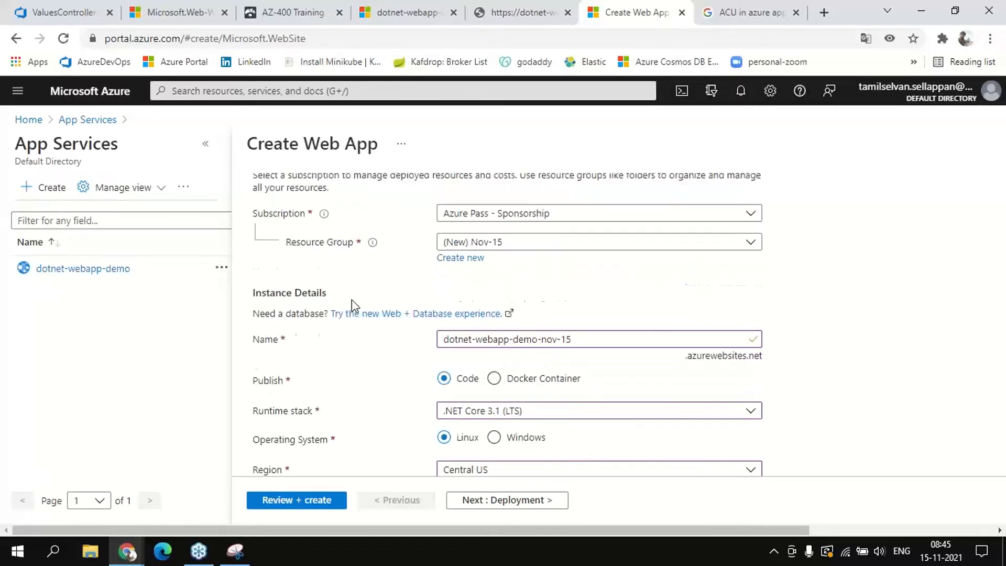
{"action": "scroll", "coordinate": [355, 306], "scroll_direction": "down", "scroll_amount": 8}
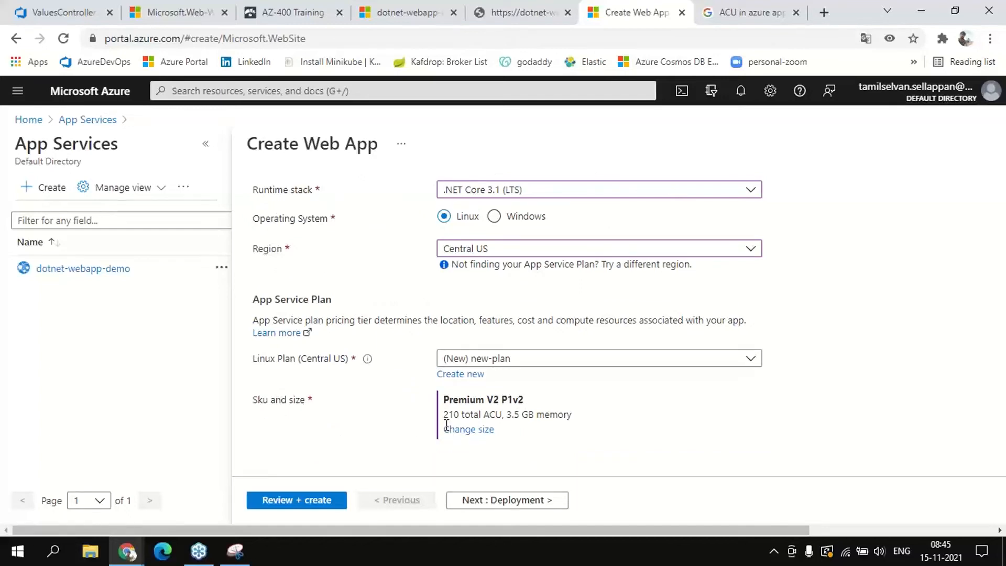
{"action": "left_click_drag", "start_coordinate": [449, 395], "coordinate": [530, 419]}
{"action": "left_click_drag", "start_coordinate": [445, 416], "coordinate": [502, 414]}
{"action": "left_click", "coordinate": [376, 424]}
{"action": "left_click_drag", "start_coordinate": [445, 400], "coordinate": [587, 420]}
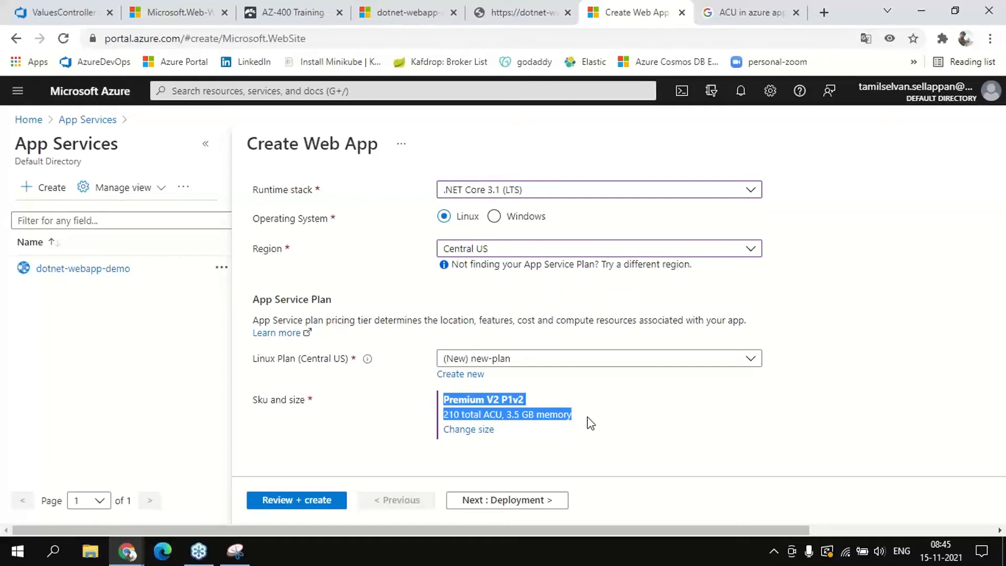
{"action": "left_click", "coordinate": [588, 420]}
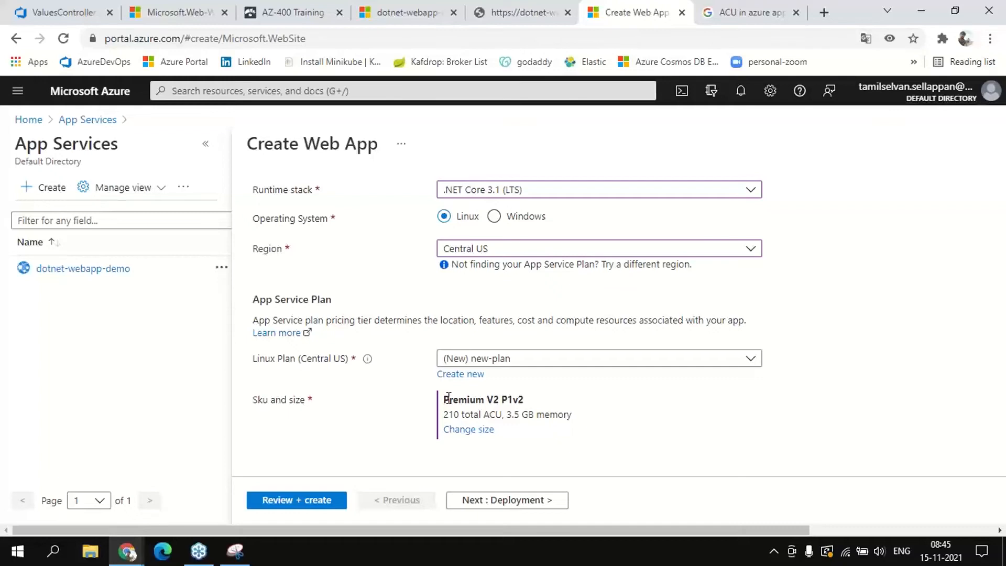
Reselect new-plan as the Linux plan and check its compute units and memory
{"action": "left_click", "coordinate": [492, 361]}
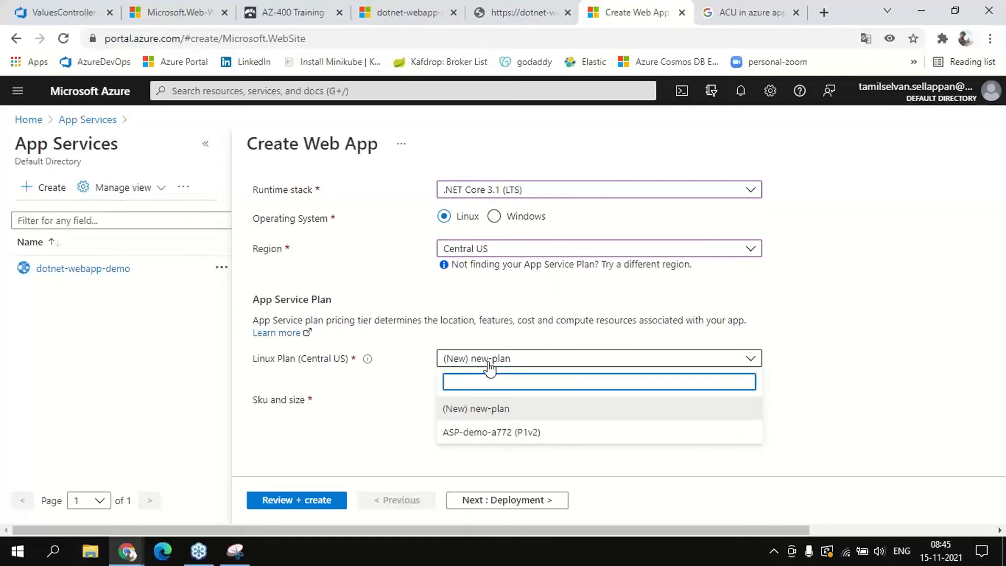
{"action": "left_click", "coordinate": [491, 414]}
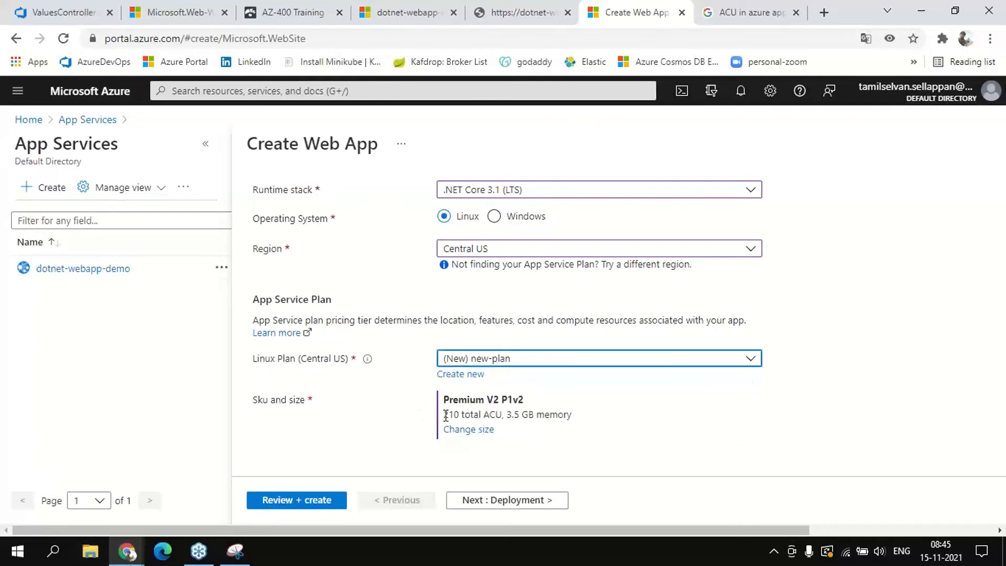
{"action": "left_click_drag", "start_coordinate": [444, 414], "coordinate": [583, 422]}
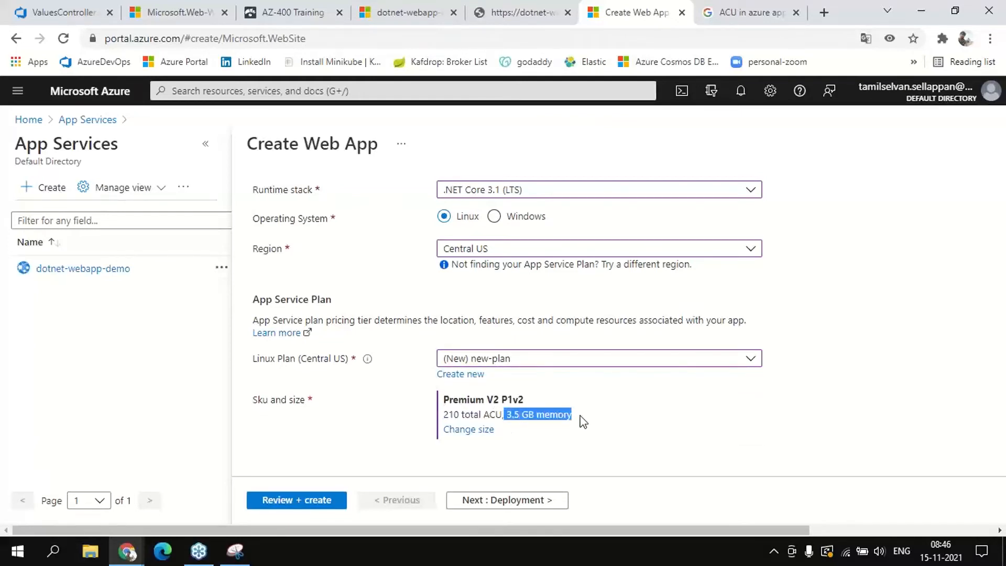
{"action": "left_click", "coordinate": [580, 415]}
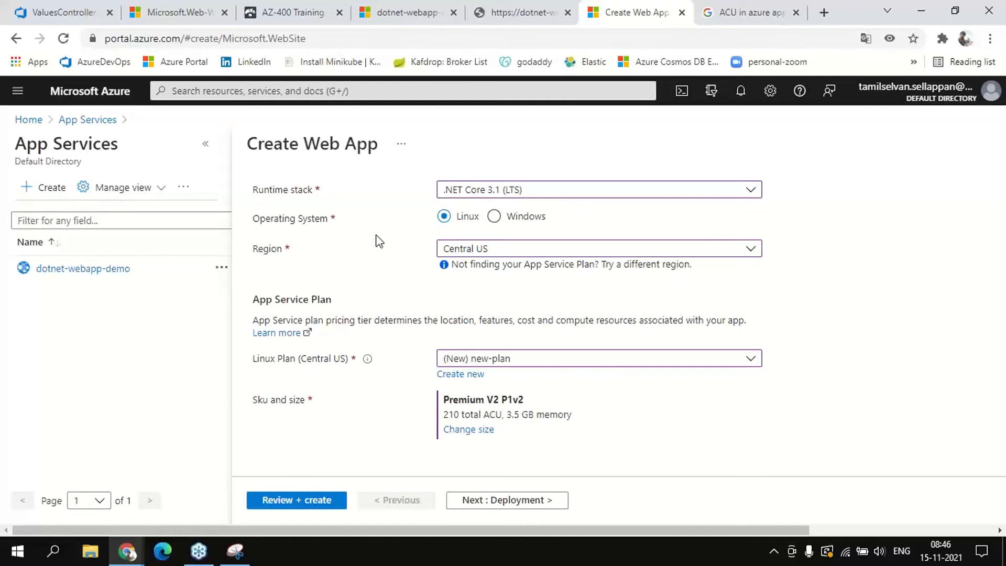
Go over the web app's basic settings once more, from the subscription down to the plan's ACU rating
{"action": "scroll", "coordinate": [380, 242], "scroll_direction": "up", "scroll_amount": 8}
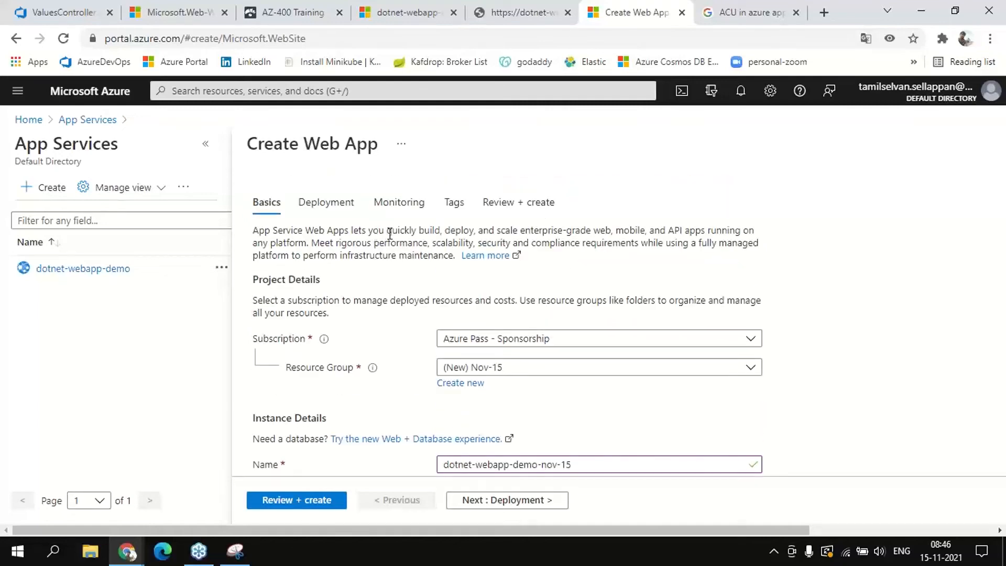
{"action": "scroll", "coordinate": [390, 234], "scroll_direction": "down", "scroll_amount": 4}
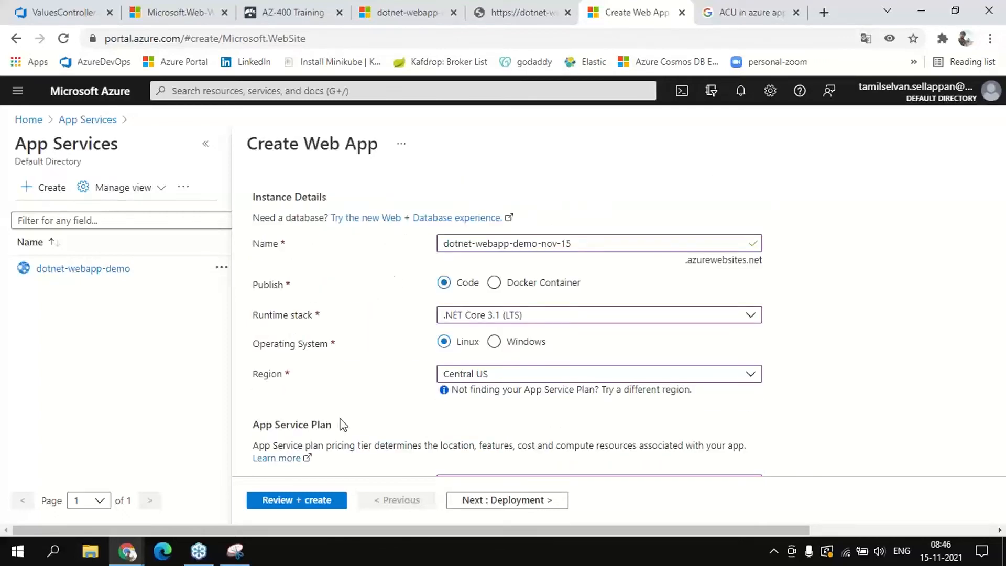
{"action": "scroll", "coordinate": [346, 420], "scroll_direction": "down", "scroll_amount": 3}
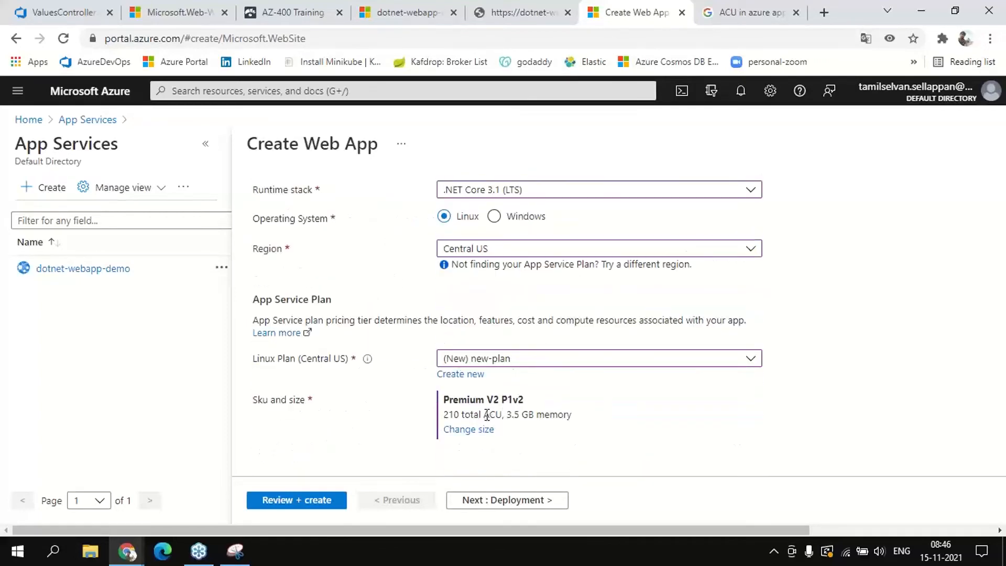
{"action": "left_click_drag", "start_coordinate": [483, 414], "coordinate": [503, 414]}
{"action": "scroll", "coordinate": [630, 304], "scroll_direction": "up", "scroll_amount": 7}
{"action": "scroll", "coordinate": [631, 304], "scroll_direction": "down", "scroll_amount": 3}
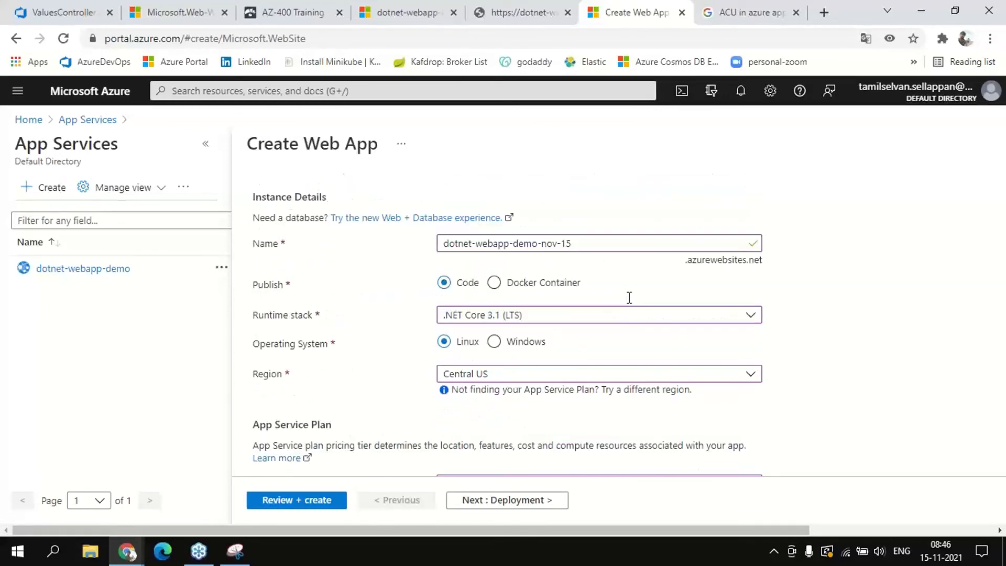
Submit the web app settings for validation and check the summary of the app, new plan, monitoring and deployment
{"action": "left_click", "coordinate": [294, 500]}
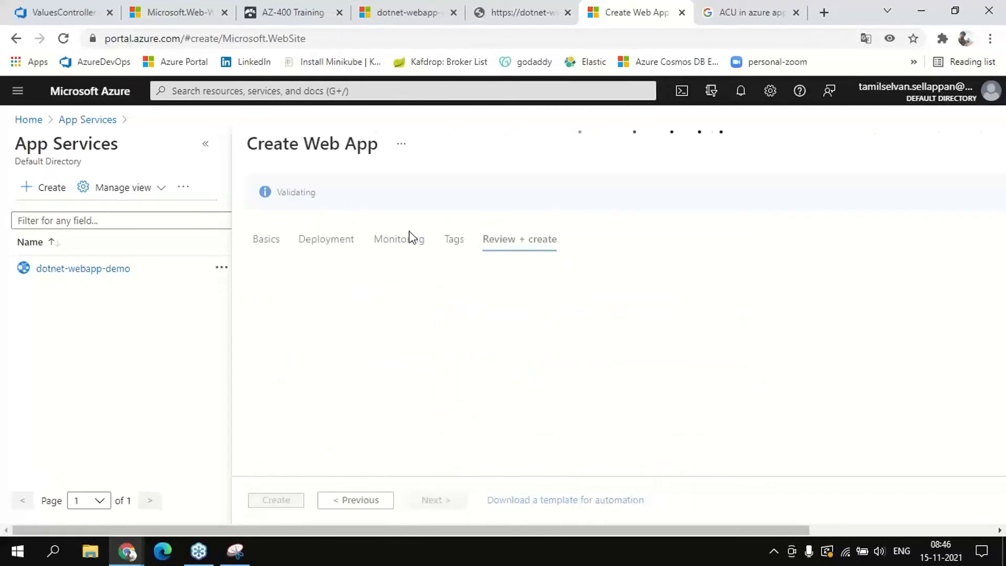
{"action": "scroll", "coordinate": [443, 309], "scroll_direction": "down", "scroll_amount": 4}
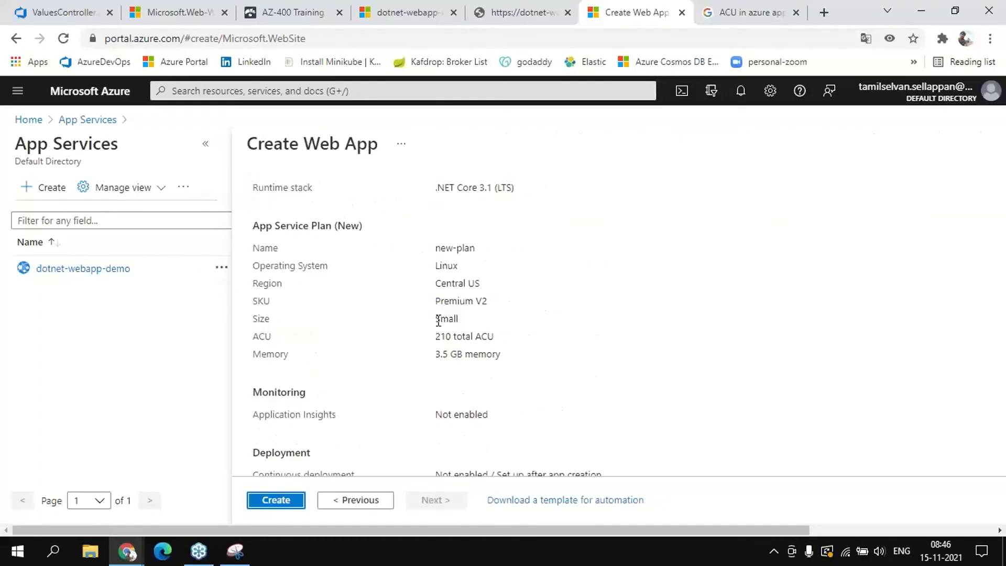
{"action": "scroll", "coordinate": [436, 319], "scroll_direction": "up", "scroll_amount": 4}
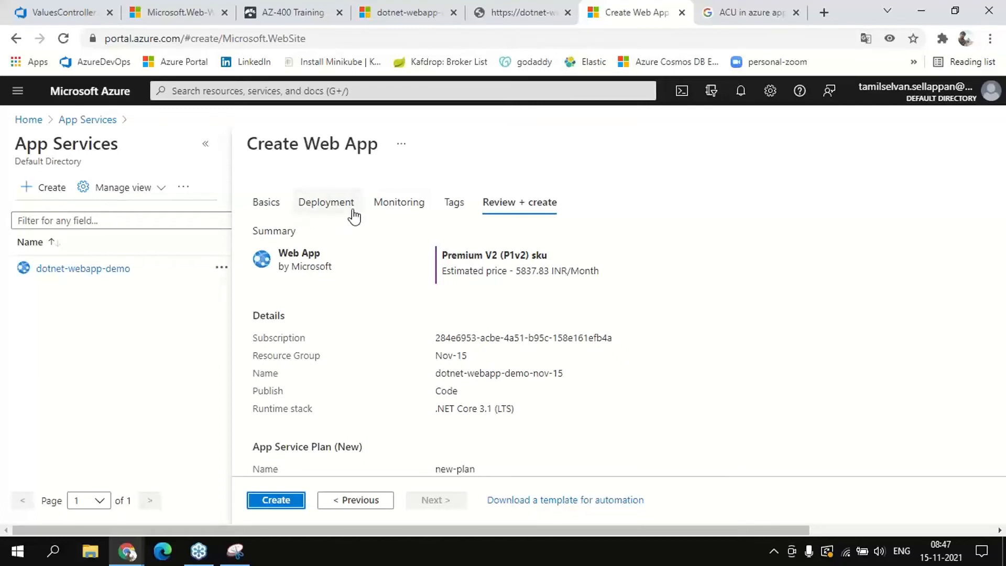
{"action": "scroll", "coordinate": [401, 314], "scroll_direction": "down", "scroll_amount": 5}
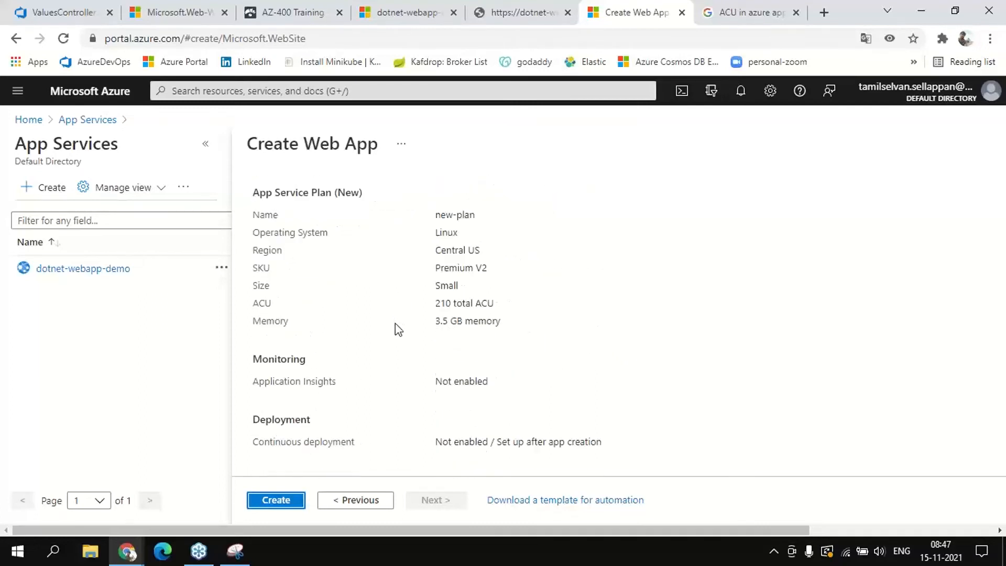
{"action": "scroll", "coordinate": [398, 329], "scroll_direction": "up", "scroll_amount": 4}
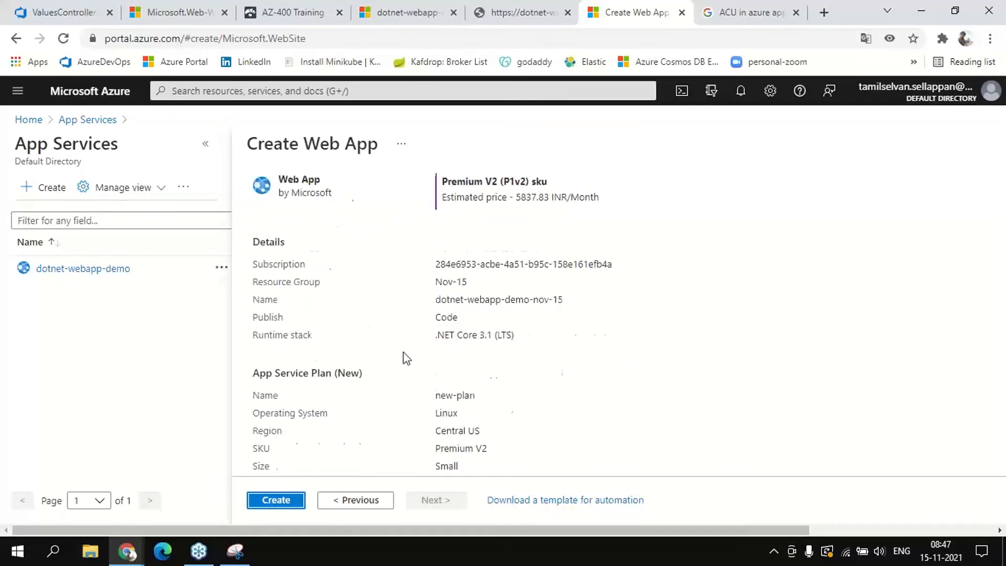
{"action": "scroll", "coordinate": [406, 358], "scroll_direction": "down", "scroll_amount": 4}
Create the web app dotnet-webapp-demo-nov-15 and open the portal notifications to follow its deployment
{"action": "left_click", "coordinate": [283, 503]}
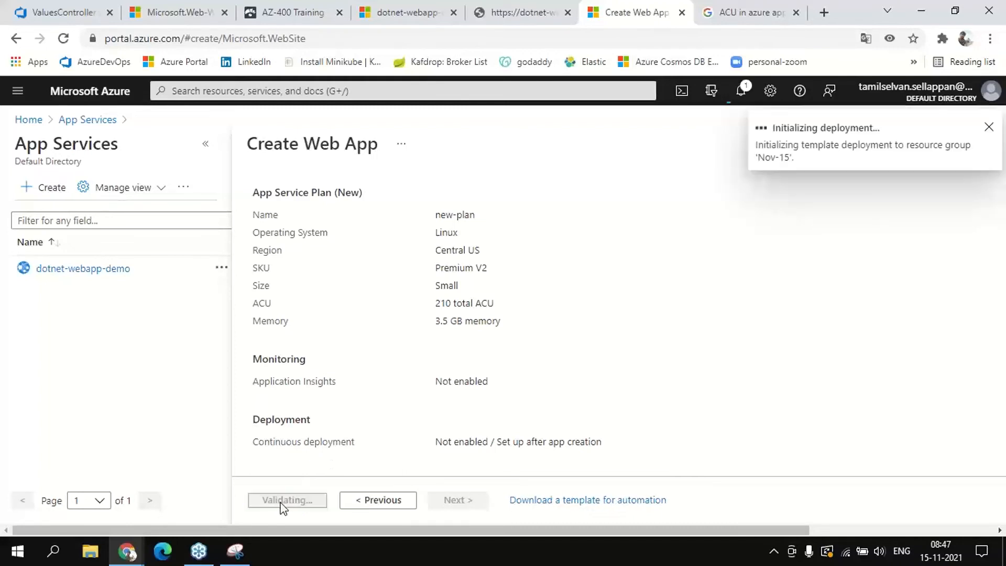
{"action": "scroll", "coordinate": [556, 377], "scroll_direction": "up", "scroll_amount": 5}
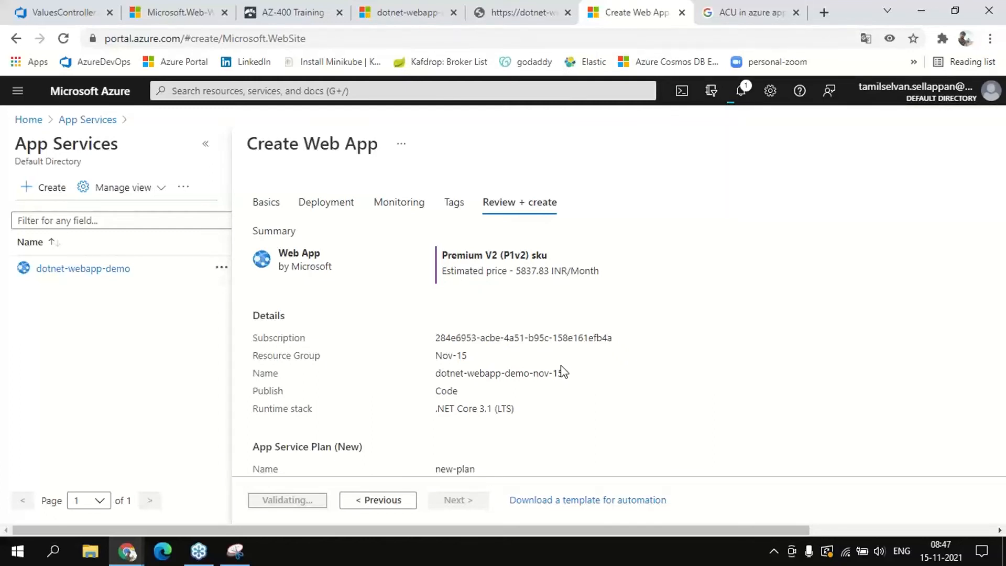
{"action": "left_click", "coordinate": [742, 95]}
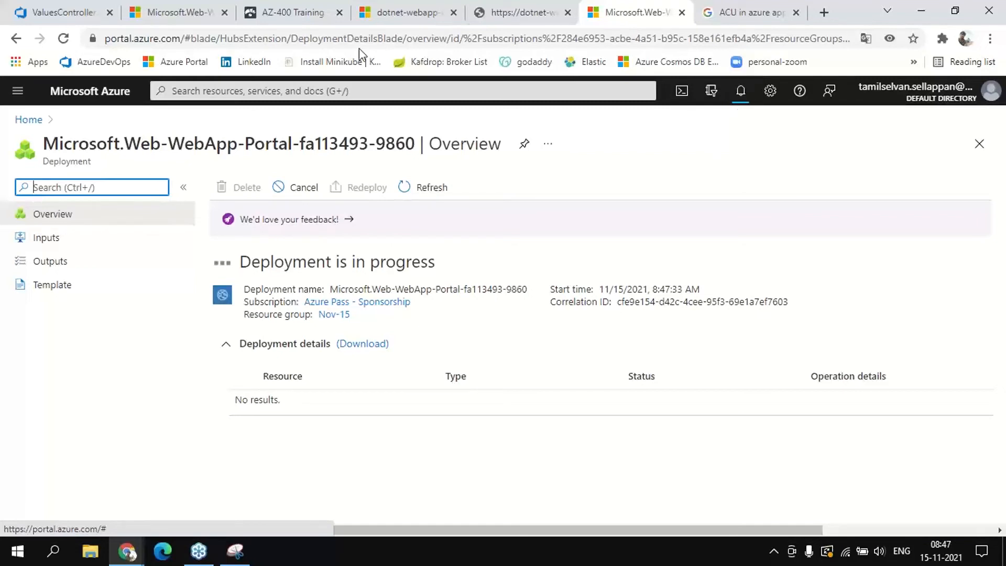
Search the portal's services and resources for Azure Kubernetes
{"action": "left_click_drag", "start_coordinate": [47, 146], "coordinate": [254, 151]}
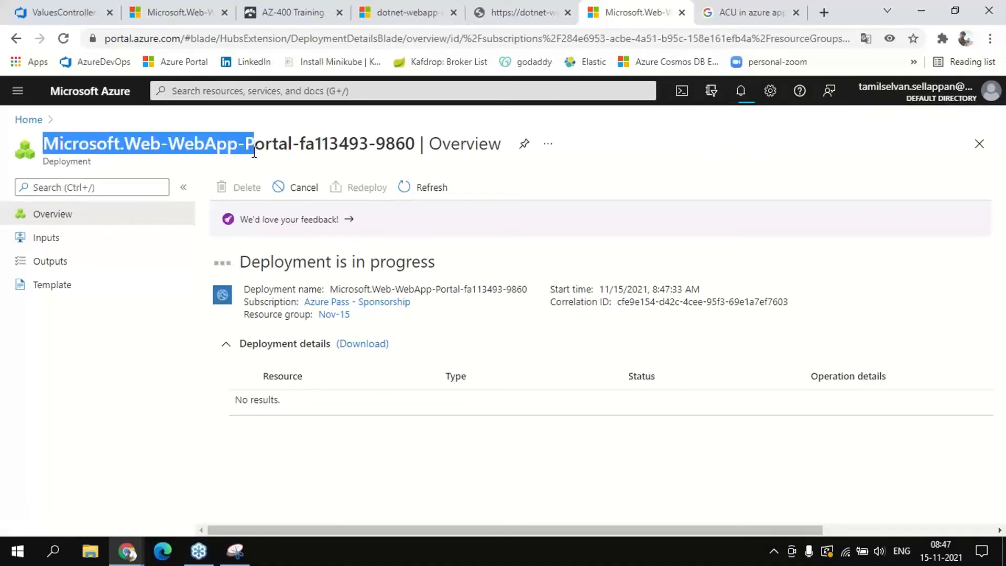
{"action": "left_click", "coordinate": [235, 90]}
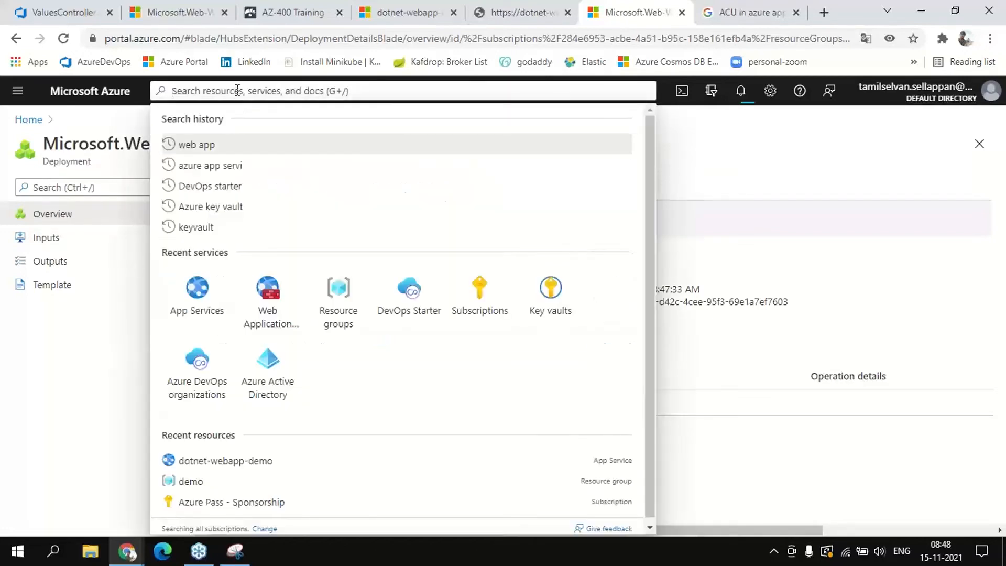
{"action": "type", "text": "Az"}
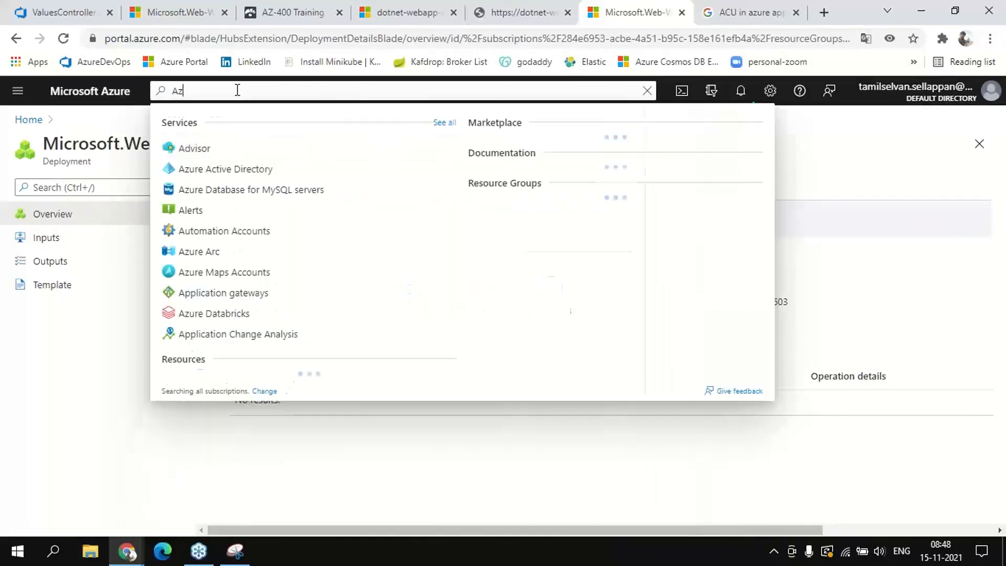
{"action": "type", "text": "ure Kuber"}
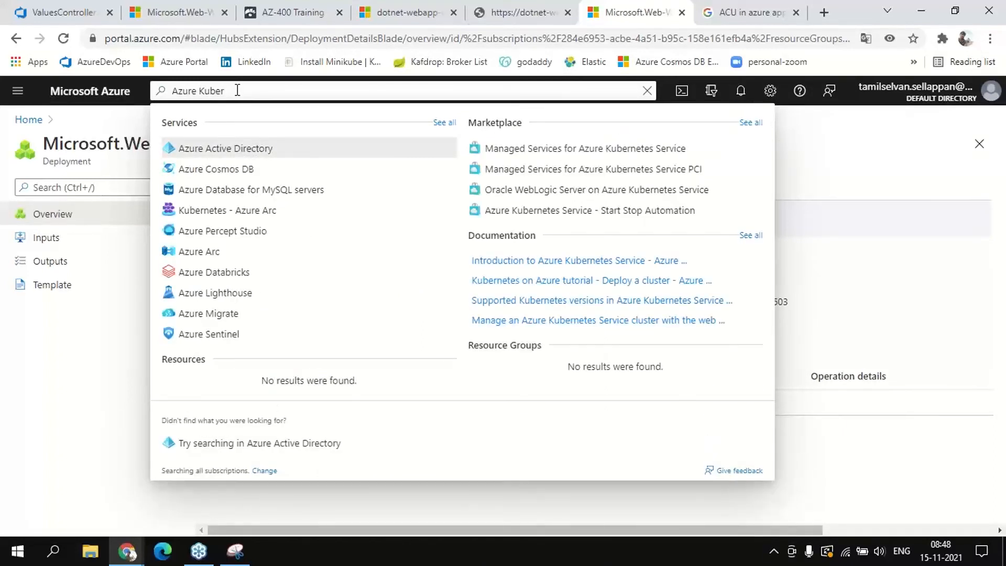
{"action": "type", "text": "netes"}
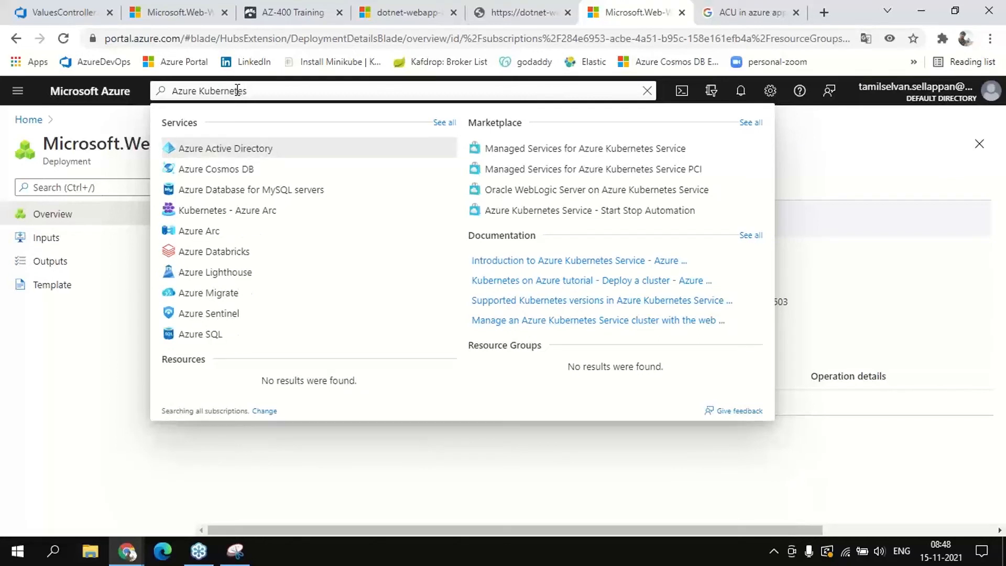
Search the portal for AKS instead, look over the matching services, and close the search results
{"action": "key", "text": "BackSpace"}
{"action": "key", "text": "BackSpace"}
{"action": "key", "text": "BackSpace"}
{"action": "key", "text": "BackSpace"}
{"action": "key", "text": "BackSpace"}
{"action": "key", "text": "BackSpace"}
{"action": "key", "text": "BackSpace"}
{"action": "key", "text": "BackSpace"}
{"action": "key", "text": "BackSpace"}
{"action": "key", "text": "BackSpace"}
{"action": "key", "text": "BackSpace"}
{"action": "key", "text": "BackSpace"}
{"action": "key", "text": "BackSpace"}
{"action": "key", "text": "BackSpace"}
{"action": "key", "text": "BackSpace"}
{"action": "key", "text": "BackSpace"}
{"action": "key", "text": "BackSpace"}
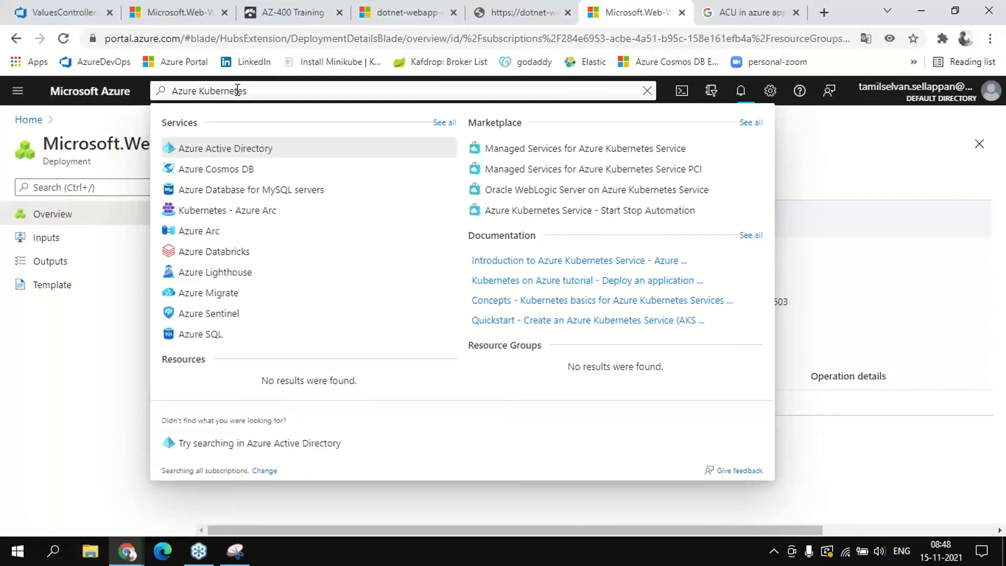
{"action": "type", "text": "AKS"}
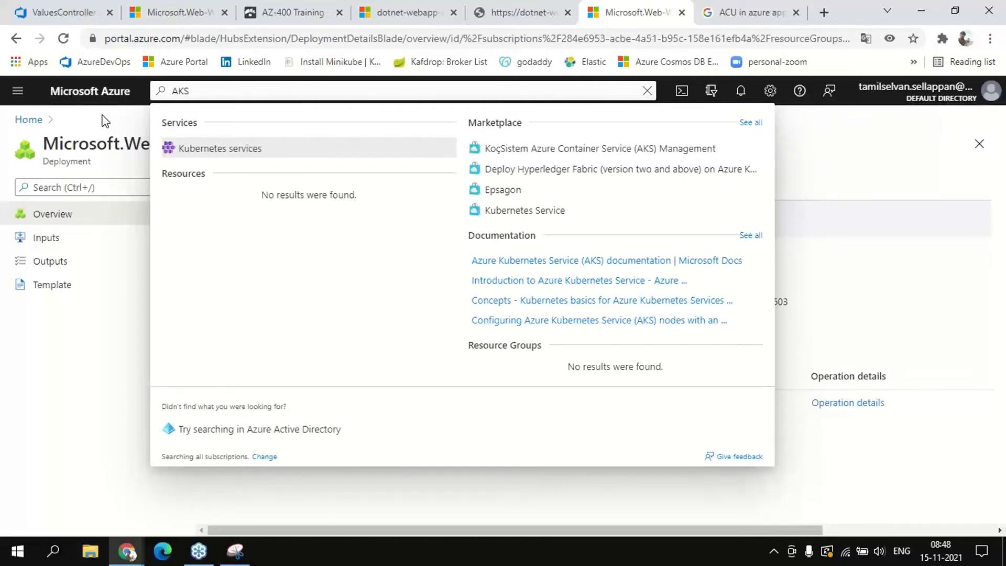
{"action": "double_click", "coordinate": [195, 91]}
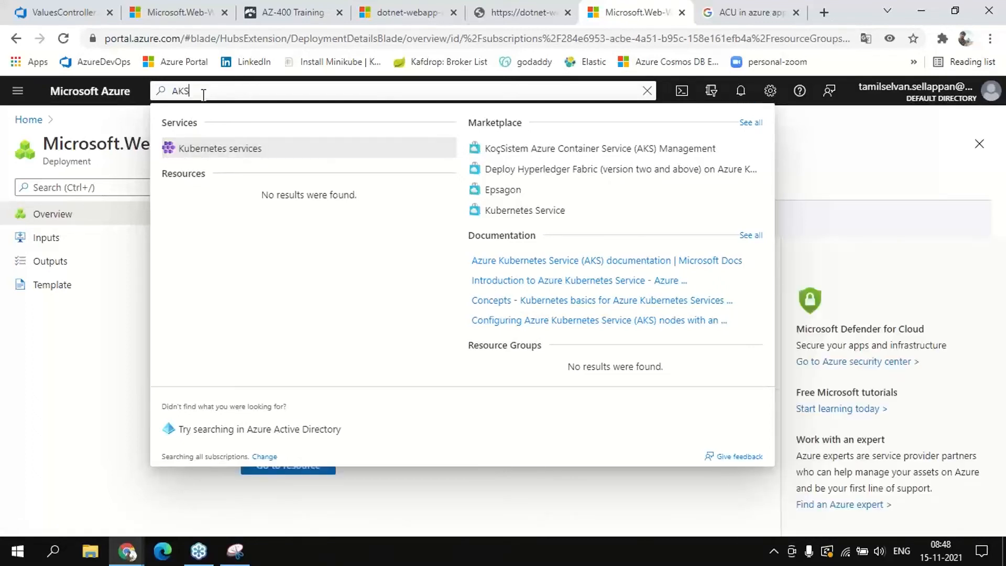
{"action": "left_click", "coordinate": [113, 124]}
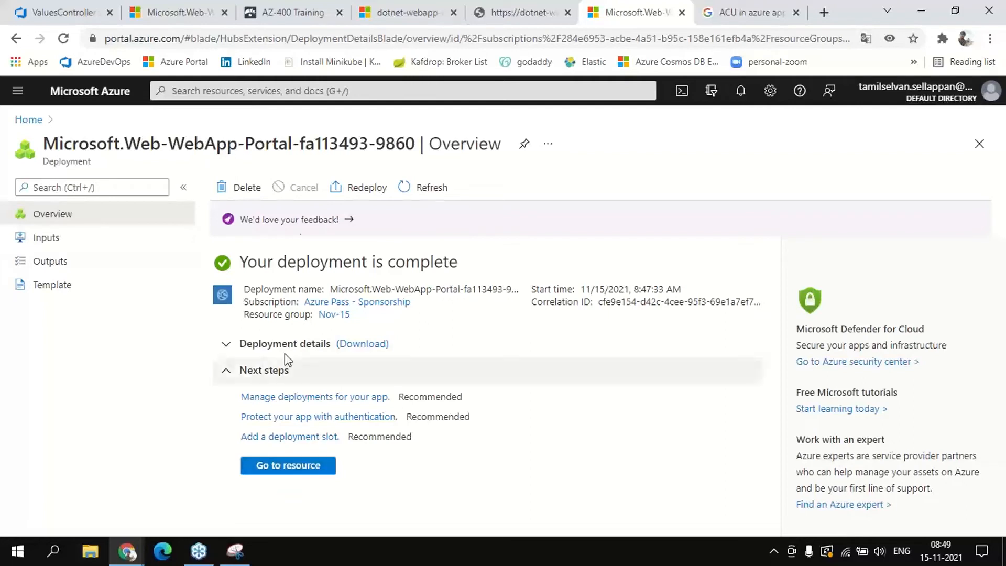
Open the newly deployed web app from its deployment page, and return to the portal home page
{"action": "left_click_drag", "start_coordinate": [247, 262], "coordinate": [467, 265]}
{"action": "left_click", "coordinate": [283, 468]}
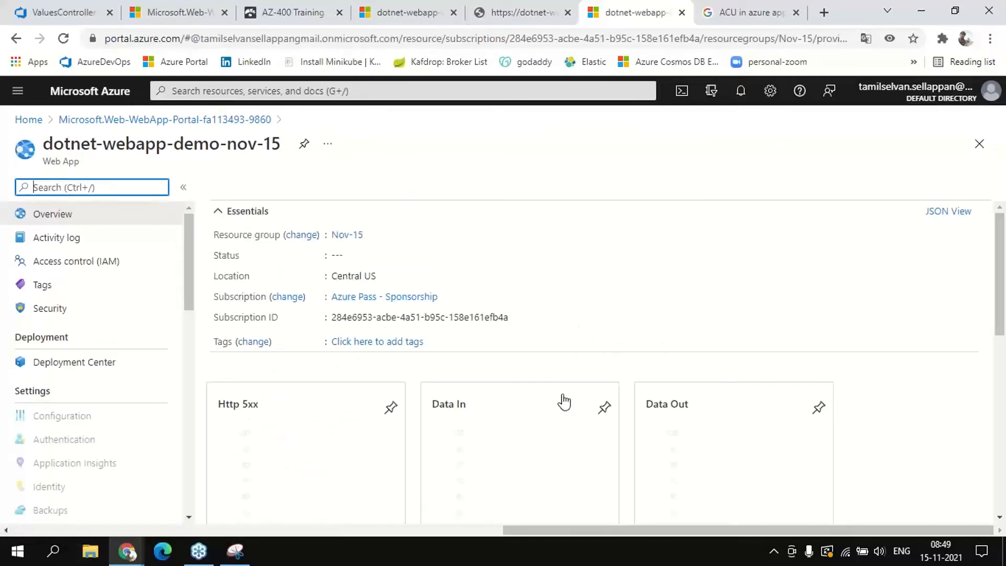
{"action": "left_click", "coordinate": [99, 120]}
{"action": "left_click", "coordinate": [29, 120]}
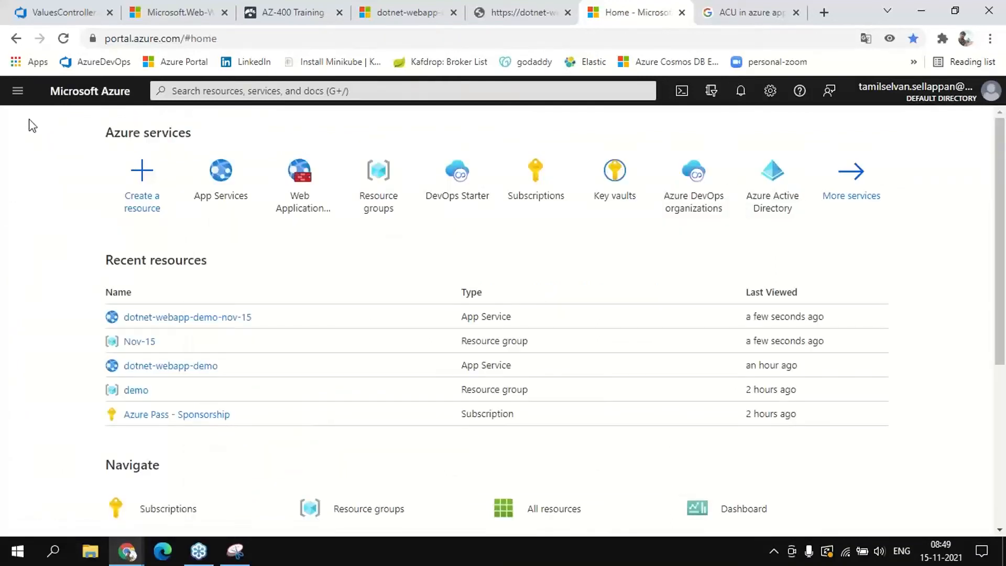
Open the Nov-15 resource group and check the resource types of dotnet-webapp-demo-nov-15 and new-plan
{"action": "left_click", "coordinate": [139, 342]}
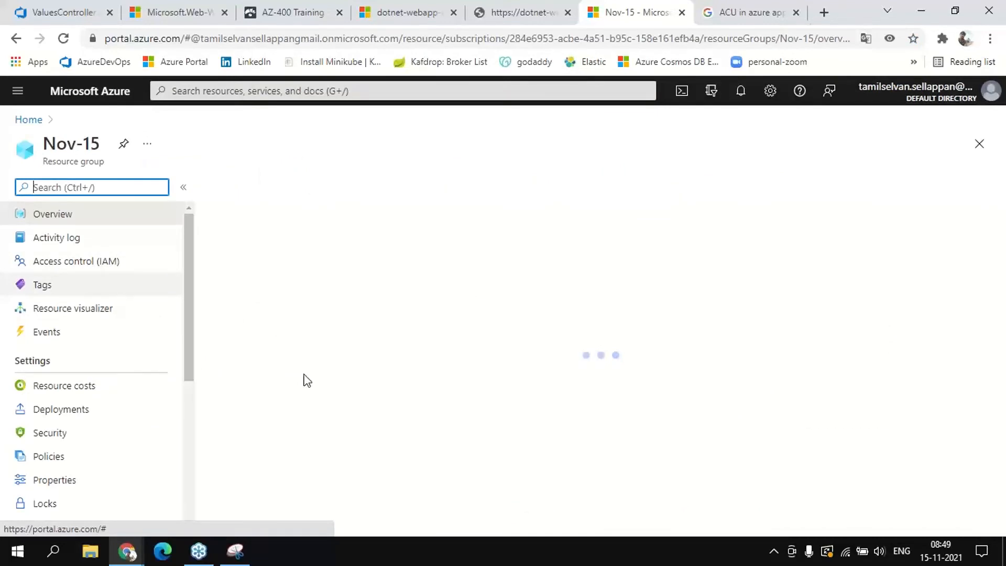
{"action": "scroll", "coordinate": [315, 388], "scroll_direction": "down", "scroll_amount": 1}
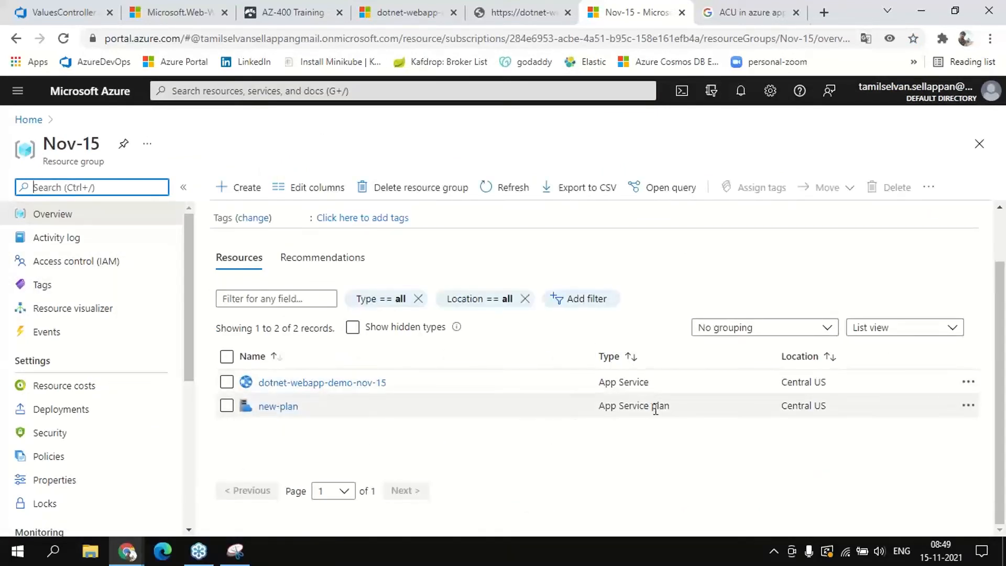
{"action": "left_click_drag", "start_coordinate": [598, 406], "coordinate": [675, 407]}
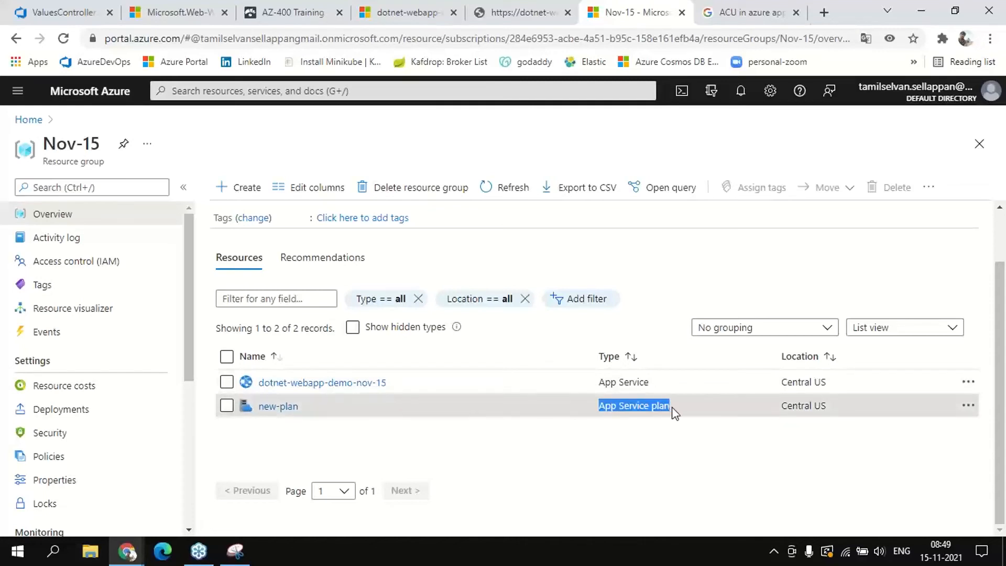
{"action": "left_click", "coordinate": [590, 436]}
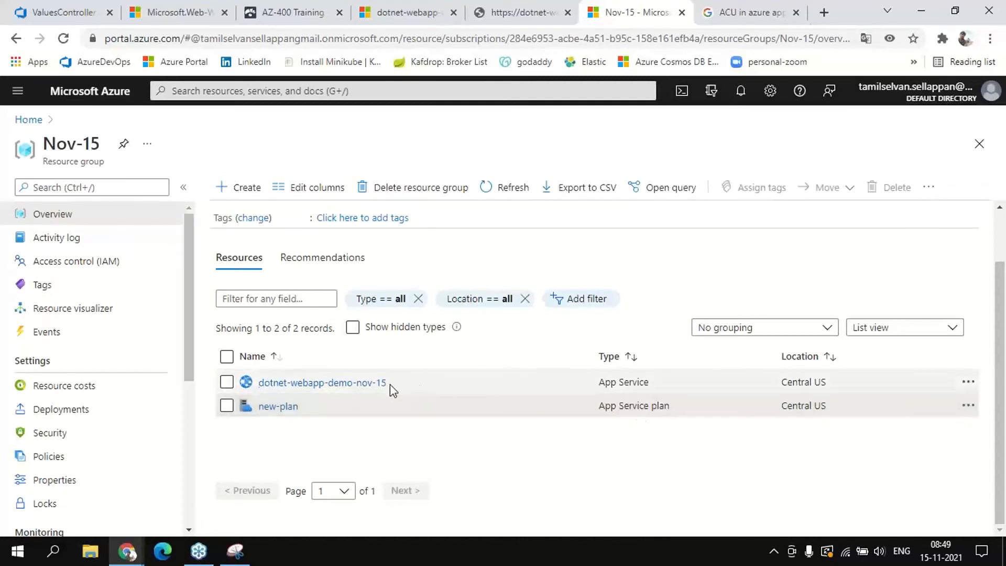
{"action": "mouse_move", "coordinate": [338, 389]}
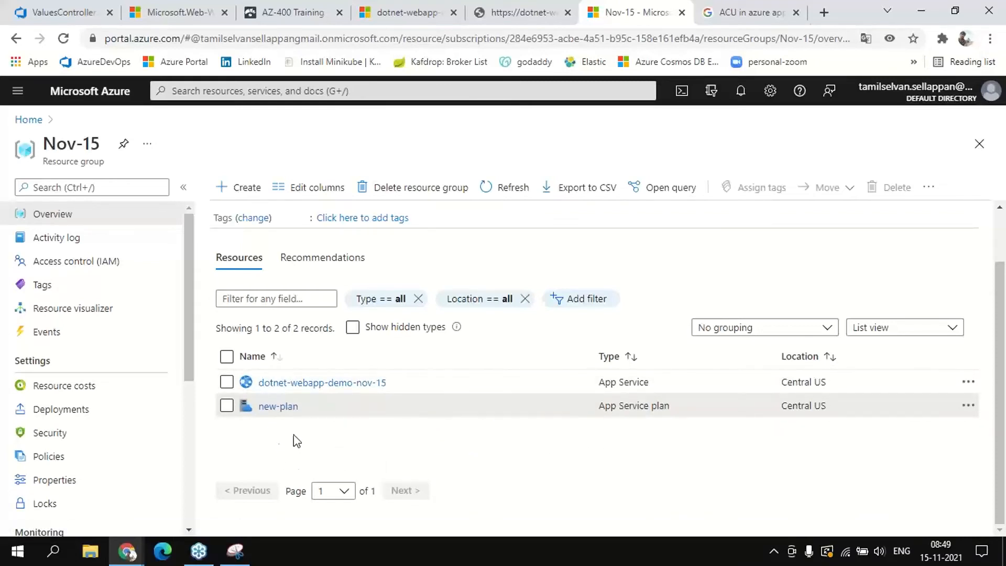
{"action": "left_click_drag", "start_coordinate": [596, 412], "coordinate": [693, 408]}
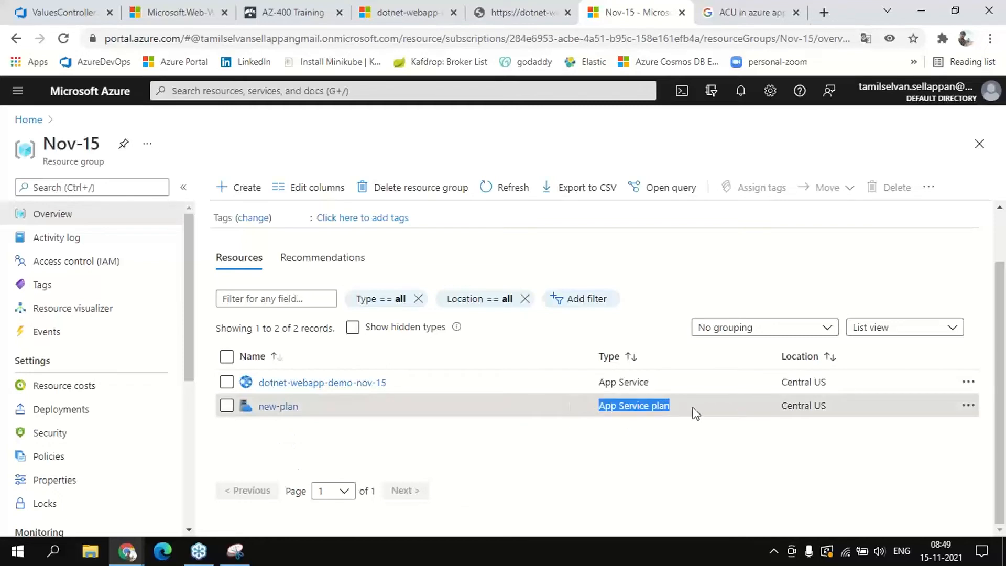
{"action": "left_click", "coordinate": [688, 430]}
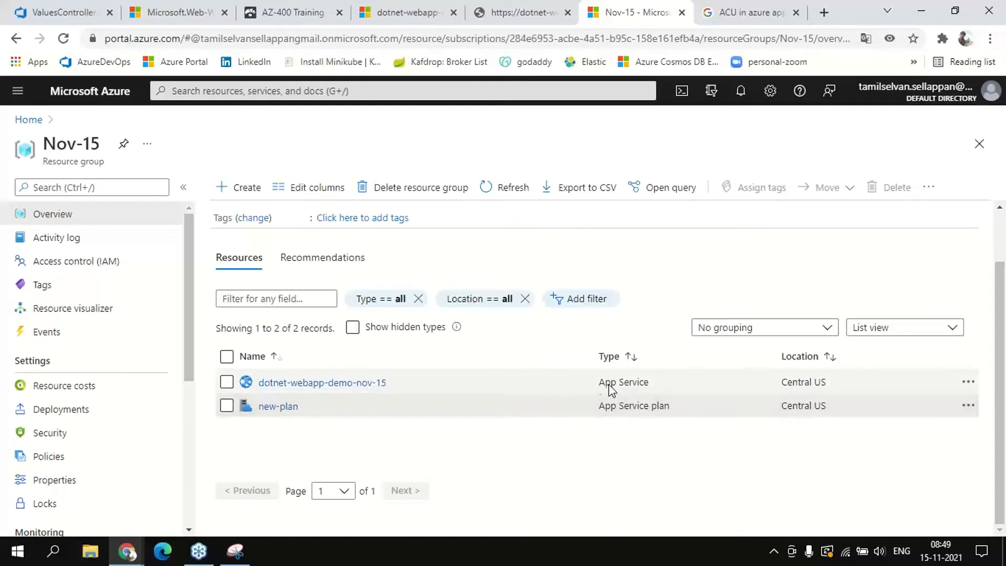
{"action": "left_click_drag", "start_coordinate": [597, 382], "coordinate": [661, 379]}
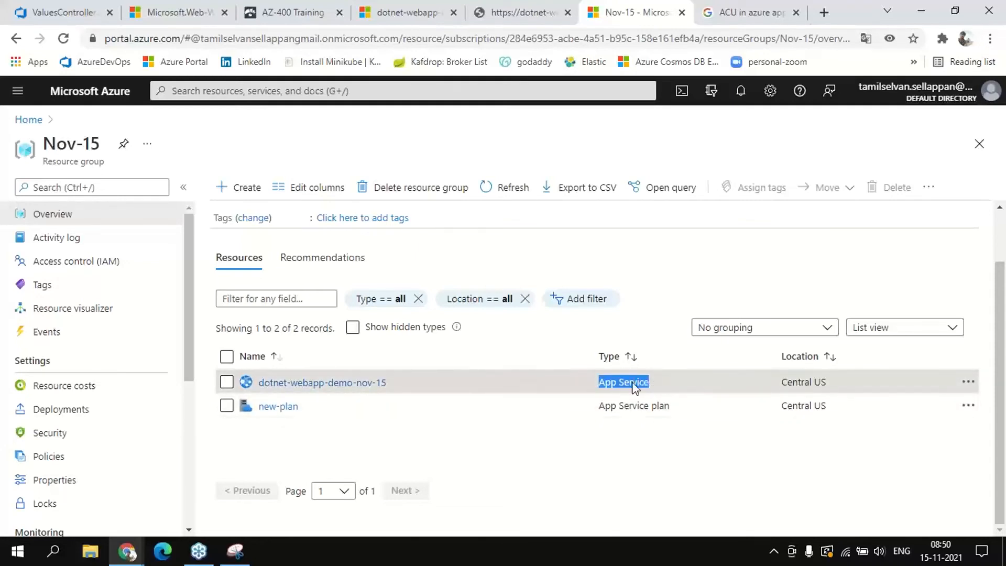
{"action": "left_click", "coordinate": [658, 265]}
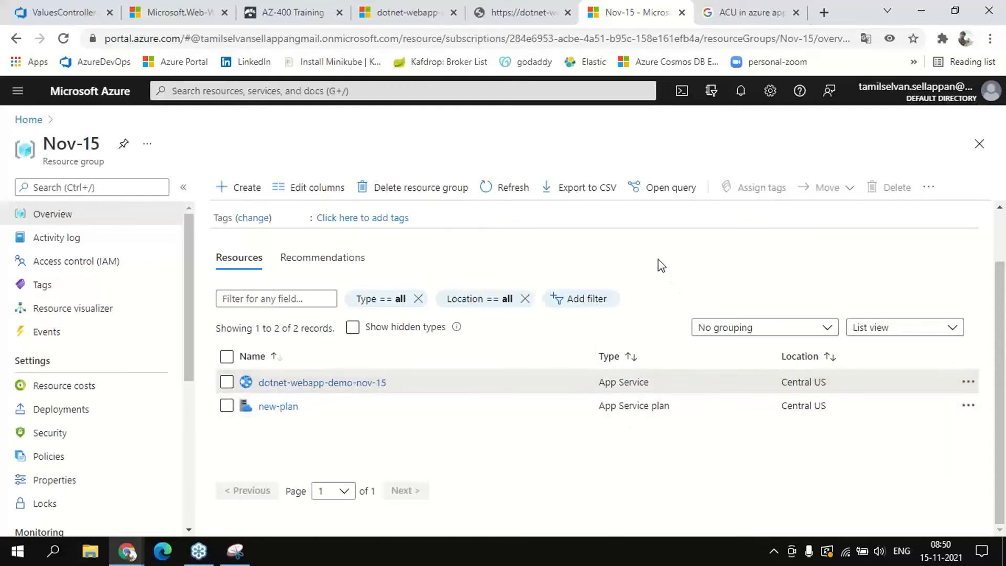
Switch to Azure DevOps, view values.yaml in the Charts folder of AssignmentServices, and collapse the repository's top folder
{"action": "left_click", "coordinate": [753, 4]}
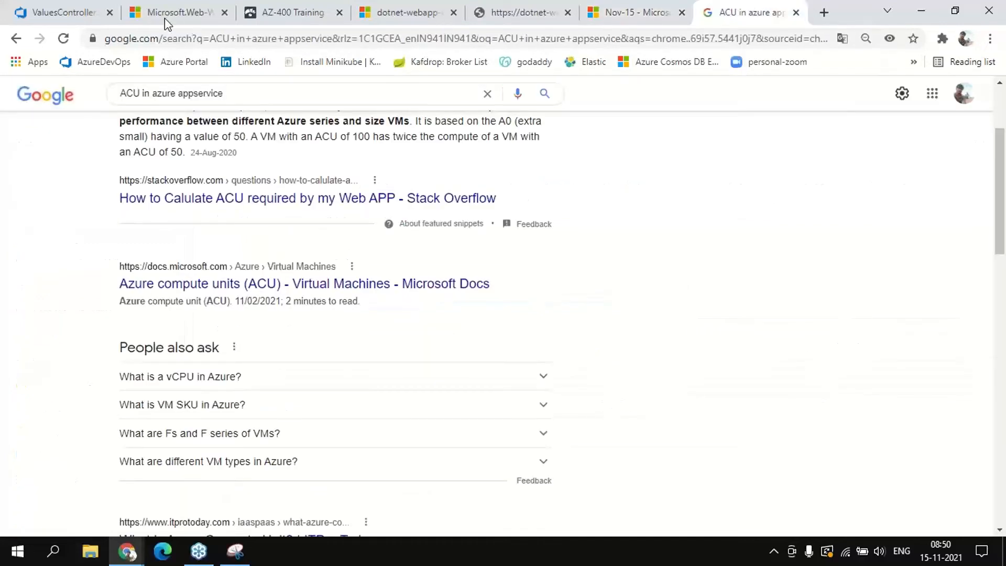
{"action": "left_click", "coordinate": [58, 12]}
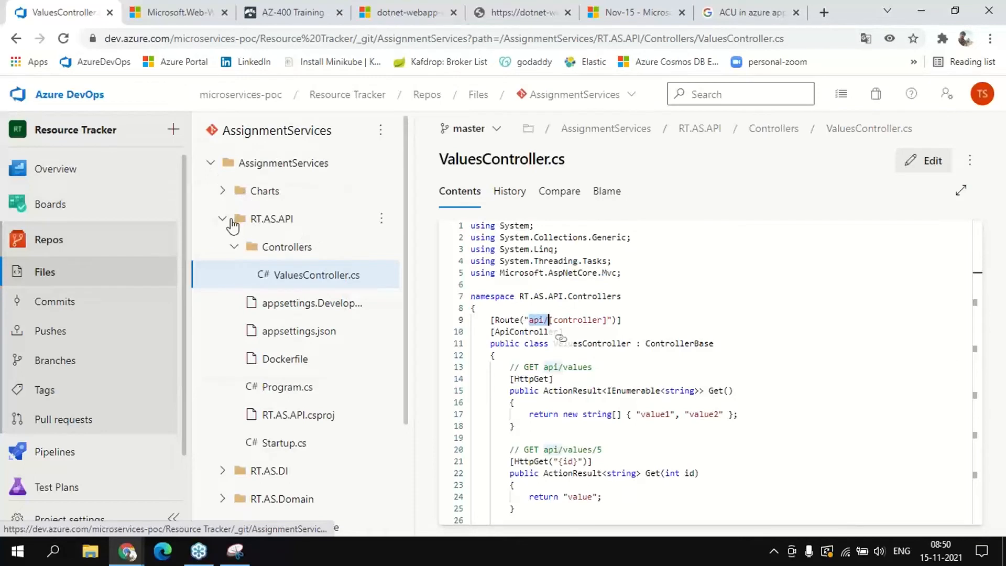
{"action": "left_click", "coordinate": [221, 193]}
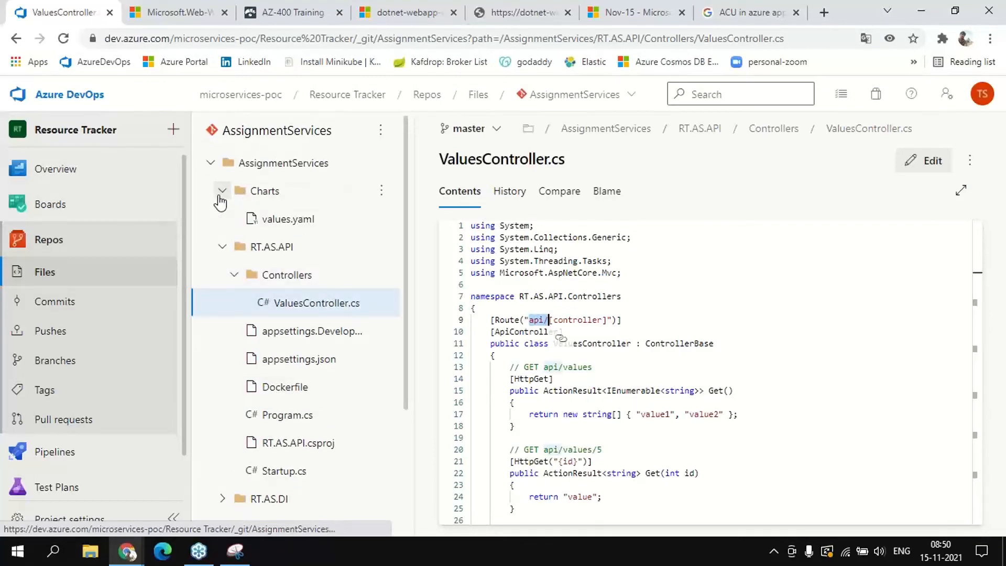
{"action": "left_click", "coordinate": [282, 220]}
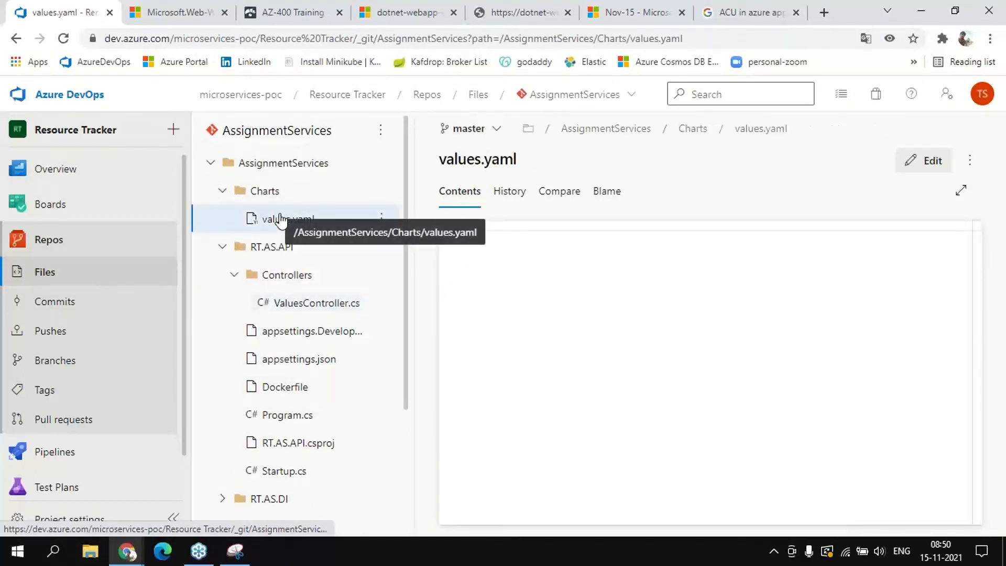
{"action": "left_click", "coordinate": [211, 164]}
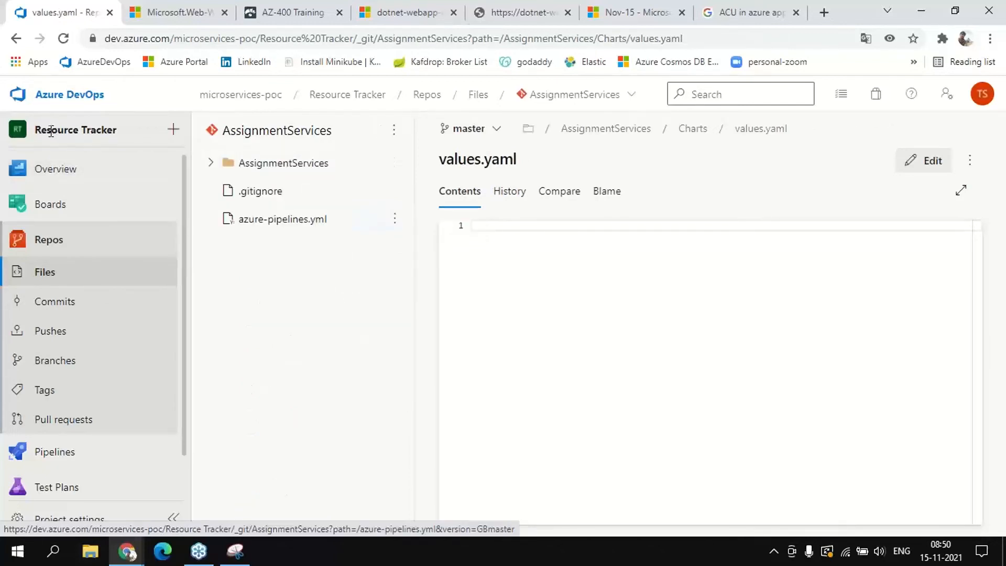
{"action": "left_click_drag", "start_coordinate": [36, 132], "coordinate": [118, 134]}
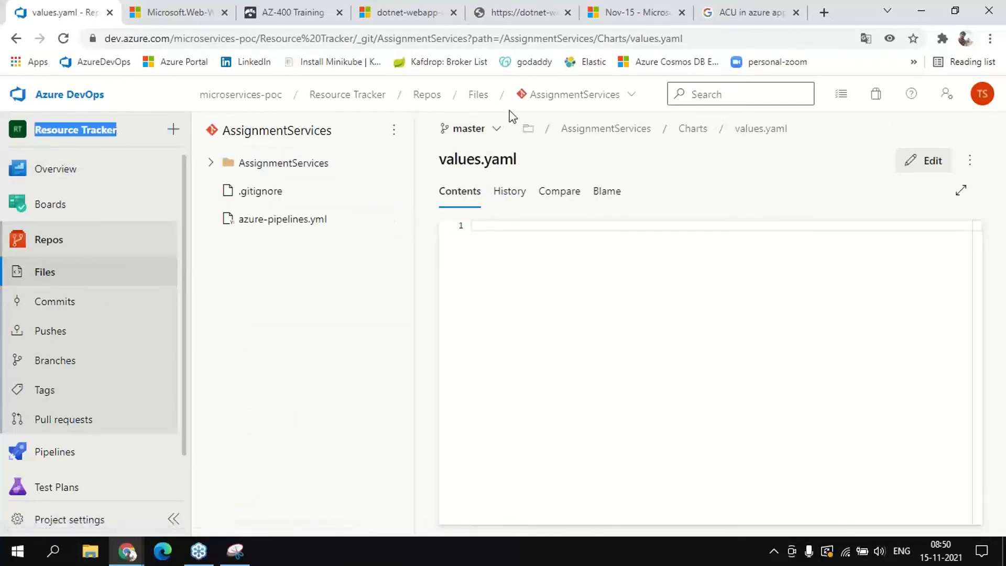
Look through the Resource Tracker project's repositories, reopen AssignmentServices at its root, and open its .gitignore file
{"action": "left_click", "coordinate": [576, 97]}
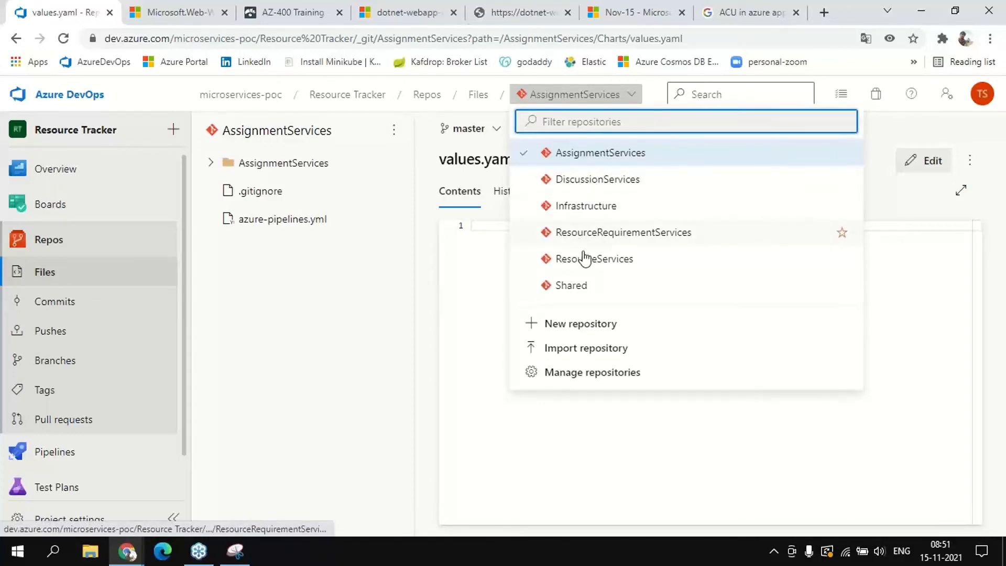
{"action": "left_click", "coordinate": [616, 160]}
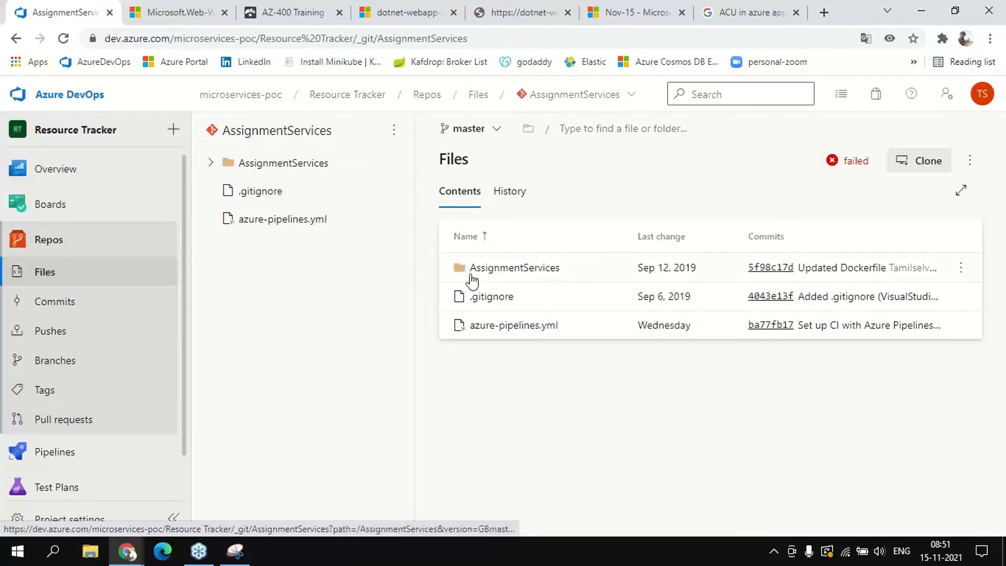
{"action": "left_click", "coordinate": [496, 297]}
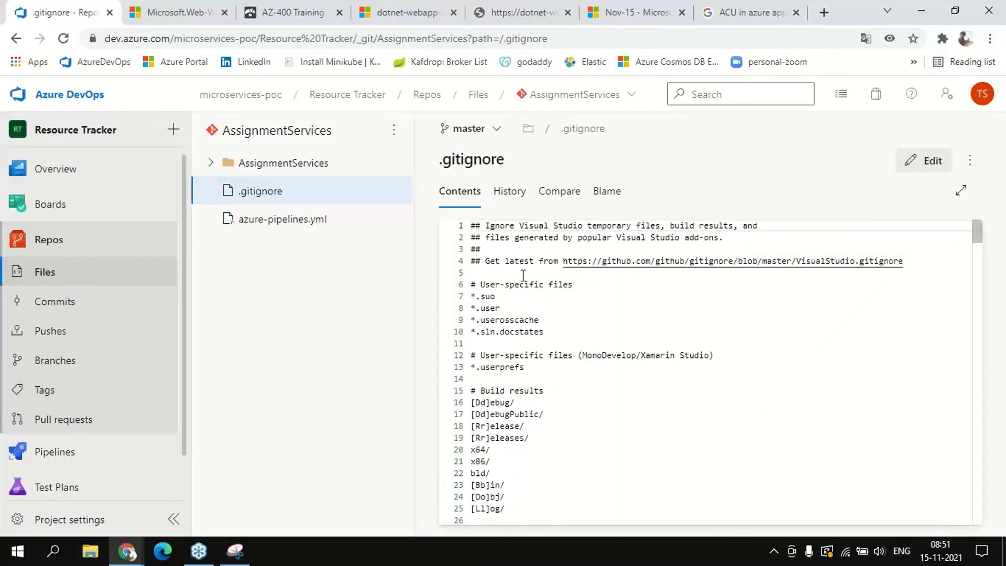
{"action": "scroll", "coordinate": [562, 341], "scroll_direction": "down", "scroll_amount": 2}
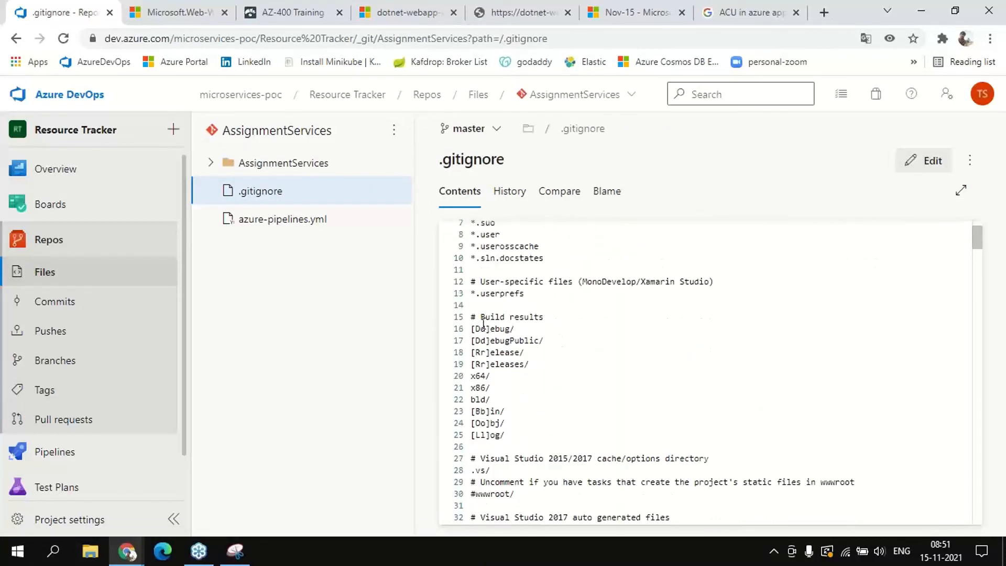
Examine the ignored build-result entries in .gitignore, from the debug and release folders to the obj folder and the sections below
{"action": "mouse_move", "coordinate": [482, 317]}
{"action": "left_mouse_down"}
{"action": "mouse_move", "coordinate": [554, 316]}
{"action": "mouse_move", "coordinate": [476, 329]}
{"action": "left_mouse_up"}
{"action": "left_click", "coordinate": [556, 317]}
{"action": "left_click", "coordinate": [526, 352]}
{"action": "key", "text": "shift+Home"}
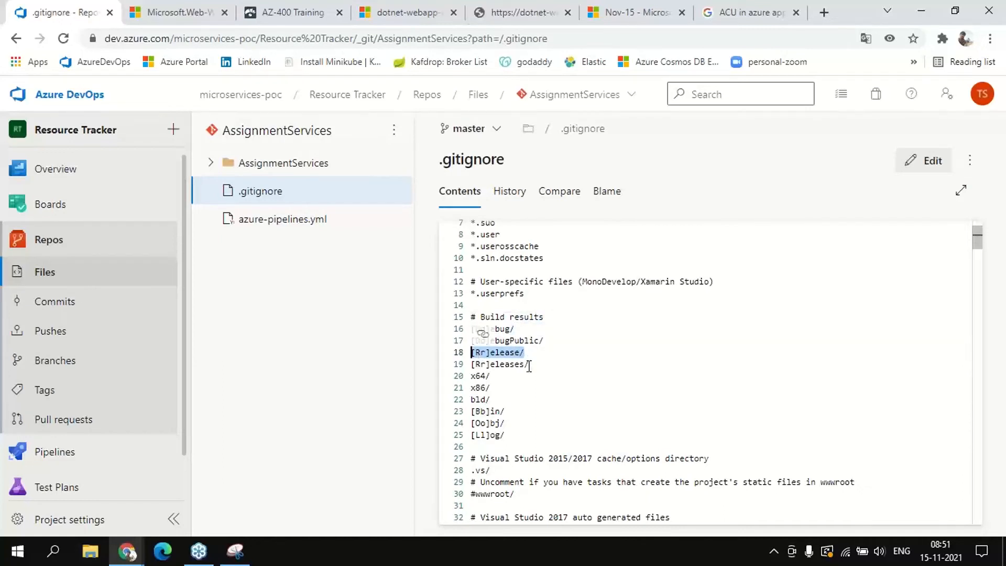
{"action": "left_click_drag", "start_coordinate": [497, 389], "coordinate": [476, 375]}
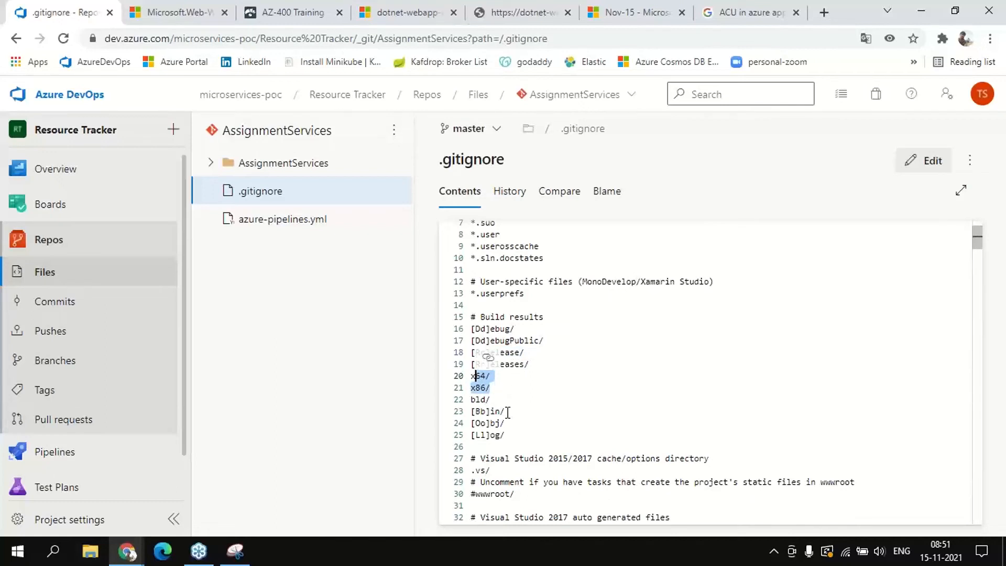
{"action": "left_click_drag", "start_coordinate": [511, 404], "coordinate": [495, 427]}
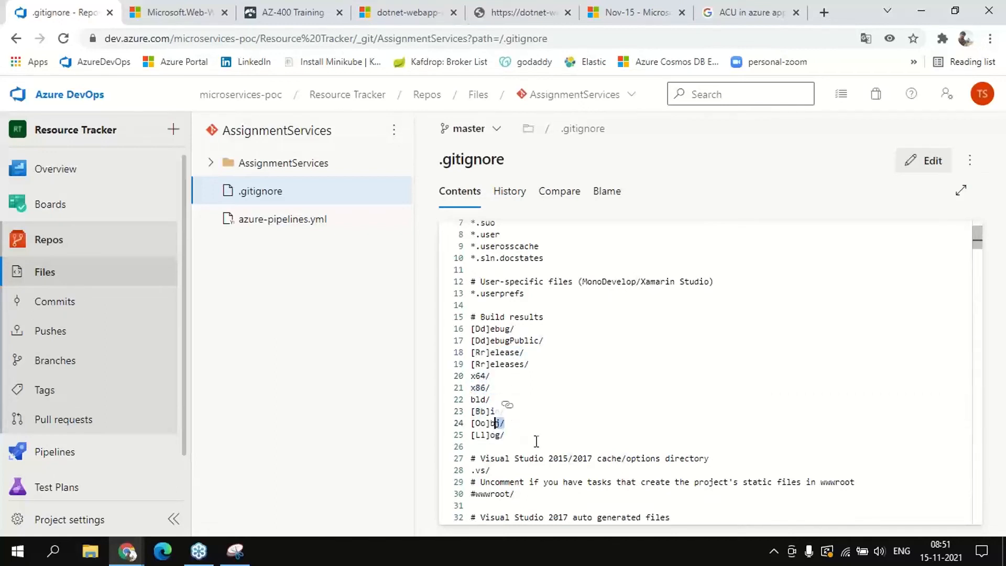
{"action": "left_click", "coordinate": [608, 423]}
{"action": "scroll", "coordinate": [608, 412], "scroll_direction": "down", "scroll_amount": 3}
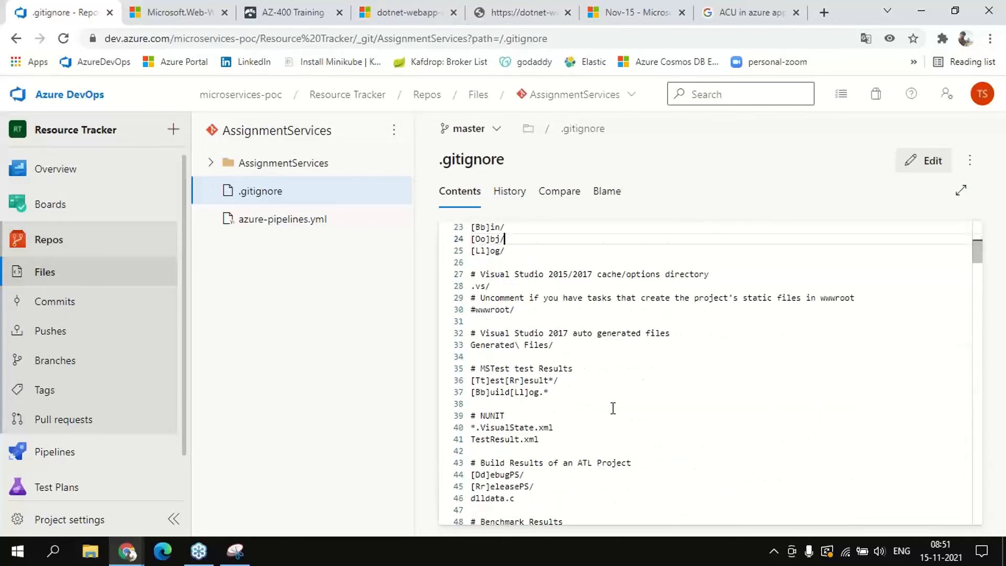
{"action": "scroll", "coordinate": [613, 408], "scroll_direction": "up", "scroll_amount": 4}
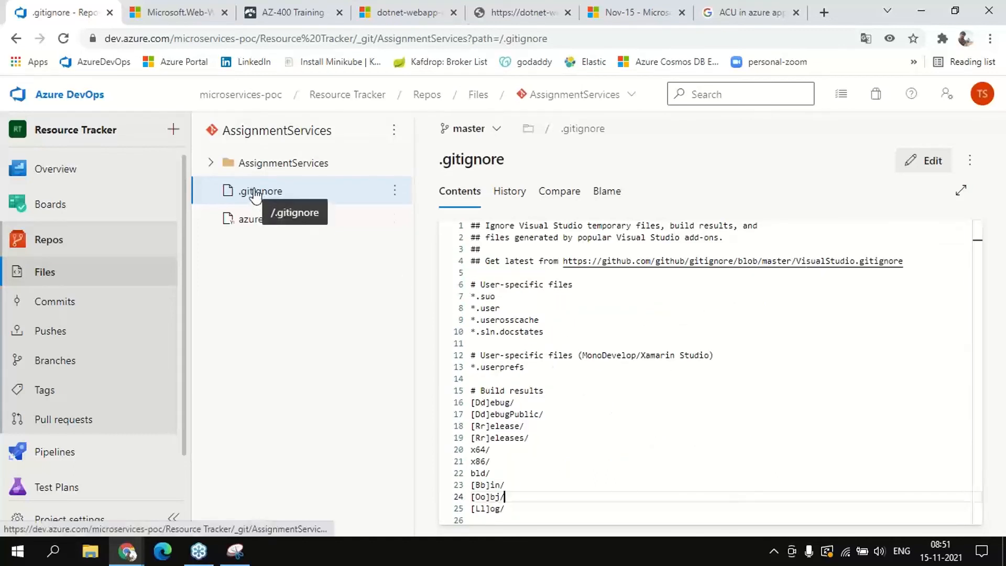
Open azure-pipelines.yml from the AssignmentServices repository root and examine its content from the trigger to the build steps
{"action": "left_click", "coordinate": [302, 137]}
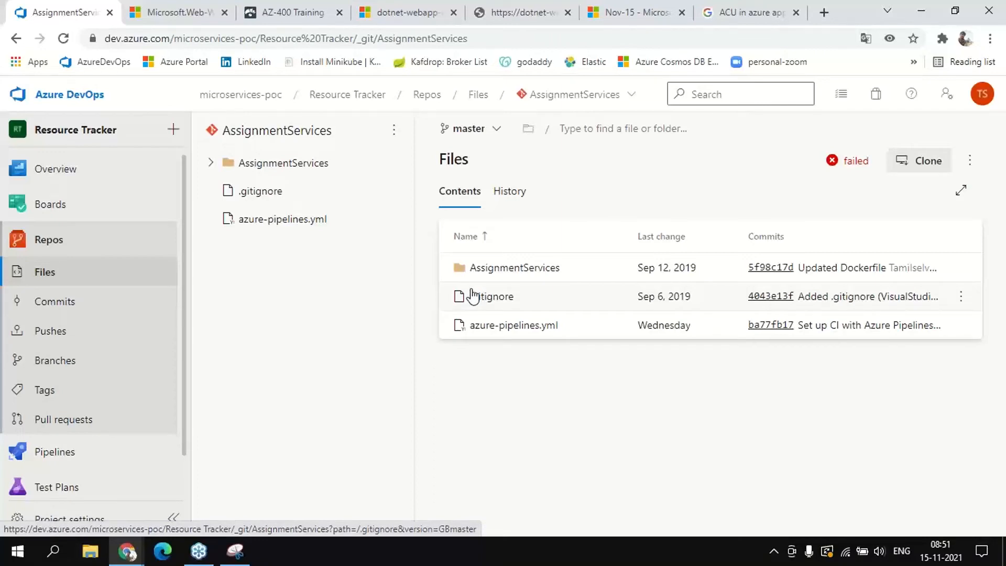
{"action": "left_click", "coordinate": [513, 329]}
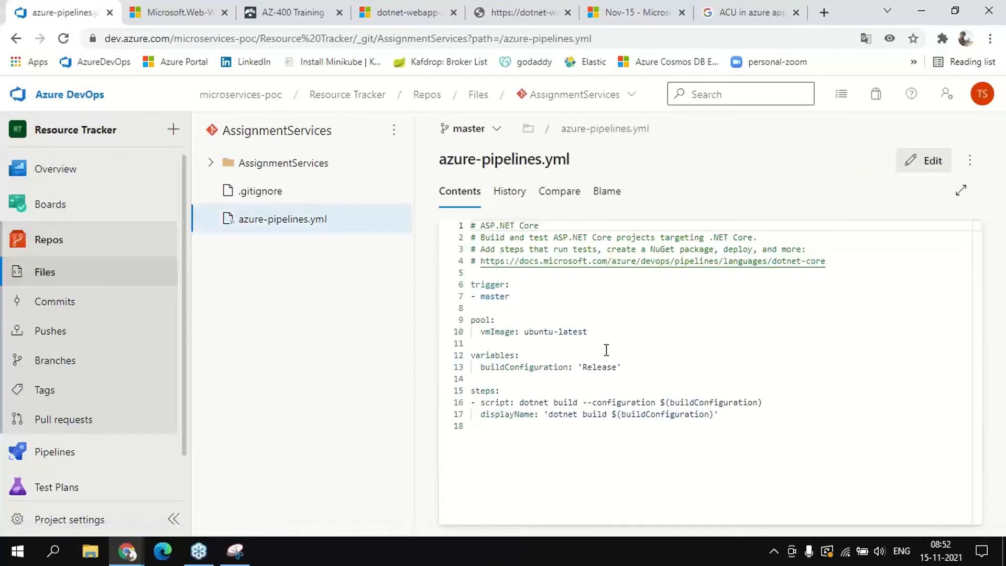
{"action": "left_click_drag", "start_coordinate": [718, 415], "coordinate": [469, 288]}
{"action": "left_click", "coordinate": [572, 304]}
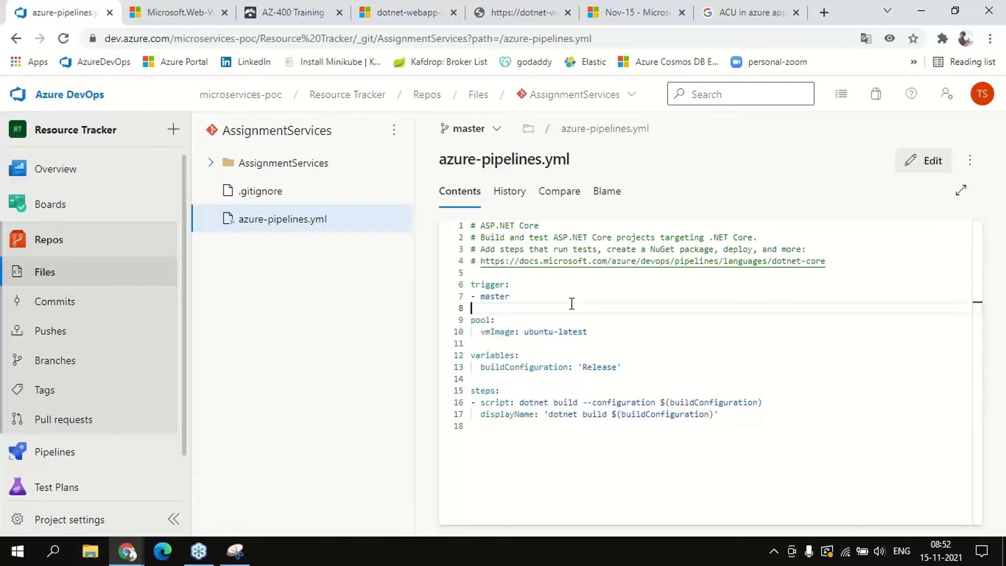
{"action": "left_click", "coordinate": [476, 284]}
{"action": "left_click_drag", "start_coordinate": [544, 397], "coordinate": [744, 424]}
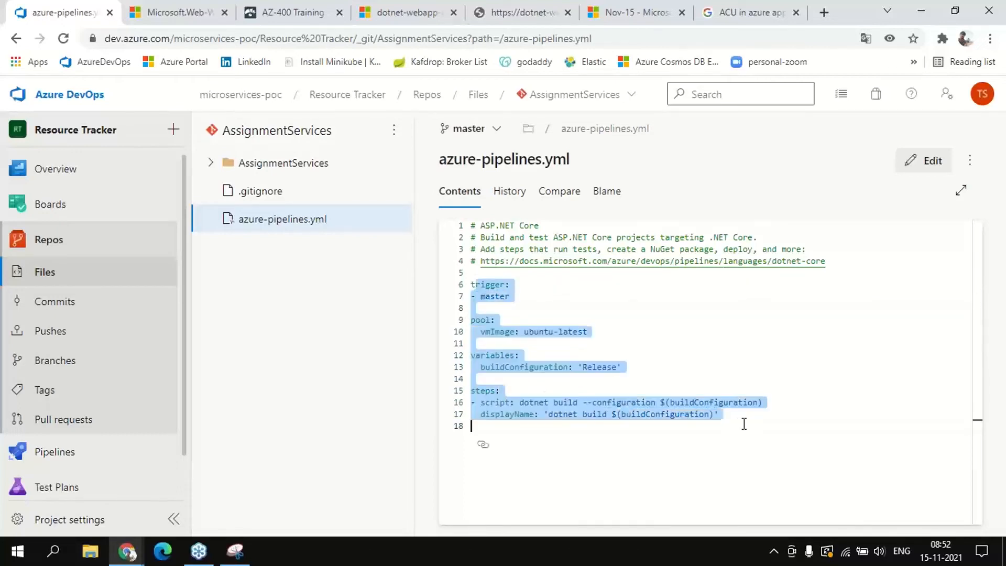
{"action": "left_click", "coordinate": [743, 425]}
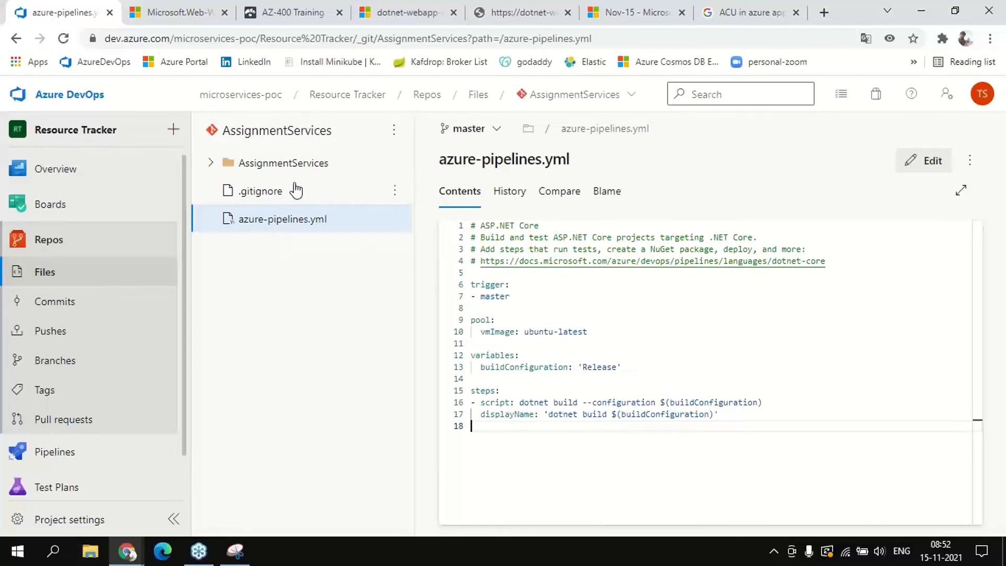
Look through the AssignmentServices folder, including its Charts subfolder, and view the AssignmentServices.sln solution file
{"action": "left_click", "coordinate": [270, 167]}
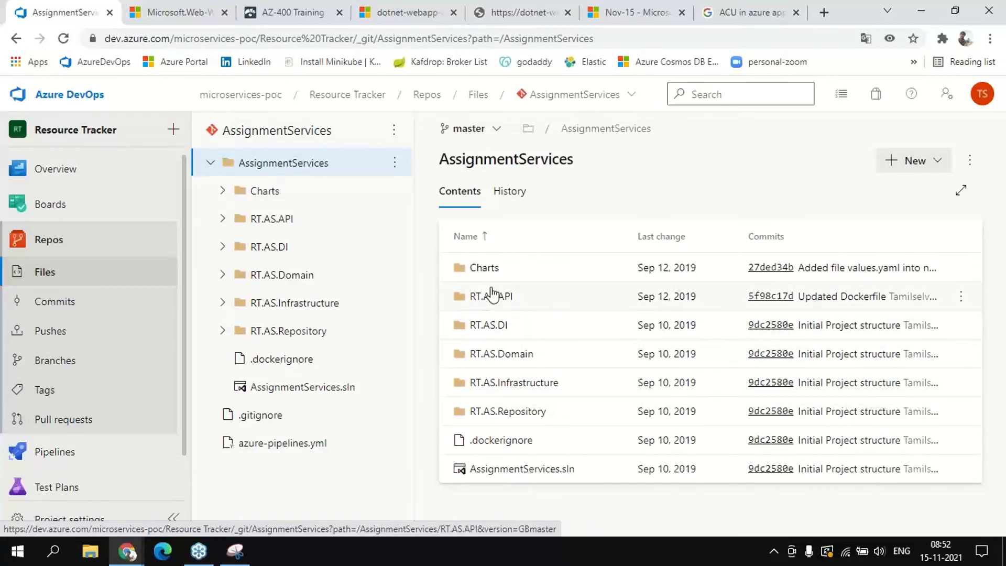
{"action": "left_click", "coordinate": [485, 269]}
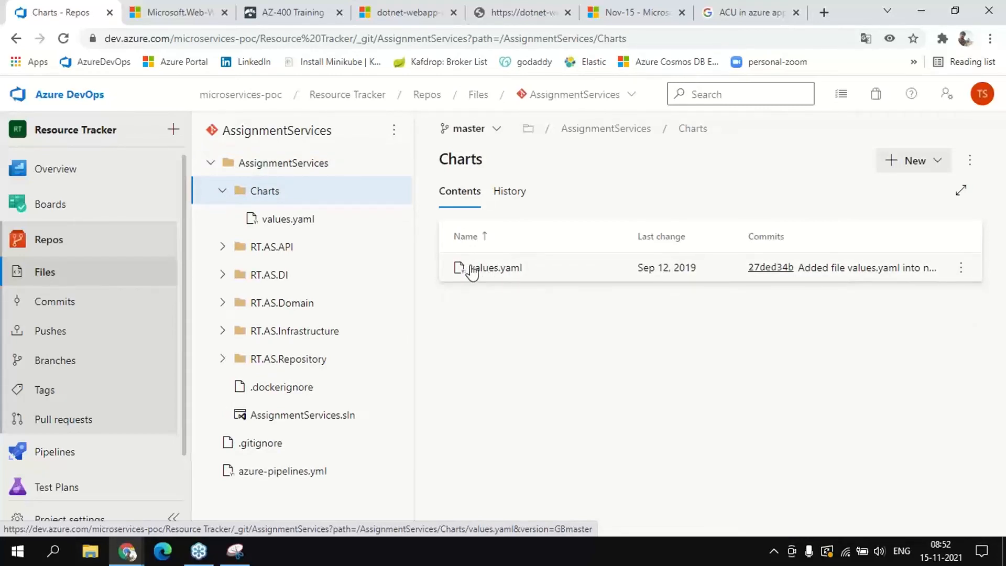
{"action": "left_click", "coordinate": [266, 163]}
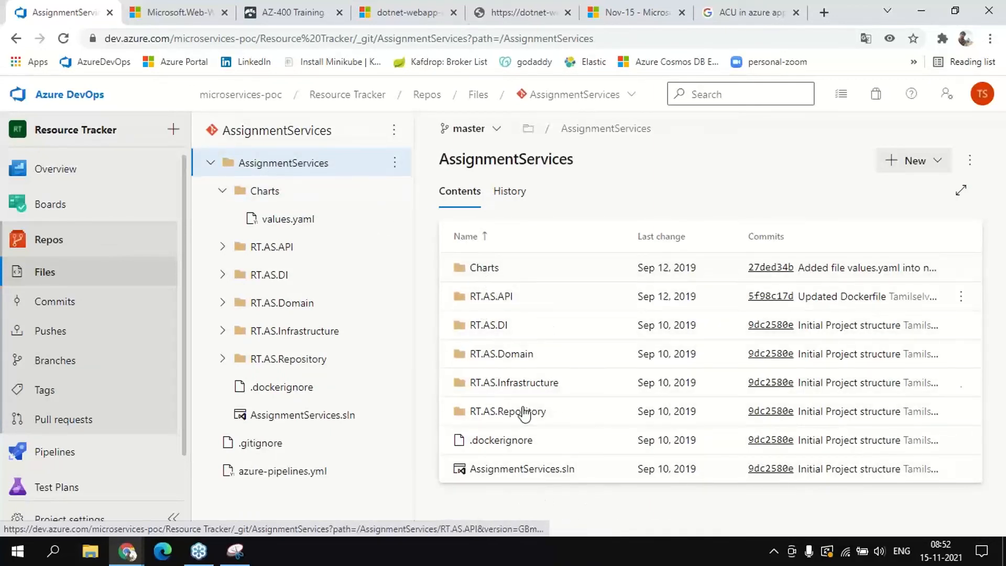
{"action": "left_click", "coordinate": [522, 472]}
{"action": "scroll", "coordinate": [563, 384], "scroll_direction": "down", "scroll_amount": 5}
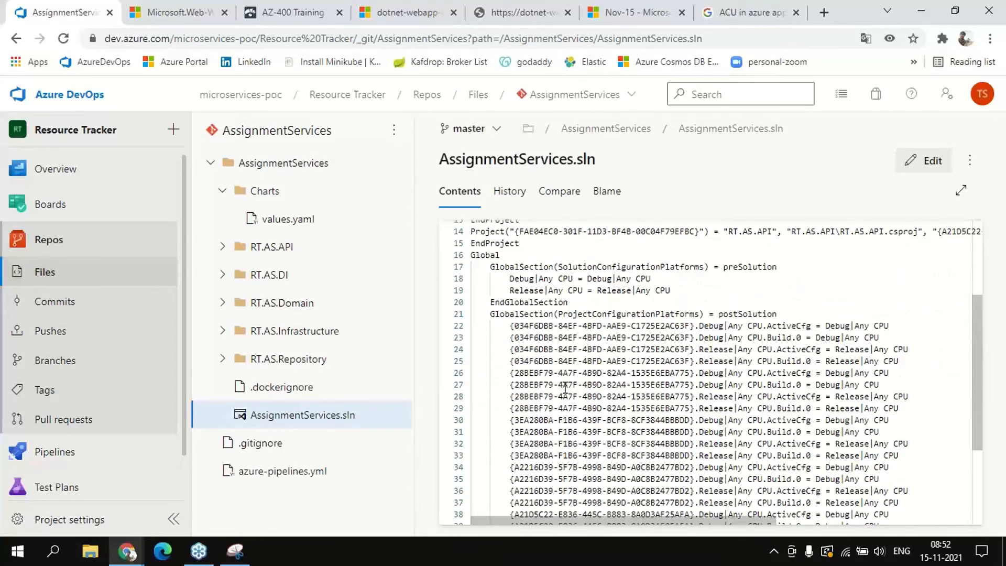
{"action": "scroll", "coordinate": [575, 415], "scroll_direction": "up", "scroll_amount": 3}
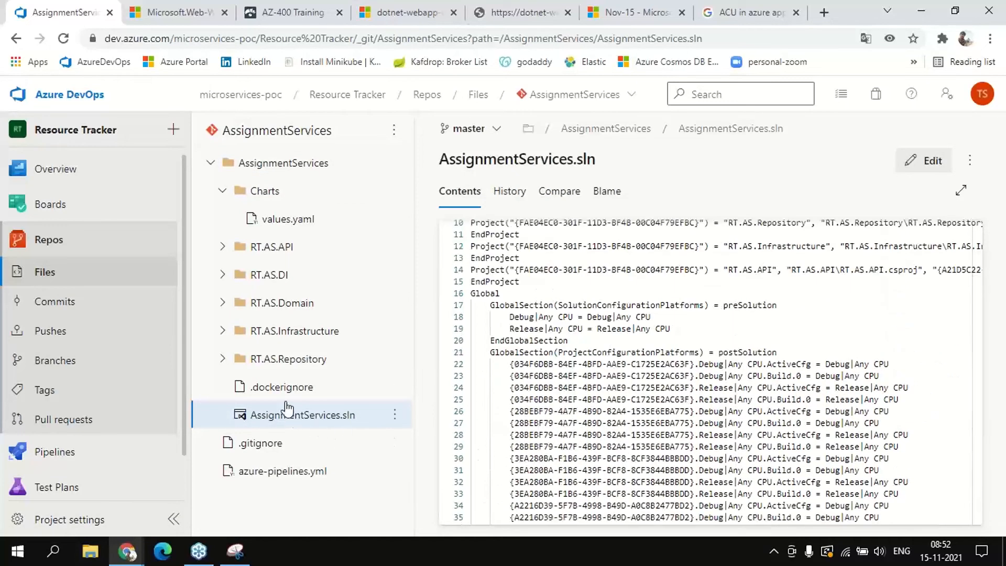
Open RT.AS.API.csproj in the RT.AS.API folder and examine its TargetFramework entry
{"action": "left_click", "coordinate": [260, 277]}
{"action": "left_click", "coordinate": [262, 247]}
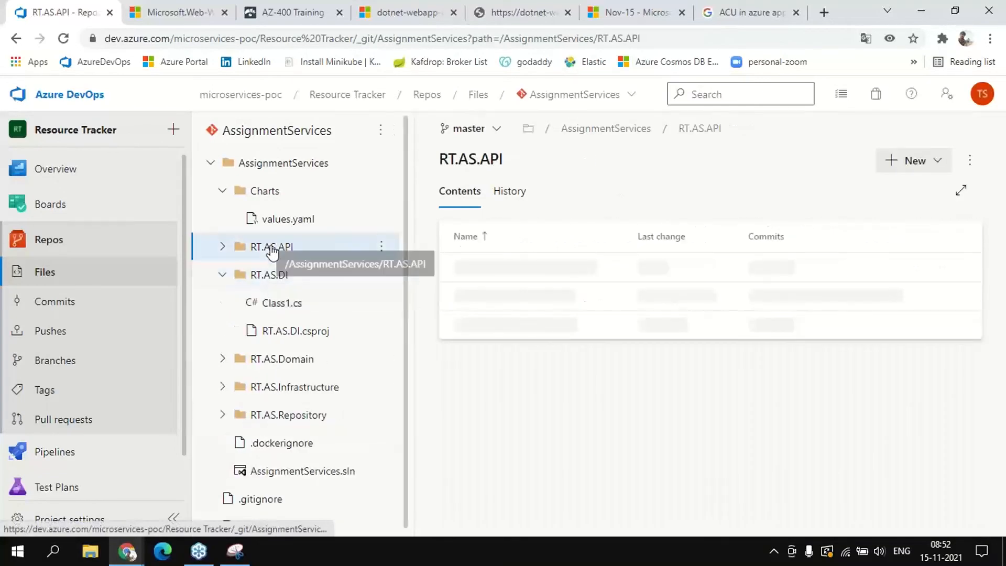
{"action": "left_click", "coordinate": [503, 412]}
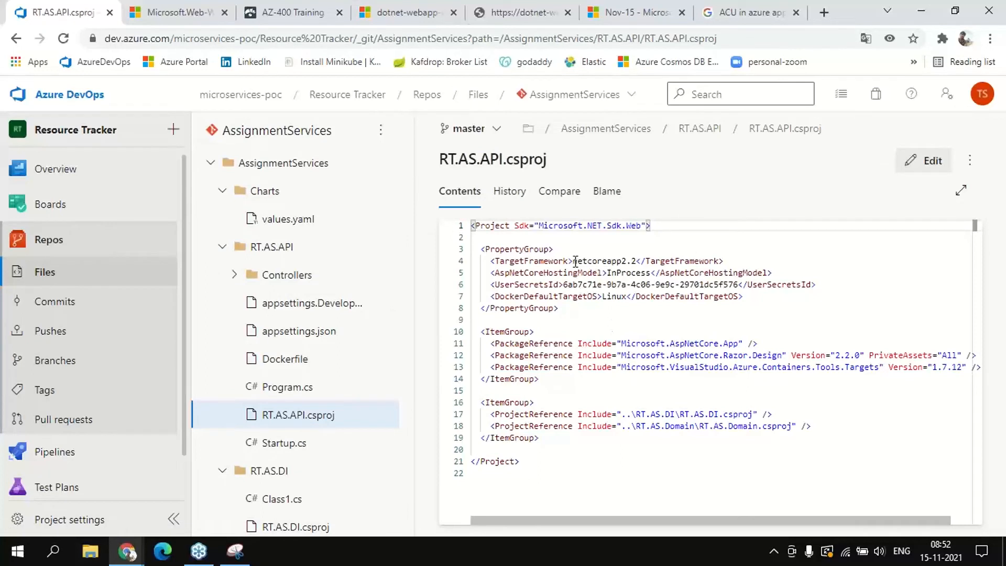
{"action": "mouse_move", "coordinate": [575, 261]}
{"action": "left_mouse_down"}
{"action": "mouse_move", "coordinate": [636, 259]}
{"action": "mouse_move", "coordinate": [578, 262]}
{"action": "left_mouse_up"}
{"action": "left_click", "coordinate": [636, 260]}
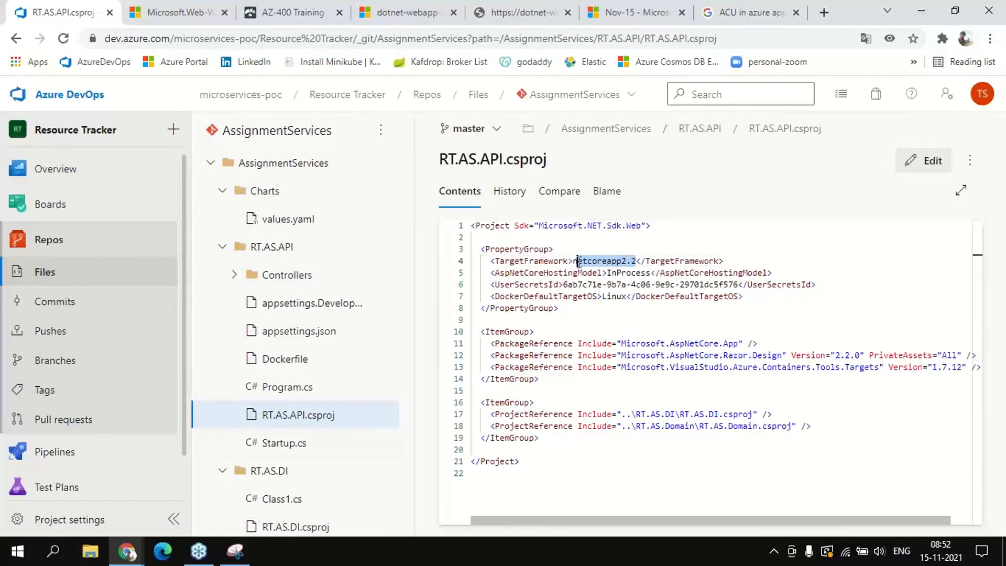
{"action": "left_click_drag", "start_coordinate": [492, 262], "coordinate": [727, 265]}
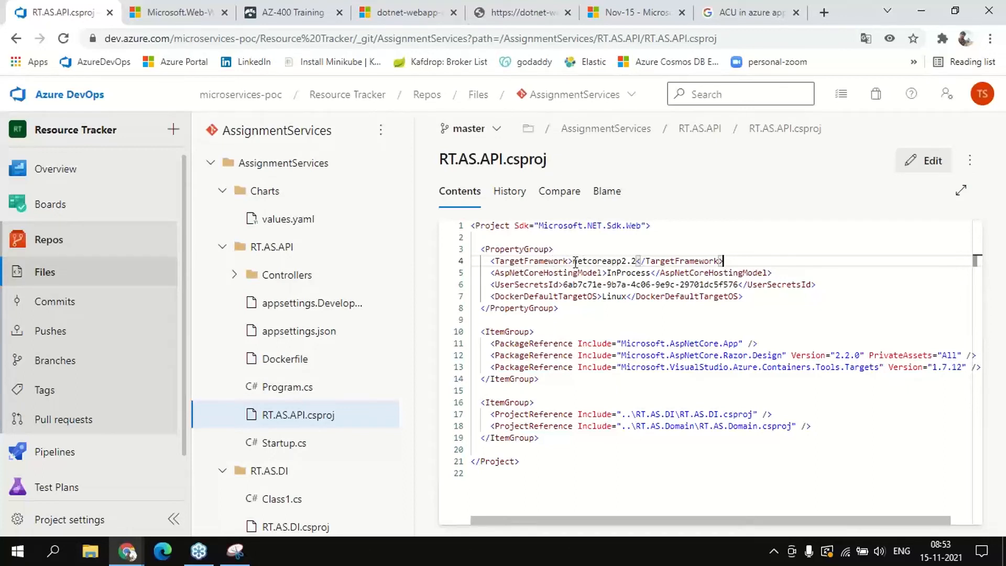
{"action": "left_click_drag", "start_coordinate": [575, 262], "coordinate": [640, 262]}
{"action": "left_click_drag", "start_coordinate": [636, 262], "coordinate": [577, 262]}
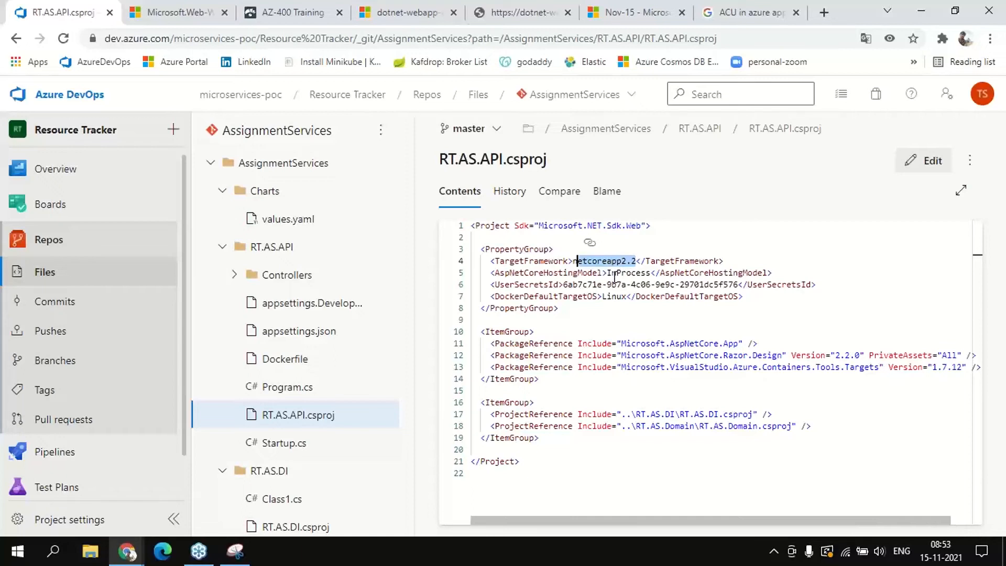
{"action": "left_click", "coordinate": [594, 265]}
{"action": "double_click", "coordinate": [600, 261]}
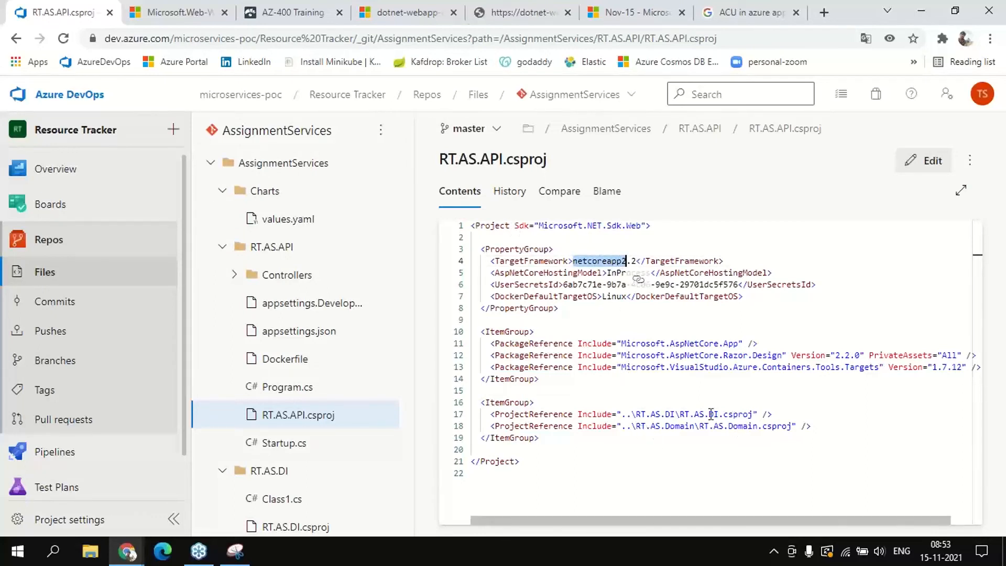
Check the project references to RT.AS.DI and RT.AS.Domain, expand the Controllers folder, and return to the AssignmentServices folder
{"action": "left_click_drag", "start_coordinate": [706, 414], "coordinate": [797, 426]}
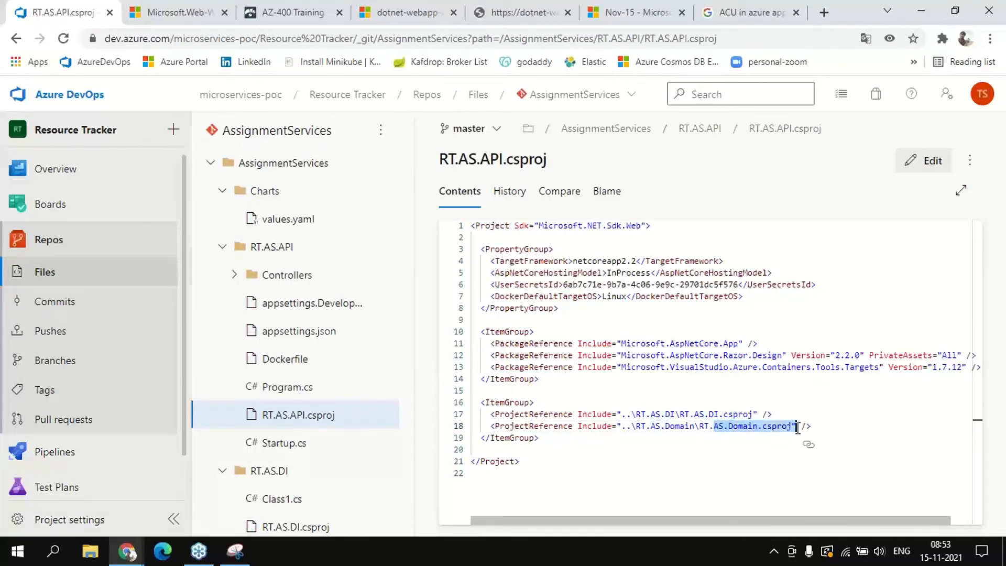
{"action": "left_click", "coordinate": [797, 427]}
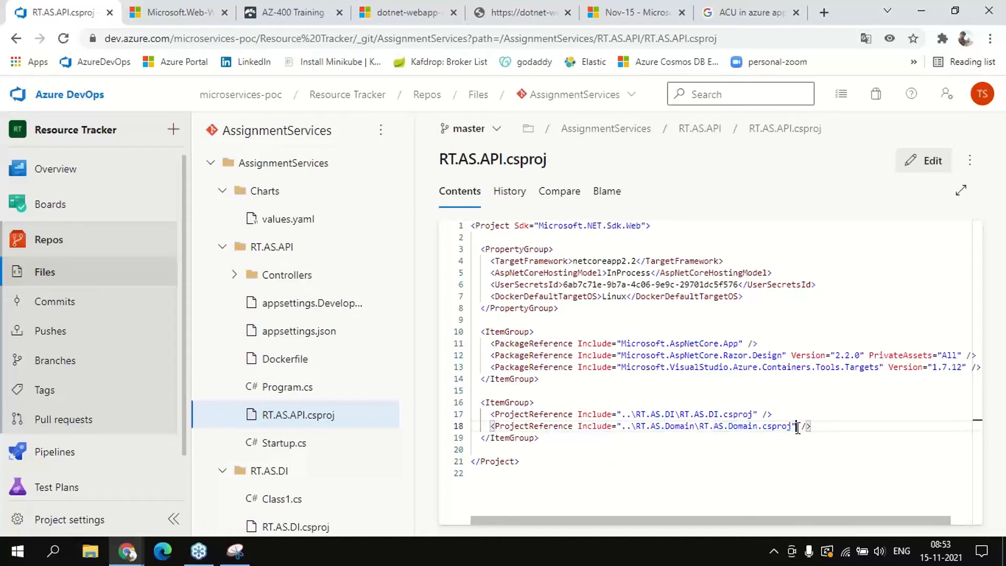
{"action": "left_click", "coordinate": [278, 277]}
{"action": "left_click", "coordinate": [243, 163]}
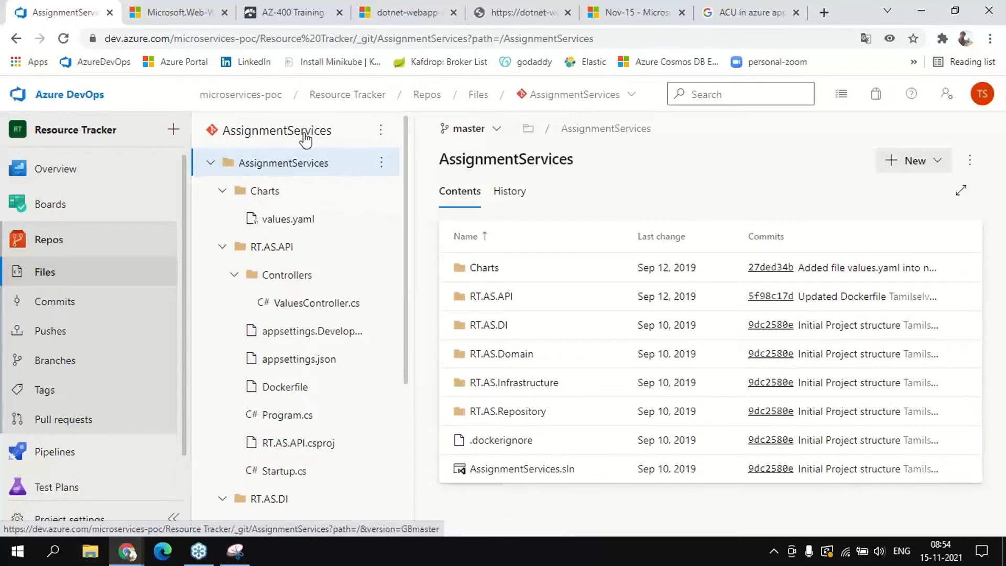
Open the Resource Tracker project's pipelines list and duplicate the page in a second browser tab
{"action": "scroll", "coordinate": [154, 347], "scroll_direction": "down", "scroll_amount": 1}
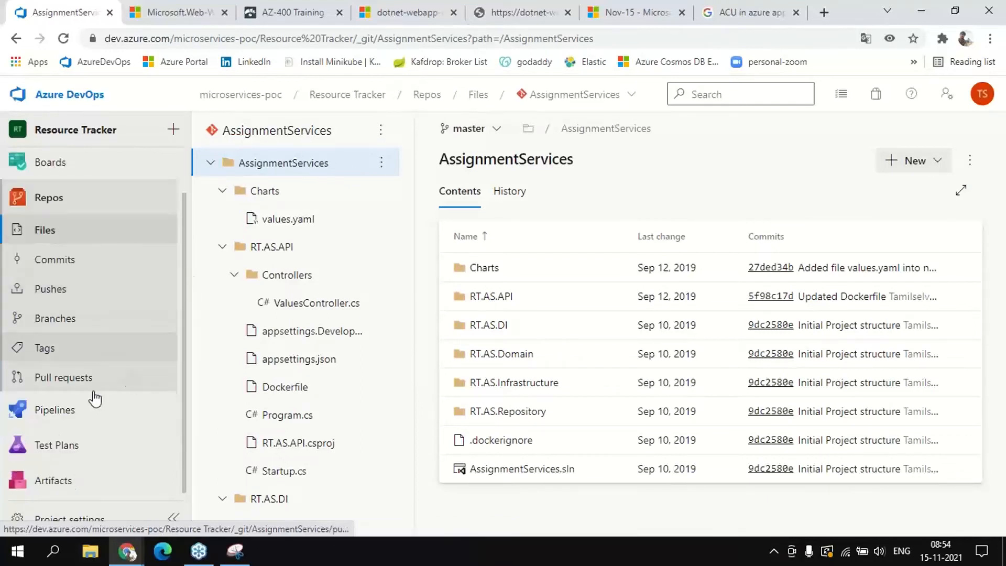
{"action": "mouse_move", "coordinate": [63, 423]}
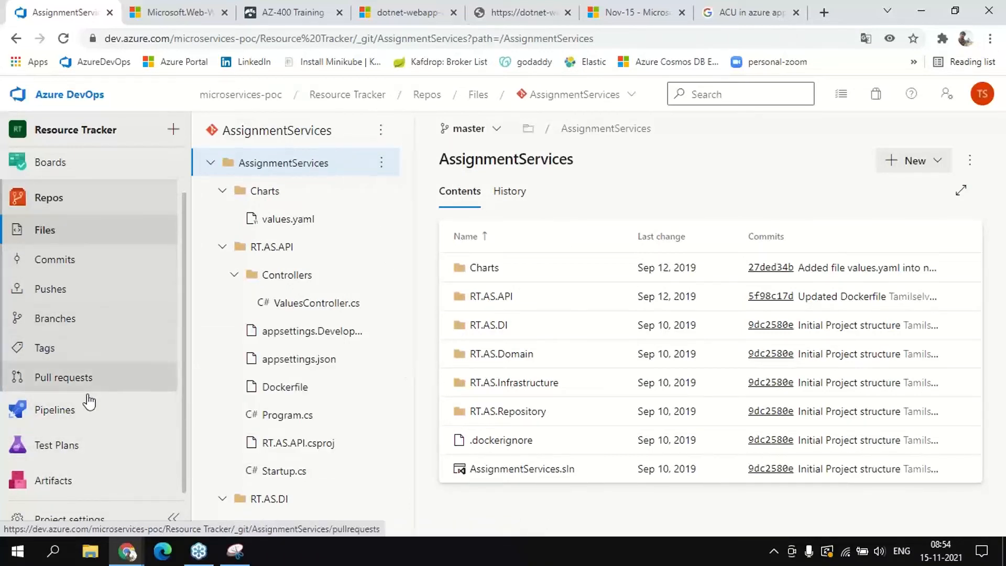
{"action": "left_click", "coordinate": [59, 417]}
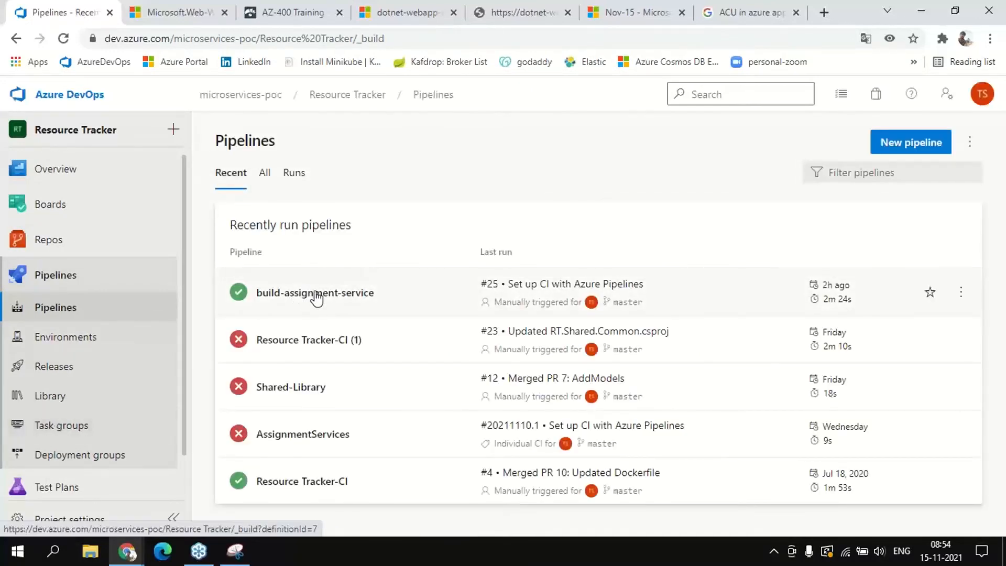
{"action": "right_click", "coordinate": [64, 5]}
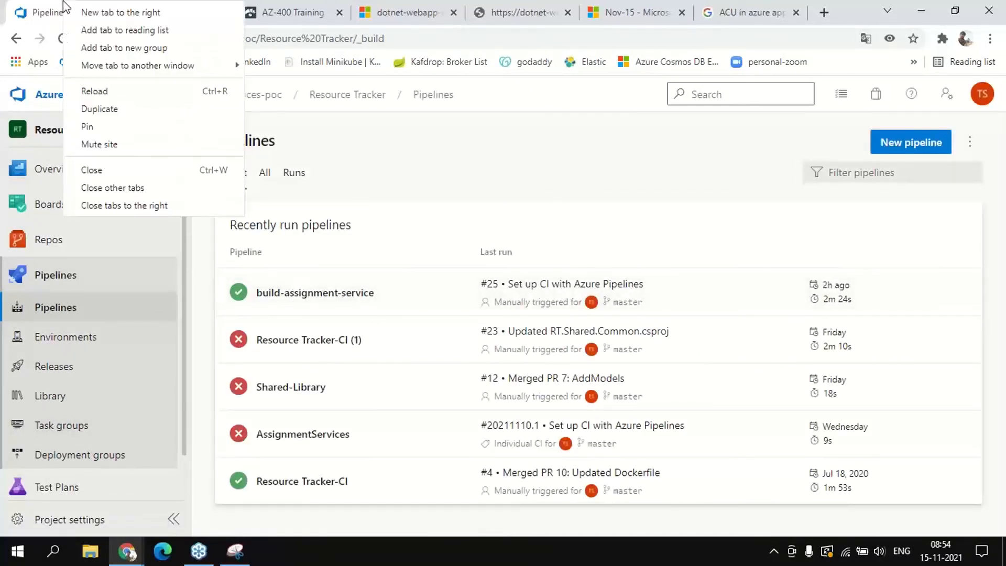
{"action": "left_click", "coordinate": [518, 161]}
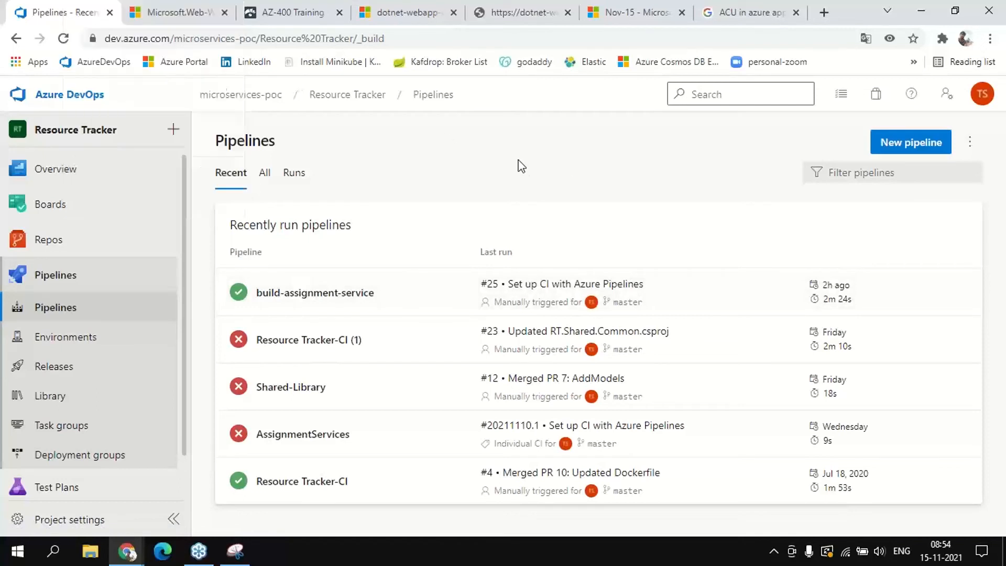
{"action": "right_click", "coordinate": [37, 23]}
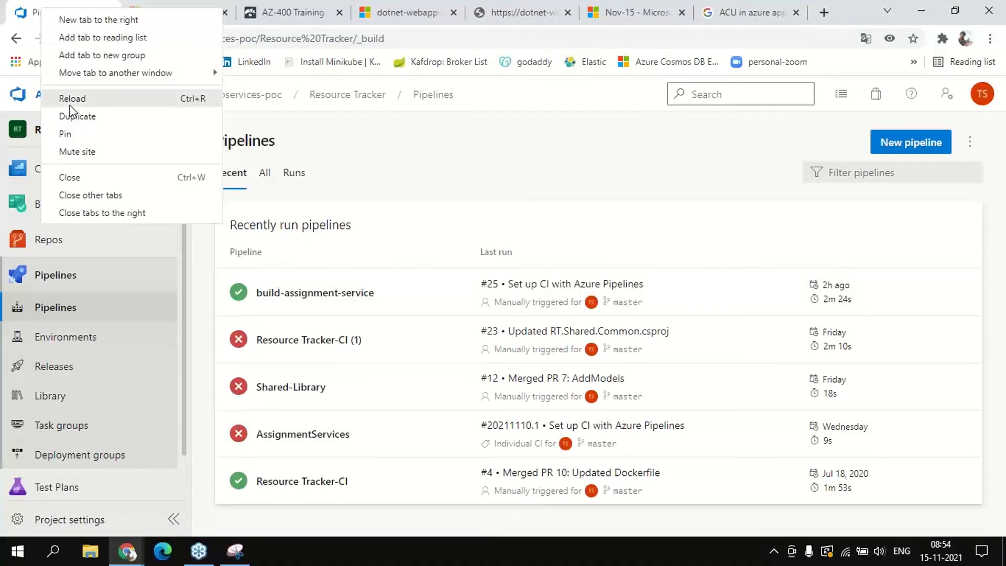
{"action": "left_click", "coordinate": [67, 116]}
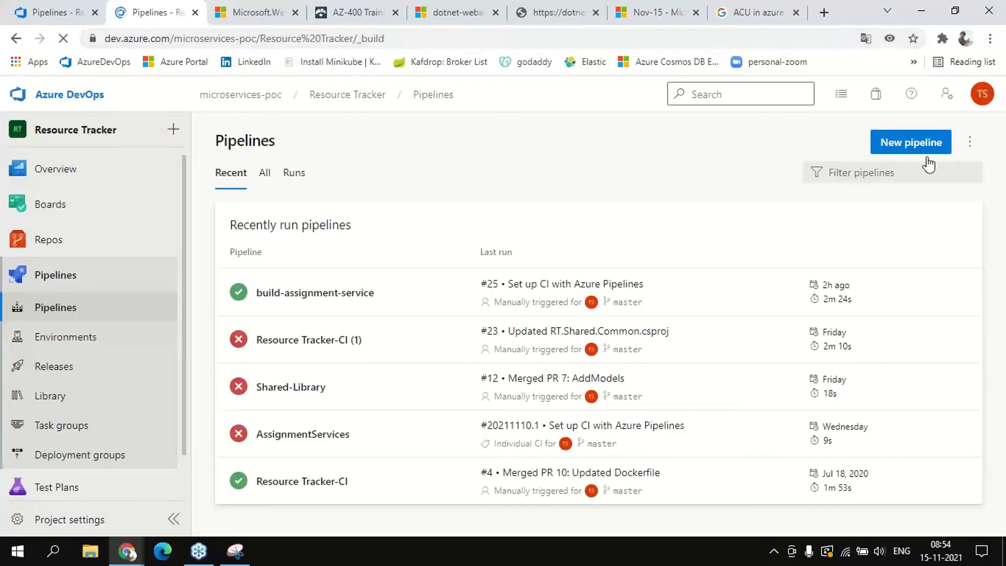
Create a new pipeline with the classic editor, using Azure Repos Git, the AssignmentServices repository and the master branch as source
{"action": "left_click", "coordinate": [913, 149]}
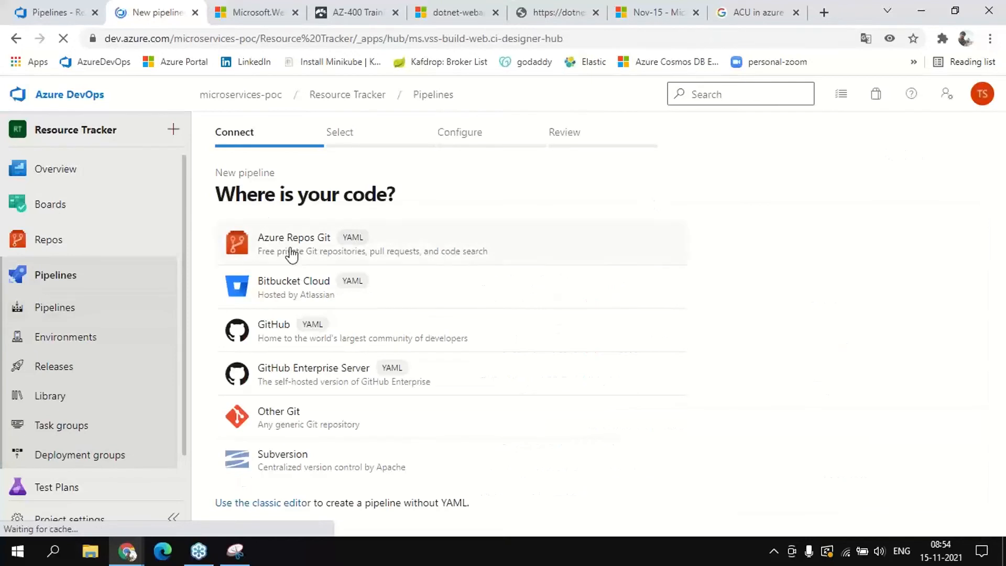
{"action": "left_click", "coordinate": [267, 504]}
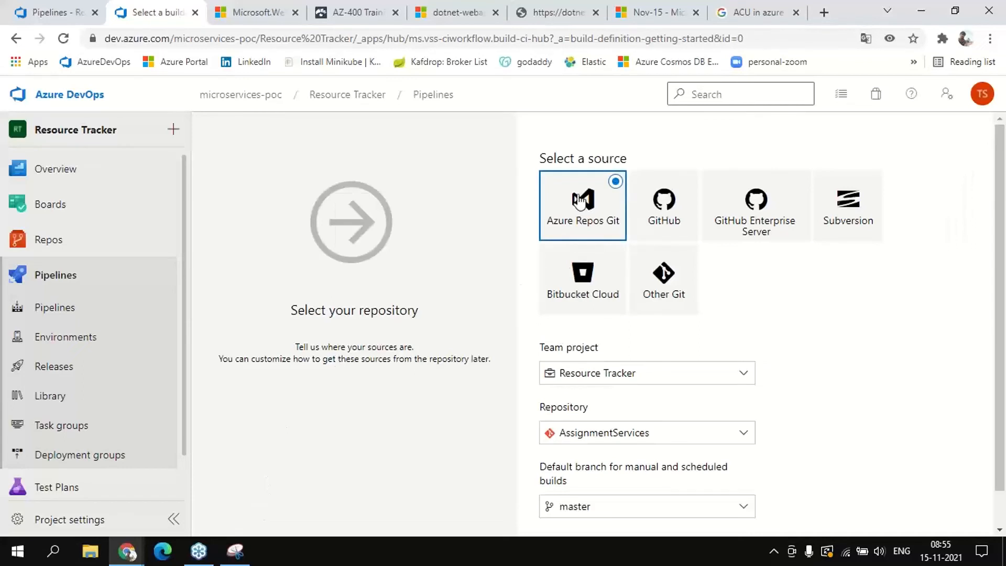
{"action": "scroll", "coordinate": [843, 316], "scroll_direction": "down", "scroll_amount": 1}
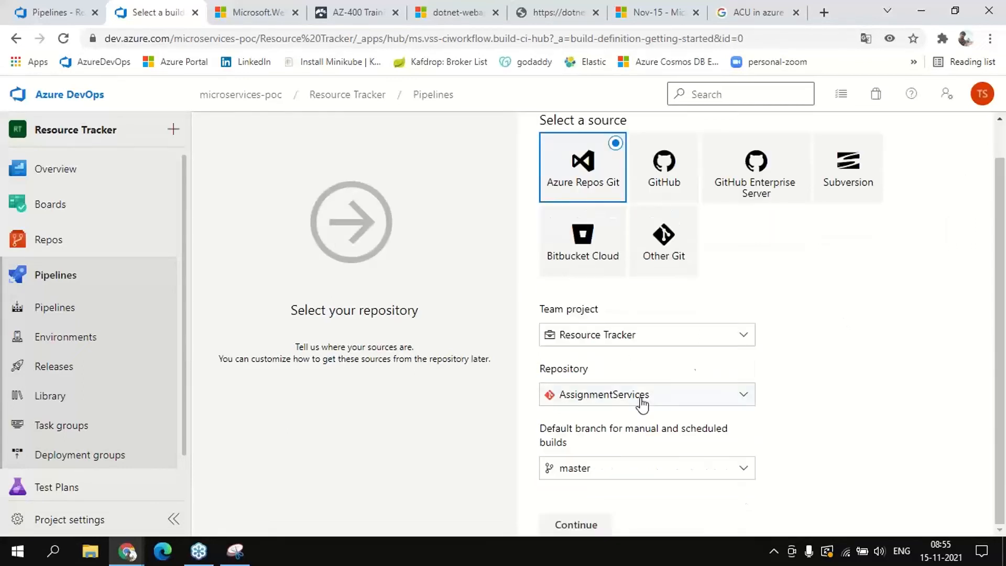
{"action": "left_click", "coordinate": [687, 398]}
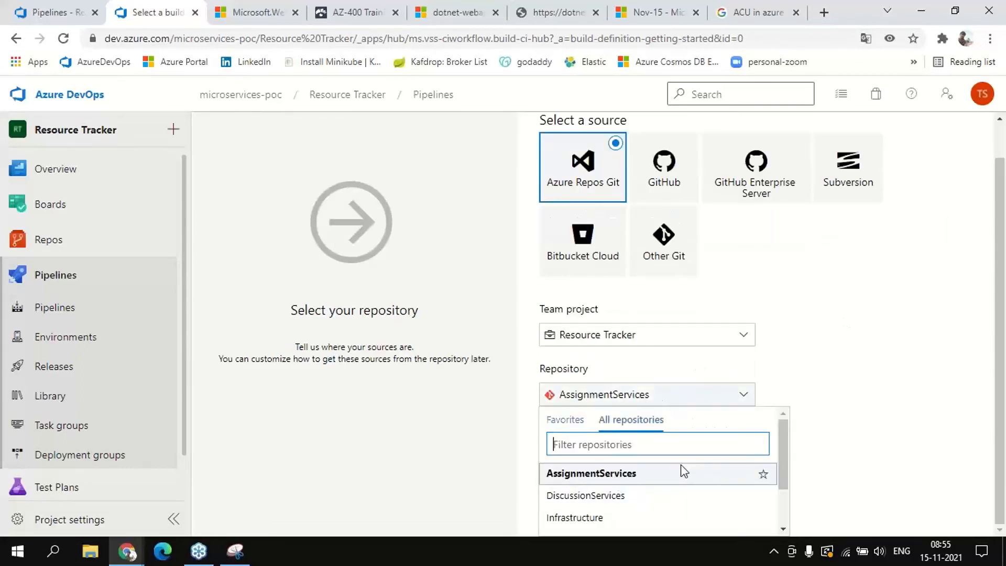
{"action": "scroll", "coordinate": [714, 498], "scroll_direction": "down", "scroll_amount": 1}
{"action": "scroll", "coordinate": [655, 496], "scroll_direction": "up", "scroll_amount": 1}
{"action": "left_click", "coordinate": [578, 477]}
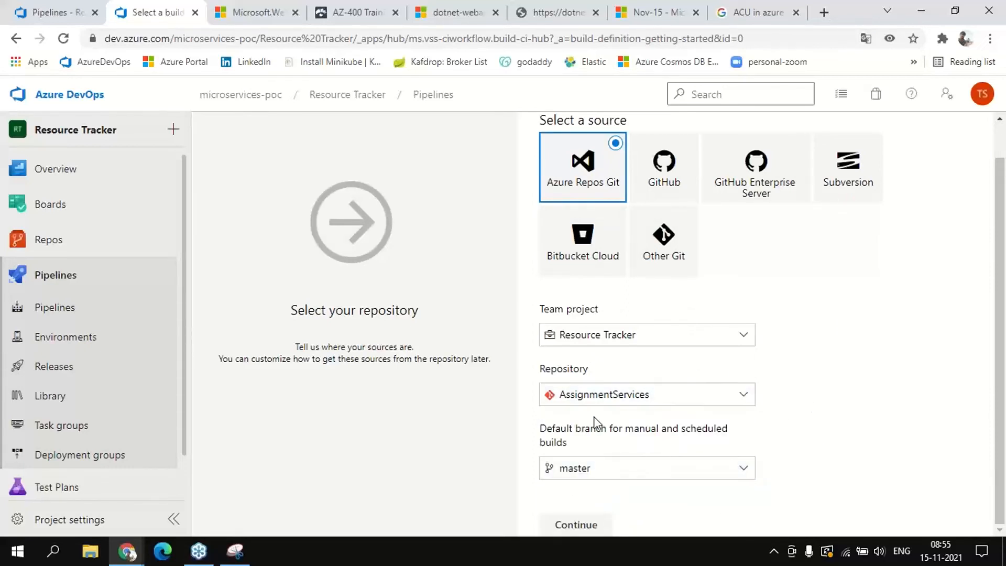
{"action": "left_click", "coordinate": [581, 525]}
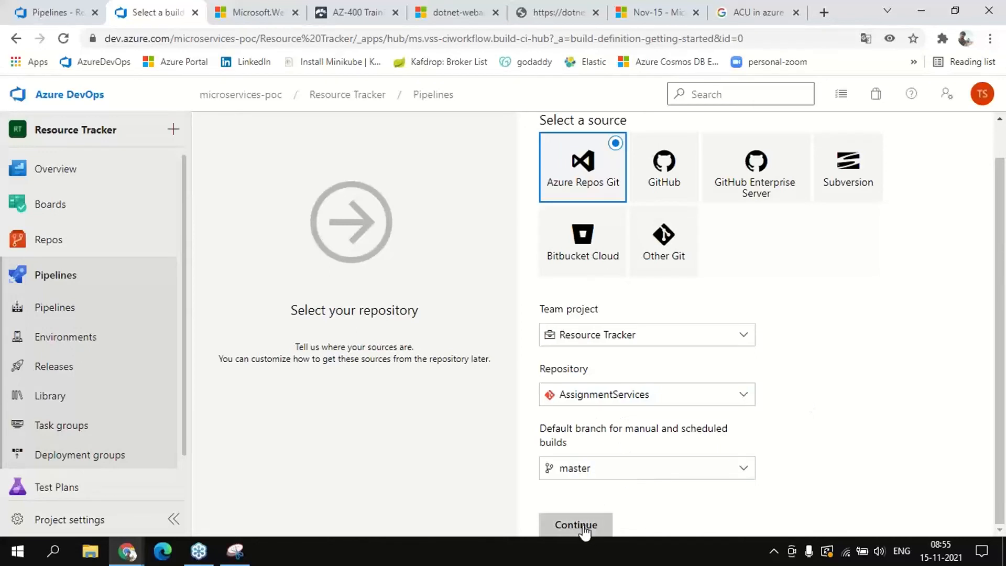
Start the pipeline from an empty job and name it assignment-service-build
{"action": "left_click", "coordinate": [652, 167]}
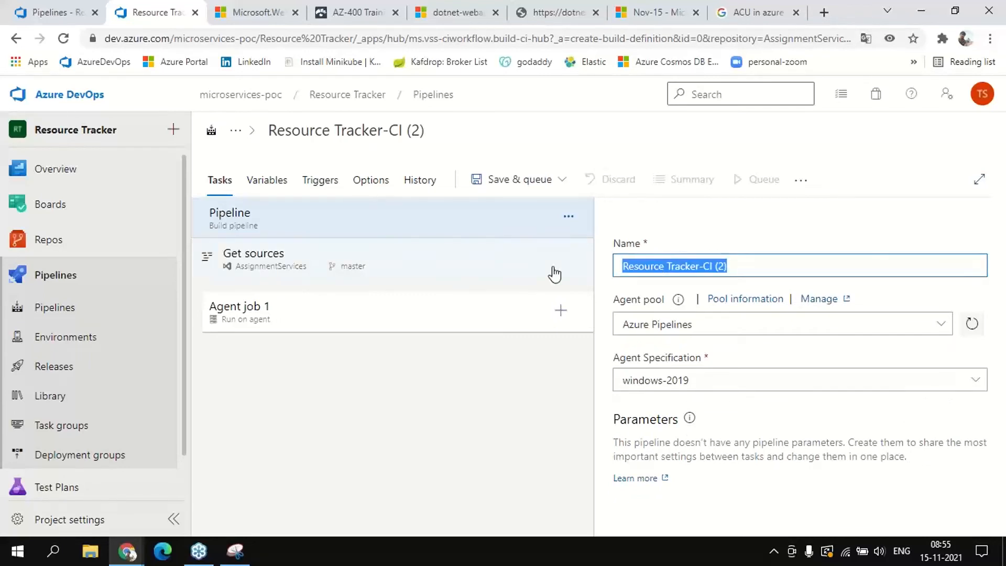
{"action": "type", "text": "assign"}
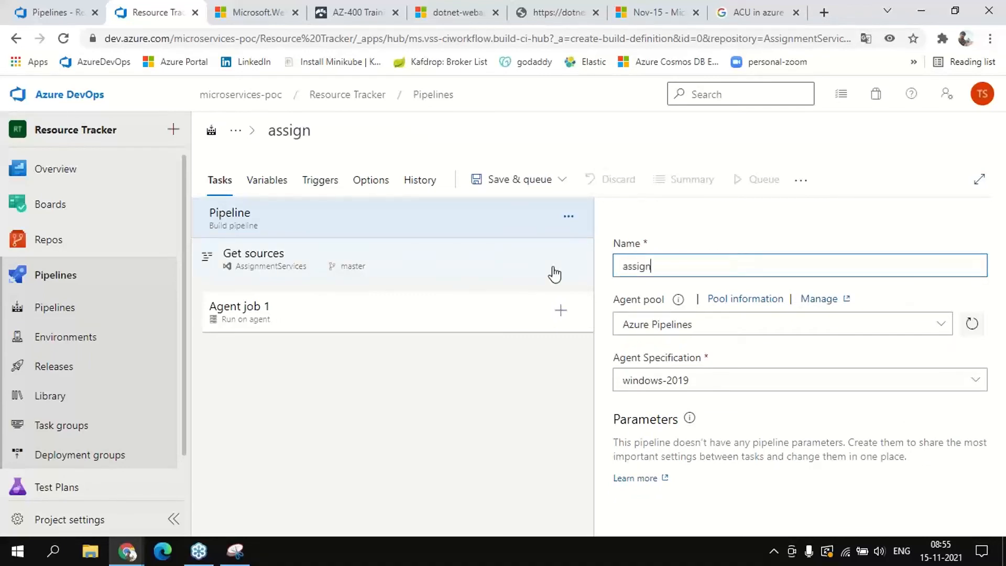
{"action": "type", "text": "ment-servi"}
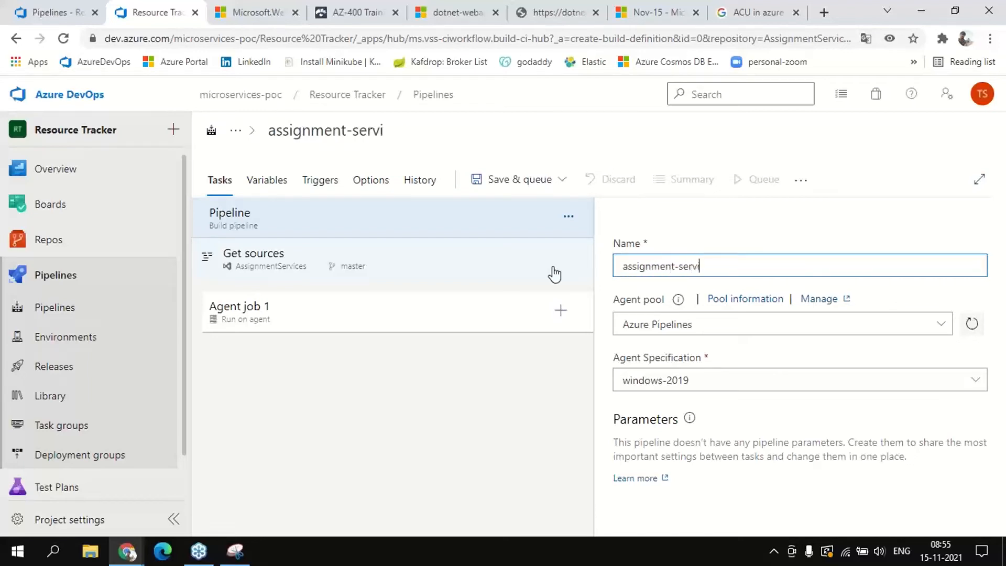
{"action": "type", "text": "ce-build"}
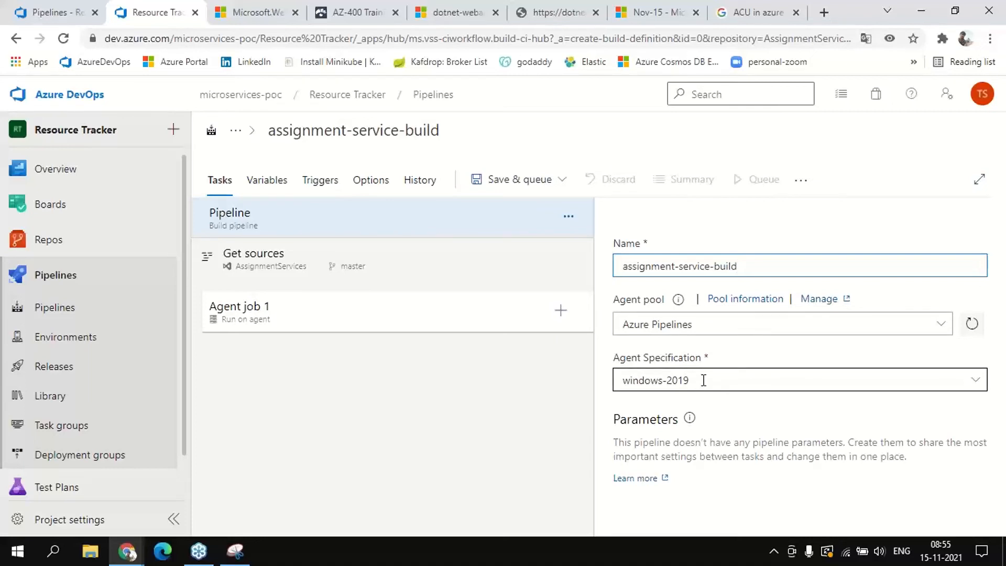
Review the available agent specifications and choose windows-2019 for the pipeline
{"action": "left_click_drag", "start_coordinate": [610, 357], "coordinate": [709, 361]}
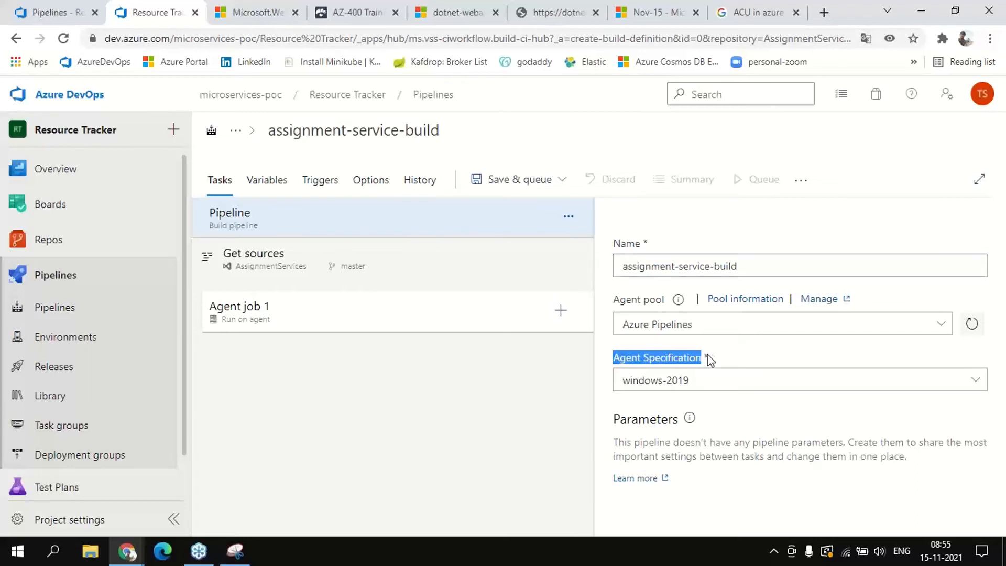
{"action": "left_click", "coordinate": [976, 381]}
{"action": "scroll", "coordinate": [781, 422], "scroll_direction": "down", "scroll_amount": 1}
{"action": "scroll", "coordinate": [782, 422], "scroll_direction": "up", "scroll_amount": 3}
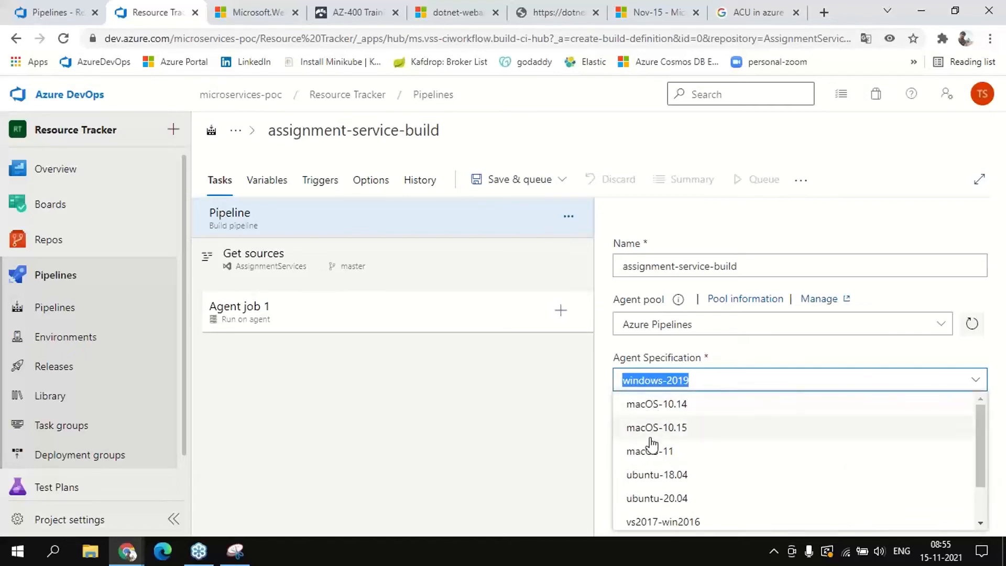
{"action": "scroll", "coordinate": [676, 479], "scroll_direction": "down", "scroll_amount": 1}
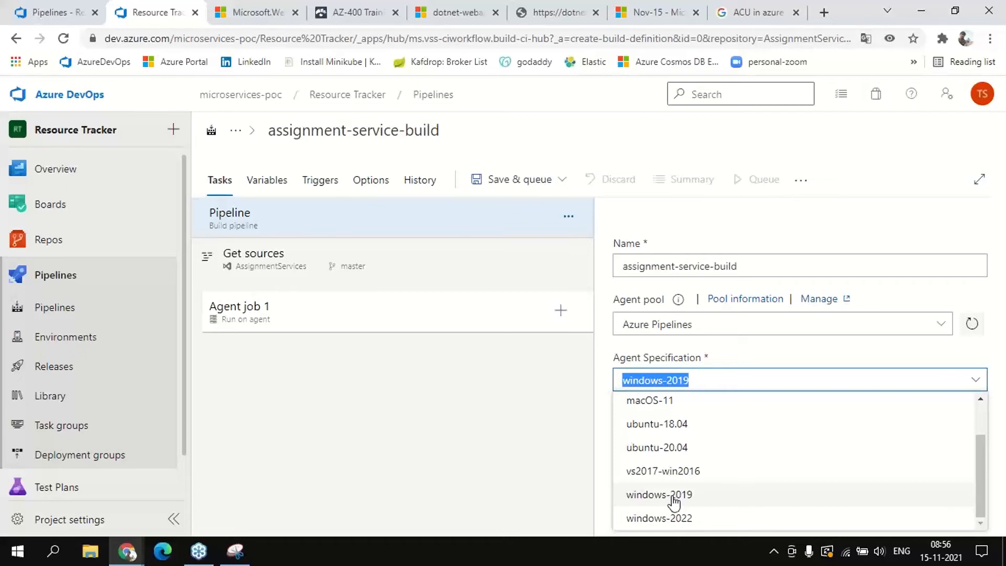
{"action": "left_click", "coordinate": [673, 496]}
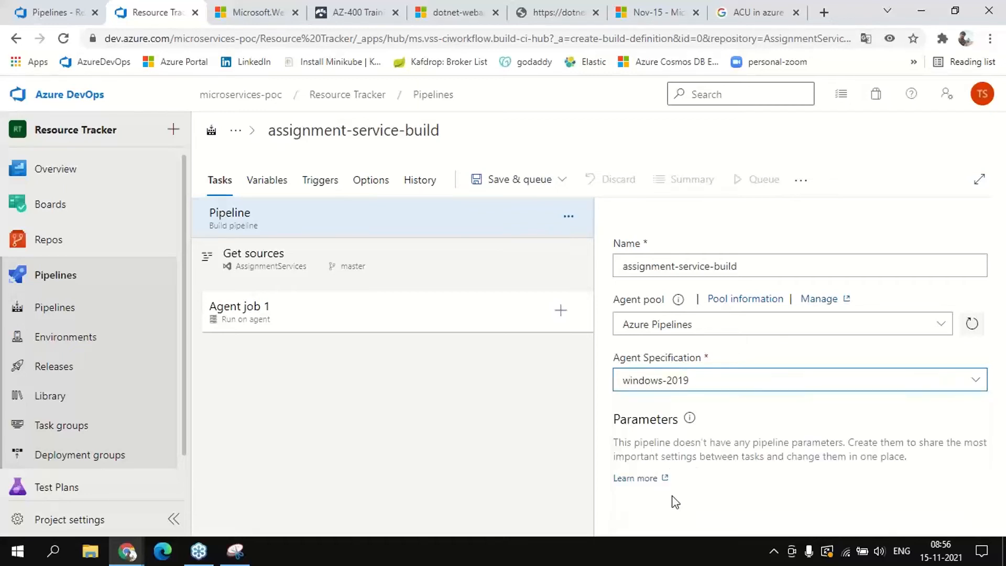
Rename the pipeline's agent job to Build
{"action": "left_click", "coordinate": [296, 317]}
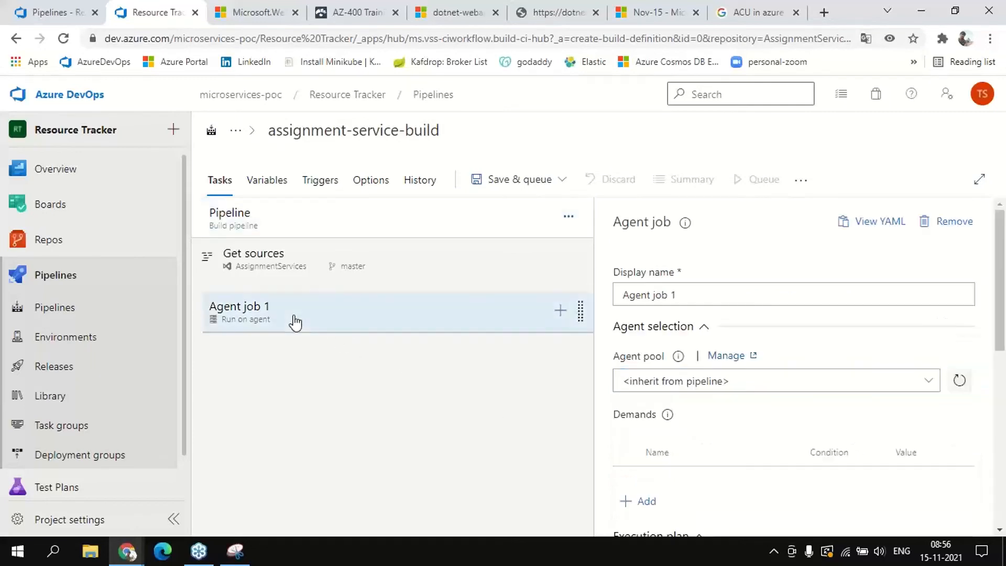
{"action": "left_click", "coordinate": [706, 302]}
{"action": "left_click_drag", "start_coordinate": [677, 294], "coordinate": [621, 300]}
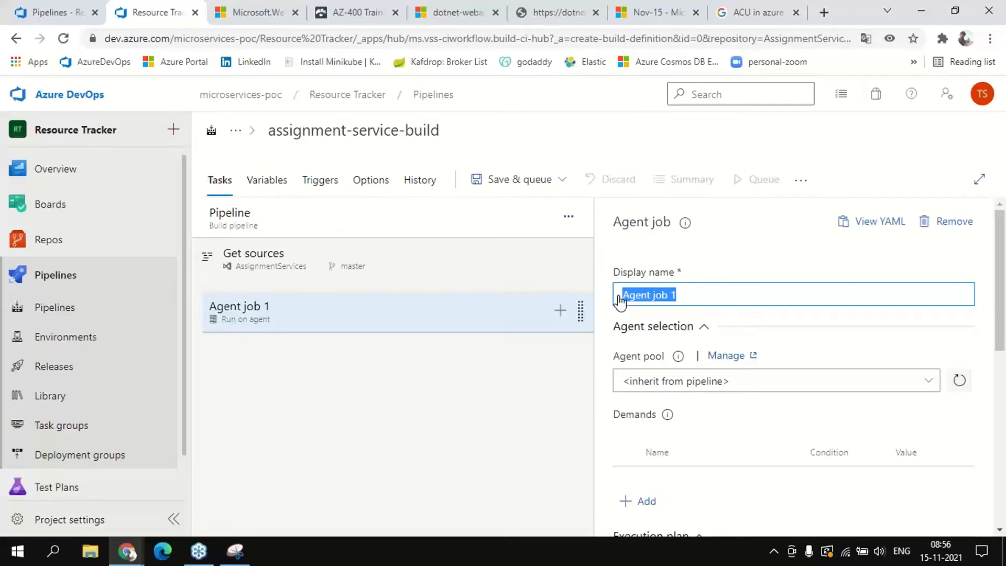
{"action": "type", "text": "Build"}
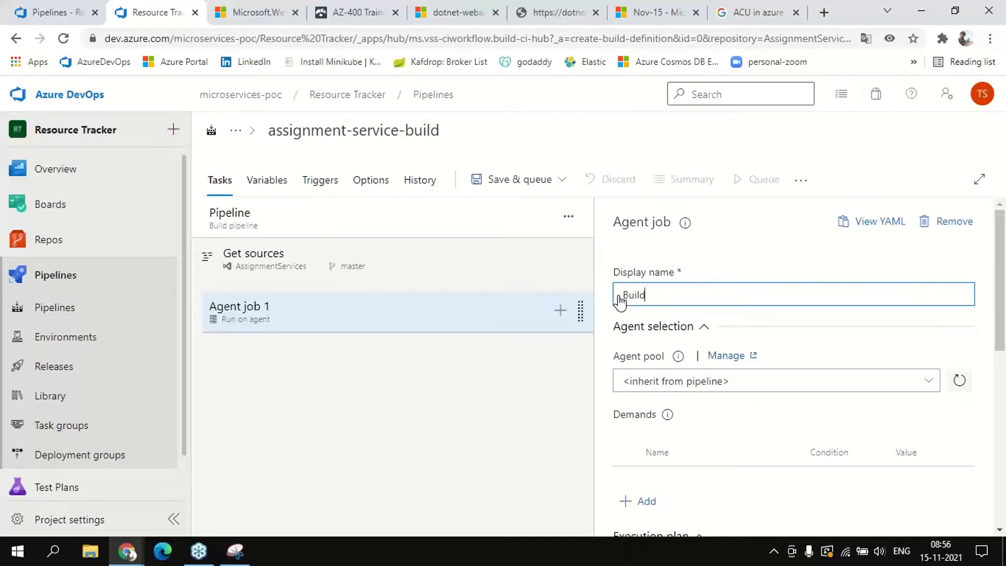
Add a Use .NET Core task to the Build job and set its SDK version to 2.2.x
{"action": "left_click", "coordinate": [560, 311]}
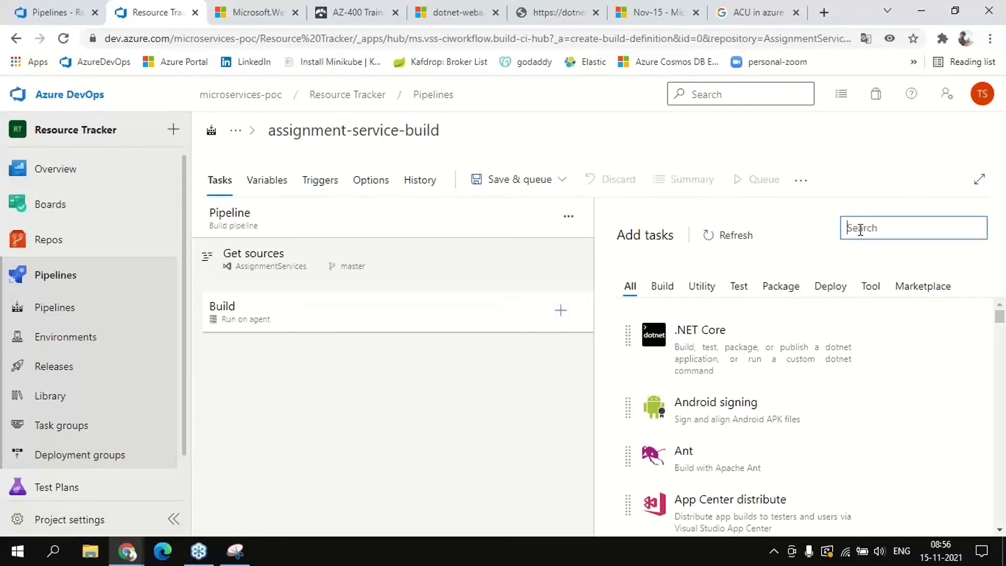
{"action": "type", "text": "use"}
{"action": "left_click", "coordinate": [882, 392]}
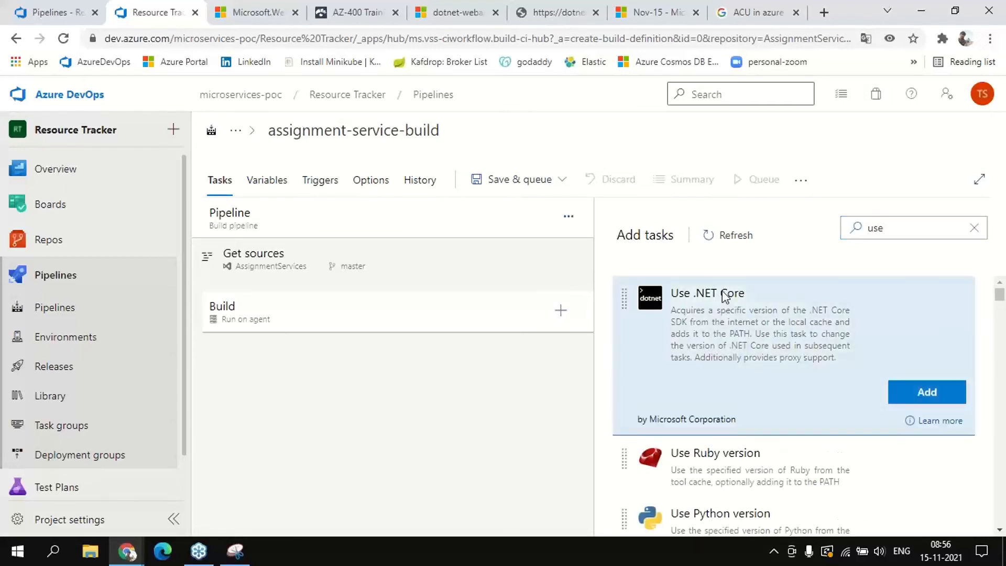
{"action": "left_click", "coordinate": [917, 392]}
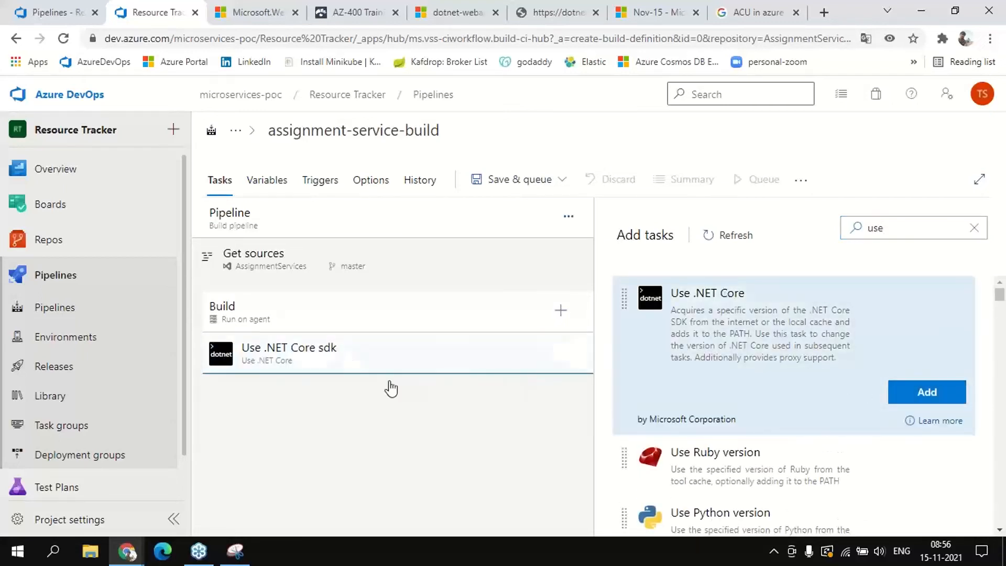
{"action": "left_click", "coordinate": [351, 363]}
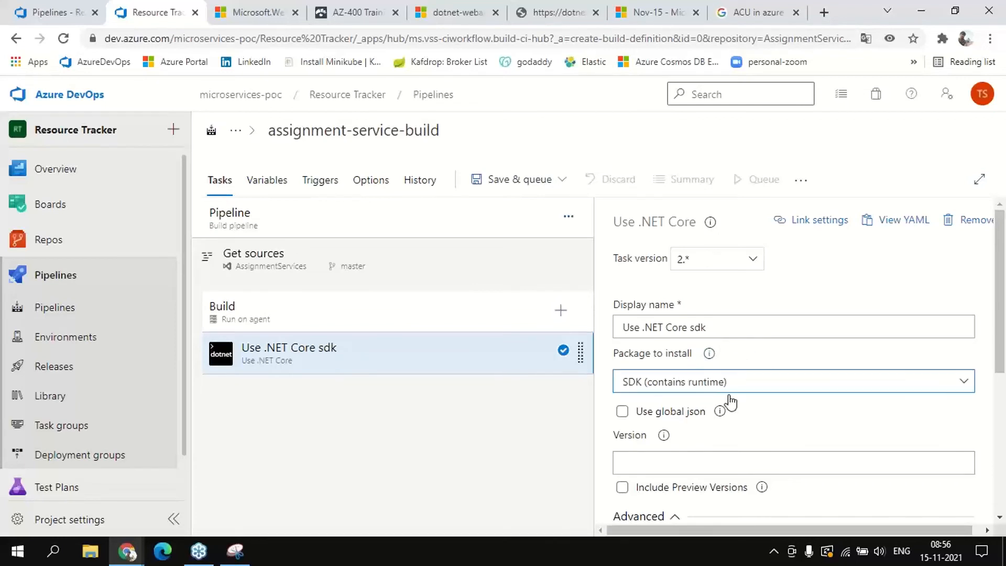
{"action": "left_click", "coordinate": [676, 459]}
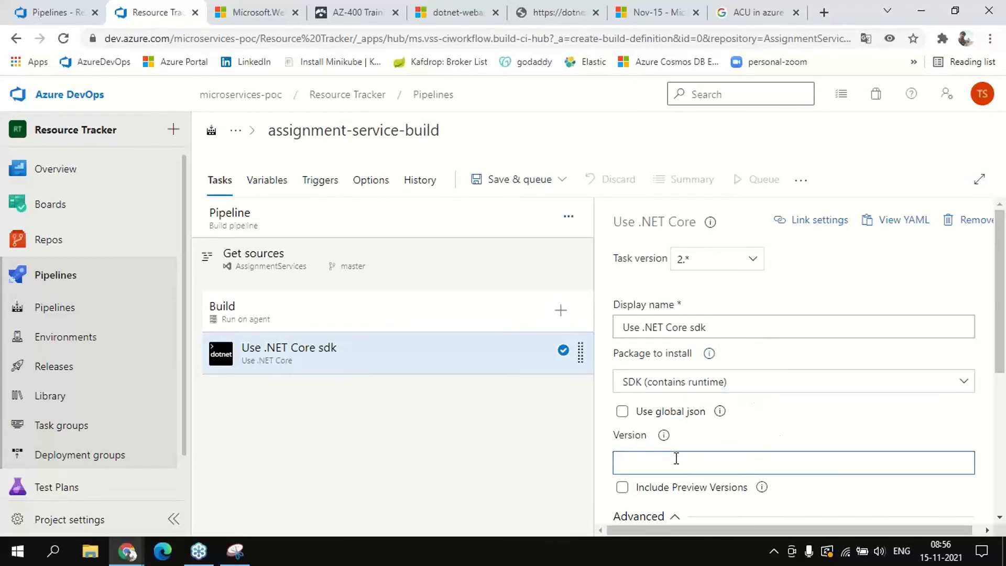
{"action": "type", "text": "2.2.x"}
{"action": "left_click_drag", "start_coordinate": [636, 462], "coordinate": [646, 463]}
{"action": "left_click", "coordinate": [732, 435]}
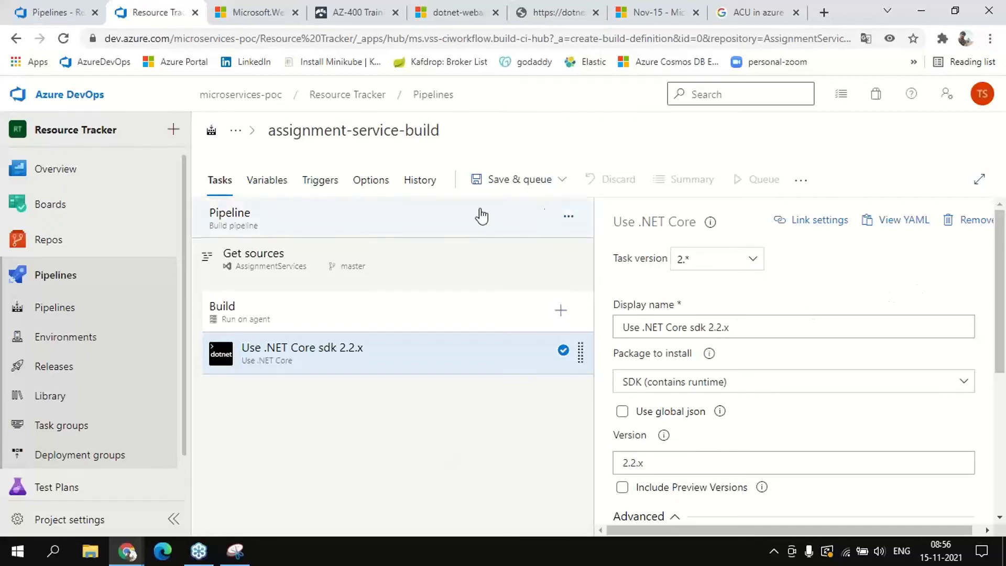
Add four .NET Core tasks to the Build job after the SDK task
{"action": "left_click", "coordinate": [560, 312]}
{"action": "mouse_move", "coordinate": [723, 347]}
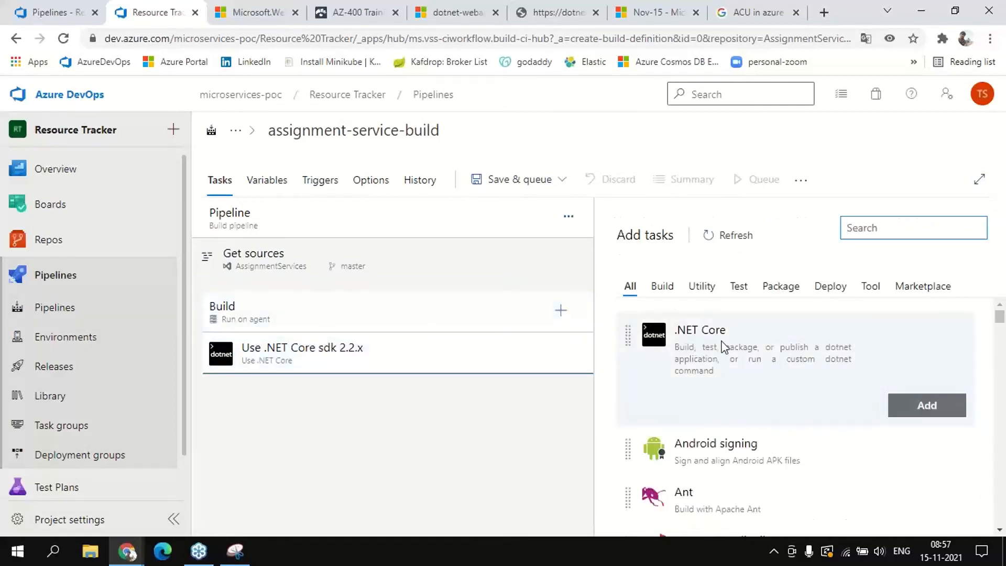
{"action": "left_click", "coordinate": [927, 406]}
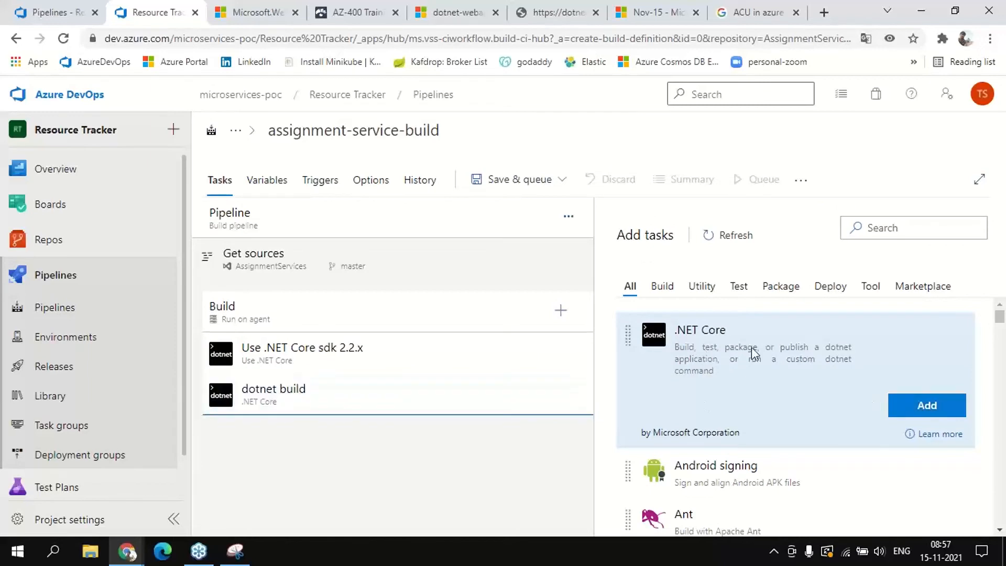
{"action": "left_click", "coordinate": [932, 413]}
{"action": "left_click", "coordinate": [932, 412]}
{"action": "left_click", "coordinate": [931, 413]}
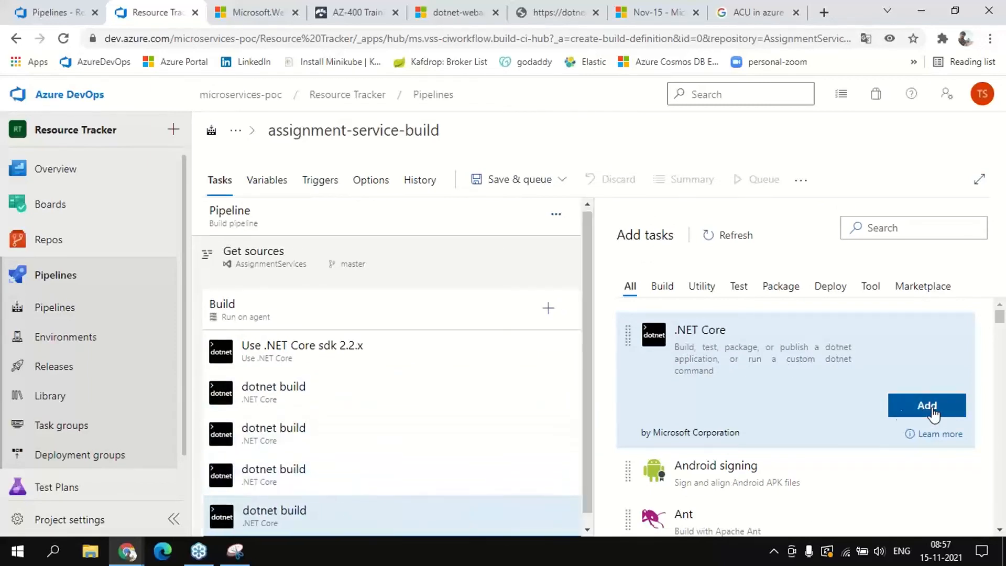
Rename the first .NET Core task to dotnet restore and set its command to restore
{"action": "left_click", "coordinate": [269, 395]}
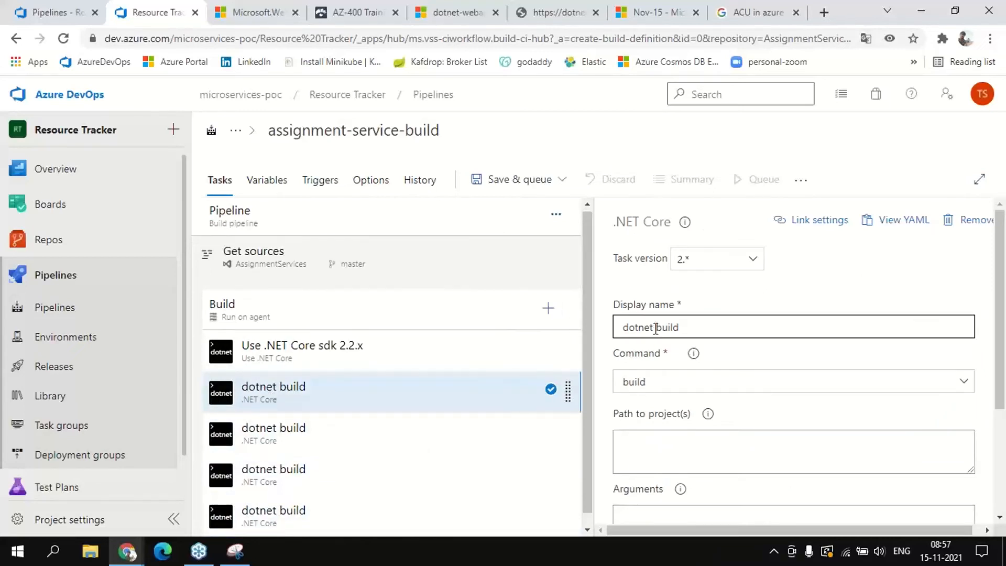
{"action": "left_click_drag", "start_coordinate": [656, 328], "coordinate": [695, 327]}
{"action": "type", "text": "res"}
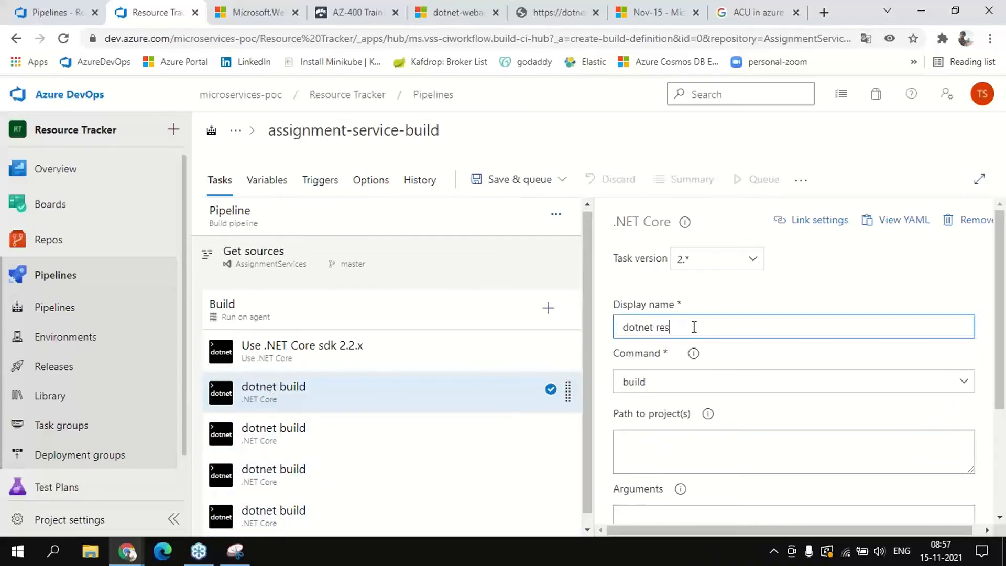
{"action": "type", "text": "tore"}
{"action": "left_click", "coordinate": [688, 371]}
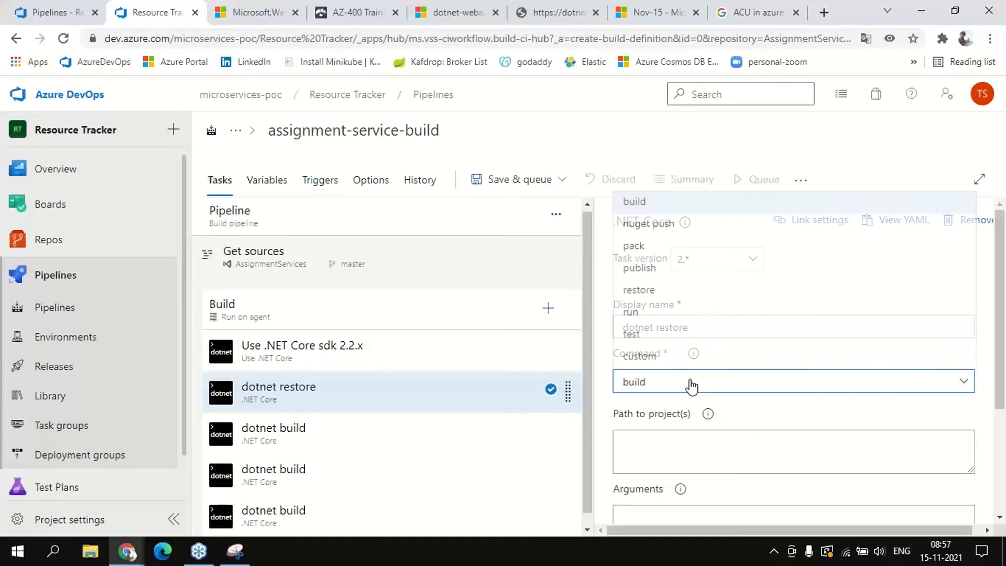
{"action": "left_click", "coordinate": [664, 293]}
Switch to the other pipelines page and open the existing build-assignment-service pipeline for editing from its run #25
{"action": "left_click", "coordinate": [52, 12]}
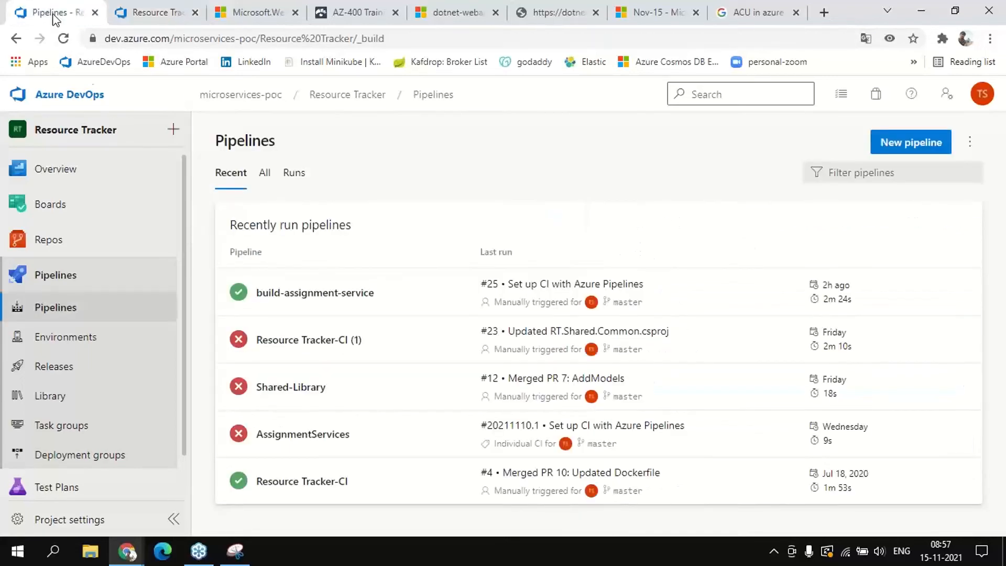
{"action": "left_click", "coordinate": [325, 294]}
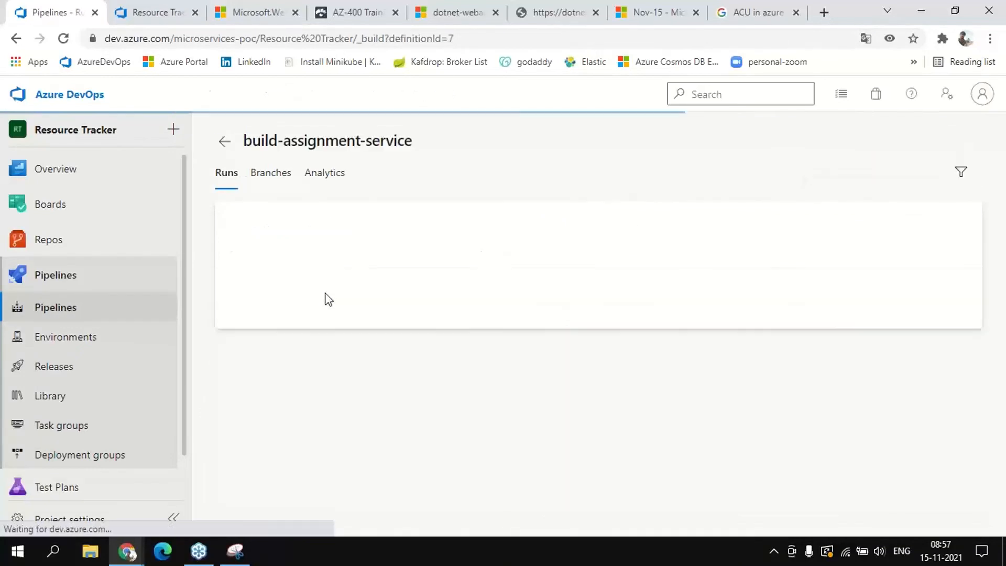
{"action": "left_click", "coordinate": [319, 260]}
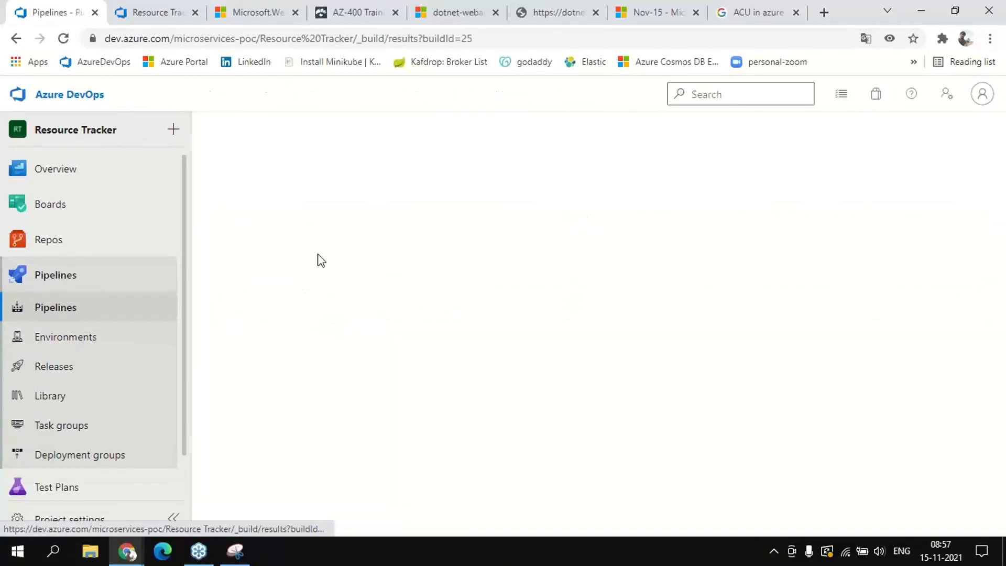
{"action": "left_click", "coordinate": [966, 142]}
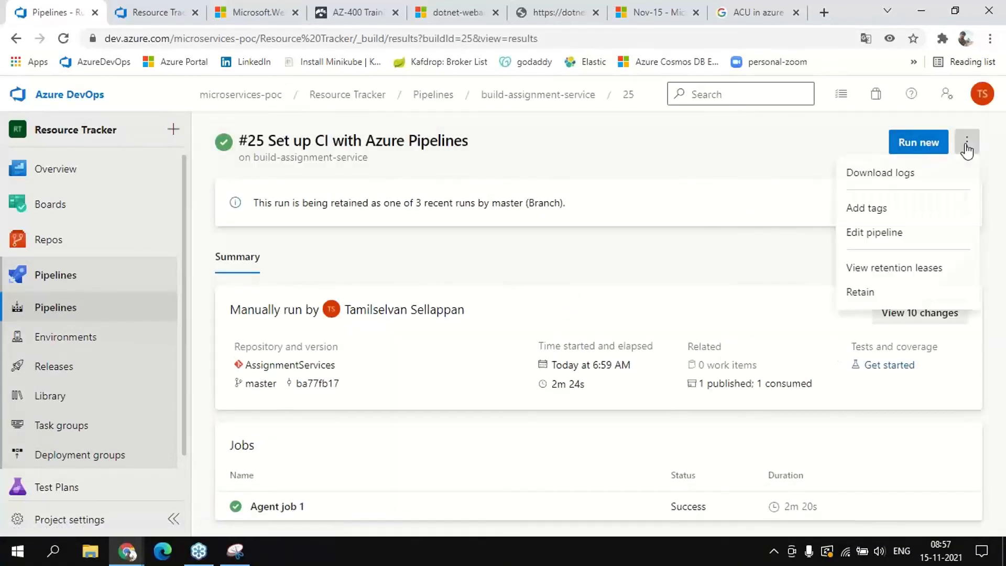
{"action": "left_click", "coordinate": [874, 232]}
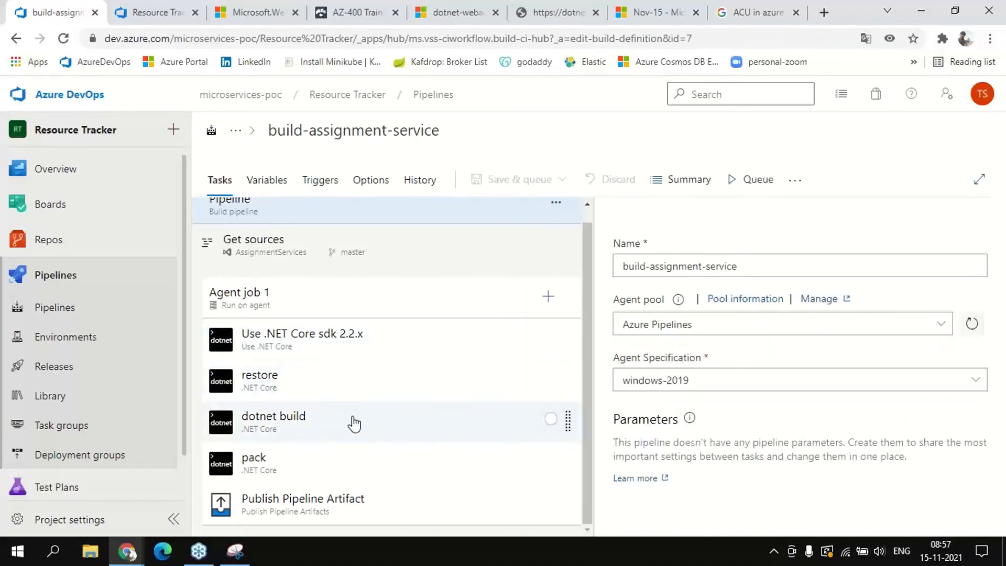
Copy the project path **/*.csproj from the dotnet build task of build-assignment-service
{"action": "left_click", "coordinate": [324, 394]}
{"action": "left_click", "coordinate": [317, 418]}
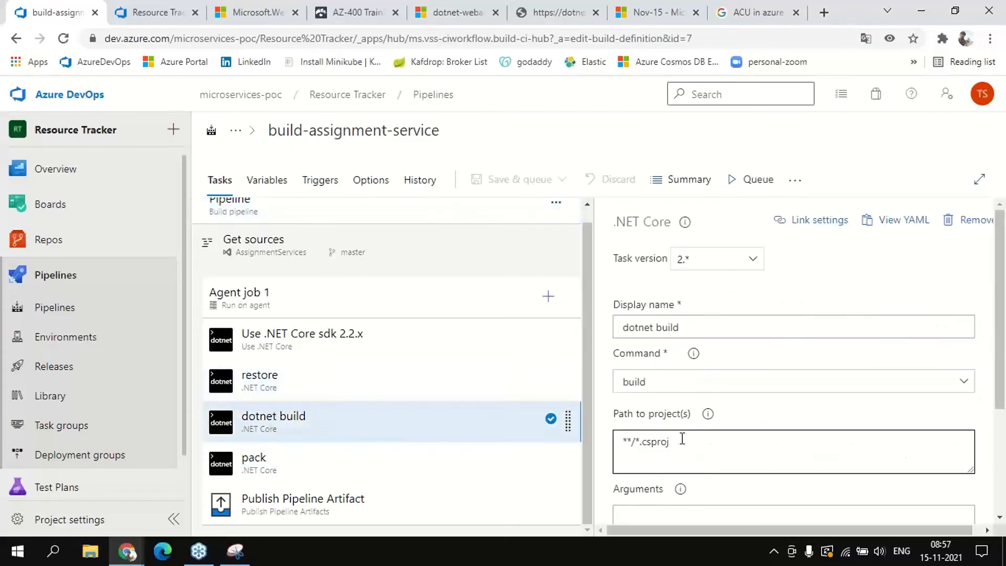
{"action": "left_click_drag", "start_coordinate": [680, 441], "coordinate": [550, 448]}
{"action": "key", "text": "ctrl+c"}
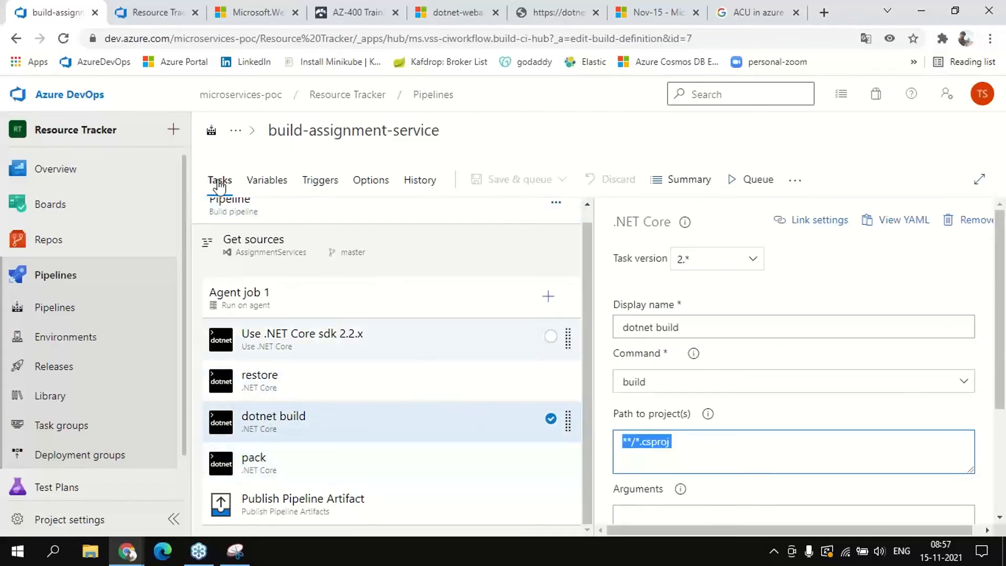
Back in the assignment-service-build pipeline, set the first dotnet build task's project path to **/*.csproj
{"action": "left_click", "coordinate": [132, 10]}
{"action": "left_click", "coordinate": [314, 427]}
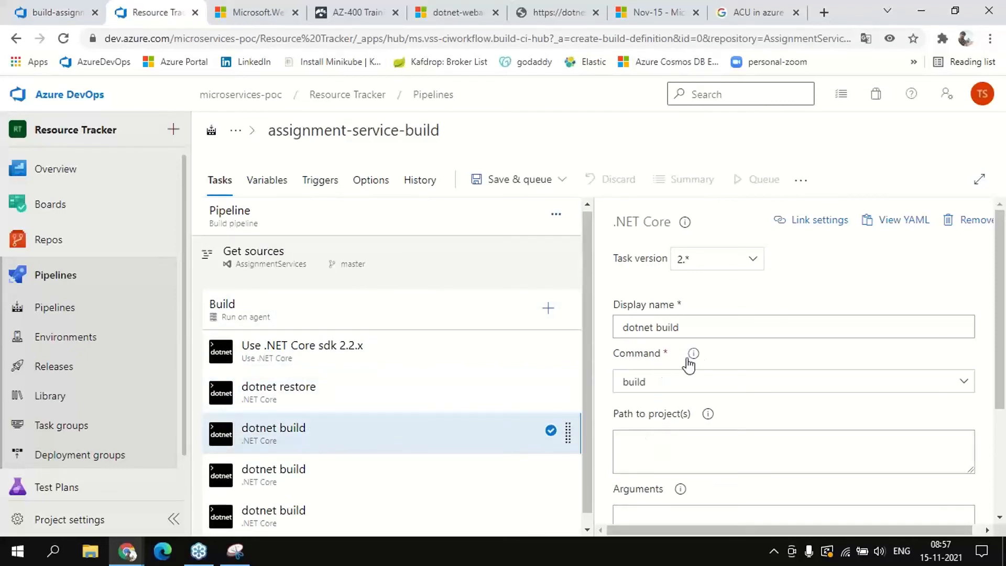
{"action": "left_click", "coordinate": [674, 323]}
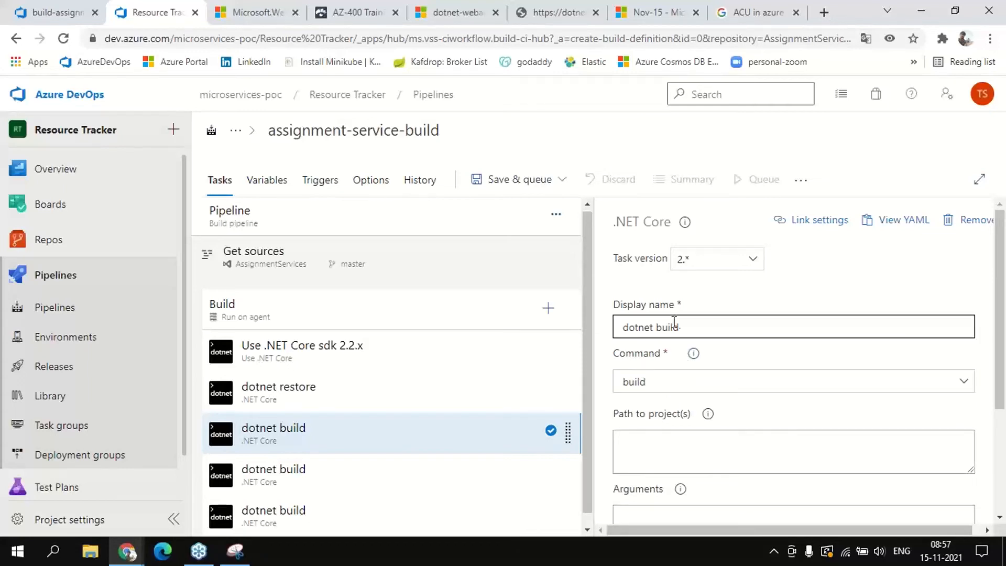
{"action": "left_click", "coordinate": [661, 448]}
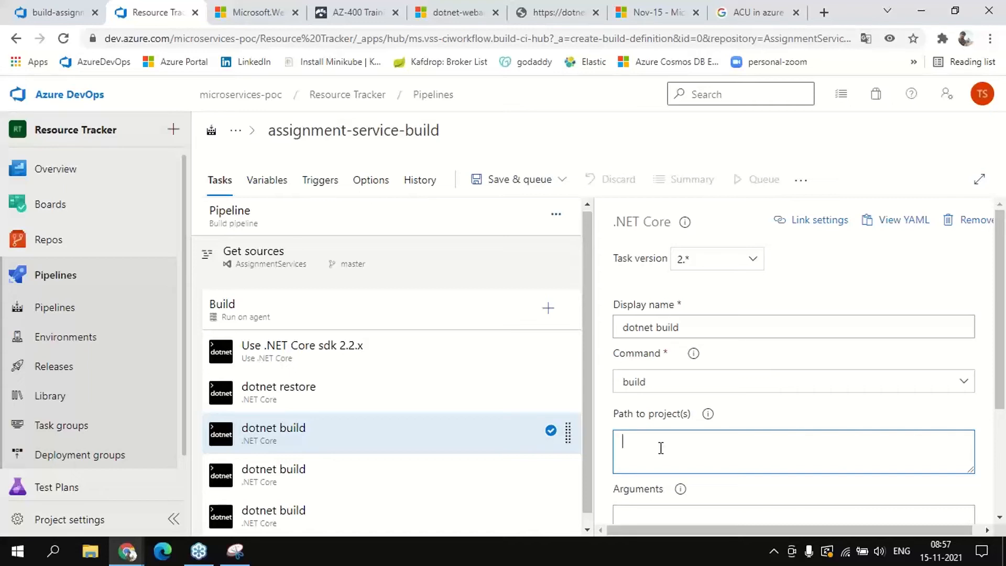
{"action": "key", "text": "ctrl+v"}
{"action": "left_click_drag", "start_coordinate": [677, 444], "coordinate": [621, 442]}
{"action": "left_click", "coordinate": [710, 446]}
{"action": "left_click", "coordinate": [644, 446]}
{"action": "mouse_move", "coordinate": [640, 443]}
{"action": "left_mouse_down"}
{"action": "mouse_move", "coordinate": [674, 444]}
{"action": "mouse_move", "coordinate": [639, 446]}
{"action": "left_mouse_up"}
{"action": "left_click", "coordinate": [674, 445]}
{"action": "left_click", "coordinate": [707, 444]}
{"action": "scroll", "coordinate": [707, 444], "scroll_direction": "down", "scroll_amount": 3}
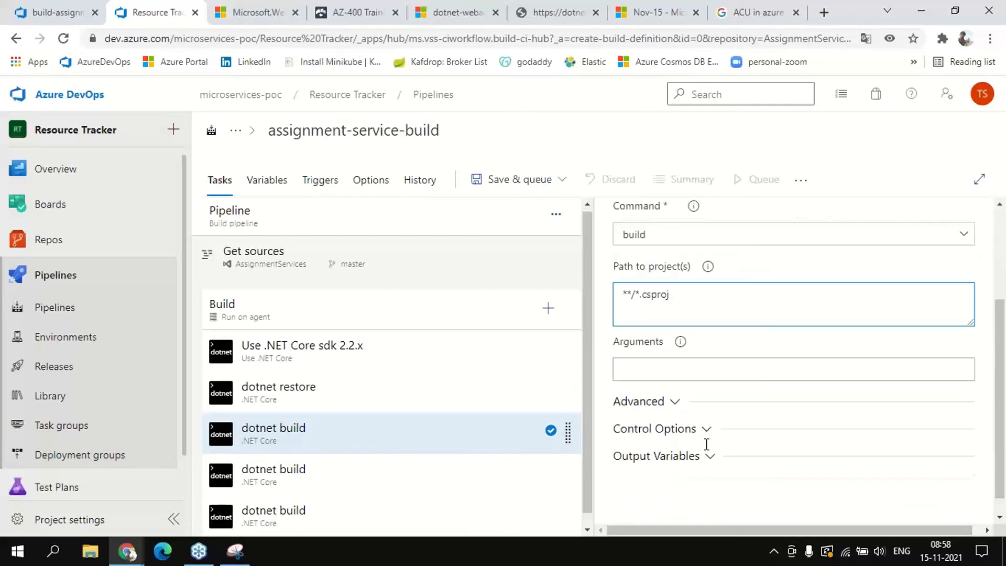
Rename the second dotnet build task to dotnet pack, set its command to pack, and review its packaging settings
{"action": "left_click", "coordinate": [289, 472]}
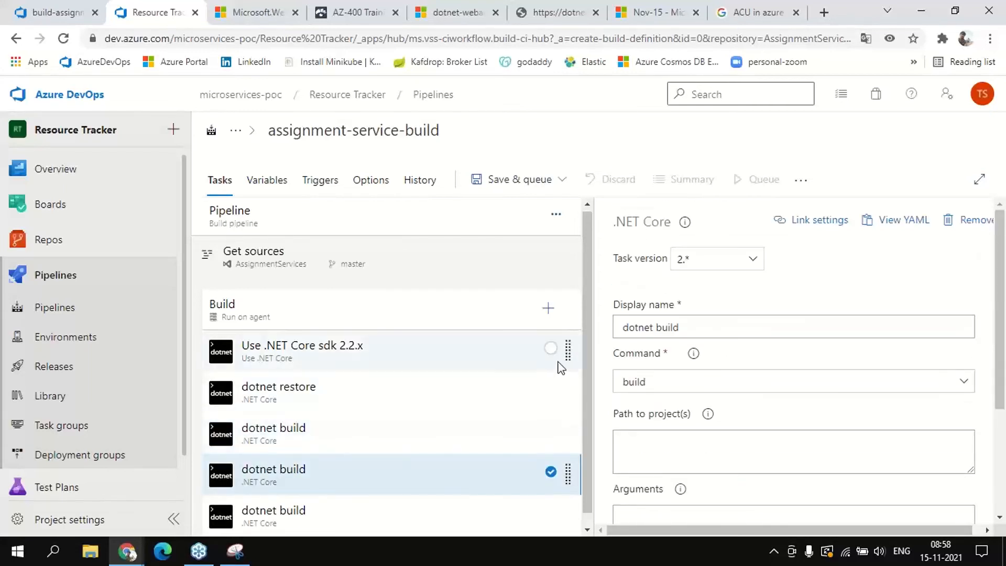
{"action": "left_click_drag", "start_coordinate": [659, 329], "coordinate": [700, 329]}
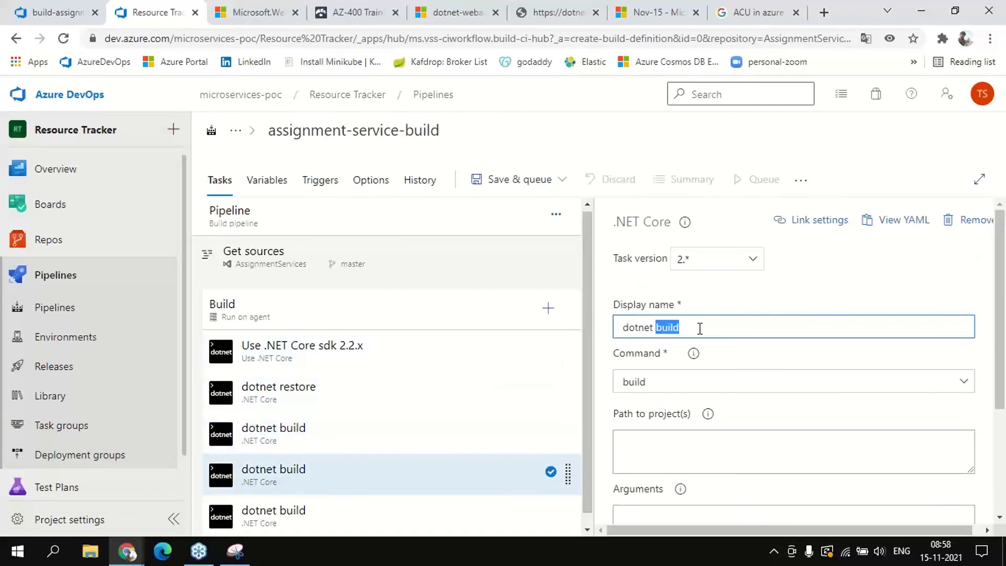
{"action": "type", "text": "pack"}
{"action": "left_click", "coordinate": [687, 384]}
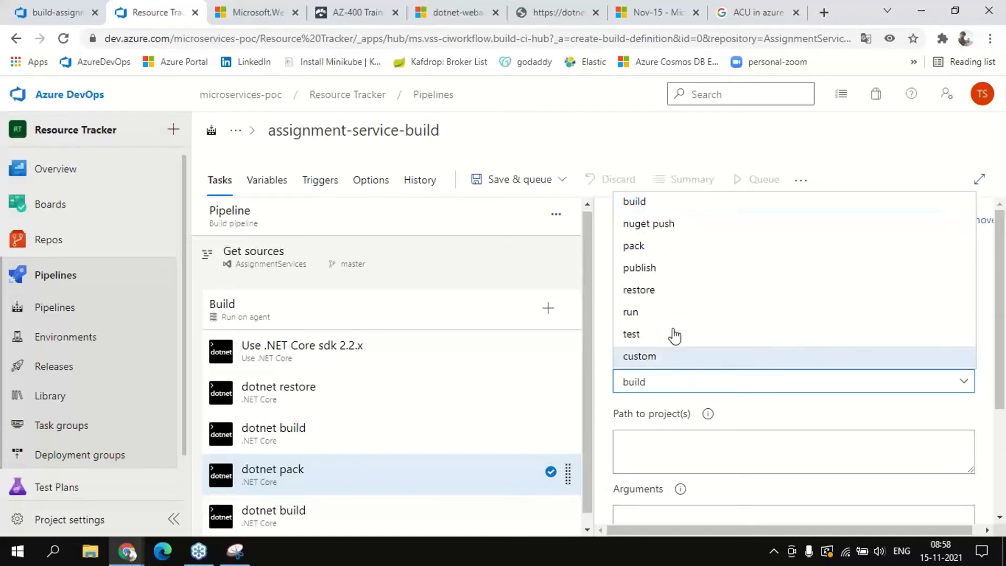
{"action": "left_click", "coordinate": [643, 247]}
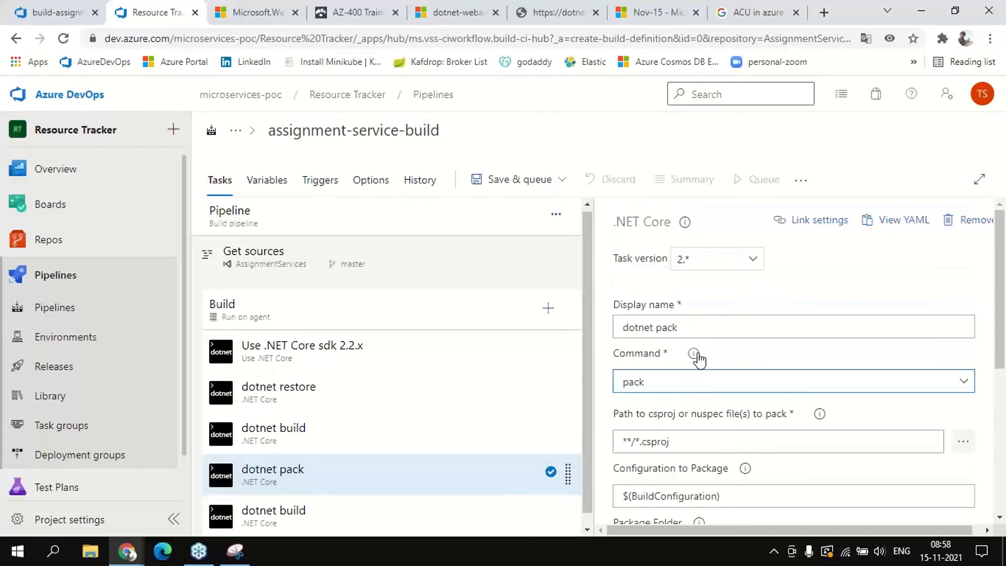
{"action": "scroll", "coordinate": [698, 364], "scroll_direction": "down", "scroll_amount": 3}
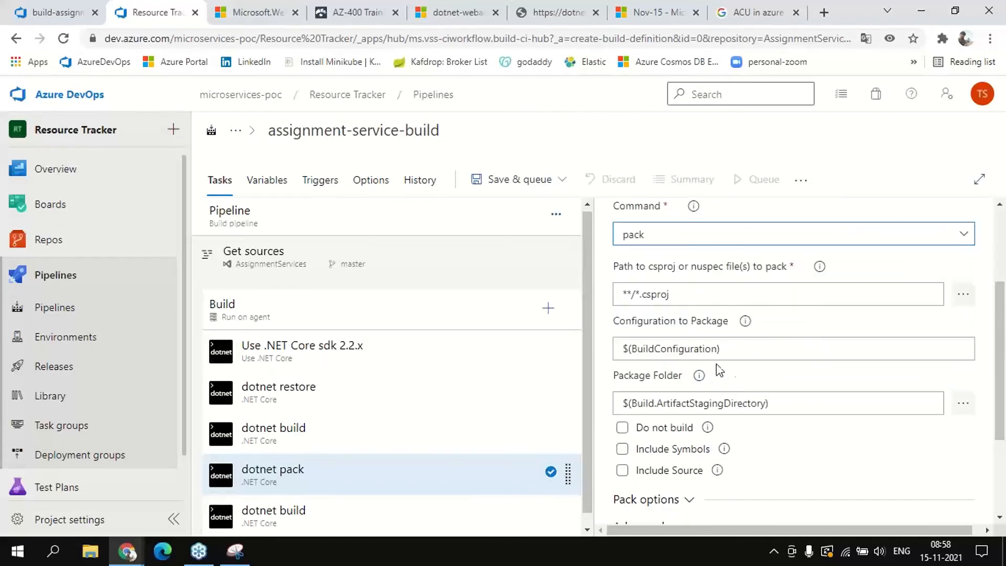
{"action": "scroll", "coordinate": [727, 348], "scroll_direction": "up", "scroll_amount": 3}
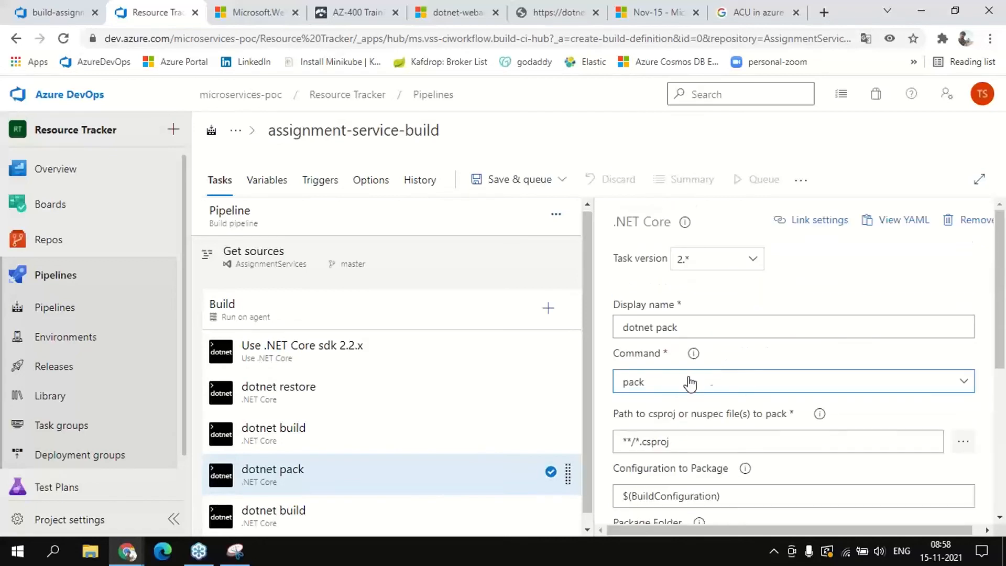
{"action": "scroll", "coordinate": [697, 383], "scroll_direction": "down", "scroll_amount": 3}
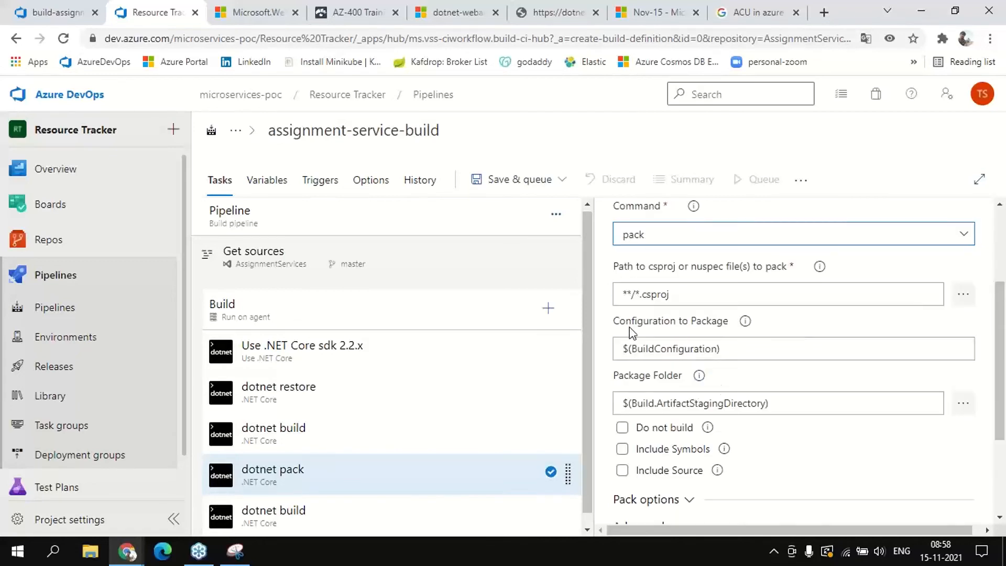
Switch to the build-assignment-service pipeline and copy the arguments of its pack task
{"action": "left_click", "coordinate": [306, 434]}
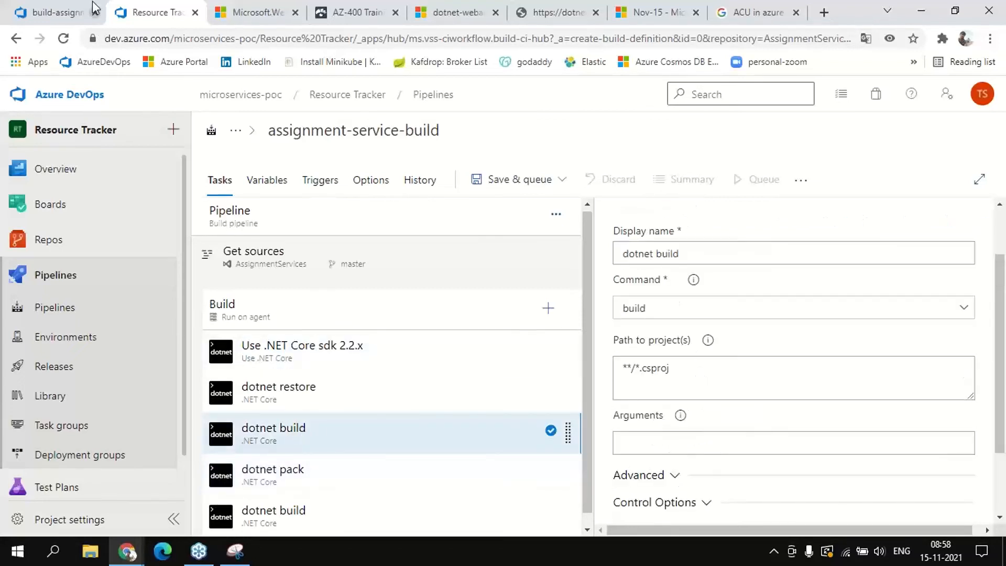
{"action": "left_click", "coordinate": [53, 12]}
{"action": "scroll", "coordinate": [689, 438], "scroll_direction": "down", "scroll_amount": 1}
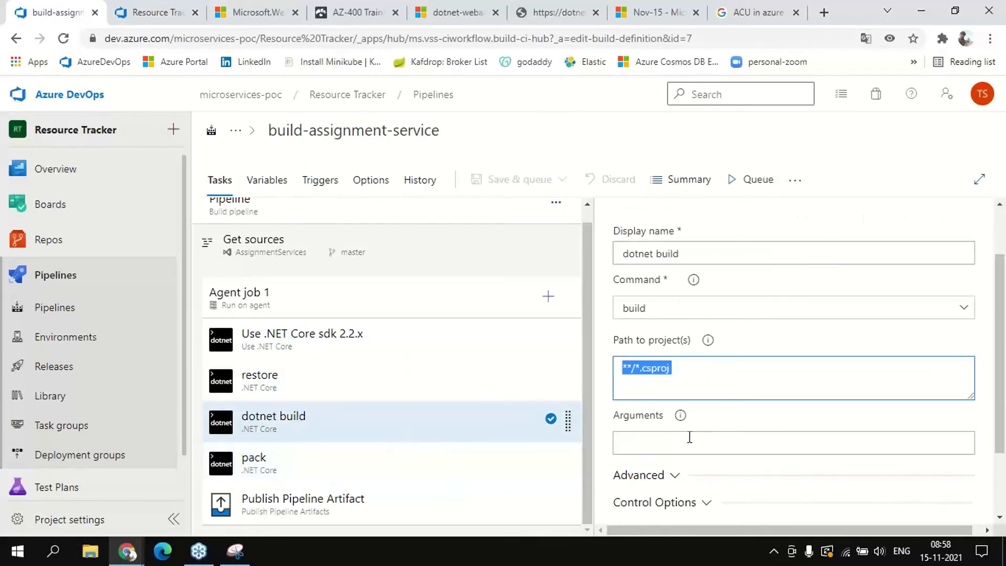
{"action": "left_click", "coordinate": [328, 461]}
{"action": "left_click", "coordinate": [762, 471]}
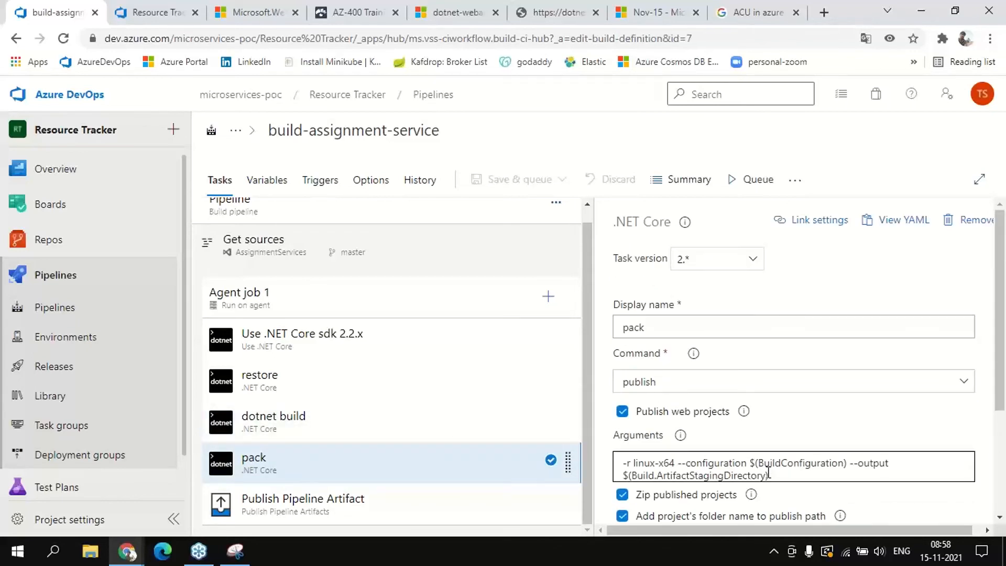
{"action": "left_click", "coordinate": [769, 474]}
{"action": "key", "text": "ctrl+a"}
{"action": "key", "text": "ctrl+c"}
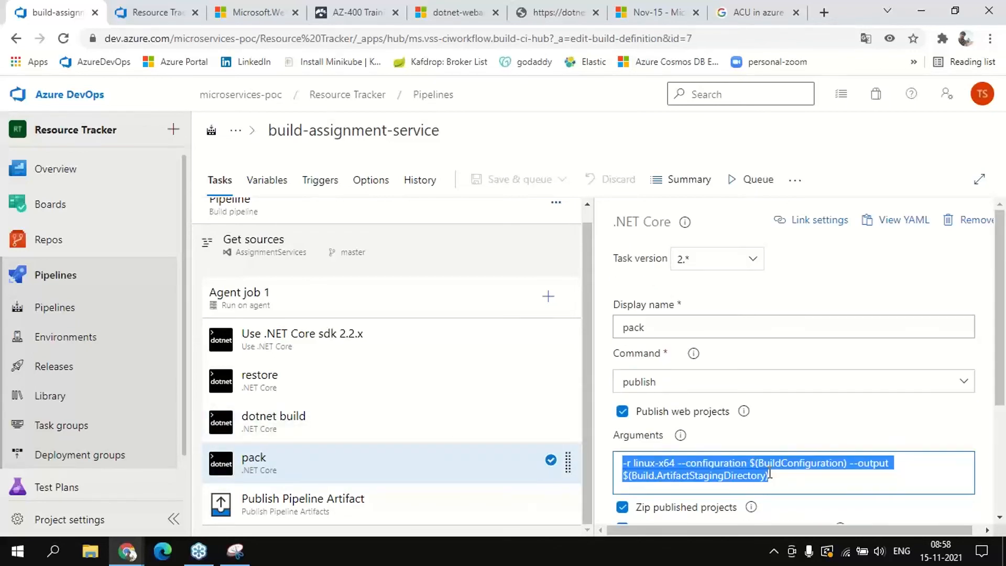
{"action": "left_click", "coordinate": [813, 421]}
In assignment-service-build, set the dotnet pack task's command to publish and its arguments to -r linux-x64 --configuration $(BuildConfiguration) --output $(Build.ArtifactStagingDirectory)
{"action": "left_click", "coordinate": [157, 13]}
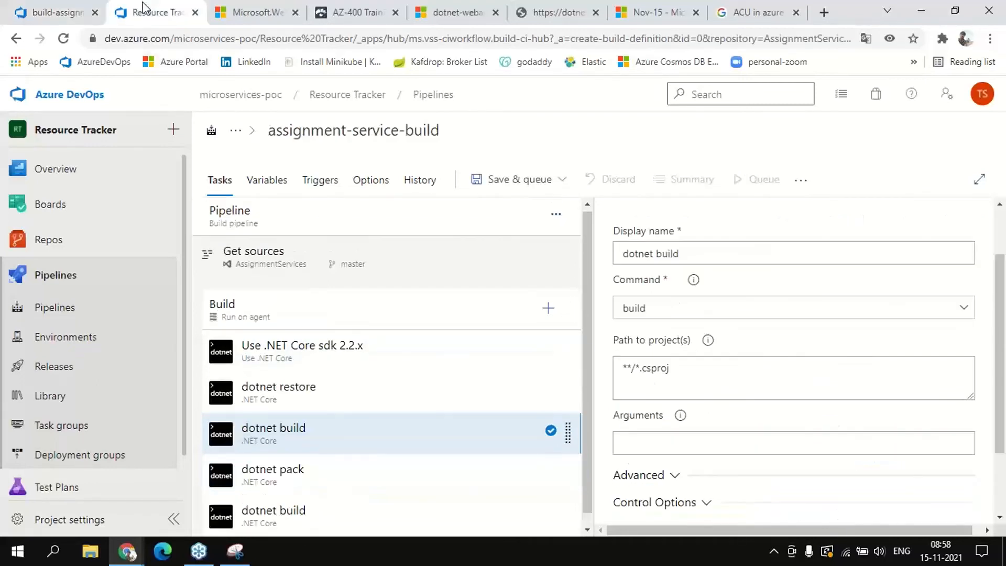
{"action": "left_click", "coordinate": [747, 309]}
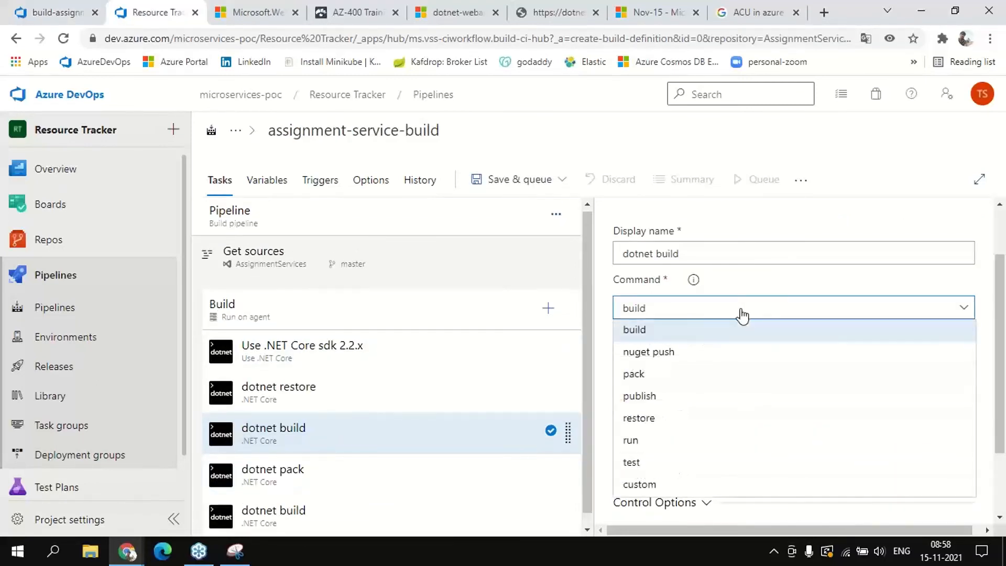
{"action": "left_click", "coordinate": [705, 136]}
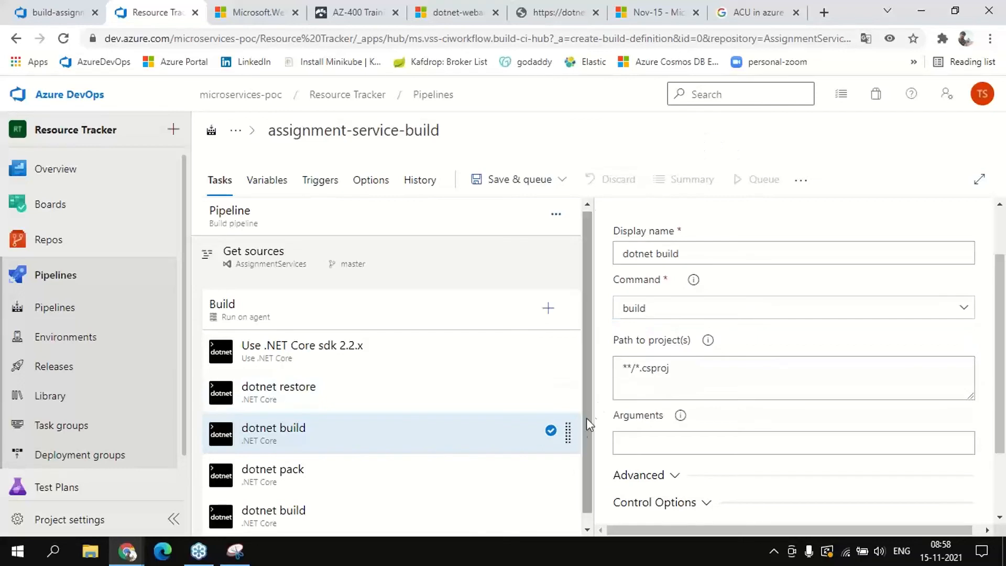
{"action": "left_click", "coordinate": [341, 482]}
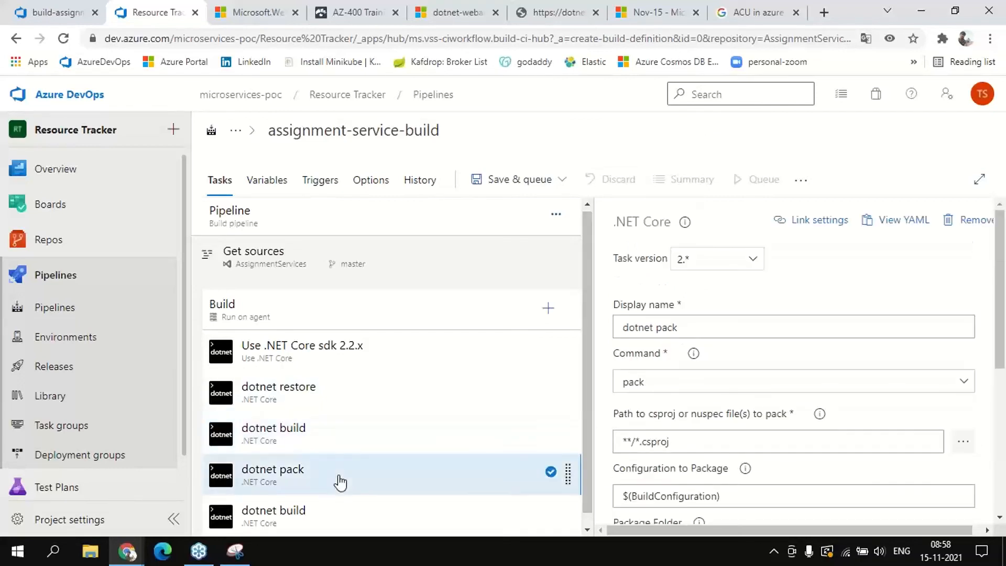
{"action": "left_click", "coordinate": [727, 385]}
{"action": "left_click", "coordinate": [670, 270]}
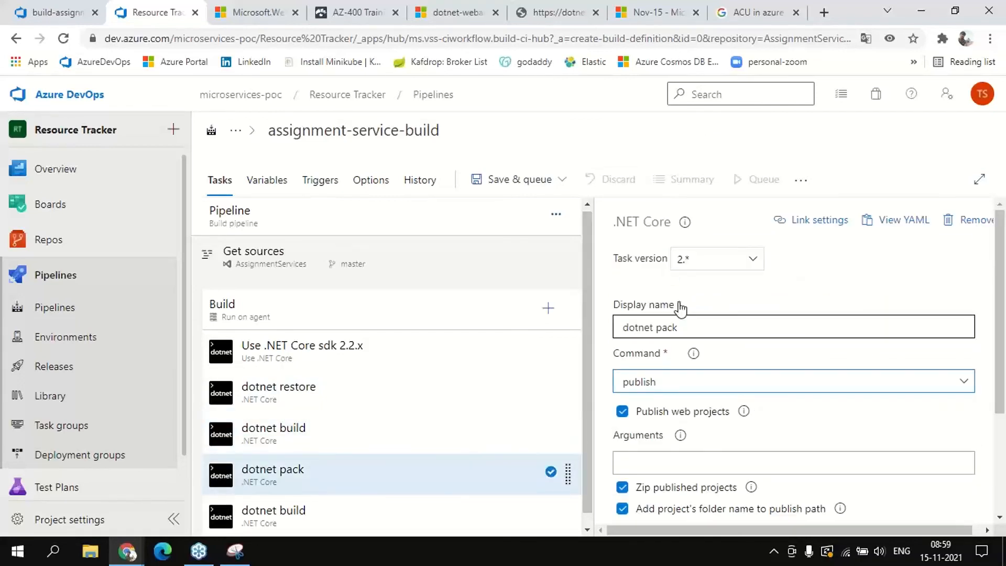
{"action": "left_click", "coordinate": [661, 466]}
{"action": "key", "text": "ctrl+v"}
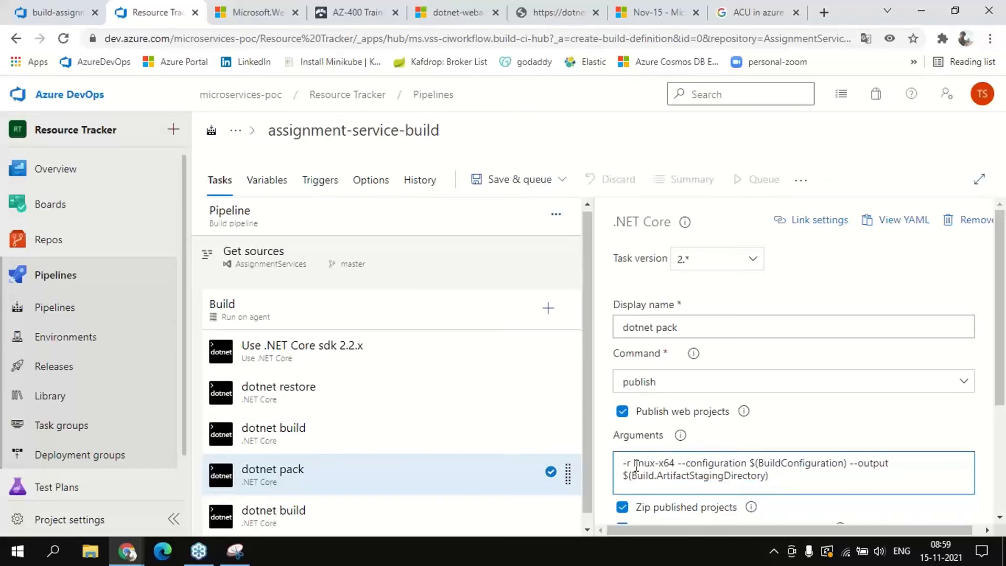
Examine the runtime, configuration and output parts of the dotnet pack task's arguments, especially the artifact staging directory variable
{"action": "mouse_move", "coordinate": [624, 464]}
{"action": "left_mouse_down"}
{"action": "mouse_move", "coordinate": [676, 461]}
{"action": "mouse_move", "coordinate": [631, 466]}
{"action": "left_mouse_up"}
{"action": "left_click", "coordinate": [676, 462]}
{"action": "left_click", "coordinate": [708, 463]}
{"action": "left_click_drag", "start_coordinate": [765, 463], "coordinate": [890, 462]}
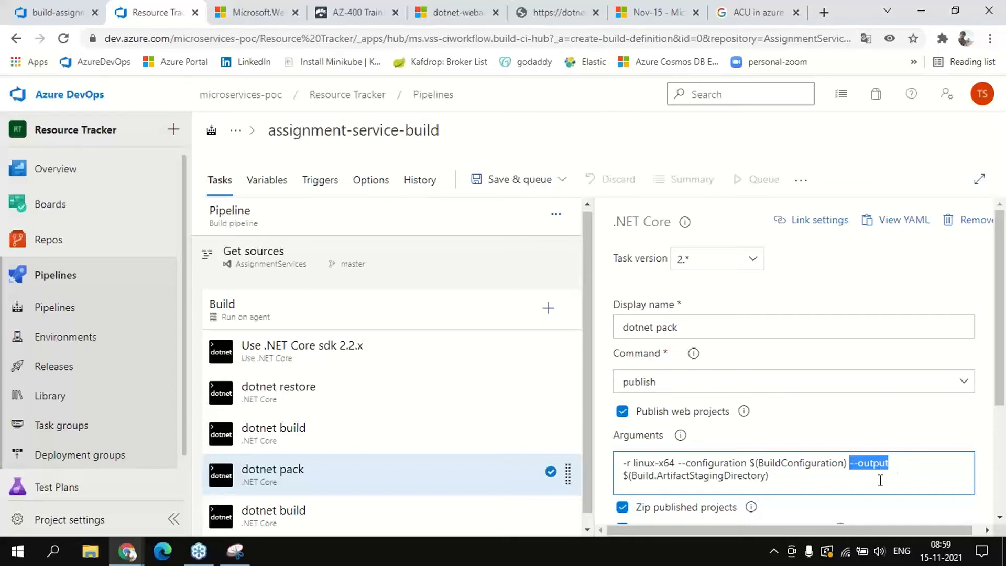
{"action": "left_click", "coordinate": [623, 477]}
{"action": "left_click_drag", "start_coordinate": [623, 476], "coordinate": [723, 477]}
{"action": "left_click", "coordinate": [741, 478]}
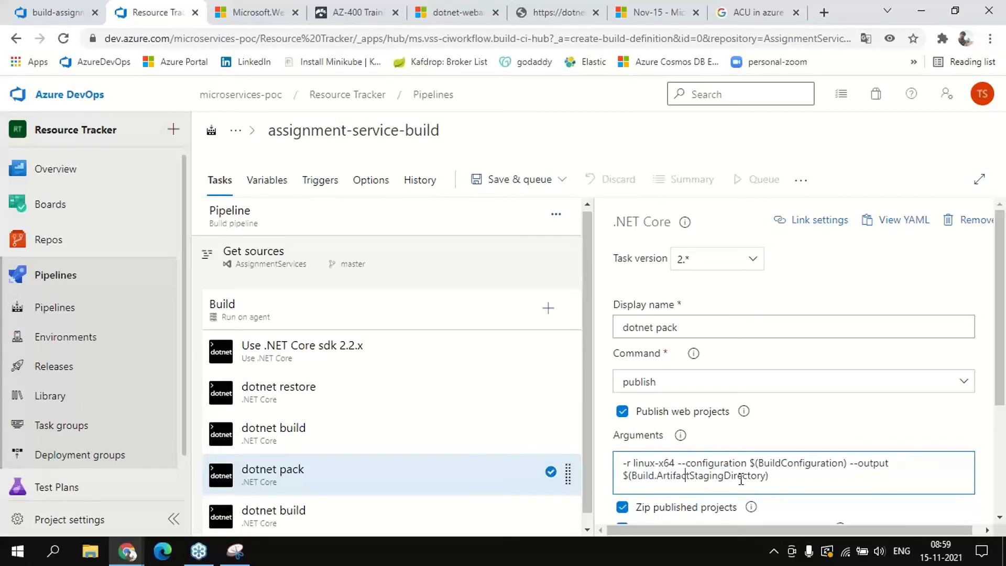
{"action": "left_click_drag", "start_coordinate": [778, 476], "coordinate": [621, 476]}
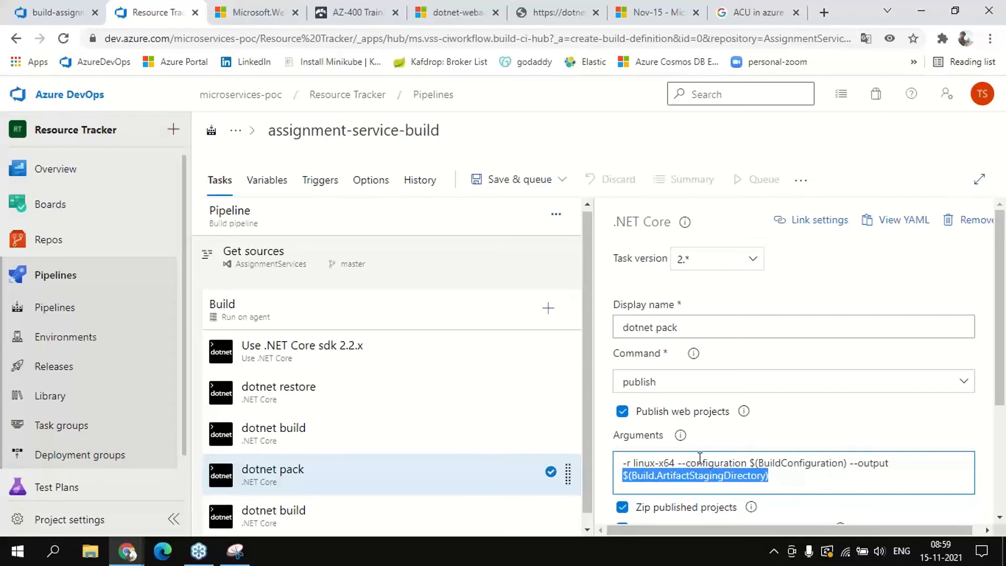
{"action": "left_click", "coordinate": [779, 475]}
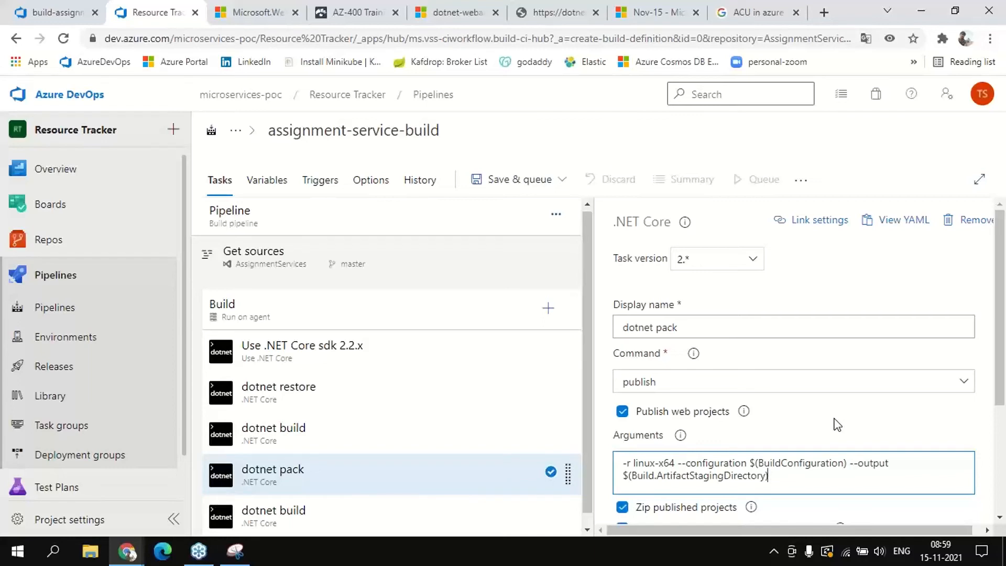
{"action": "scroll", "coordinate": [837, 425], "scroll_direction": "down", "scroll_amount": 1}
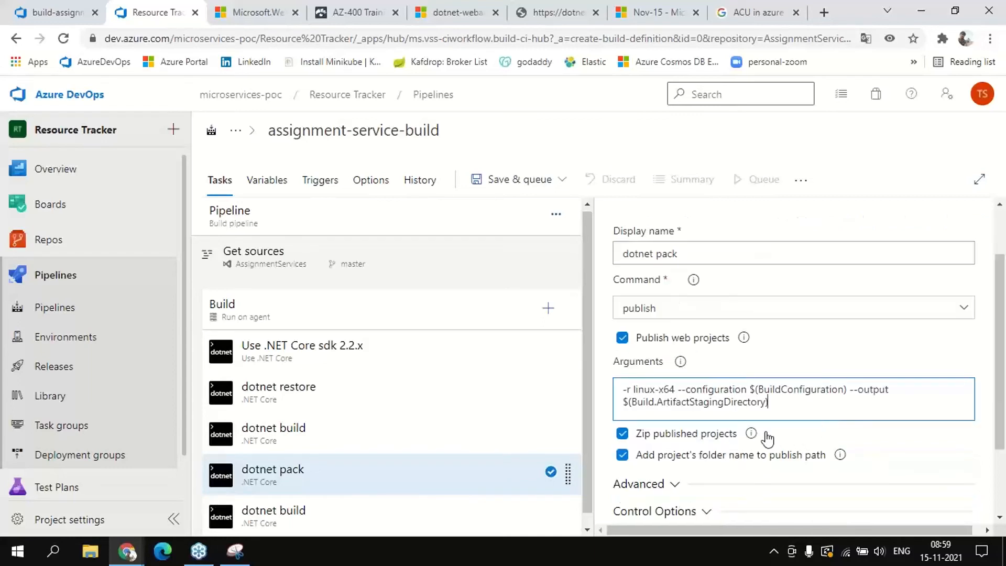
{"action": "left_click_drag", "start_coordinate": [769, 402], "coordinate": [614, 392]}
{"action": "key", "text": "ctrl+c"}
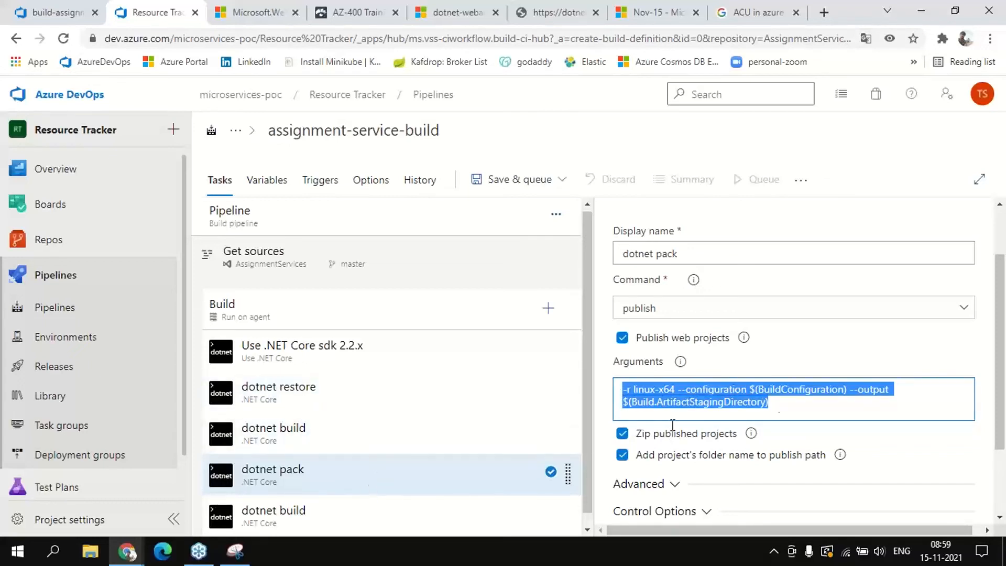
{"action": "left_click", "coordinate": [798, 405]}
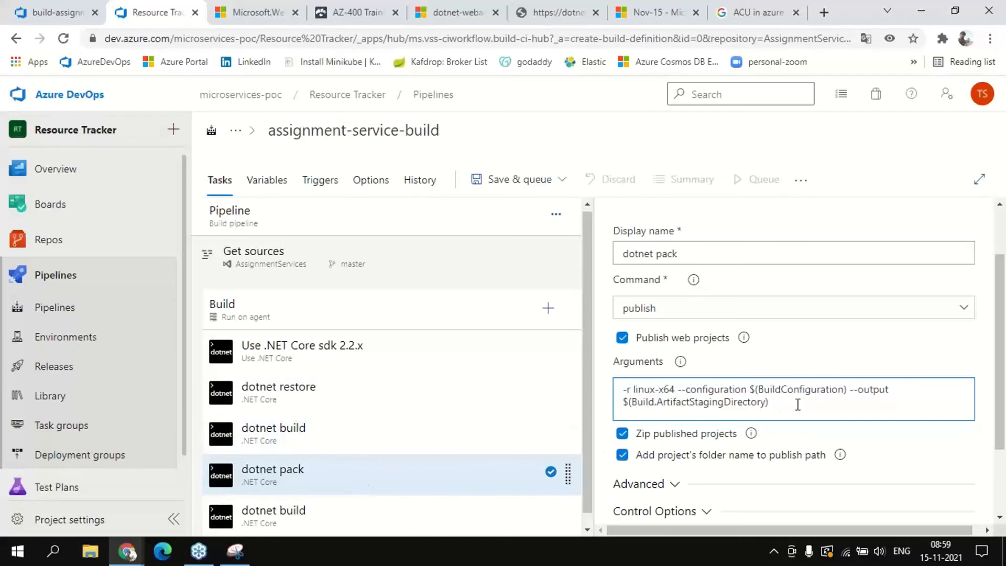
{"action": "left_click_drag", "start_coordinate": [770, 403], "coordinate": [600, 410]}
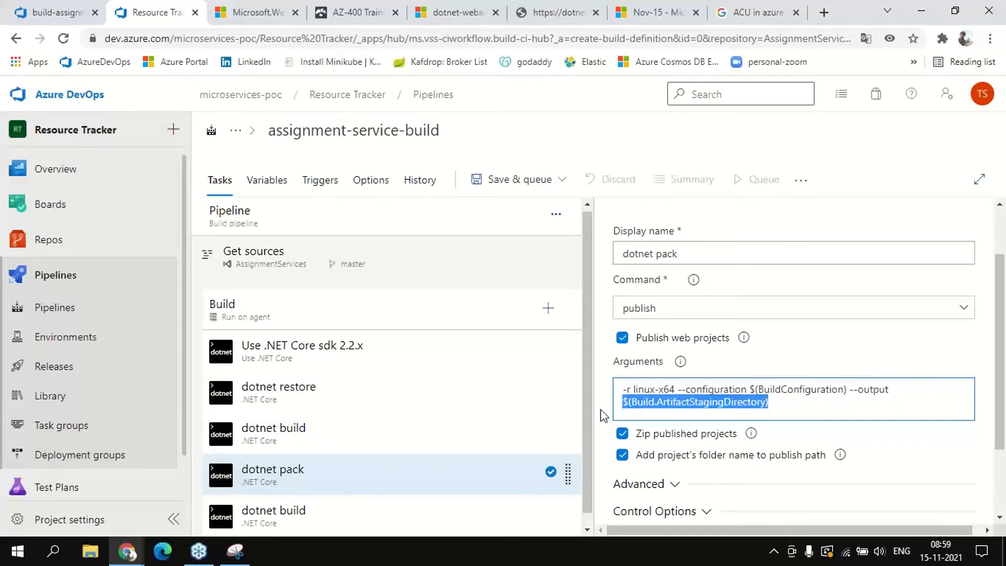
{"action": "left_click", "coordinate": [790, 409]}
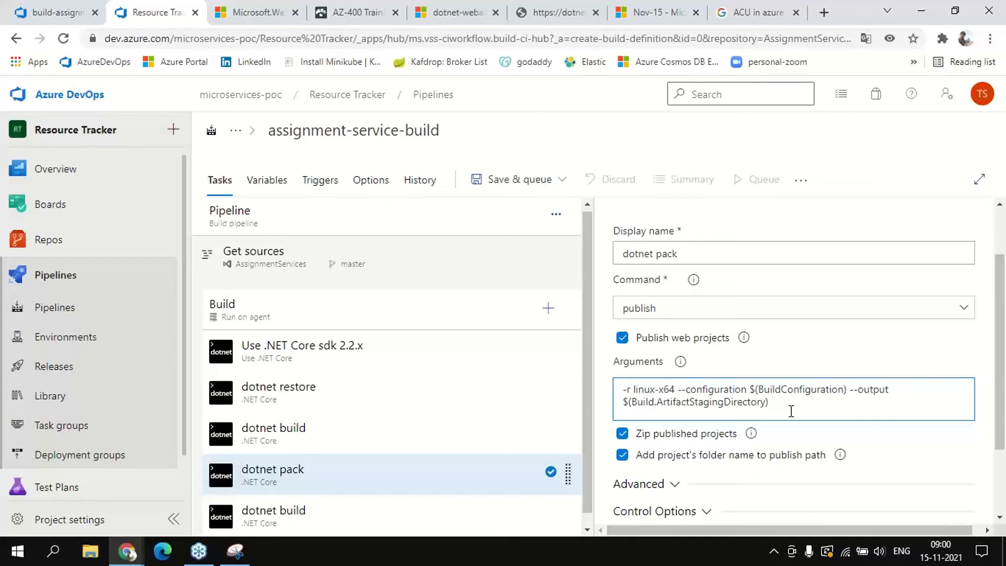
{"action": "left_click_drag", "start_coordinate": [786, 408], "coordinate": [621, 408]}
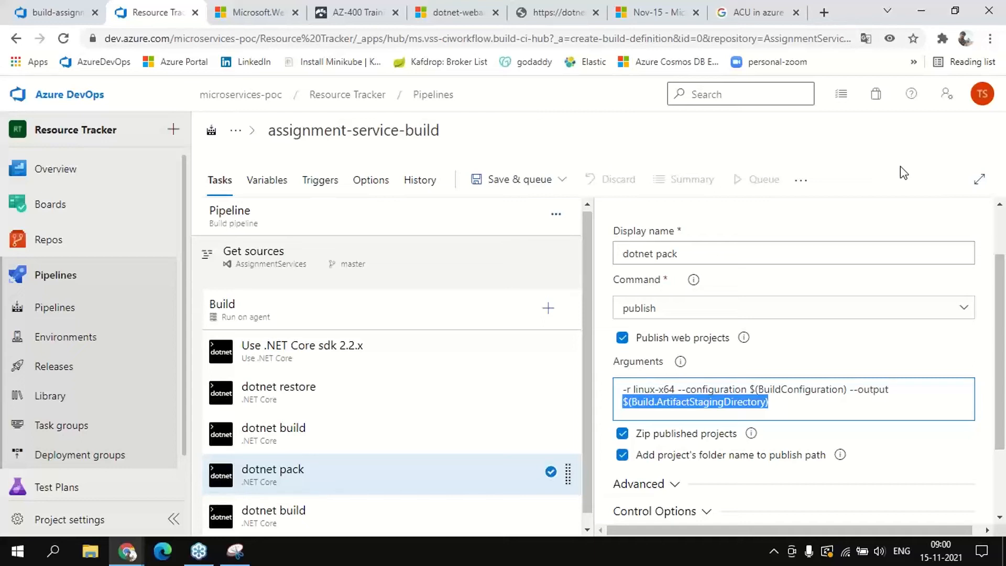
{"action": "left_click", "coordinate": [793, 407]}
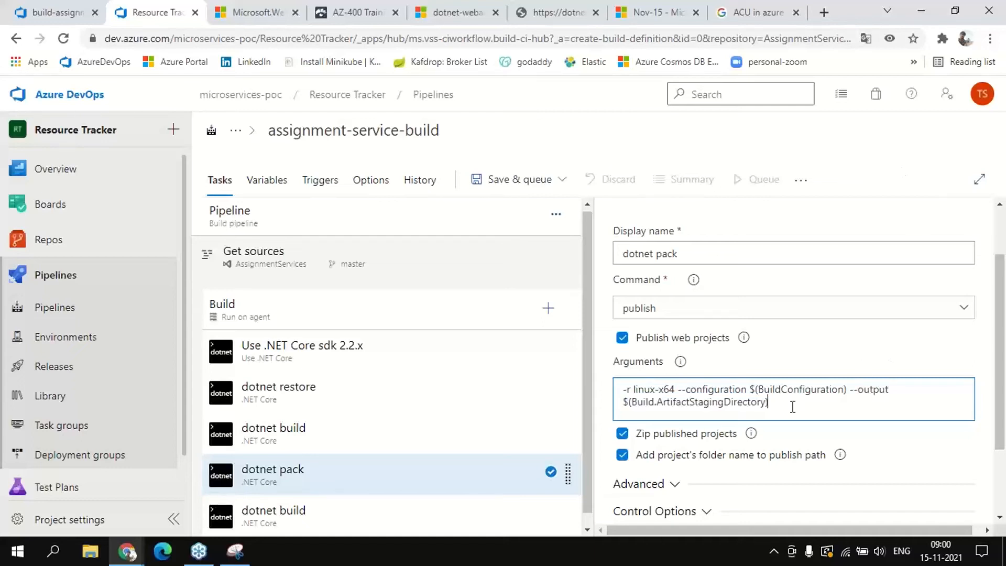
Open the dotnet restore task's project path for editing
{"action": "left_click", "coordinate": [316, 401]}
{"action": "left_click", "coordinate": [726, 326]}
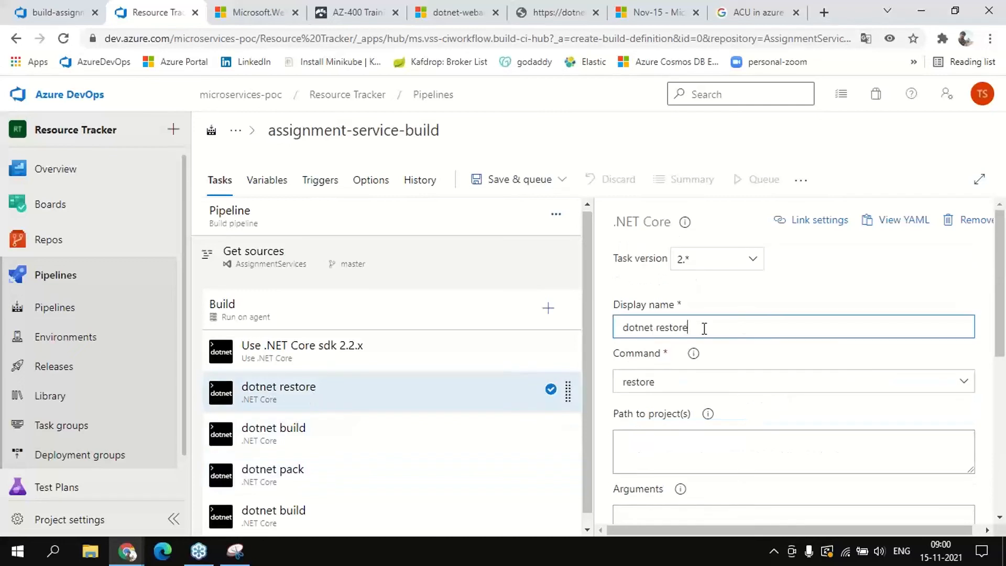
{"action": "left_click", "coordinate": [661, 440]}
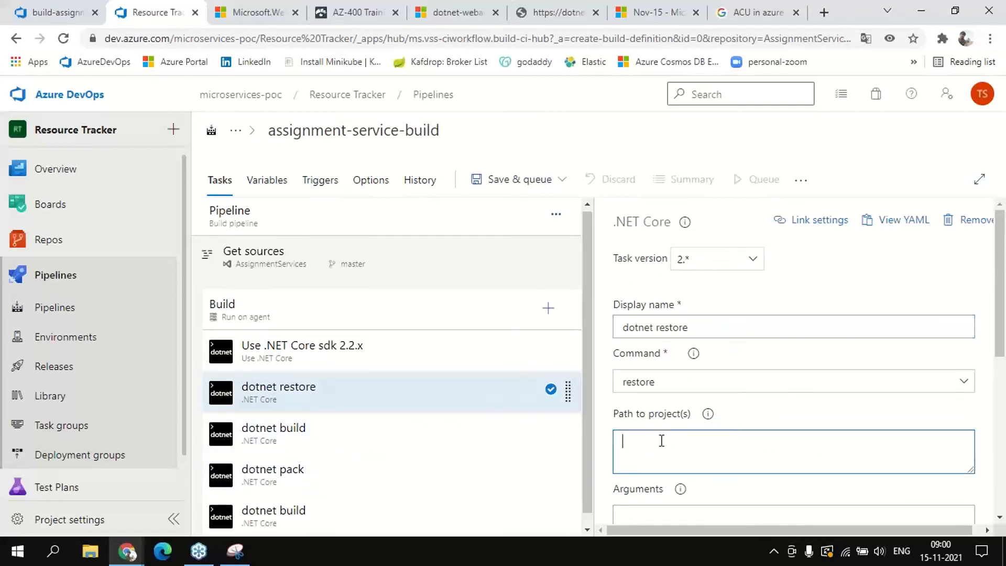
Set the dotnet restore task's project path to **/*.csproj, taking the pattern from the field's help text
{"action": "key", "text": "ctrl+v"}
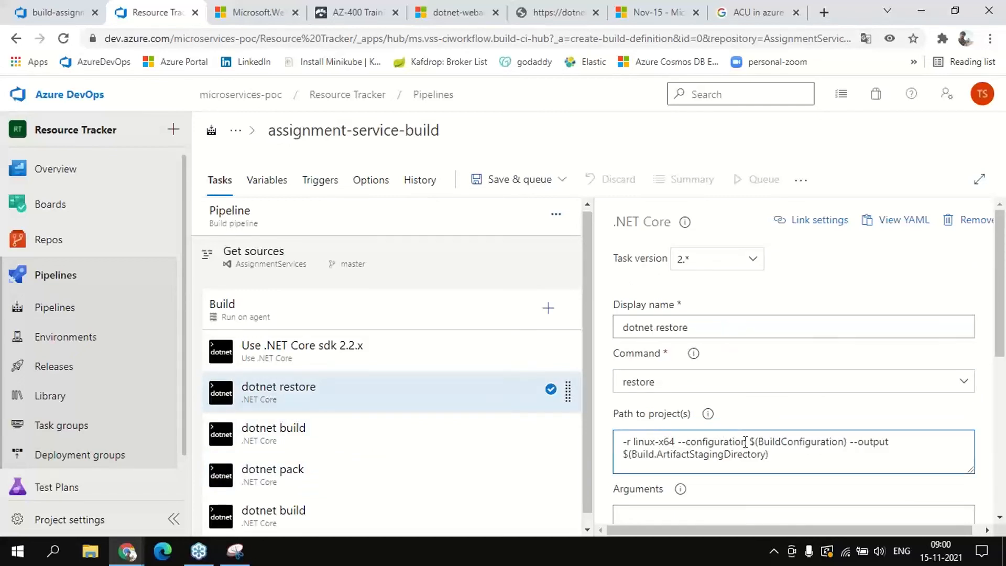
{"action": "key", "text": "ctrl+a"}
{"action": "left_click", "coordinate": [709, 414]}
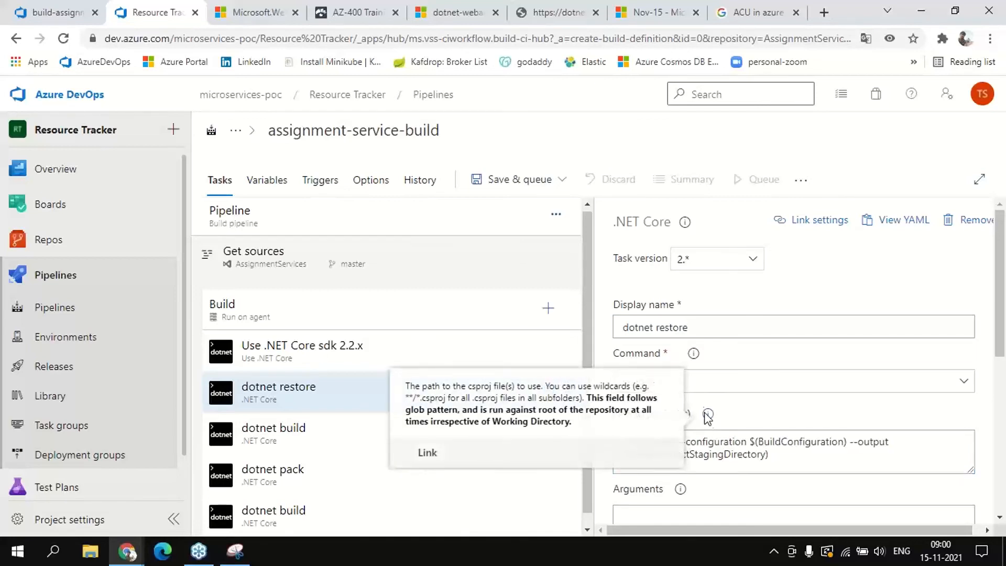
{"action": "left_click_drag", "start_coordinate": [445, 399], "coordinate": [405, 404]}
{"action": "key", "text": "ctrl+c"}
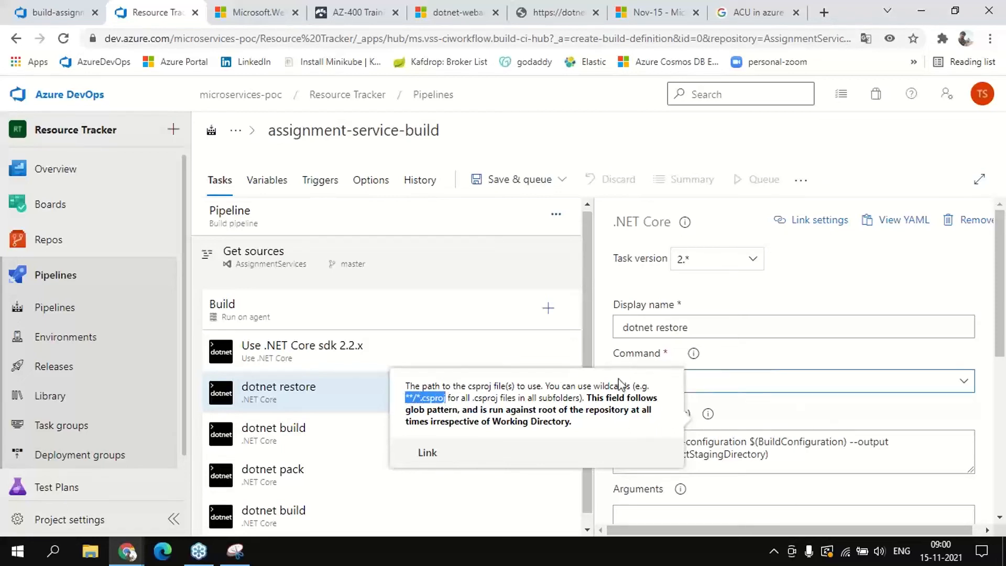
{"action": "left_click", "coordinate": [979, 406]}
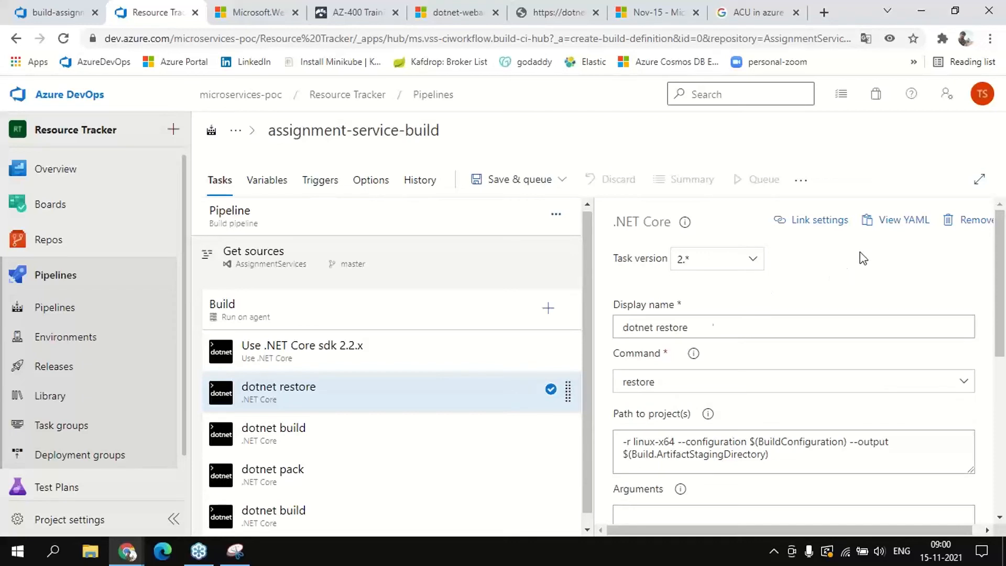
{"action": "left_click", "coordinate": [764, 382]}
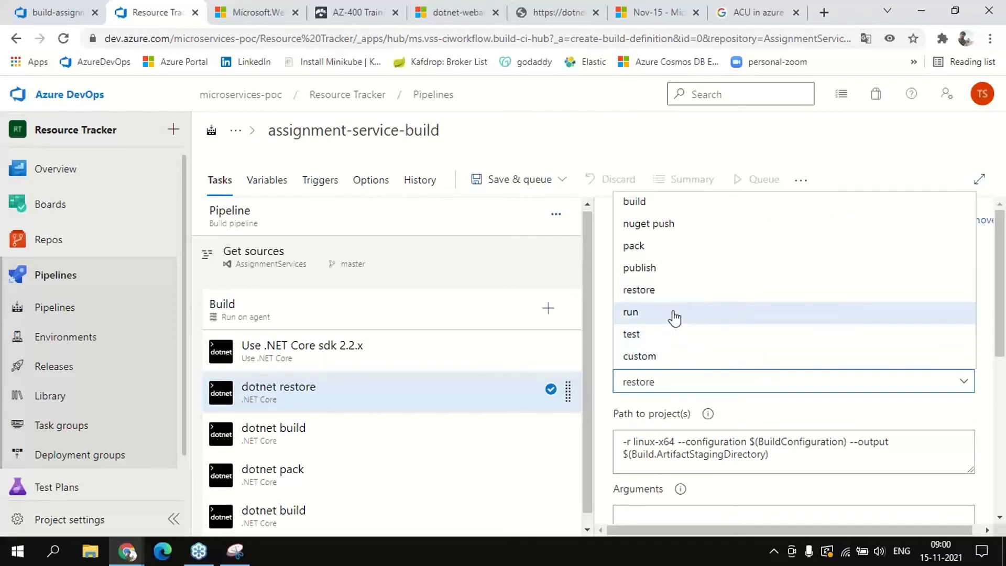
{"action": "left_click", "coordinate": [653, 292]}
{"action": "left_click_drag", "start_coordinate": [790, 455], "coordinate": [592, 444]}
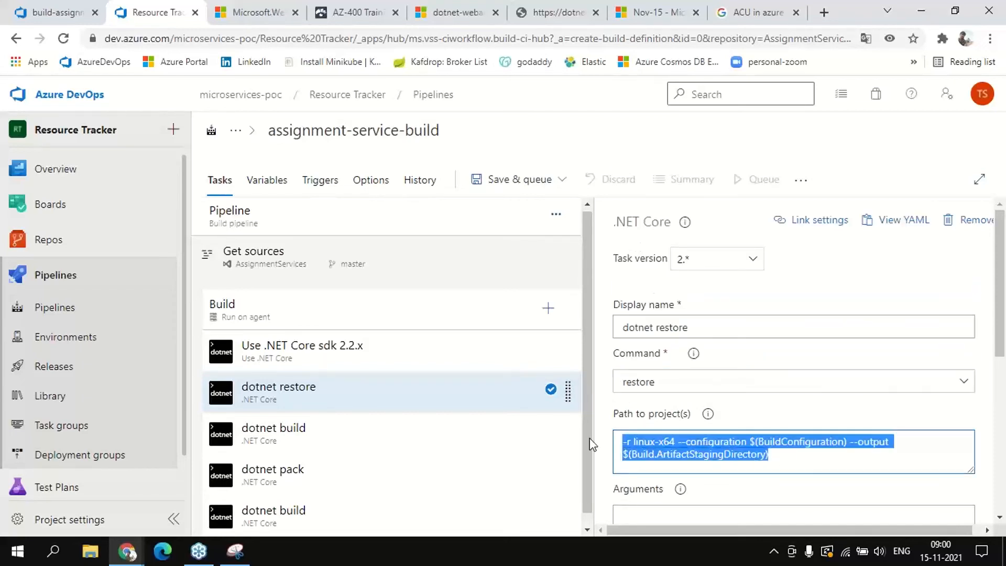
{"action": "key", "text": "ctrl+v"}
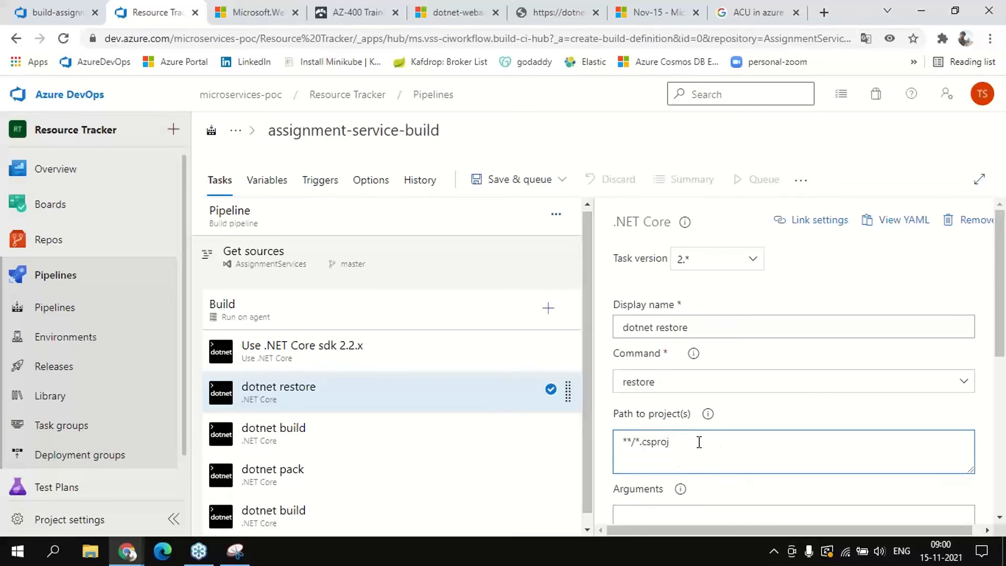
Try the custom command on the dotnet build task and switch its command back to build
{"action": "left_click", "coordinate": [294, 433]}
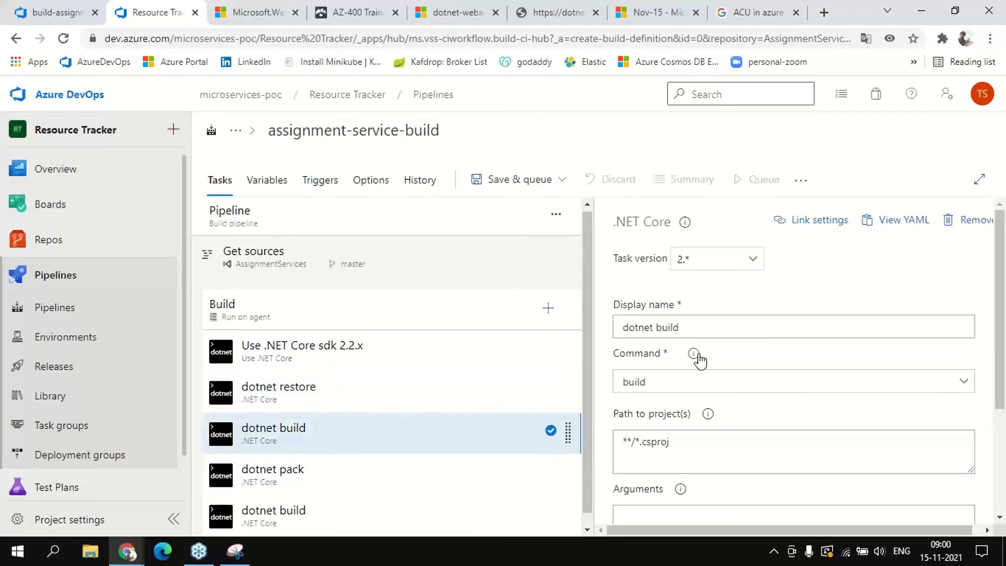
{"action": "triple_click", "coordinate": [702, 327]}
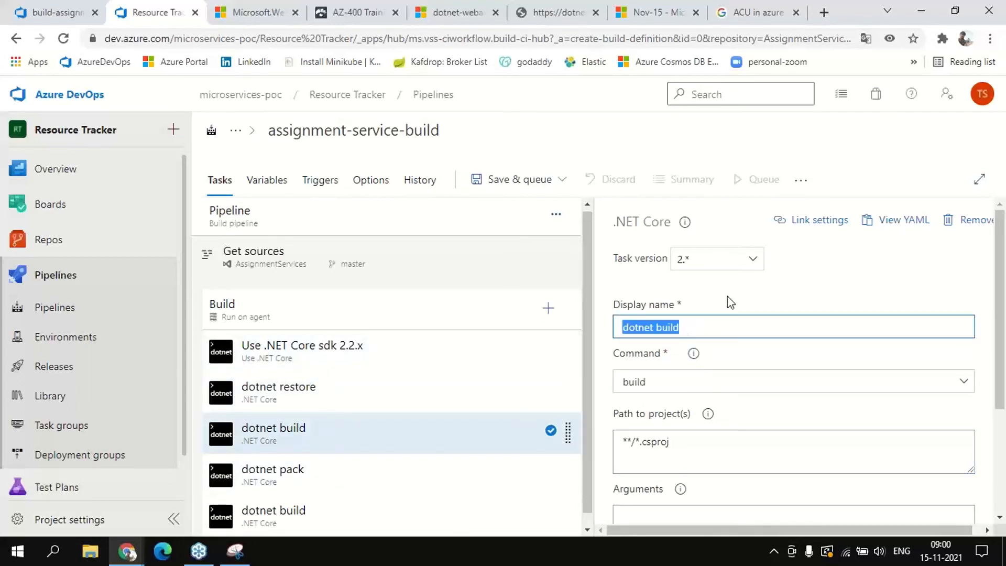
{"action": "left_click", "coordinate": [701, 331]}
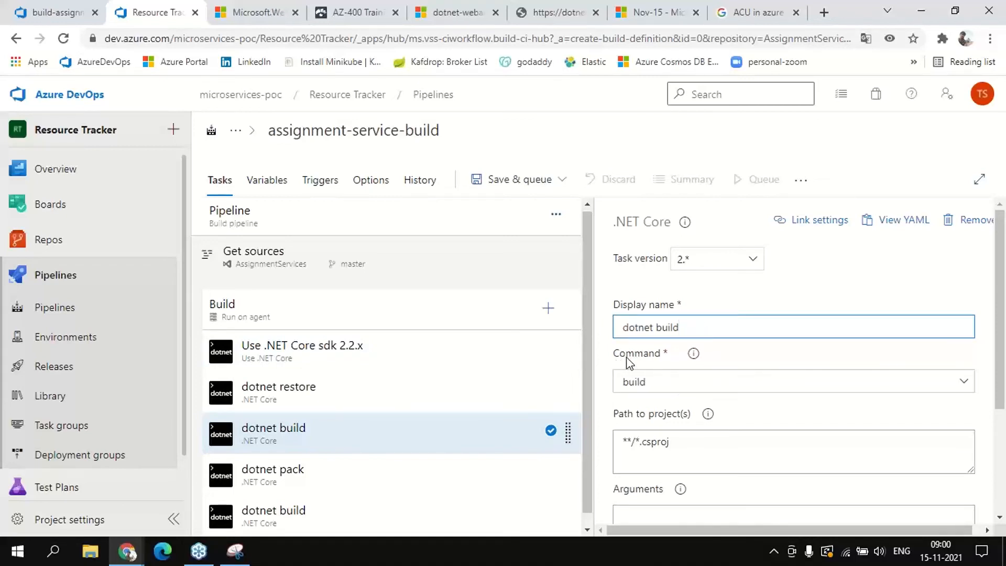
{"action": "left_click", "coordinate": [743, 381]}
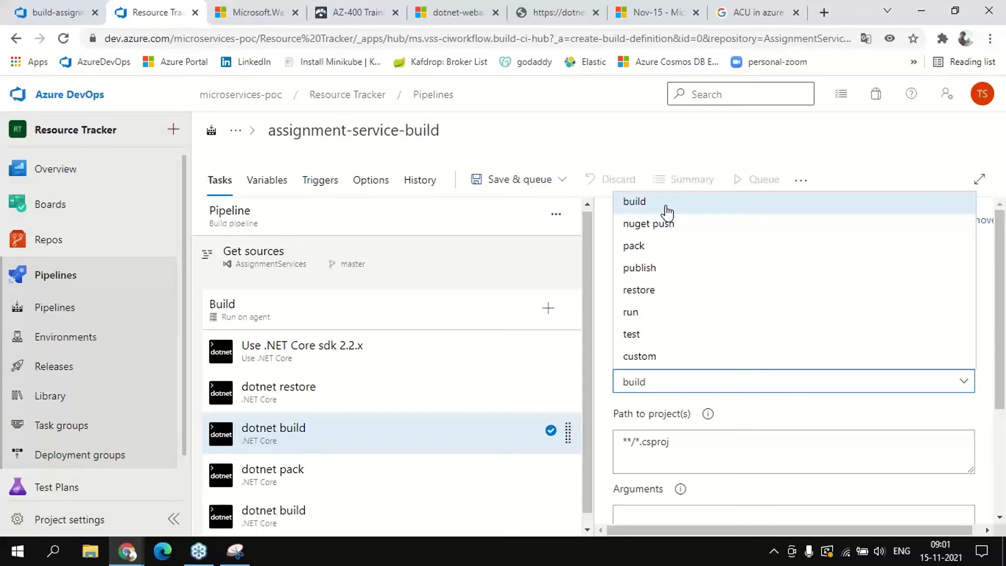
{"action": "left_click", "coordinate": [680, 358]}
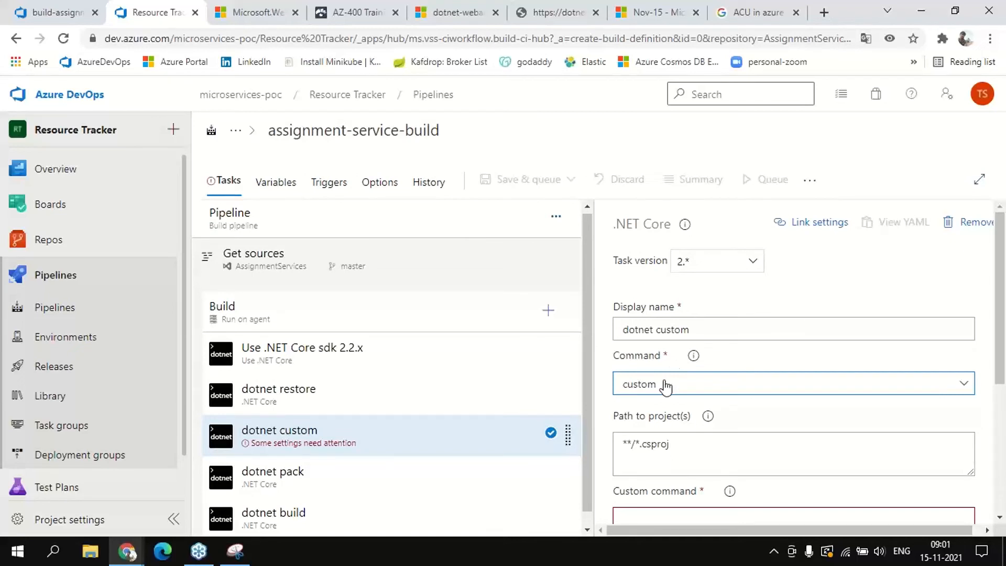
{"action": "scroll", "coordinate": [676, 408], "scroll_direction": "down", "scroll_amount": 3}
{"action": "left_click", "coordinate": [641, 368]}
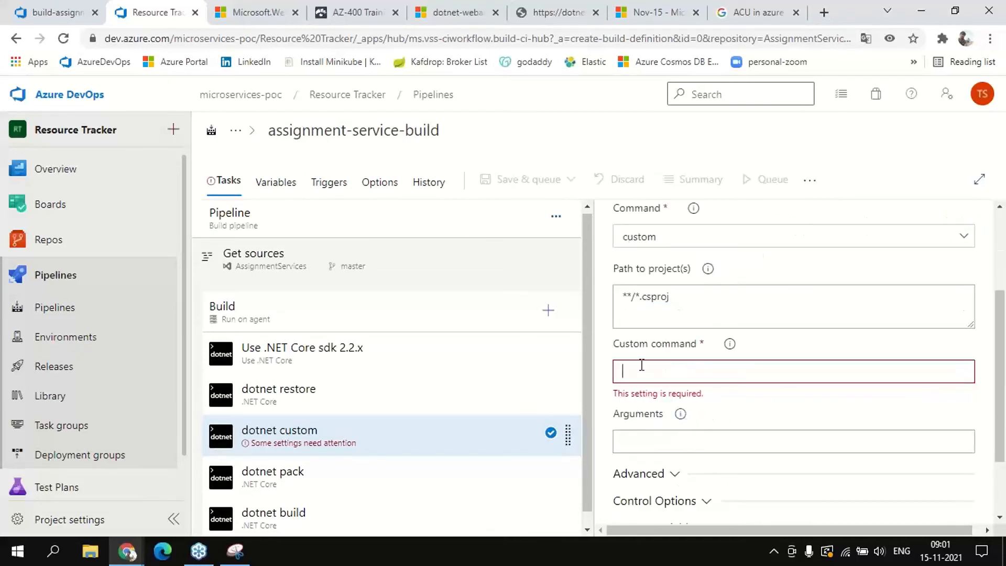
{"action": "left_click", "coordinate": [669, 237]}
{"action": "left_click", "coordinate": [664, 258]}
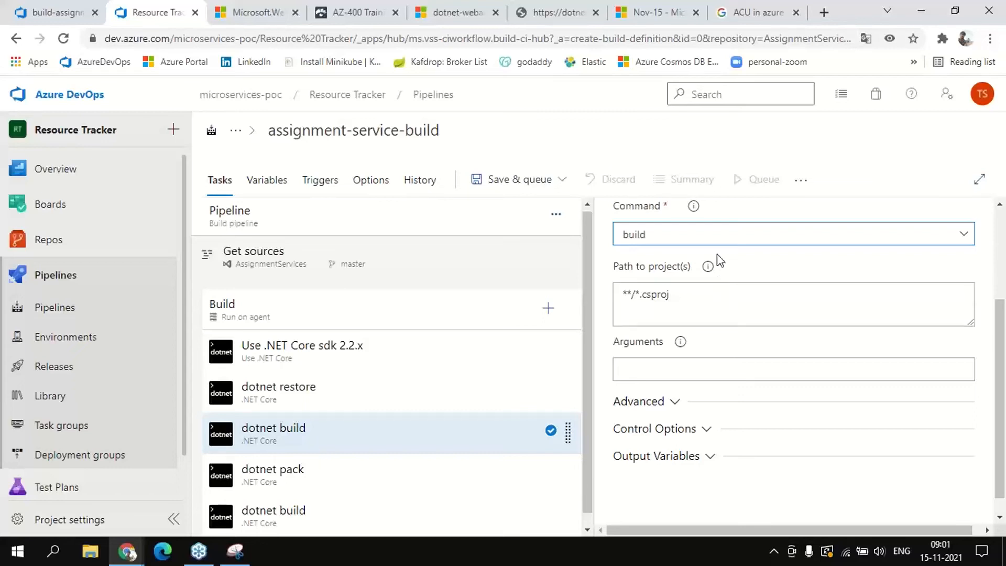
{"action": "left_click", "coordinate": [715, 237]}
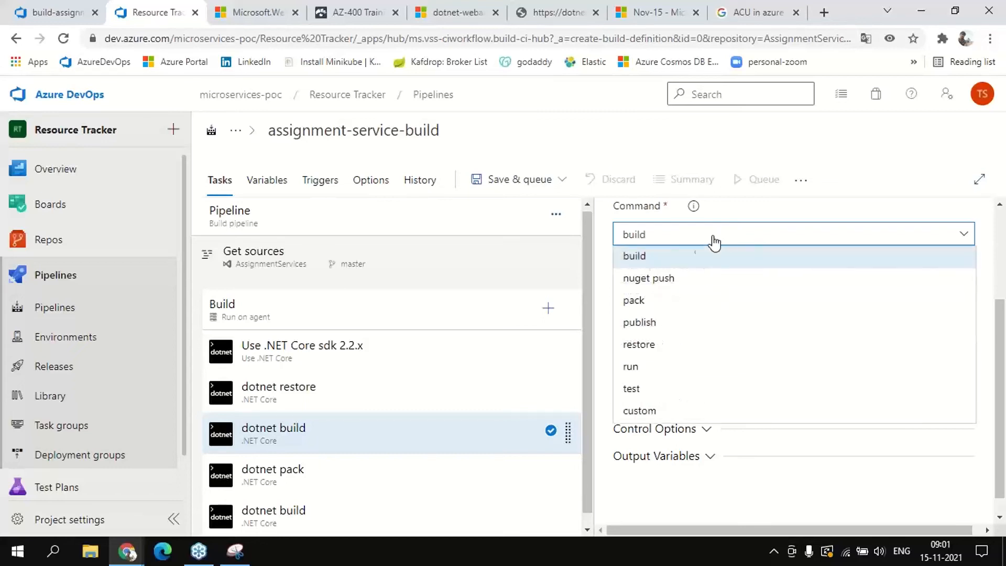
{"action": "left_click", "coordinate": [680, 258]}
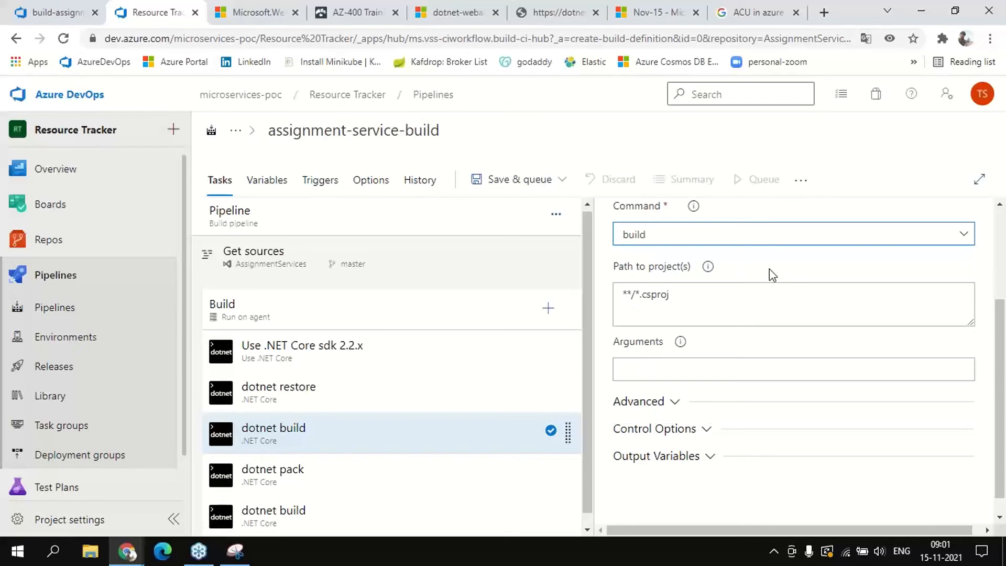
Check the dotnet pack task's settings and remove the extra dotnet build task below it
{"action": "left_click", "coordinate": [313, 477]}
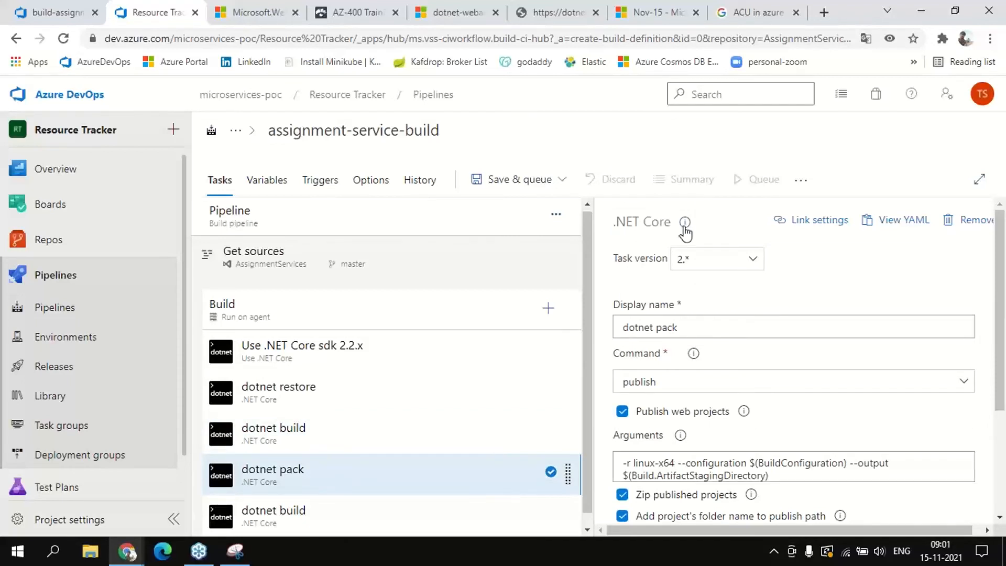
{"action": "scroll", "coordinate": [706, 264], "scroll_direction": "down", "scroll_amount": 2}
{"action": "scroll", "coordinate": [325, 519], "scroll_direction": "down", "scroll_amount": 1}
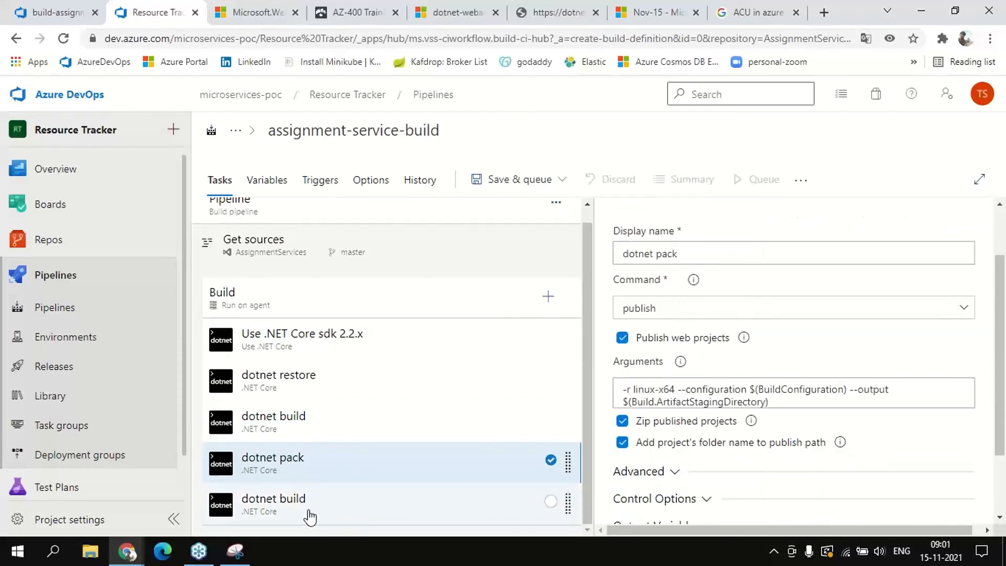
{"action": "left_click", "coordinate": [282, 512]}
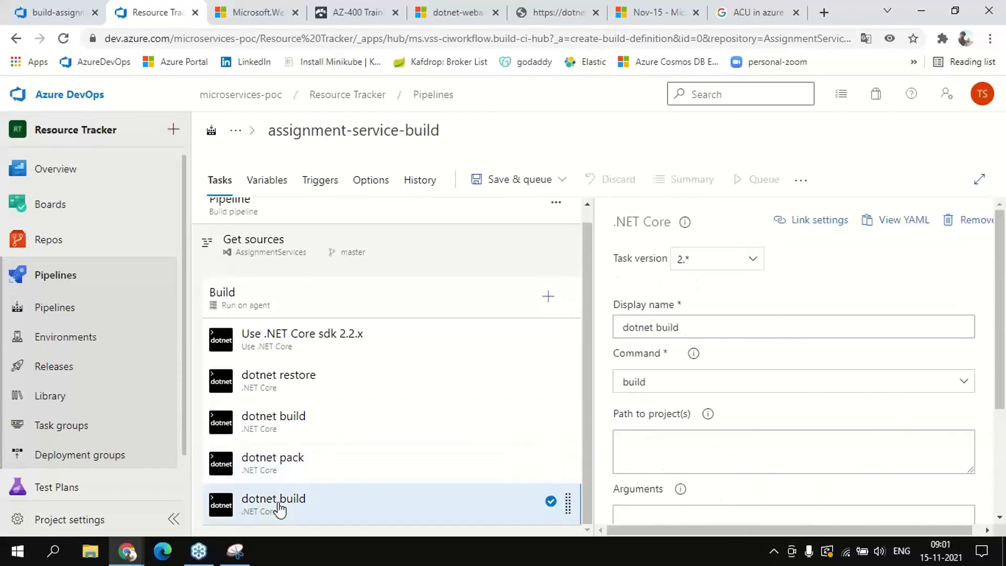
{"action": "right_click", "coordinate": [479, 513]}
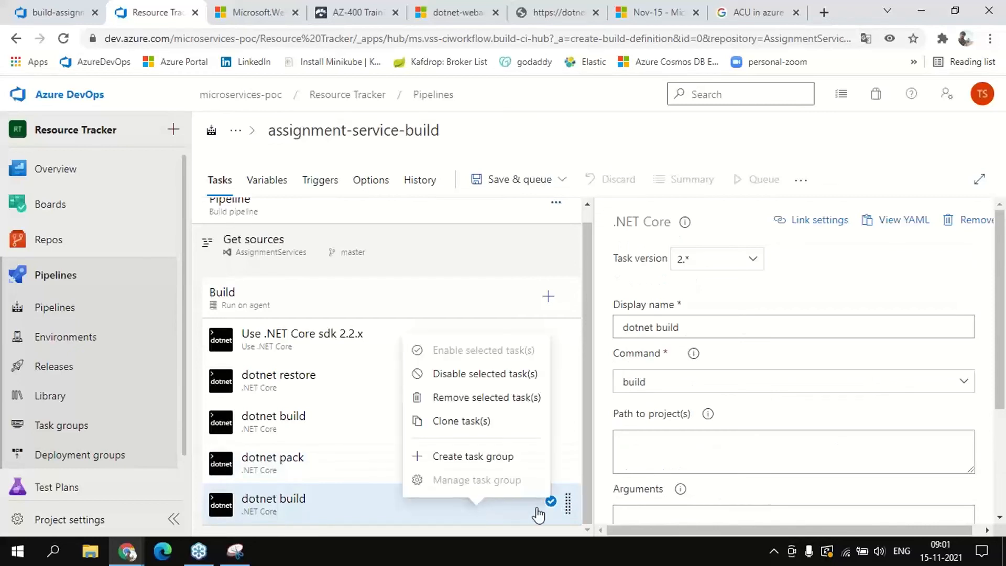
{"action": "left_click", "coordinate": [471, 398]}
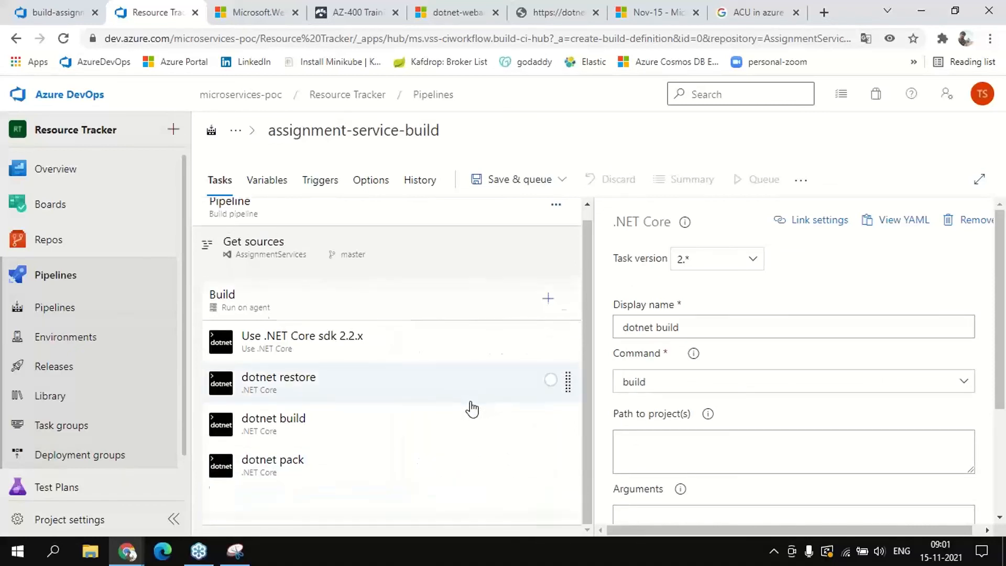
Add a Publish Pipeline Artifacts task to the Build job, checking the build-assignment-service pipeline for reference
{"action": "left_click", "coordinate": [239, 460]}
{"action": "left_click", "coordinate": [17, 8]}
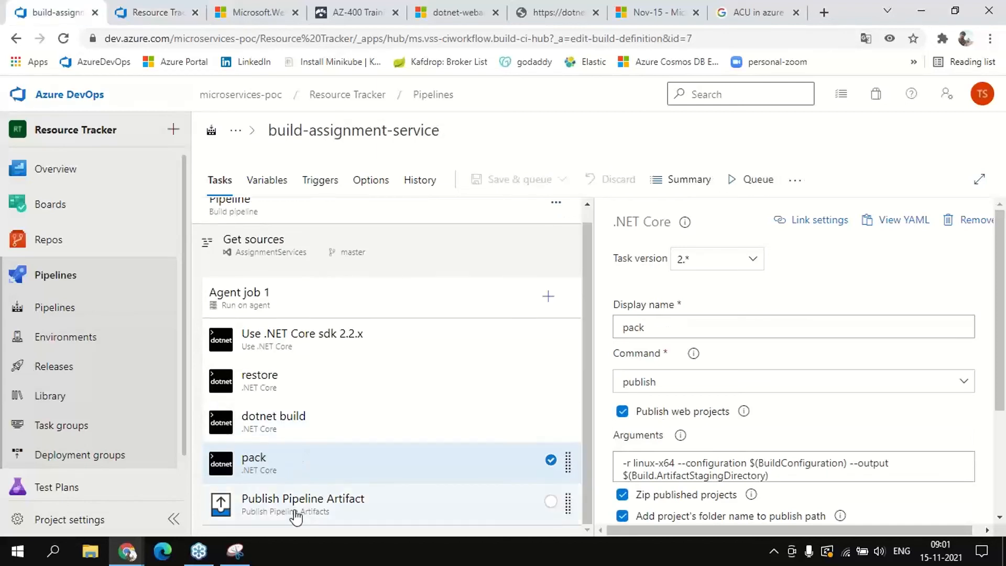
{"action": "left_click", "coordinate": [166, 14]}
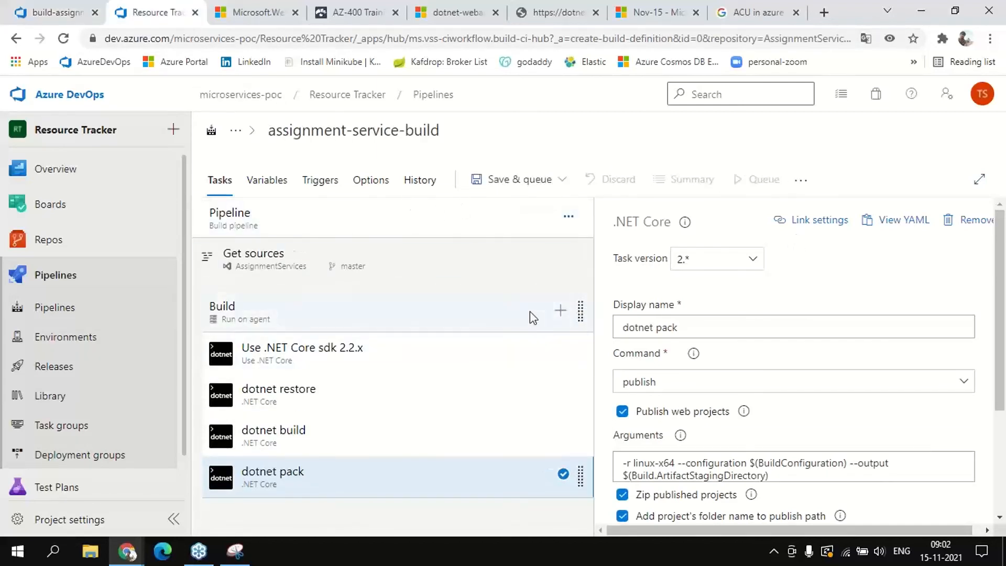
{"action": "left_click", "coordinate": [560, 312]}
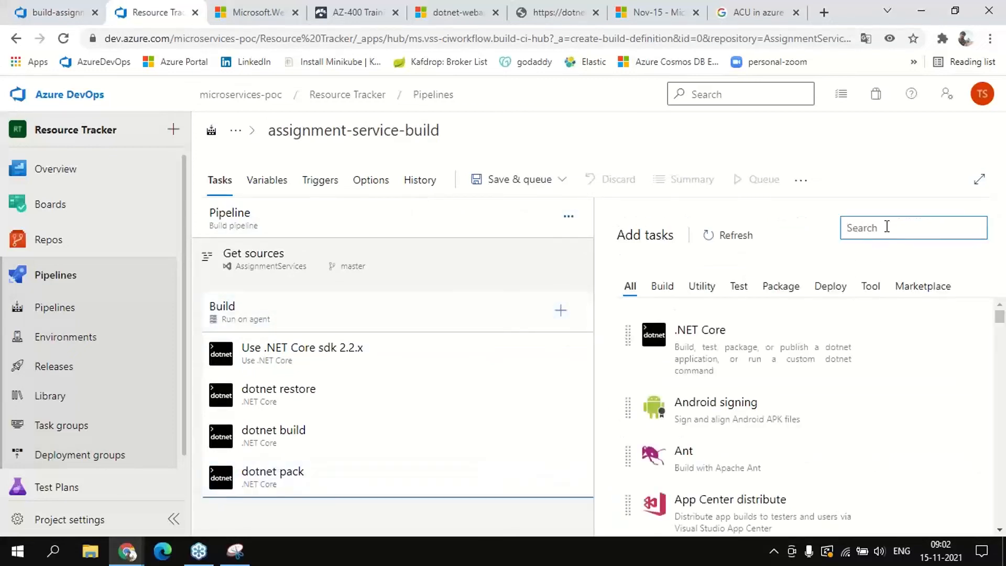
{"action": "type", "text": "upload"}
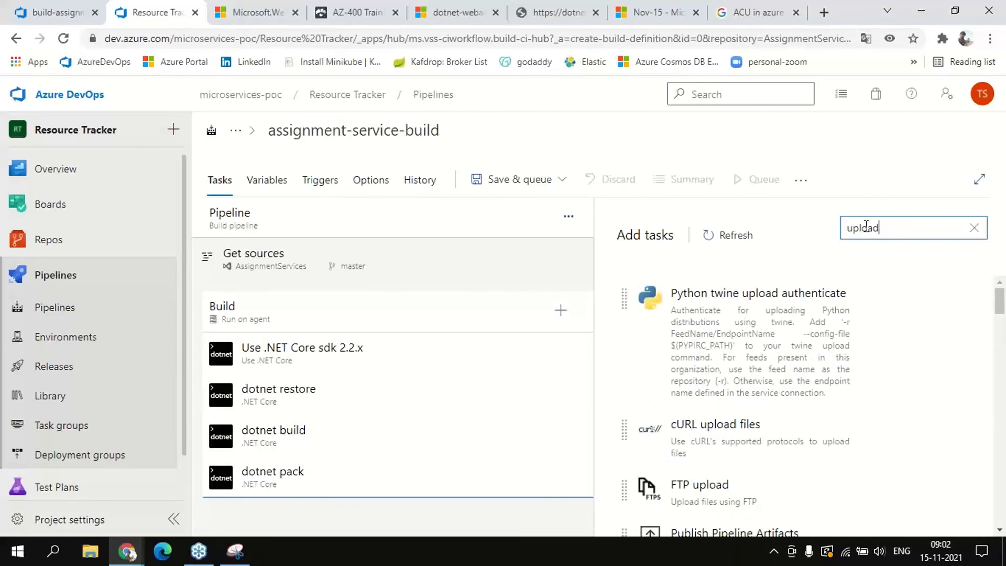
{"action": "double_click", "coordinate": [866, 226]}
{"action": "type", "text": "publish"}
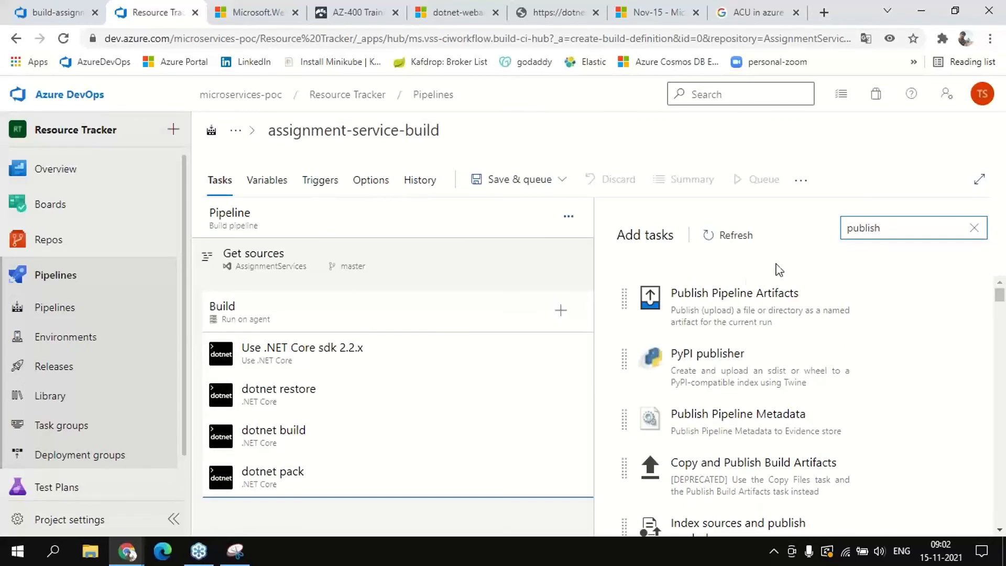
{"action": "left_click", "coordinate": [734, 294]}
{"action": "left_click", "coordinate": [927, 358]}
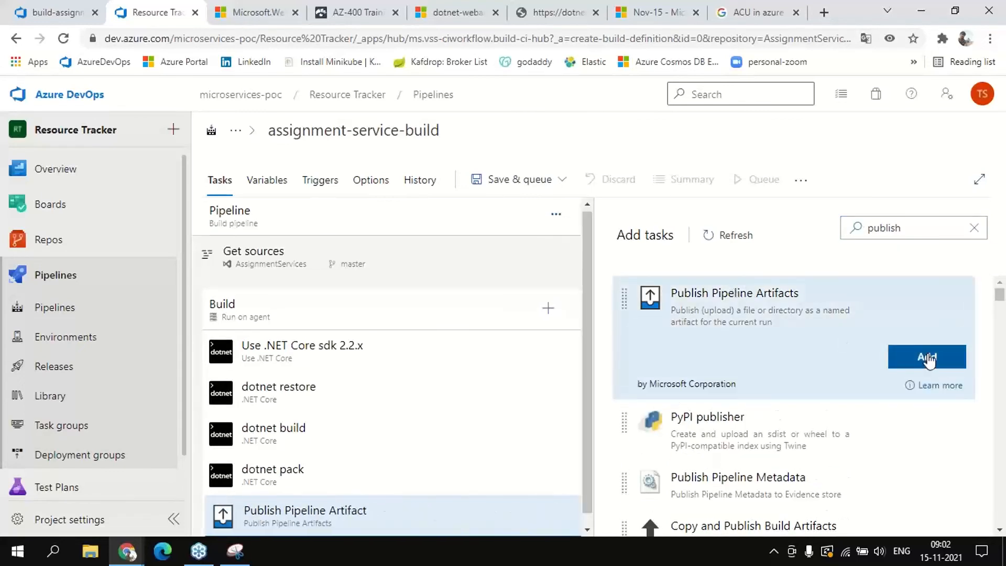
Set the Publish Pipeline Artifact task's file or directory path to $(Build.ArtifactStagingDirectory), copied from the dotnet pack task's arguments
{"action": "left_click", "coordinate": [394, 516]}
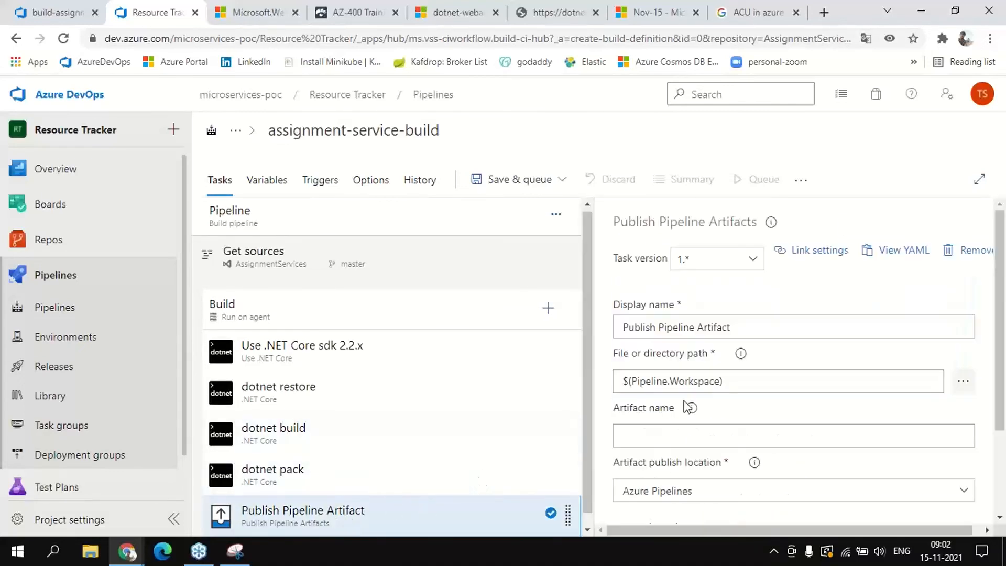
{"action": "left_click", "coordinate": [723, 381]}
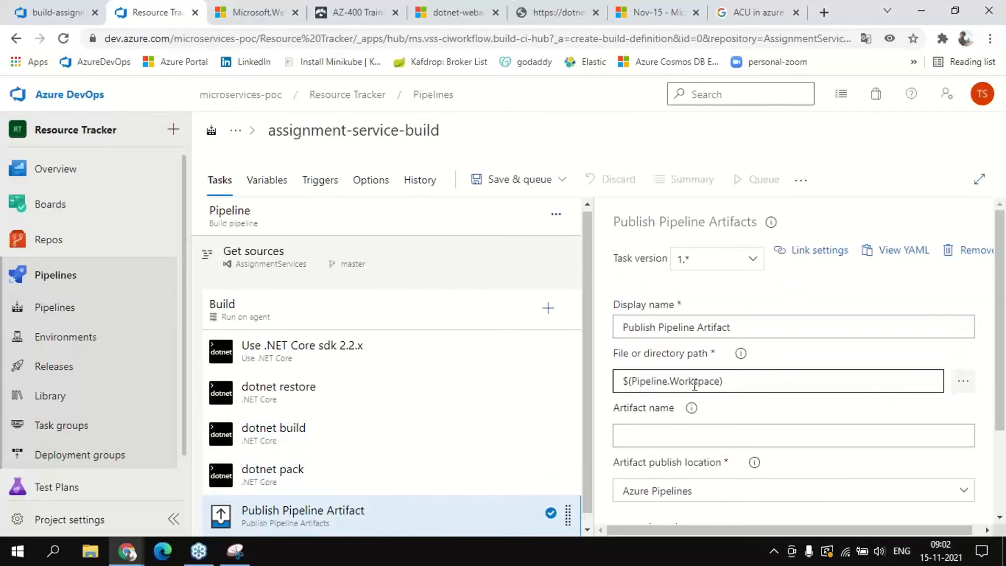
{"action": "left_click", "coordinate": [361, 479]}
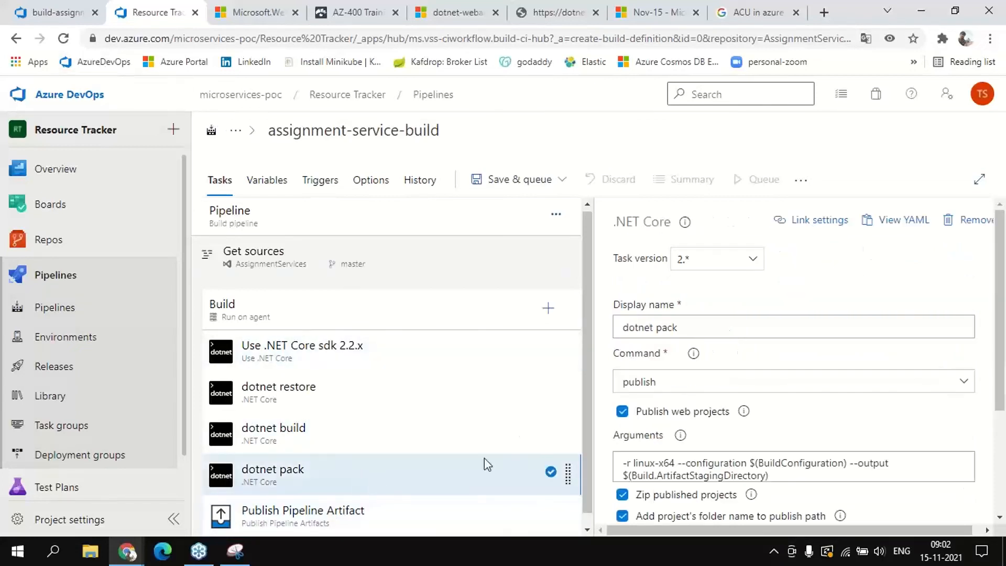
{"action": "left_click", "coordinate": [779, 466]}
{"action": "left_click_drag", "start_coordinate": [776, 476], "coordinate": [617, 482]}
{"action": "key", "text": "ctrl+c"}
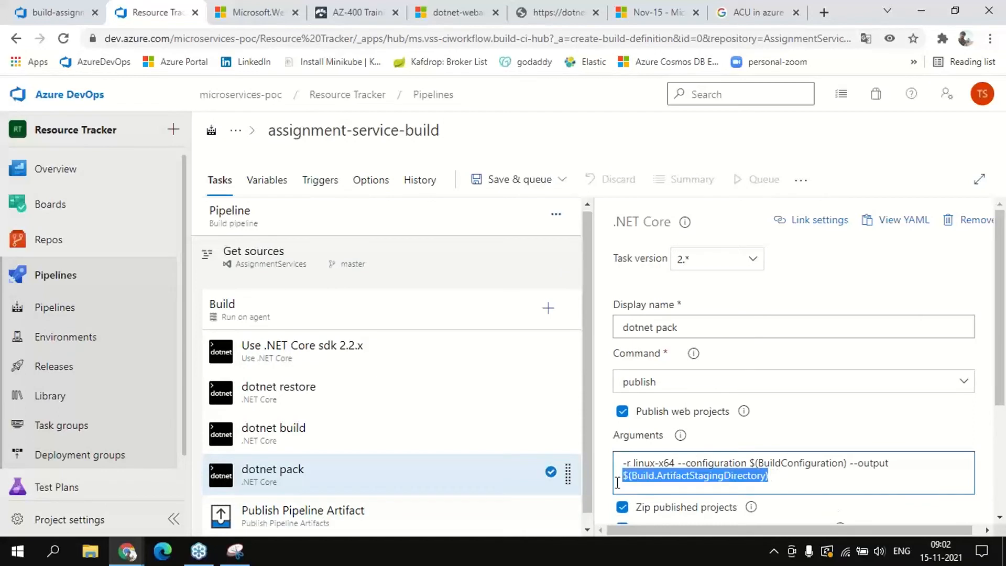
{"action": "left_click", "coordinate": [409, 524]}
{"action": "left_click", "coordinate": [738, 379]}
{"action": "key", "text": "ctrl+a"}
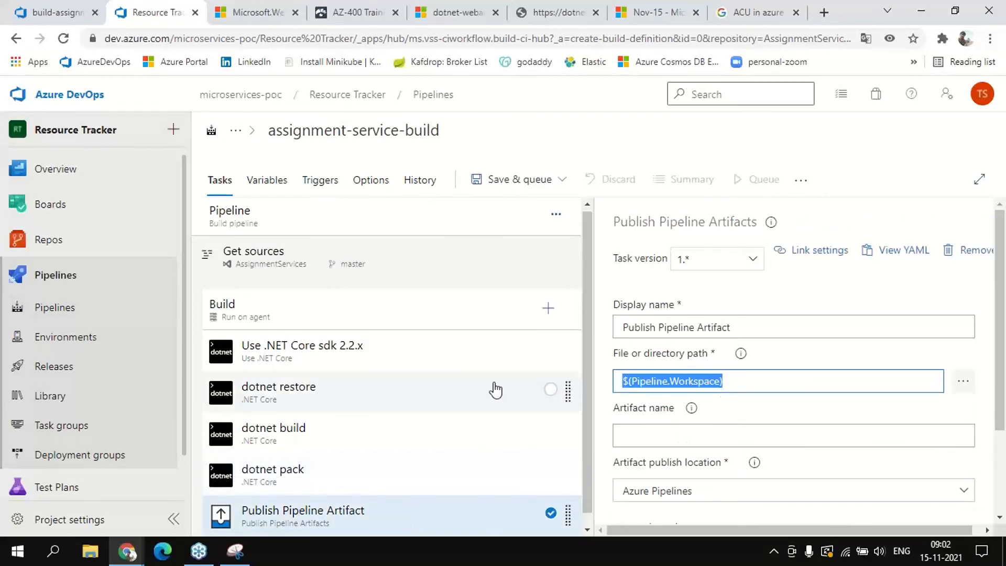
{"action": "key", "text": "ctrl+v"}
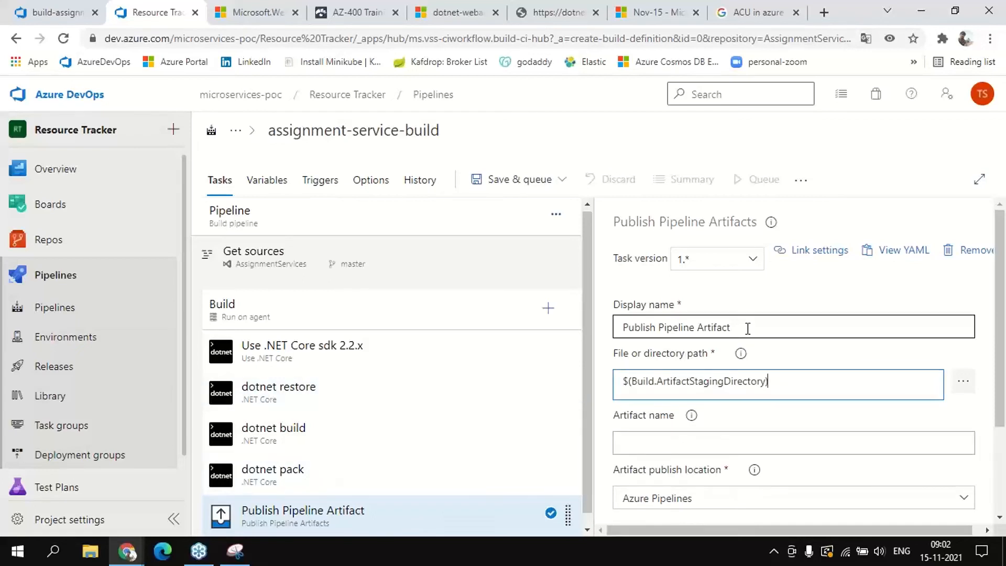
Set the Publish Pipeline Artifact task's artifact name to drop
{"action": "left_click_drag", "start_coordinate": [743, 328], "coordinate": [764, 328]}
{"action": "scroll", "coordinate": [804, 372], "scroll_direction": "down", "scroll_amount": 1}
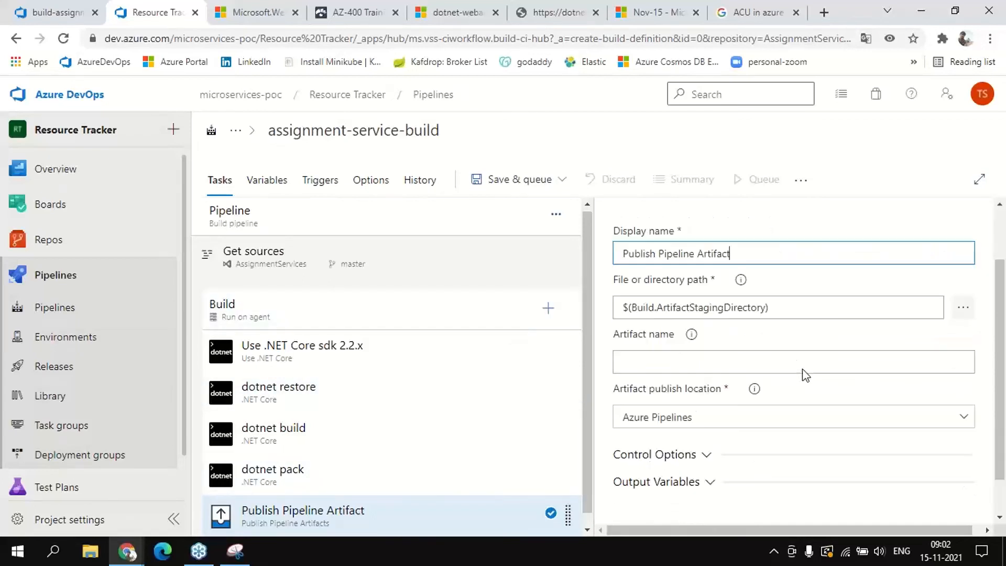
{"action": "left_click", "coordinate": [679, 360]}
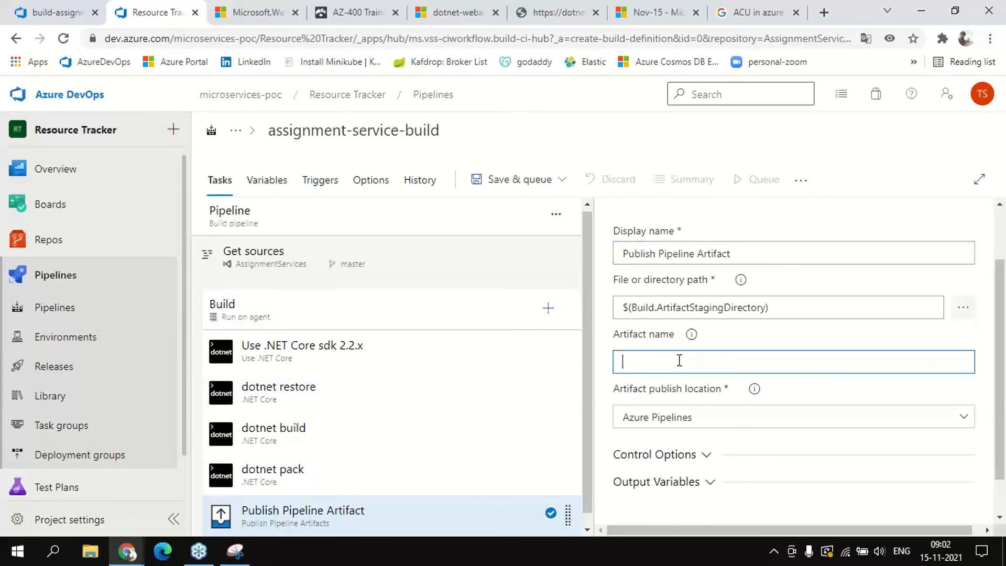
{"action": "type", "text": "drop"}
{"action": "left_click_drag", "start_coordinate": [613, 338], "coordinate": [668, 335]}
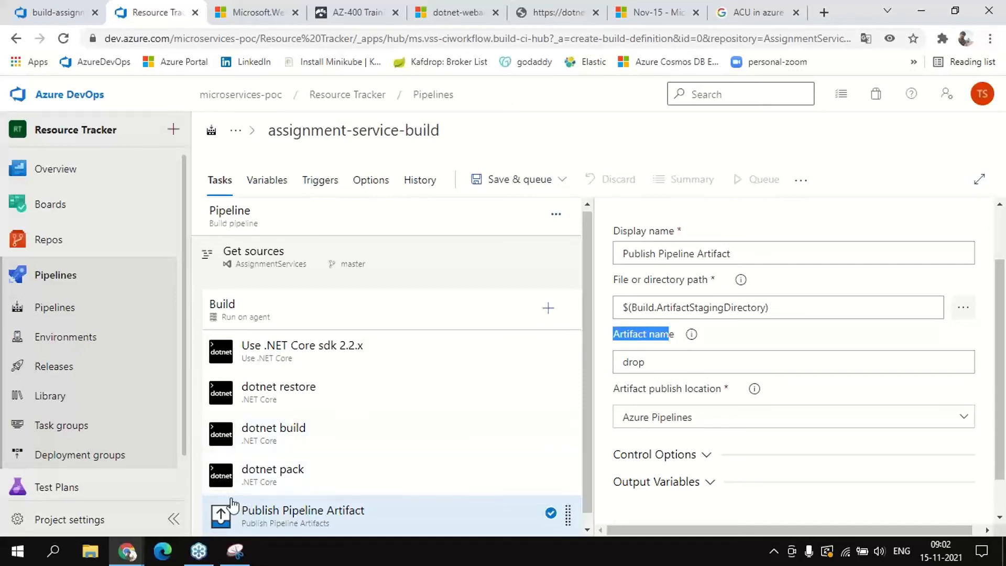
Compare the dotnet pack task's --output argument with the Publish Pipeline Artifact task's file or directory path
{"action": "left_click", "coordinate": [293, 488]}
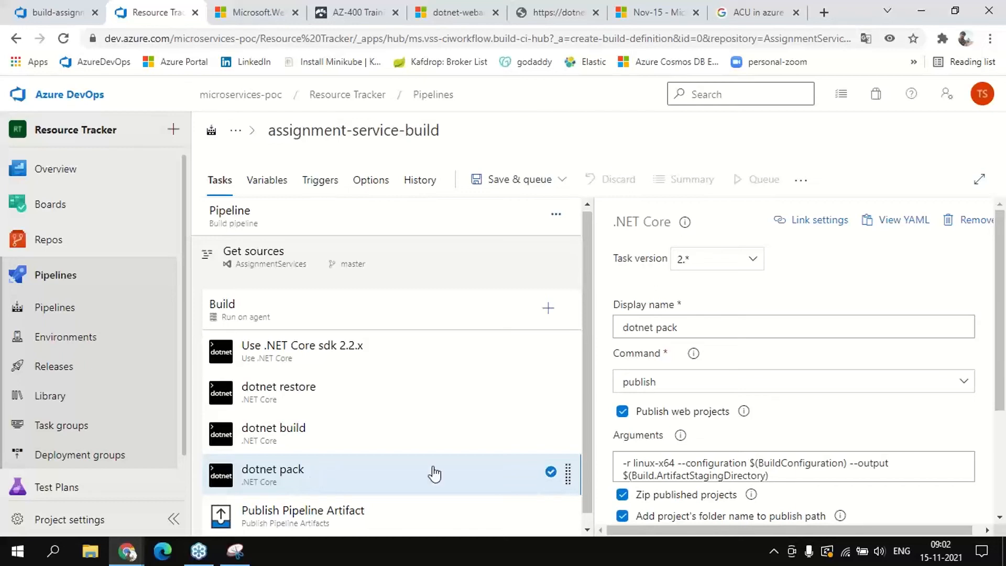
{"action": "double_click", "coordinate": [854, 464]}
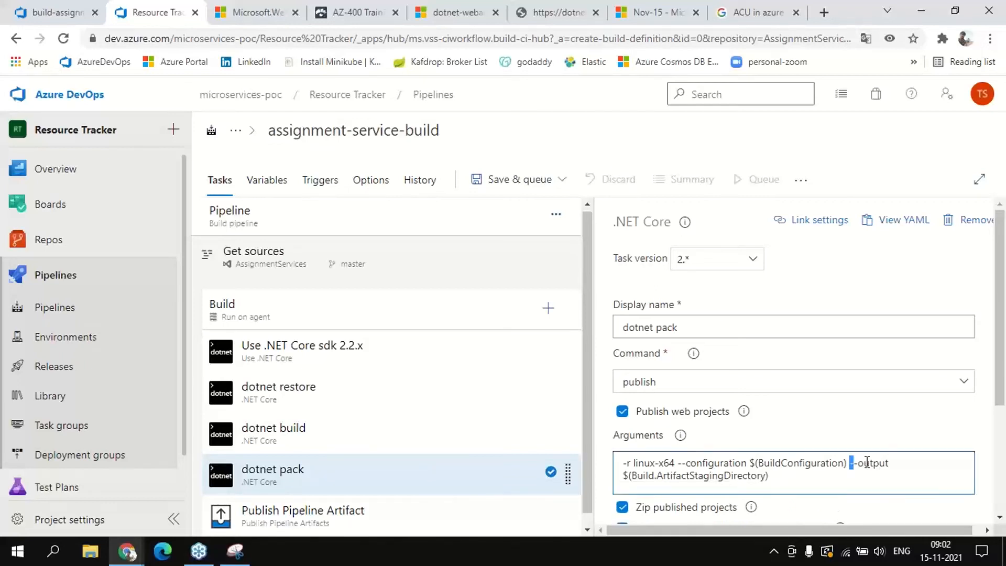
{"action": "left_click", "coordinate": [777, 475]}
{"action": "left_click_drag", "start_coordinate": [777, 475], "coordinate": [628, 475]}
{"action": "scroll", "coordinate": [333, 474], "scroll_direction": "down", "scroll_amount": 1}
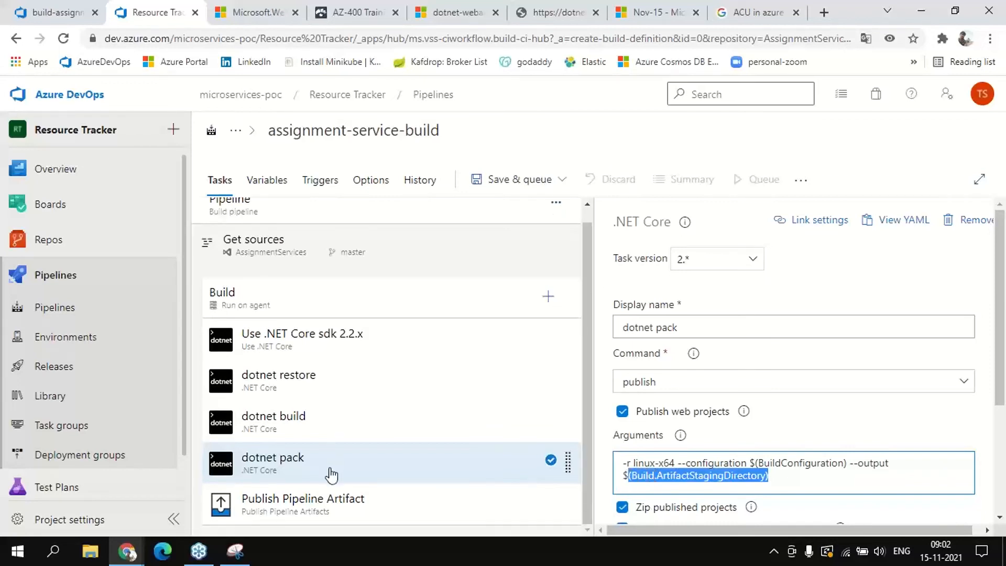
{"action": "left_click", "coordinate": [344, 511]}
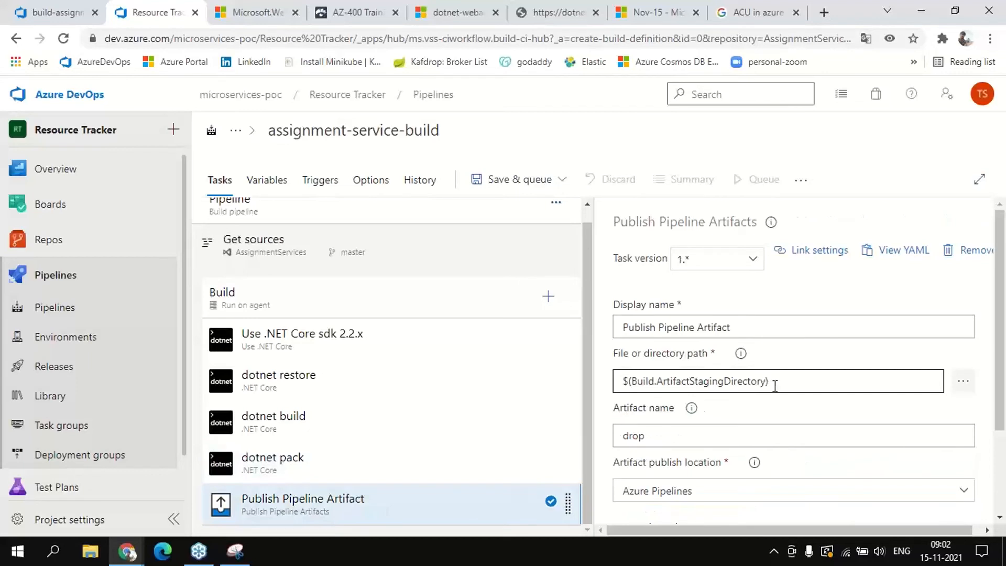
{"action": "left_click_drag", "start_coordinate": [775, 381], "coordinate": [623, 382]}
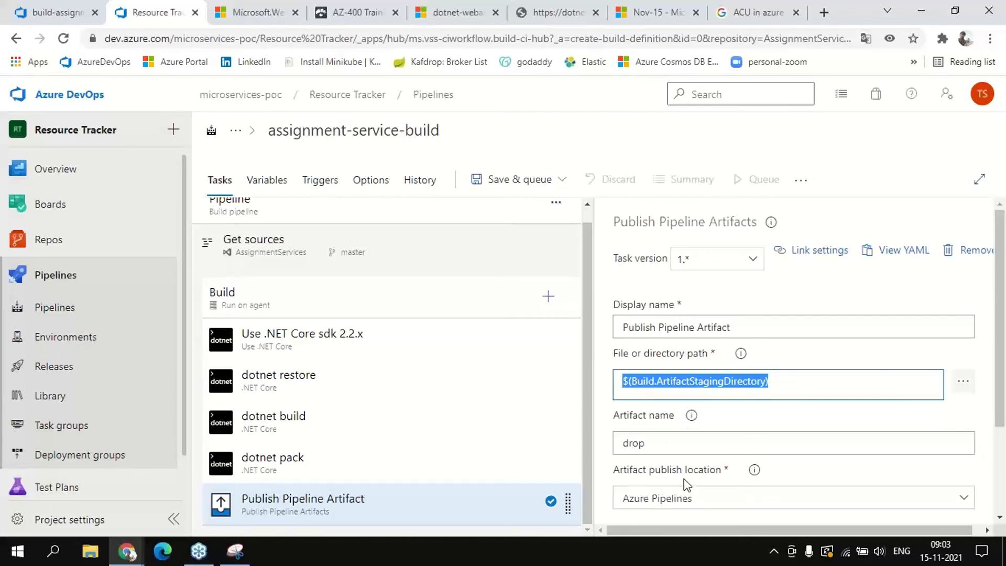
{"action": "scroll", "coordinate": [685, 479], "scroll_direction": "down", "scroll_amount": 3}
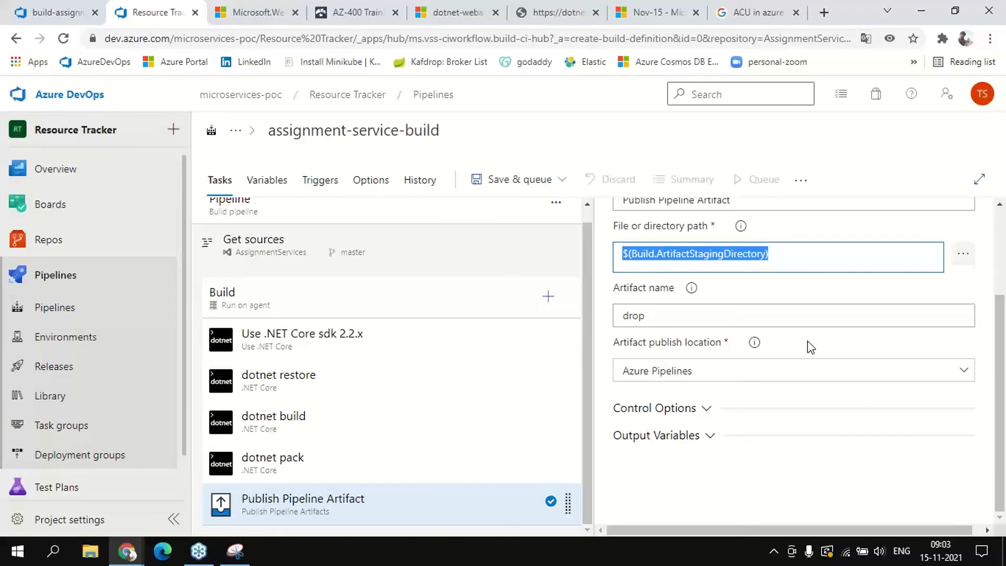
Review the dotnet pack task's full arguments, especially the output directory, and return to the Publish Pipeline Artifact task
{"action": "left_click", "coordinate": [299, 464]}
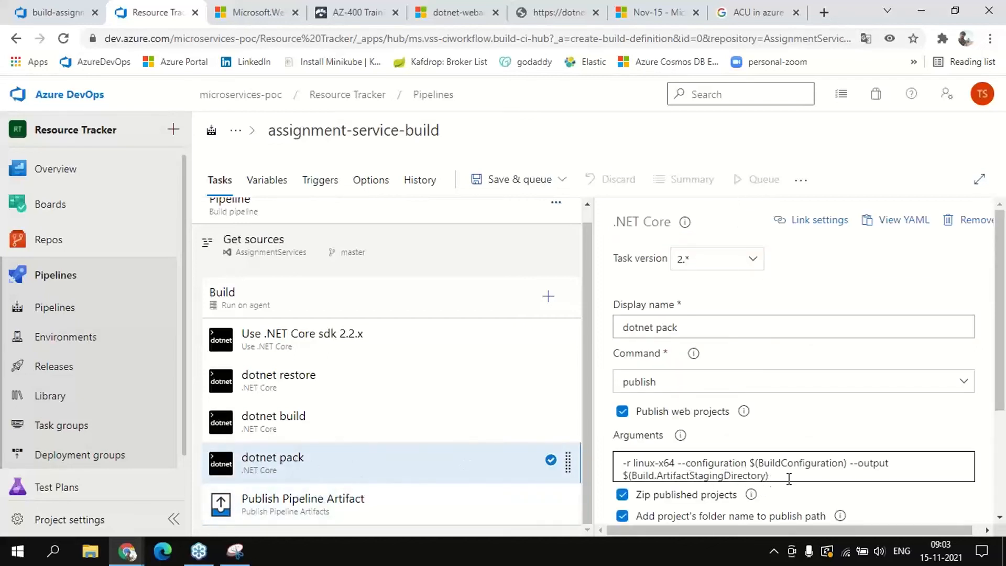
{"action": "left_click_drag", "start_coordinate": [789, 479], "coordinate": [611, 462]}
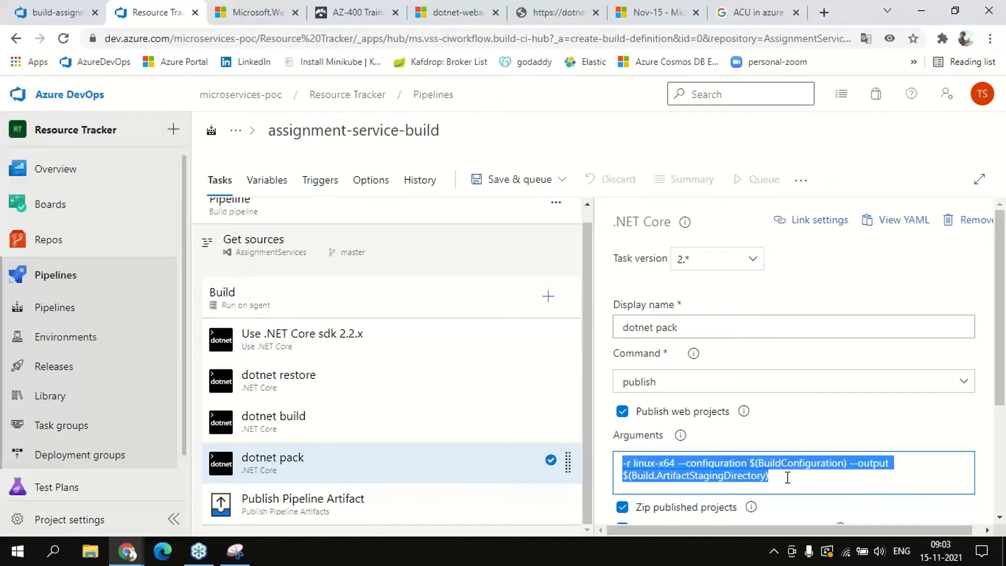
{"action": "left_click_drag", "start_coordinate": [787, 478], "coordinate": [617, 458]}
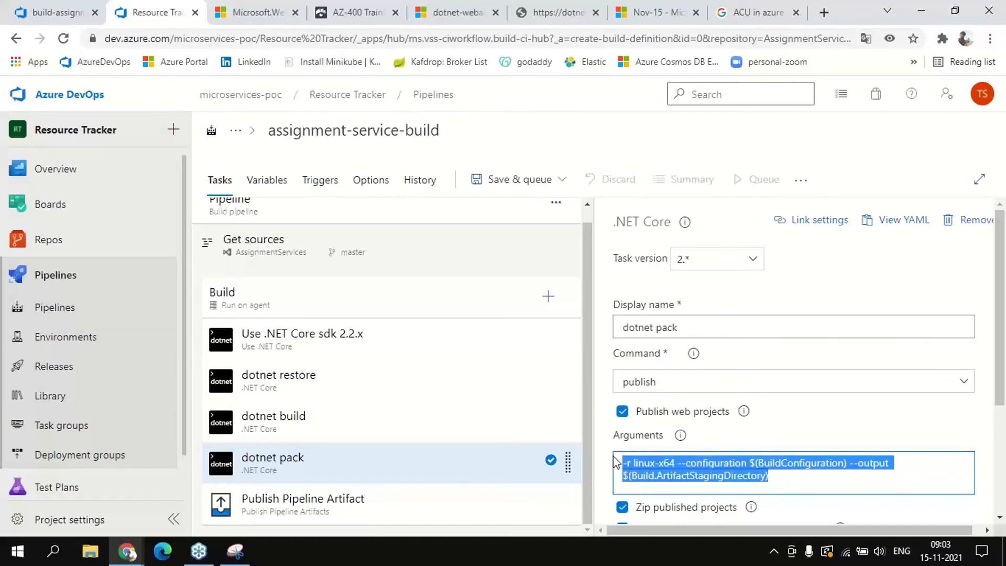
{"action": "left_click", "coordinate": [783, 479]}
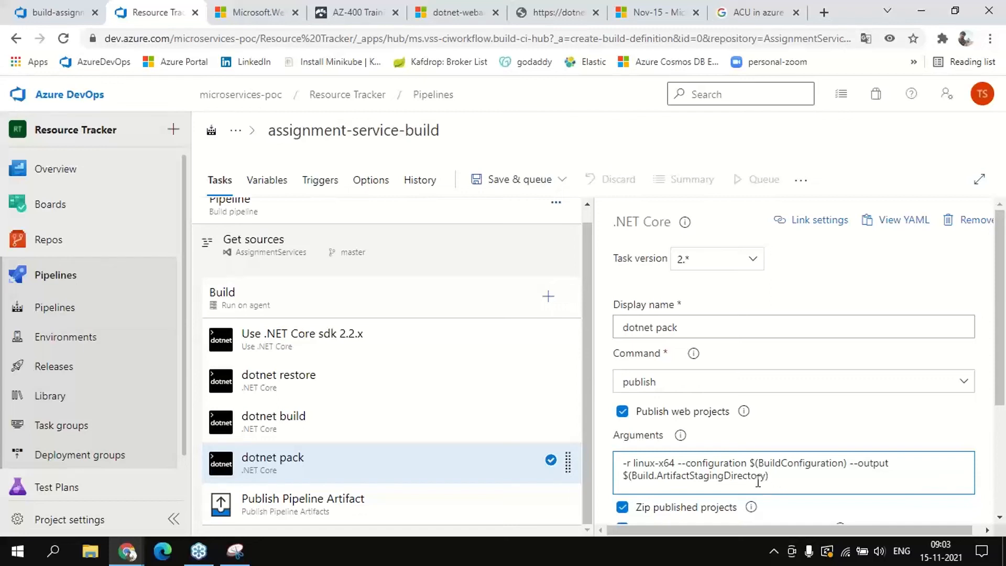
{"action": "left_click", "coordinate": [337, 504]}
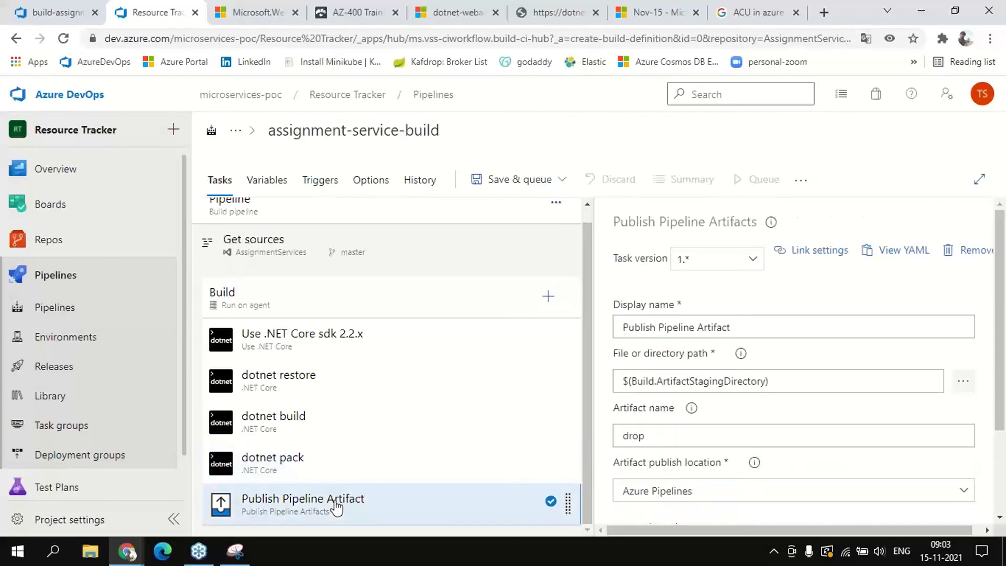
{"action": "left_click", "coordinate": [395, 471]}
{"action": "left_click_drag", "start_coordinate": [770, 480], "coordinate": [608, 478]}
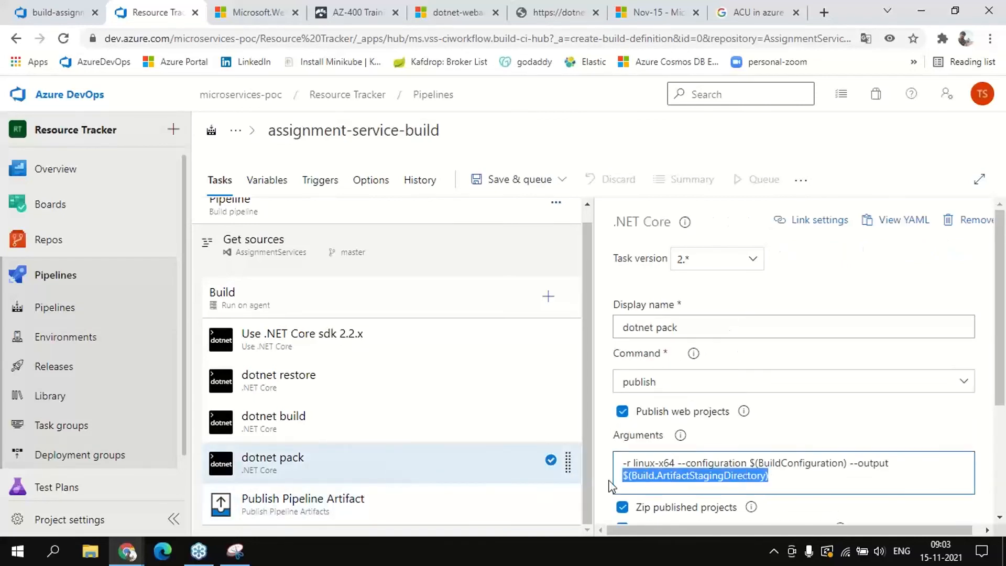
{"action": "left_click", "coordinate": [363, 502]}
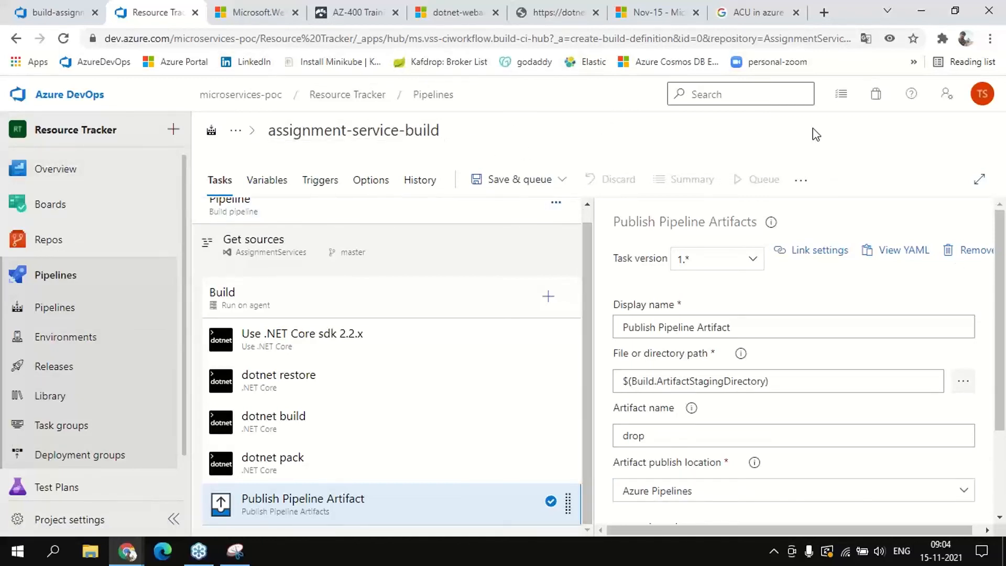
Save the assignment-service-build pipeline and run it on the Azure Pipelines agent pool without a save comment
{"action": "left_click", "coordinate": [500, 184]}
{"action": "left_click", "coordinate": [497, 206]}
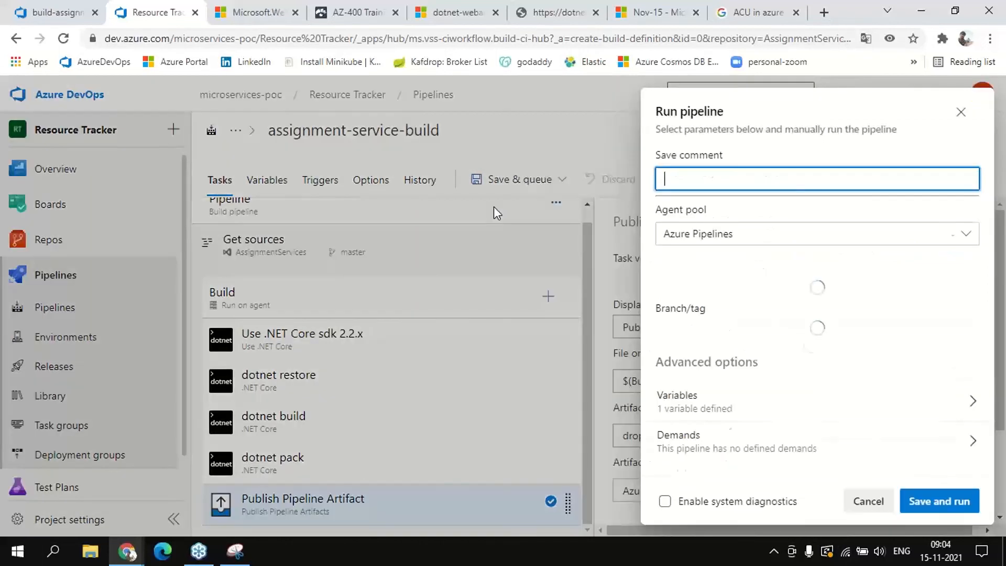
{"action": "left_click", "coordinate": [944, 513]}
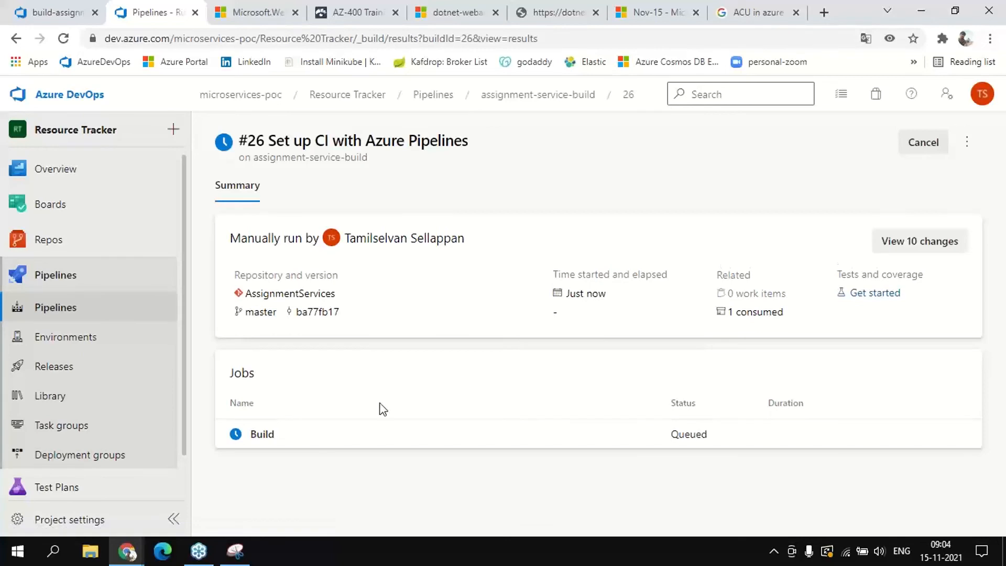
Open the Build job's log in the newly started run and check the log's additional options
{"action": "left_click", "coordinate": [253, 439]}
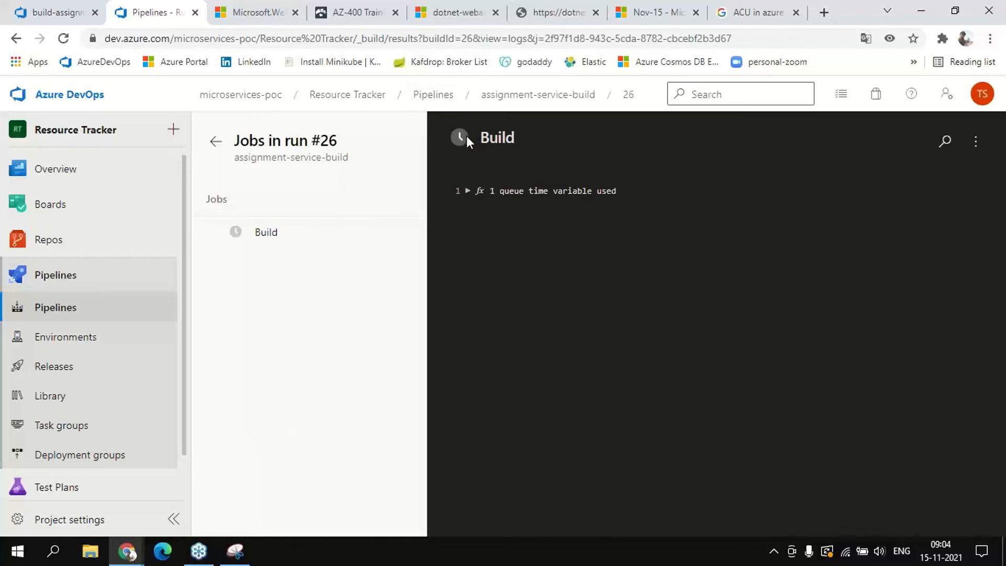
{"action": "left_click", "coordinate": [266, 232]}
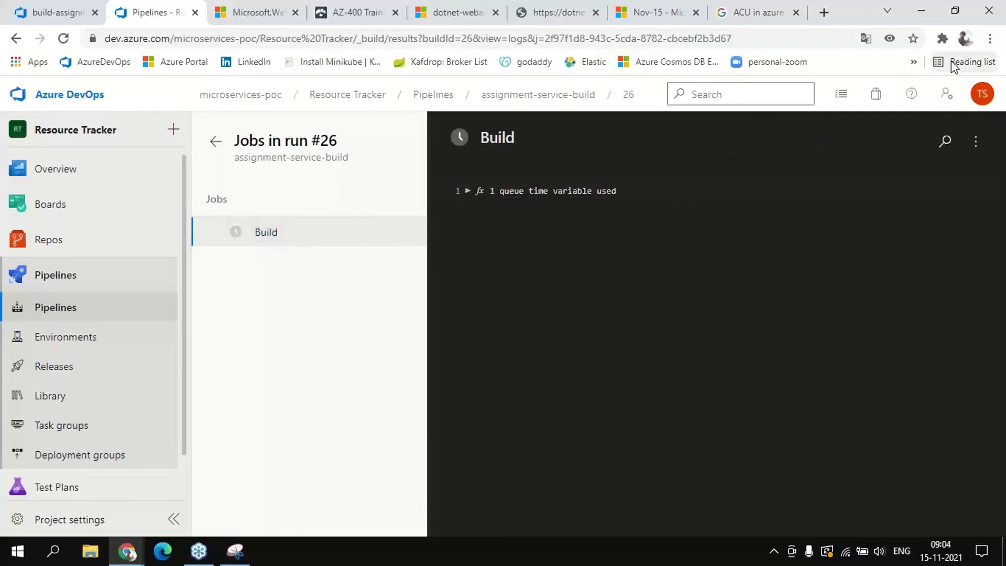
{"action": "left_click", "coordinate": [994, 43]}
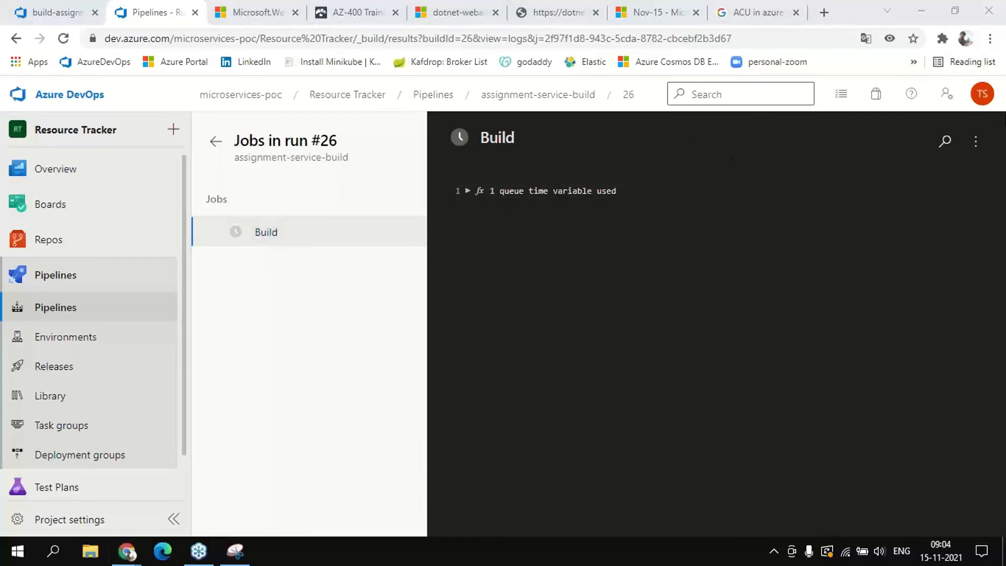
{"action": "left_click", "coordinate": [975, 143]}
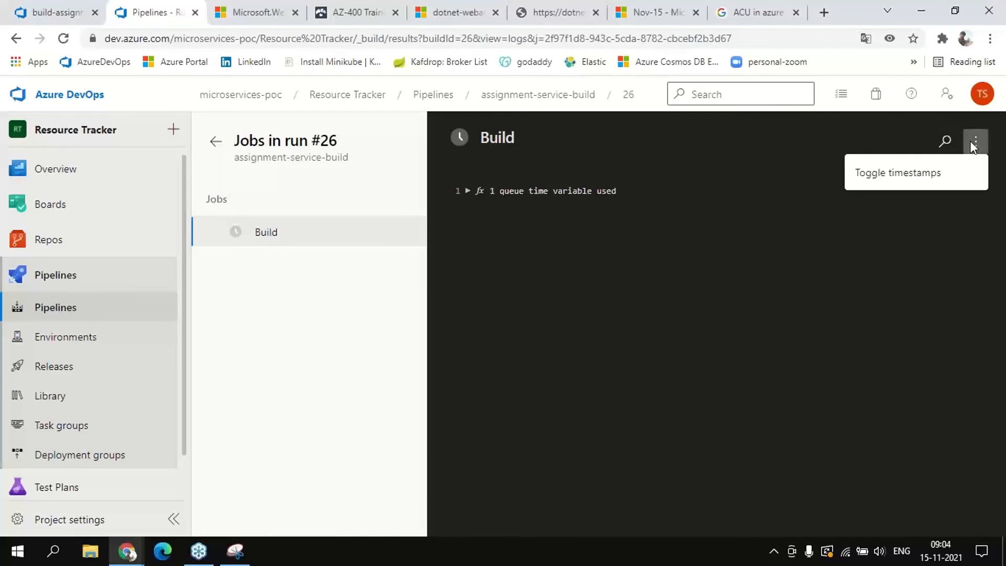
Reopen run #26 of assignment-service-build from the pipelines list and examine its Build job's log
{"action": "left_click", "coordinate": [61, 317]}
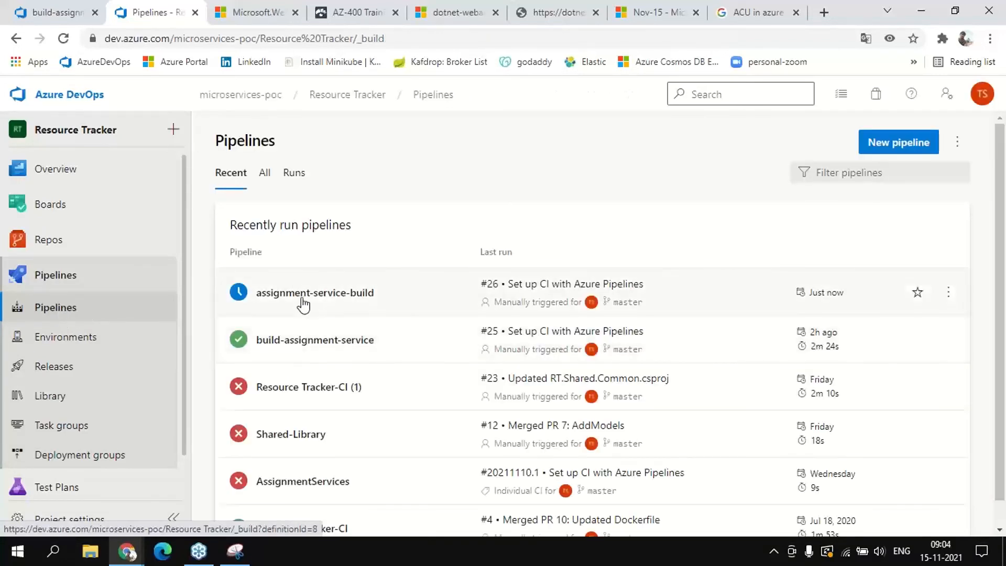
{"action": "left_click", "coordinate": [304, 301]}
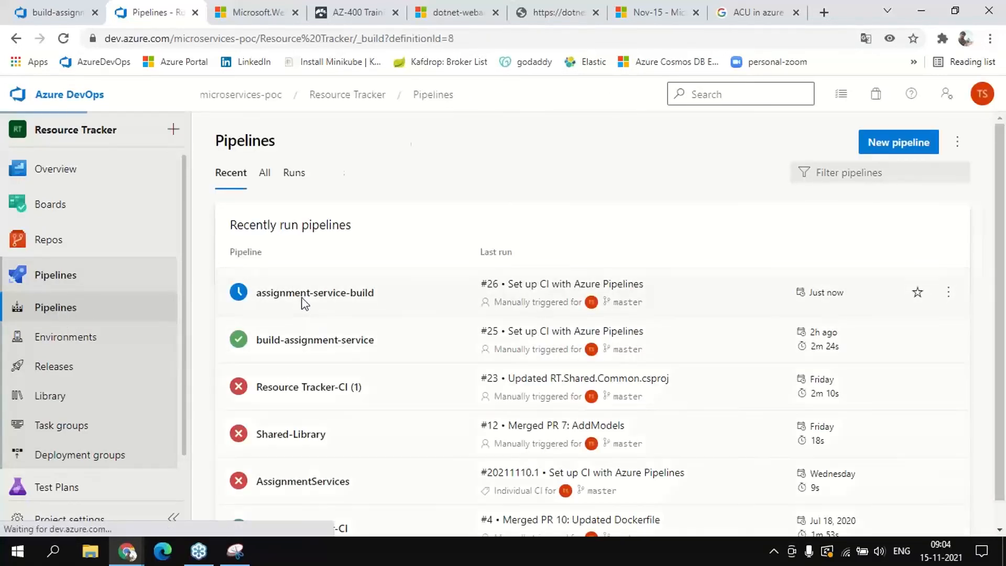
{"action": "left_click", "coordinate": [347, 256]}
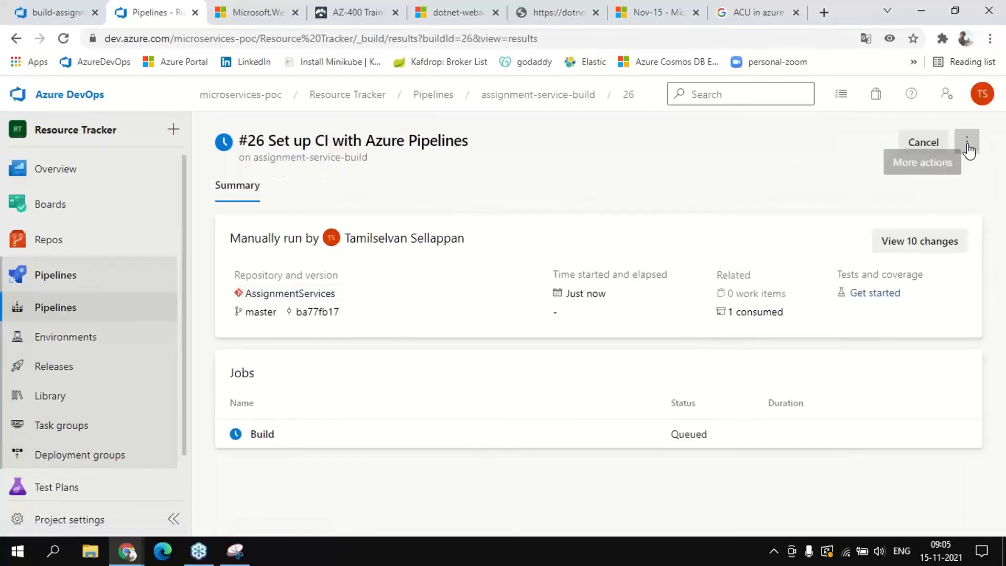
{"action": "left_click", "coordinate": [968, 146]}
{"action": "left_click", "coordinate": [263, 436]}
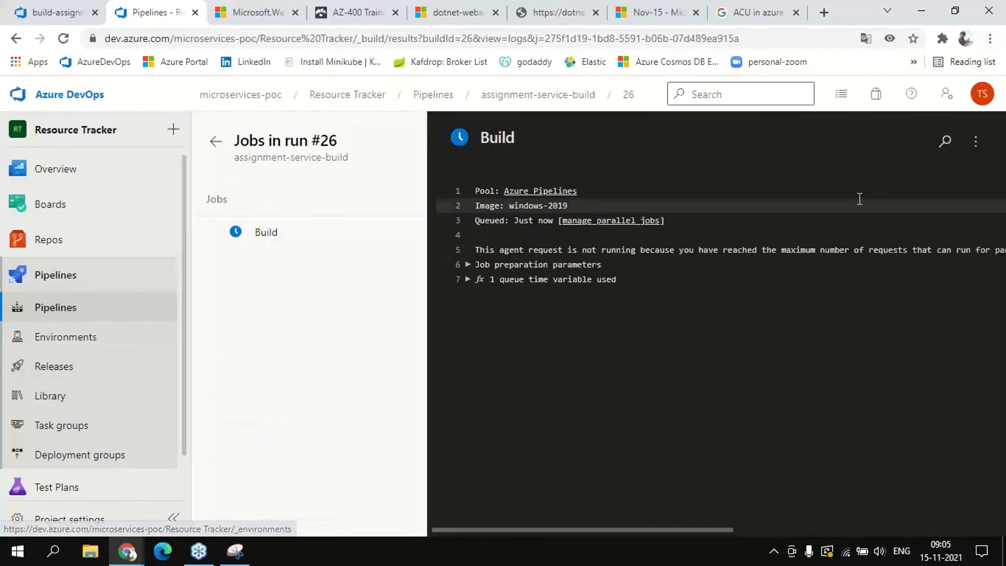
{"action": "left_click", "coordinate": [262, 232]}
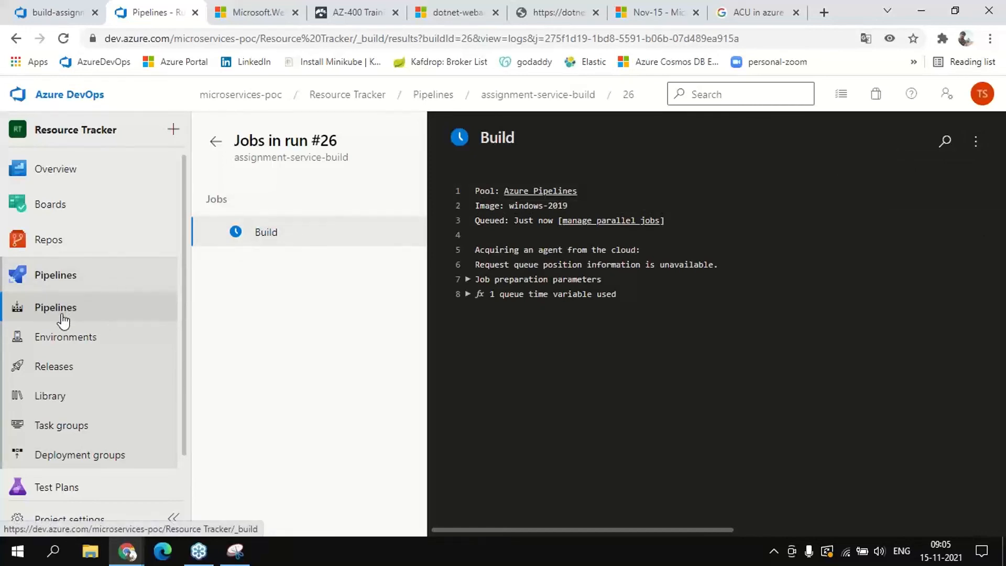
Find assignment-service-build in the list of all pipelines and open its definition for editing
{"action": "left_click", "coordinate": [56, 278]}
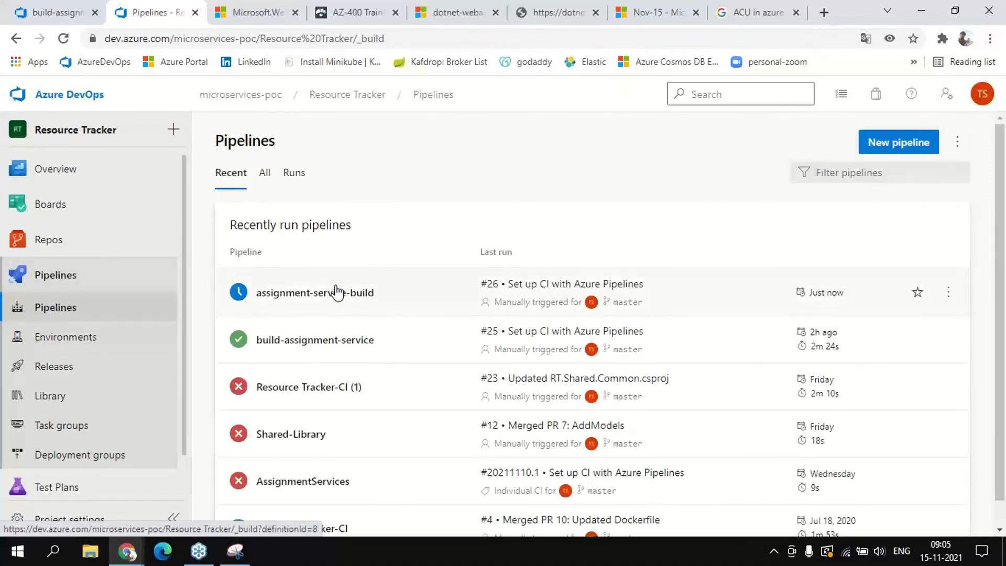
{"action": "left_click", "coordinate": [264, 175]}
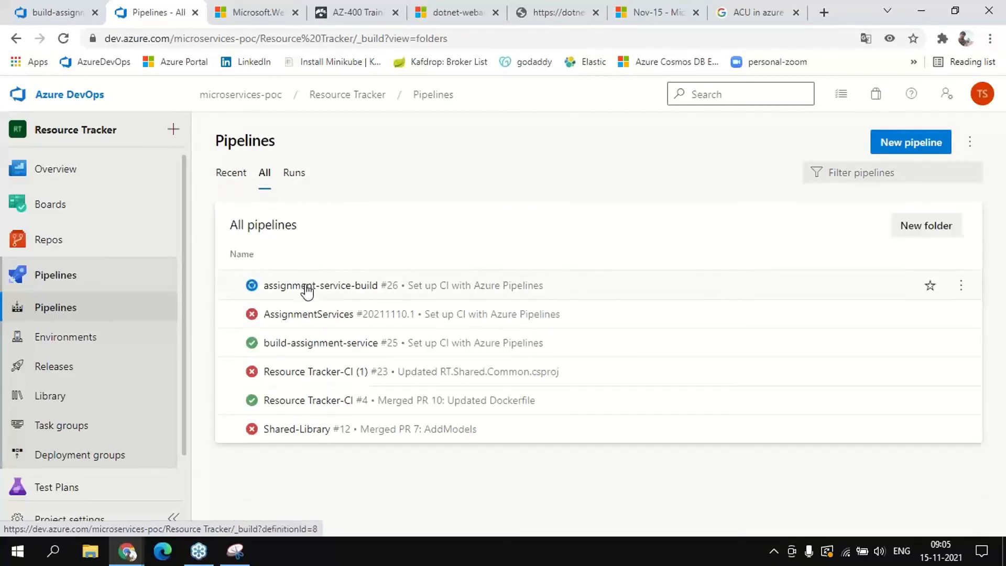
{"action": "left_click", "coordinate": [307, 287]}
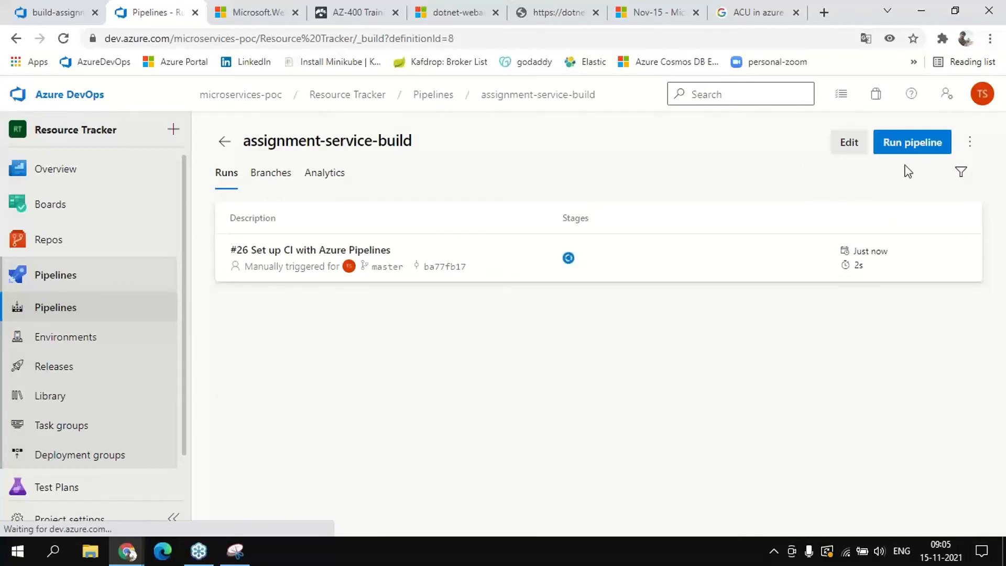
{"action": "left_click", "coordinate": [849, 151]}
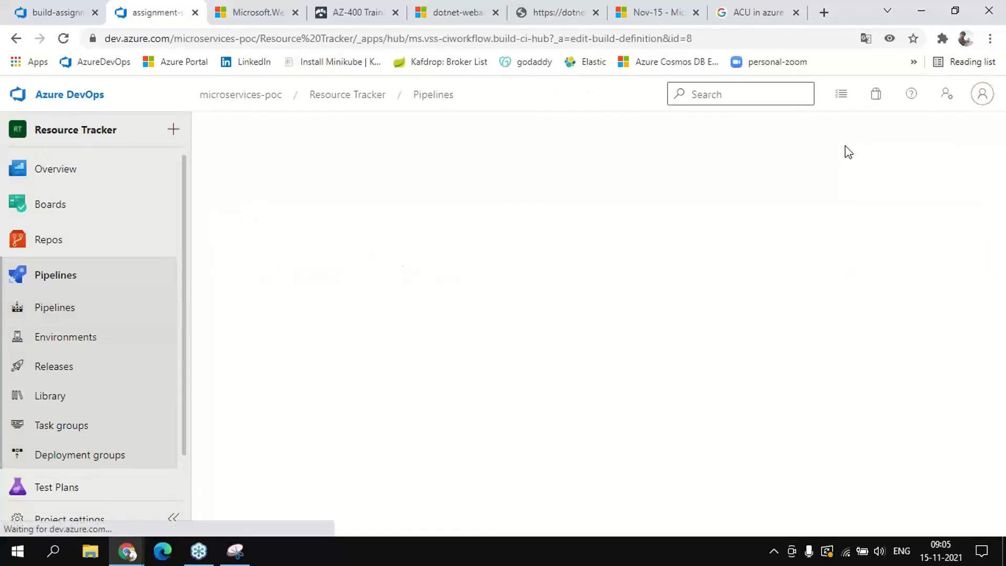
{"action": "scroll", "coordinate": [465, 336], "scroll_direction": "down", "scroll_amount": 1}
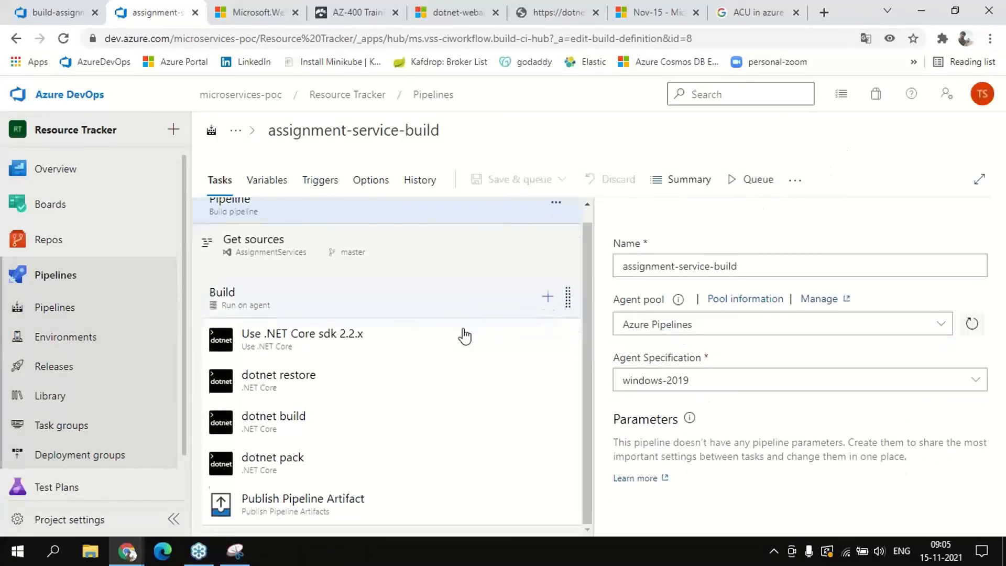
Check the pipeline's variables and the Publish Pipeline Artifact task's settings
{"action": "left_click", "coordinate": [263, 184]}
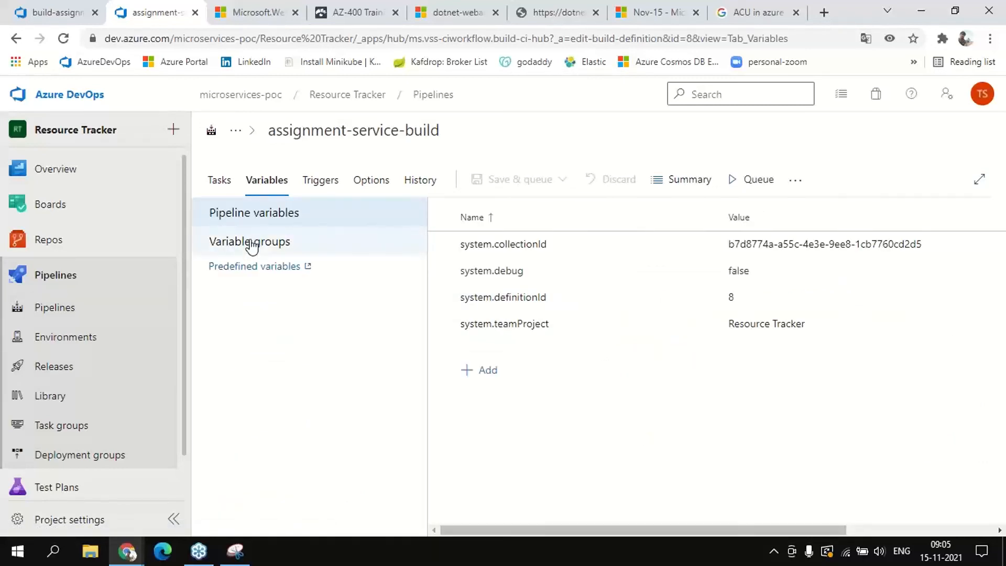
{"action": "left_click", "coordinate": [227, 187]}
{"action": "scroll", "coordinate": [393, 395], "scroll_direction": "down", "scroll_amount": 1}
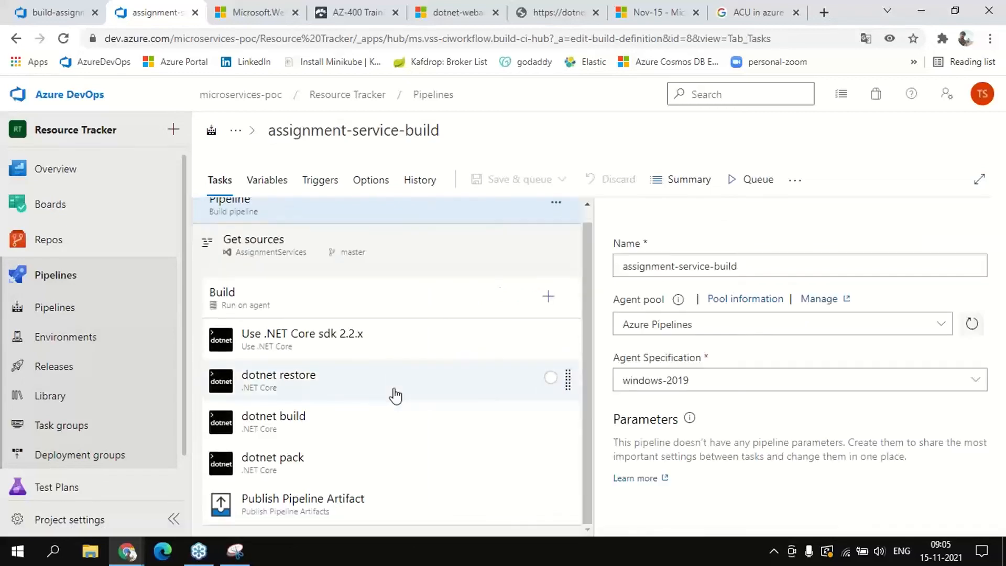
{"action": "left_click", "coordinate": [364, 495]}
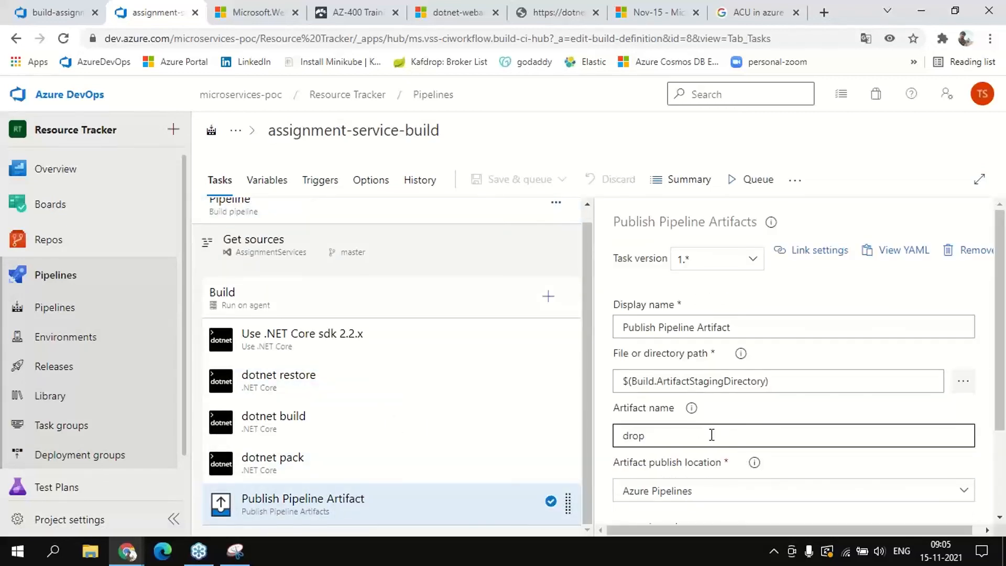
Check the artifact name specified in the Publish Pipeline Artifact task
{"action": "left_click", "coordinate": [656, 434]}
{"action": "left_click_drag", "start_coordinate": [661, 435], "coordinate": [620, 433]}
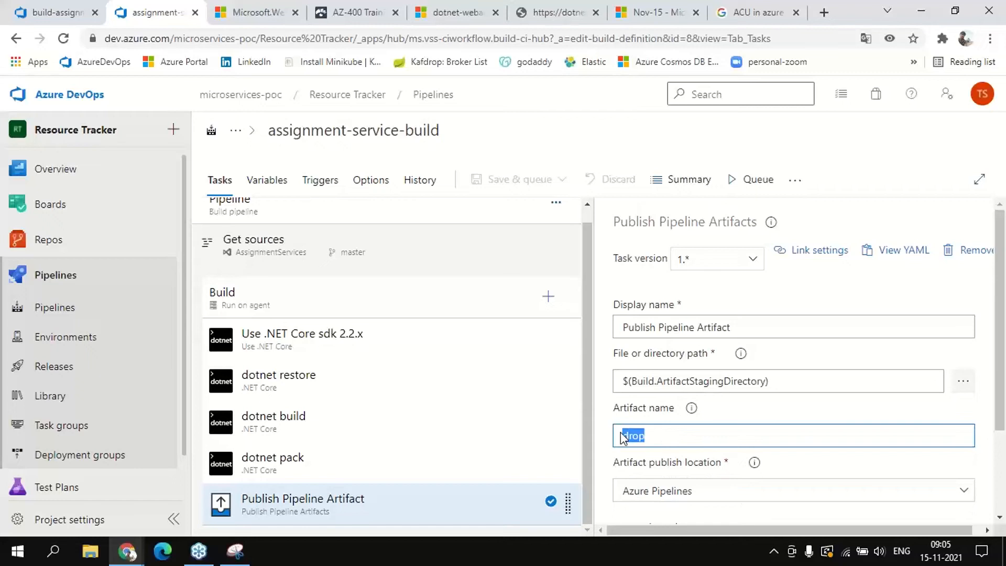
{"action": "left_click", "coordinate": [690, 433]}
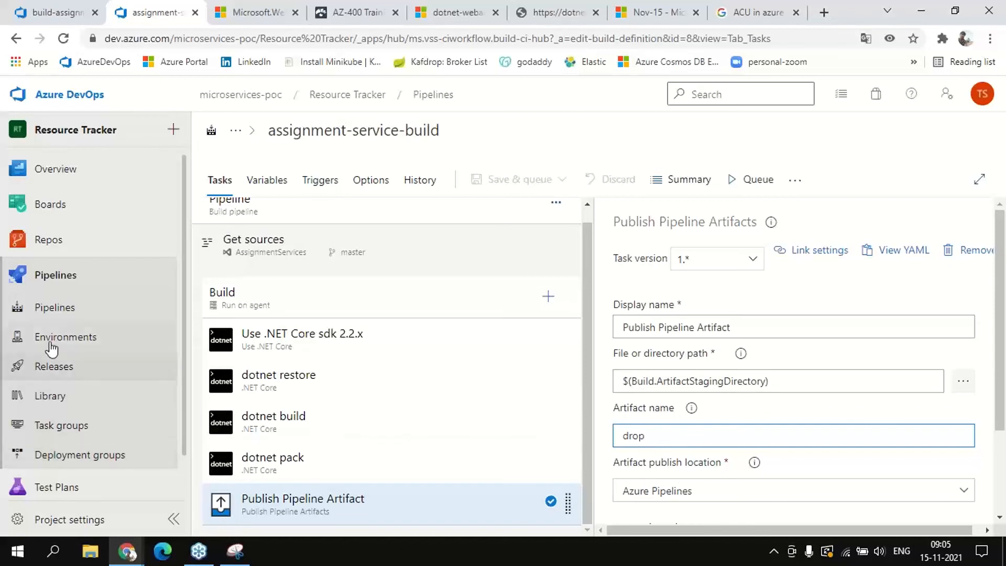
Reopen run #26 of assignment-service-build and follow its job logs from dotnet restore through the Build job's completion
{"action": "left_click", "coordinate": [56, 309]}
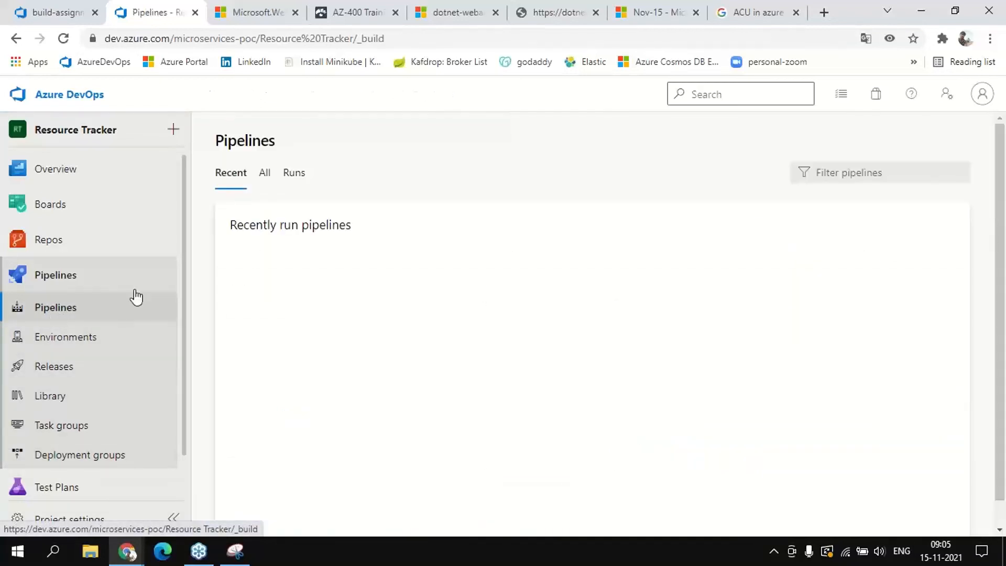
{"action": "left_click", "coordinate": [282, 293]}
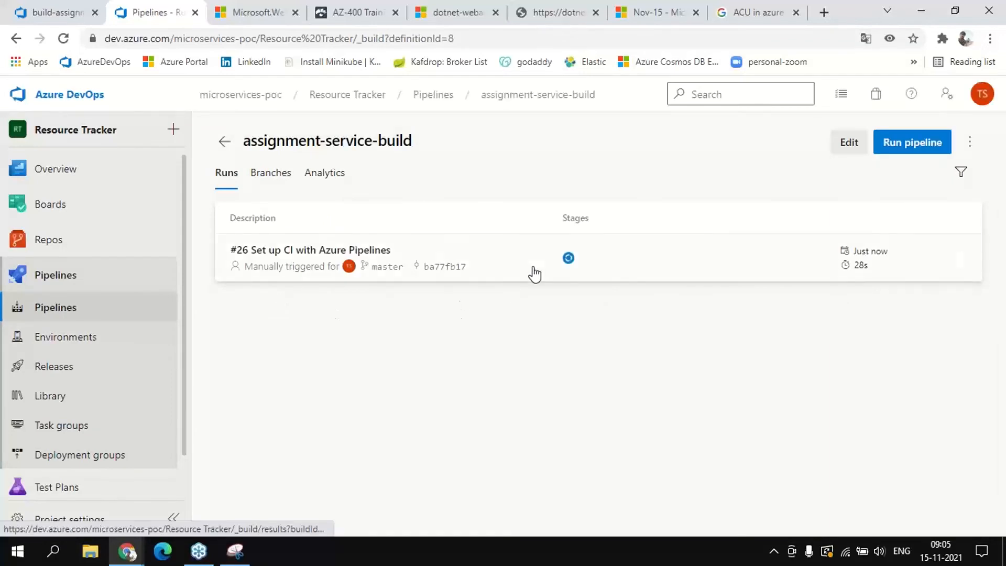
{"action": "left_click", "coordinate": [568, 259]}
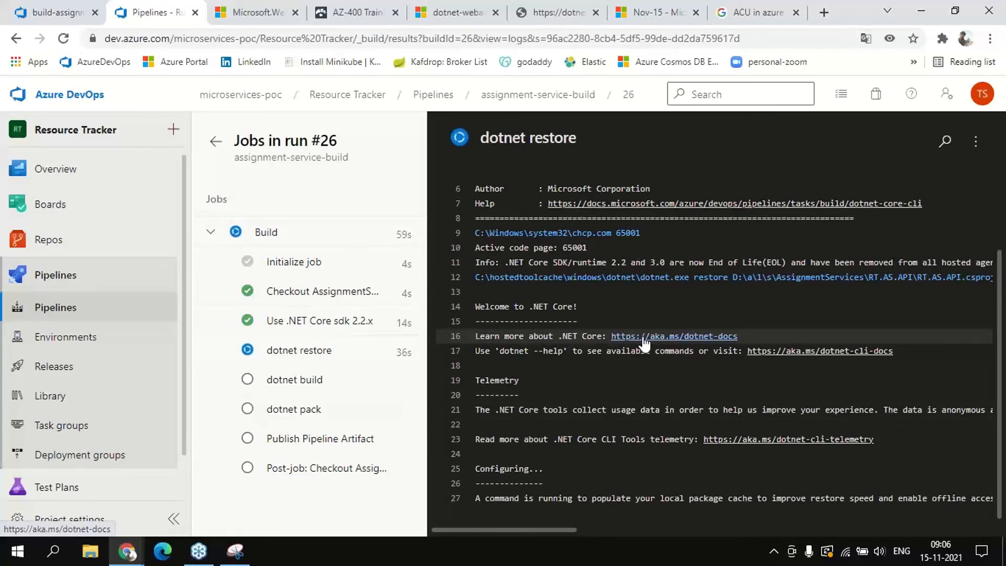
{"action": "scroll", "coordinate": [644, 339], "scroll_direction": "up", "scroll_amount": 3}
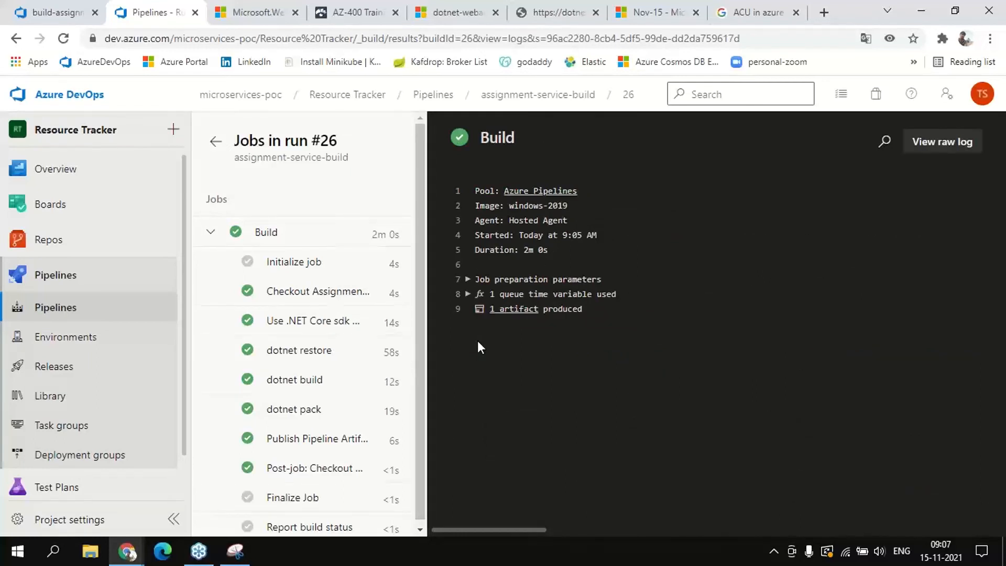
{"action": "scroll", "coordinate": [417, 335], "scroll_direction": "down", "scroll_amount": 1}
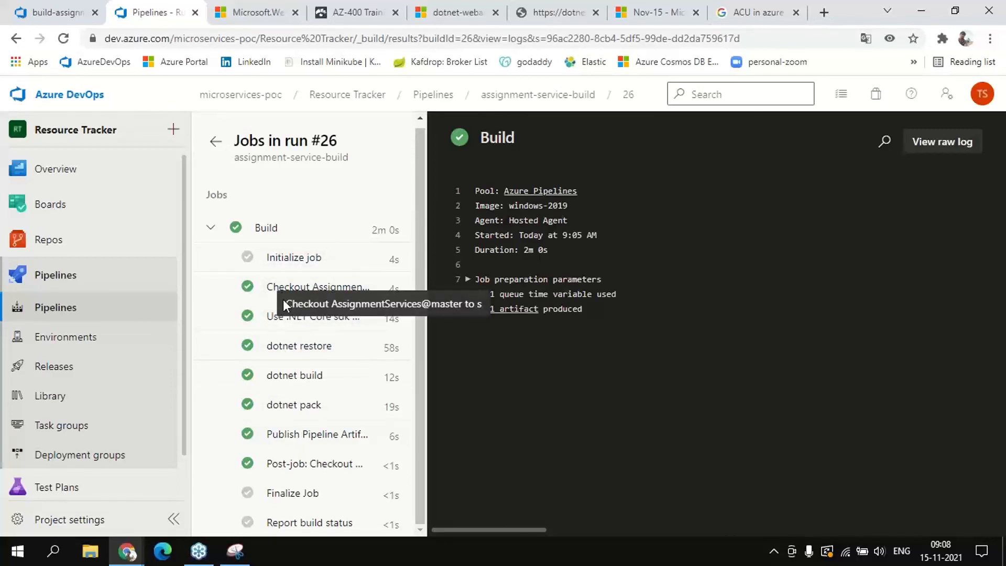
View run #26's published artifacts, expand drop and check the download options for RT.AS.API.zip
{"action": "left_click", "coordinate": [513, 309]}
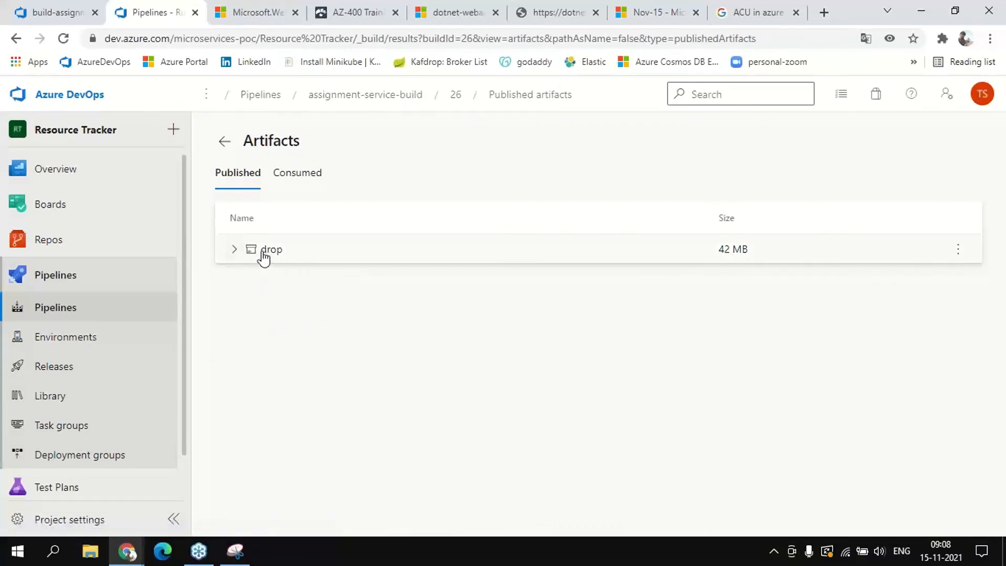
{"action": "left_click", "coordinate": [264, 257]}
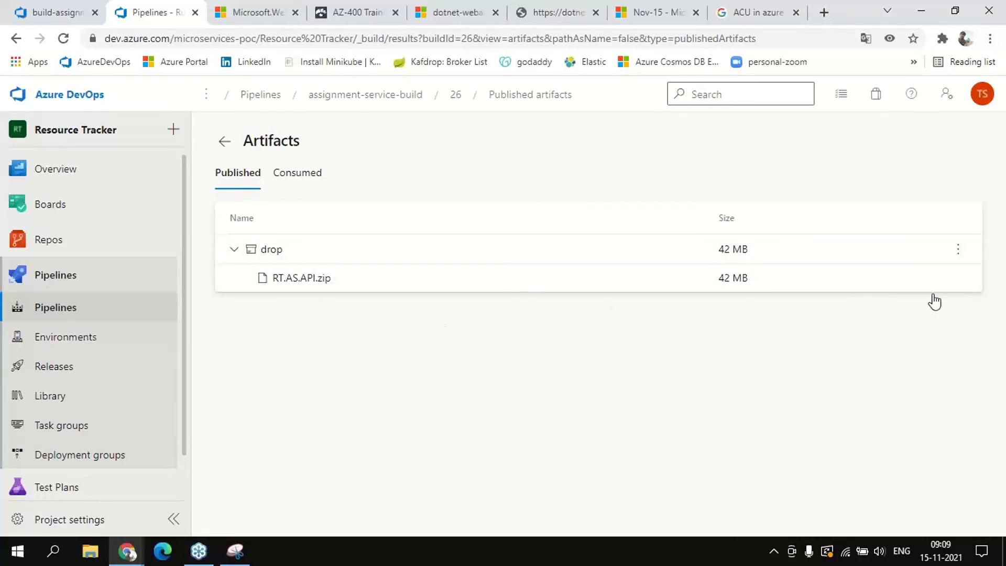
{"action": "left_click", "coordinate": [956, 283]}
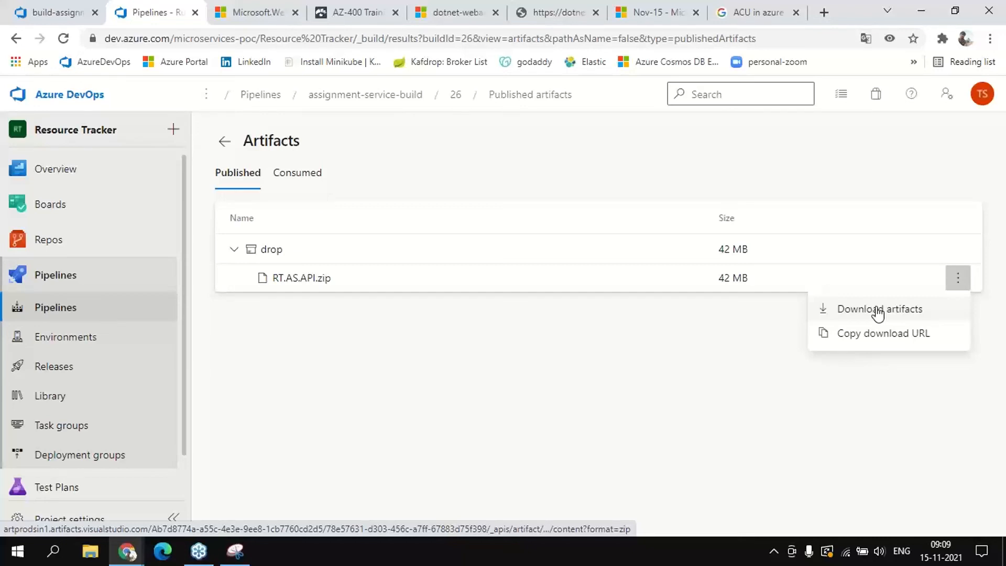
Revisit the assignment-service-build pipeline's run list and open the project's Artifacts section
{"action": "left_click", "coordinate": [55, 366]}
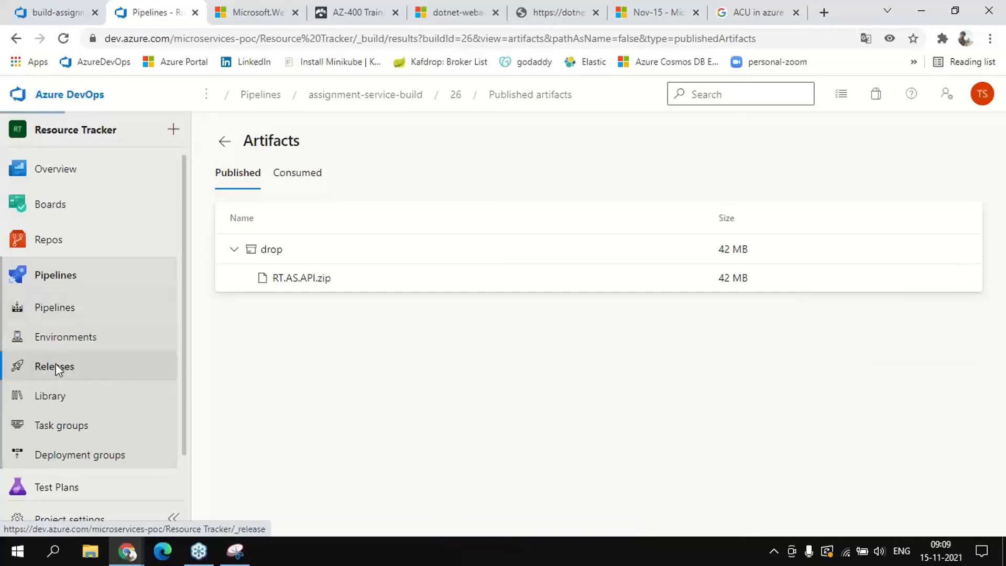
{"action": "left_click", "coordinate": [58, 309]}
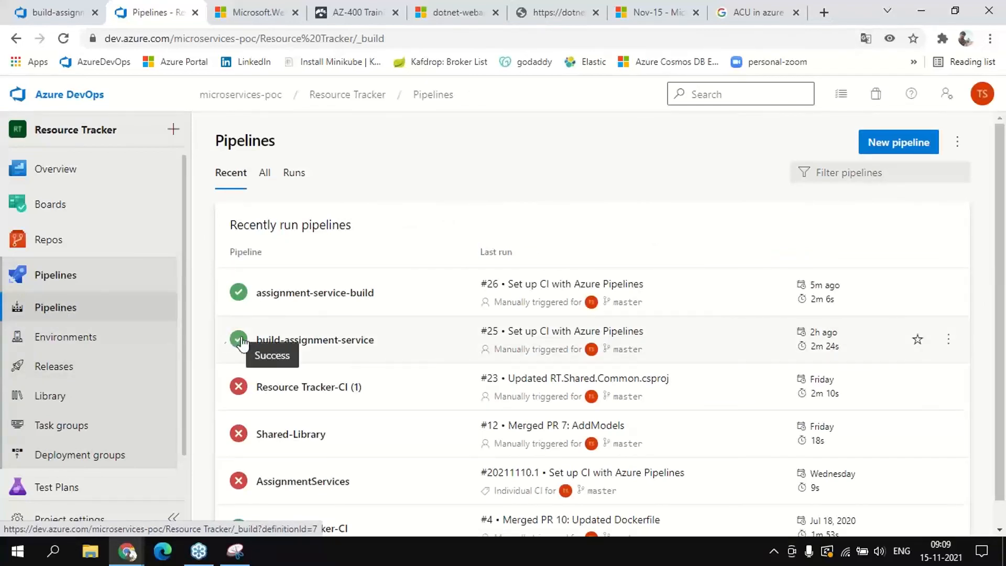
{"action": "left_click", "coordinate": [308, 294]}
{"action": "scroll", "coordinate": [83, 414], "scroll_direction": "down", "scroll_amount": 1}
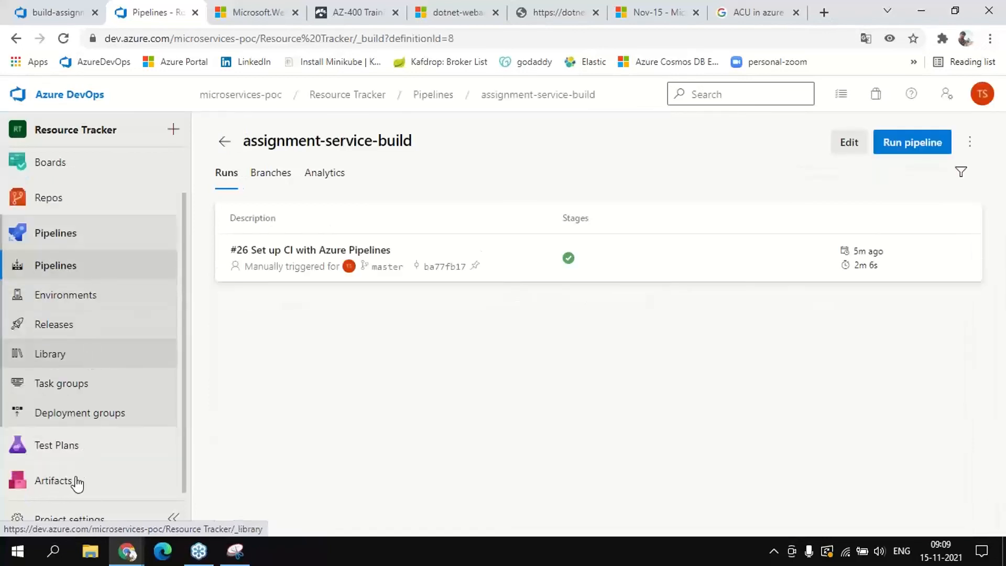
{"action": "left_click", "coordinate": [59, 480]}
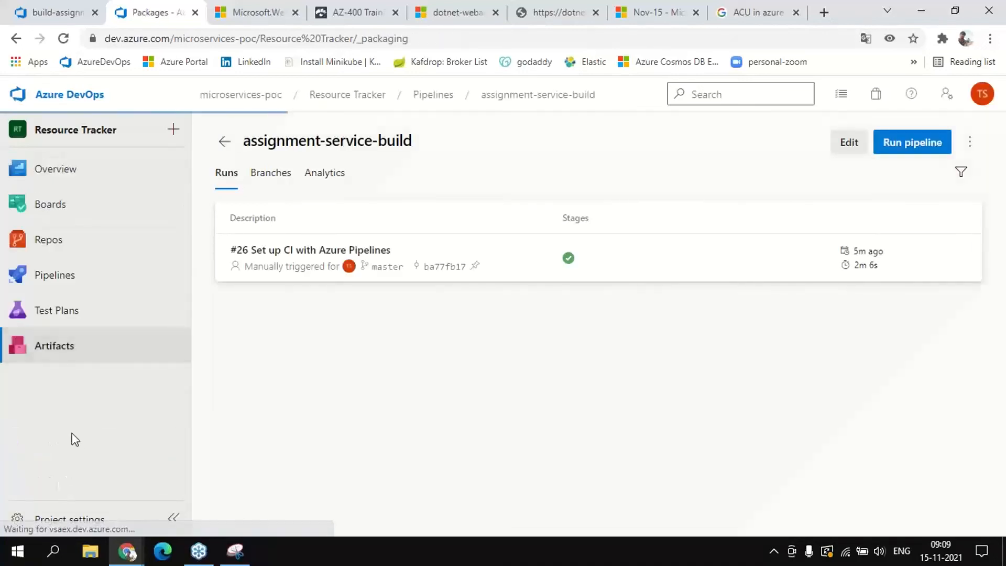
Go back to run #26 of assignment-service-build and open the published artifacts from its Build job log
{"action": "left_click", "coordinate": [55, 282]}
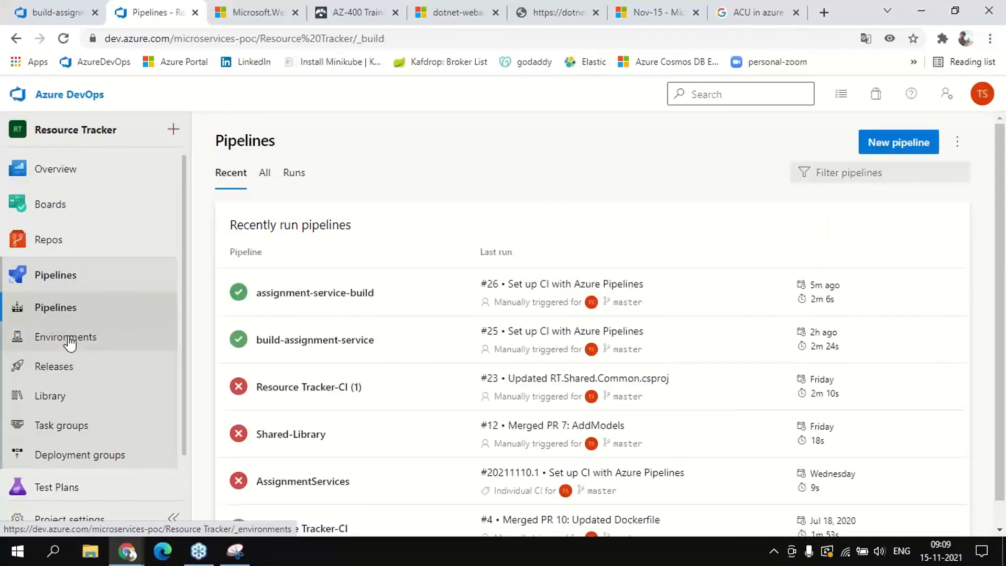
{"action": "left_click", "coordinate": [285, 300]}
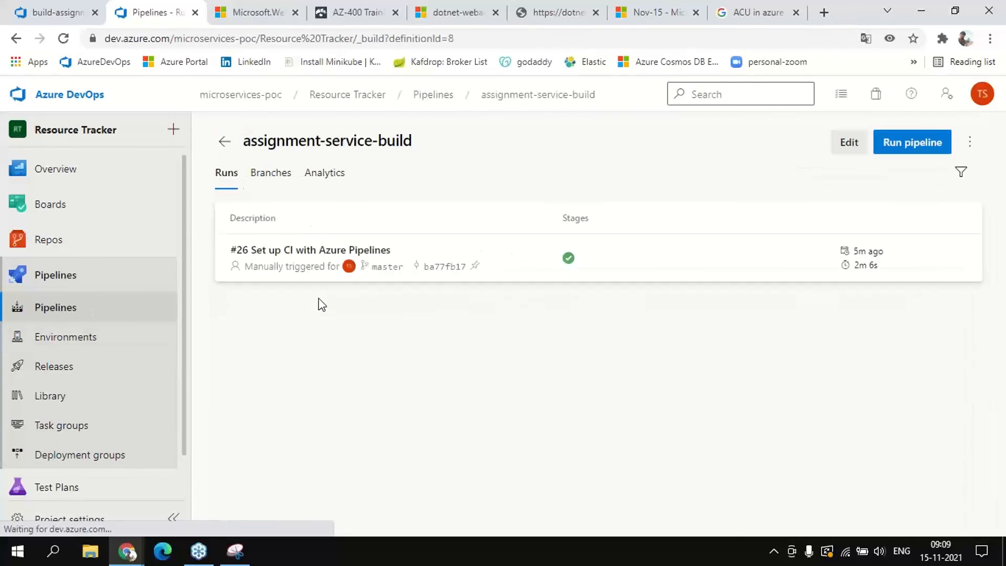
{"action": "left_click", "coordinate": [301, 256]}
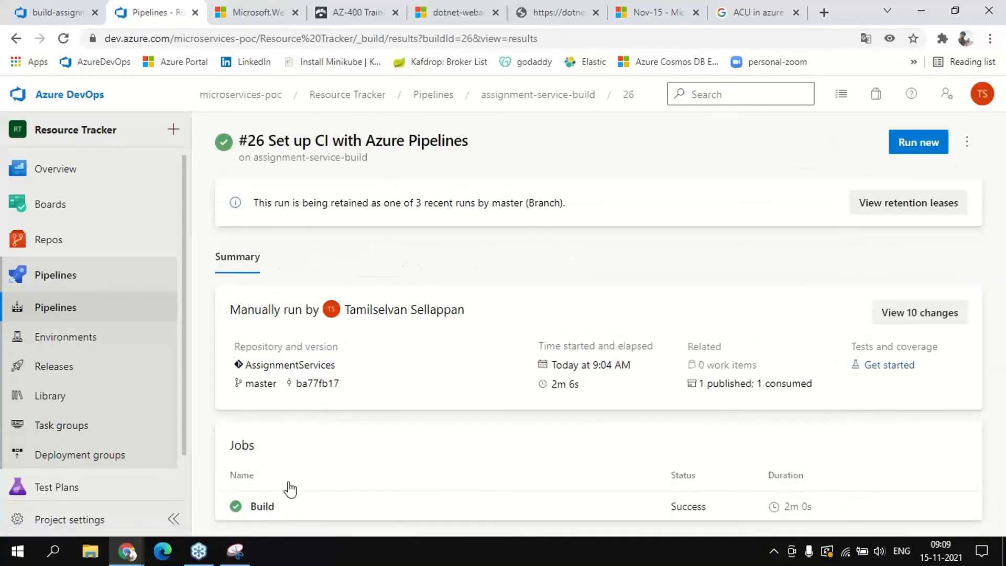
{"action": "left_click", "coordinate": [262, 507]}
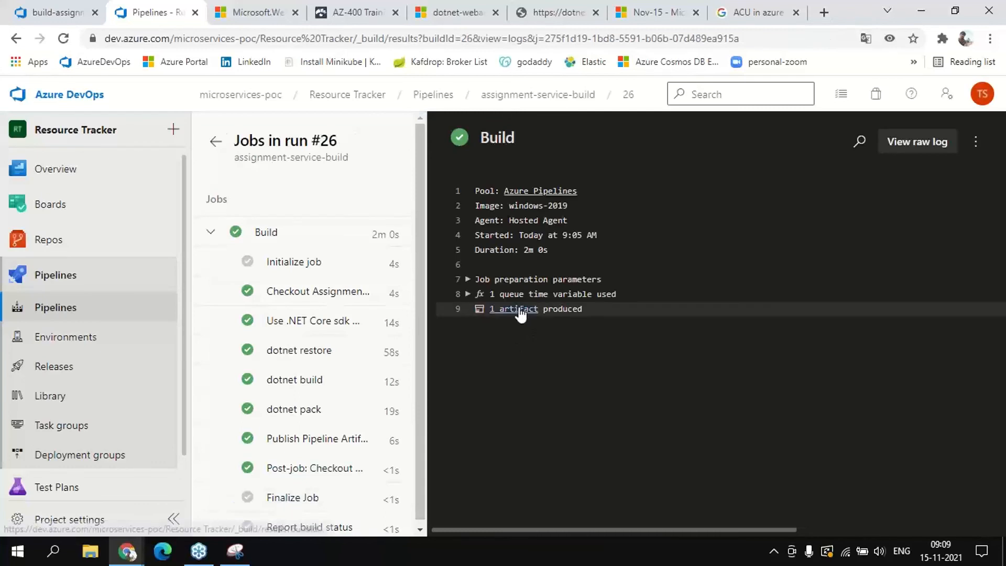
{"action": "left_click", "coordinate": [520, 309]}
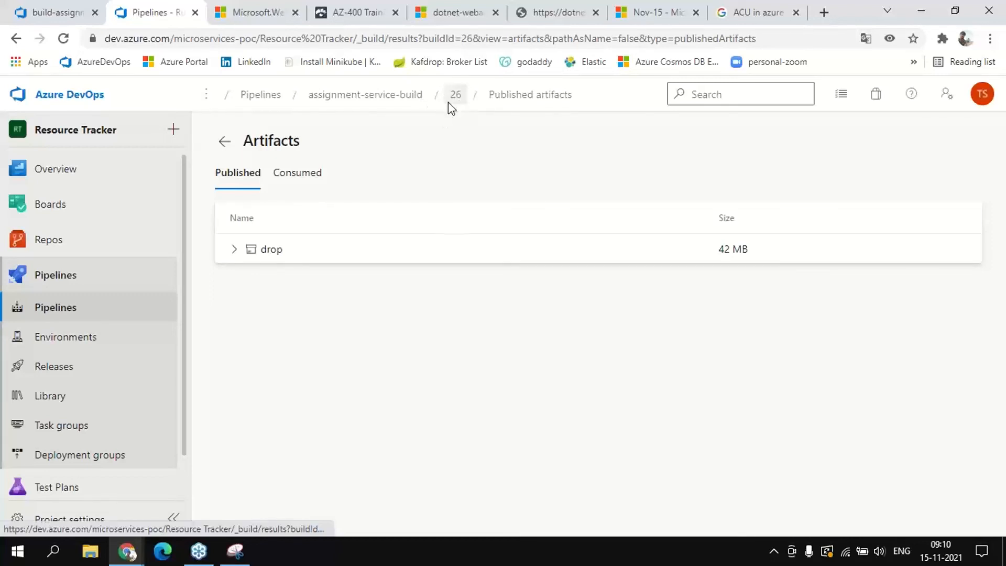
Check the pipeline Library's variable groups and the packages in the dotnetsharedlib artifact feed
{"action": "left_click", "coordinate": [373, 101]}
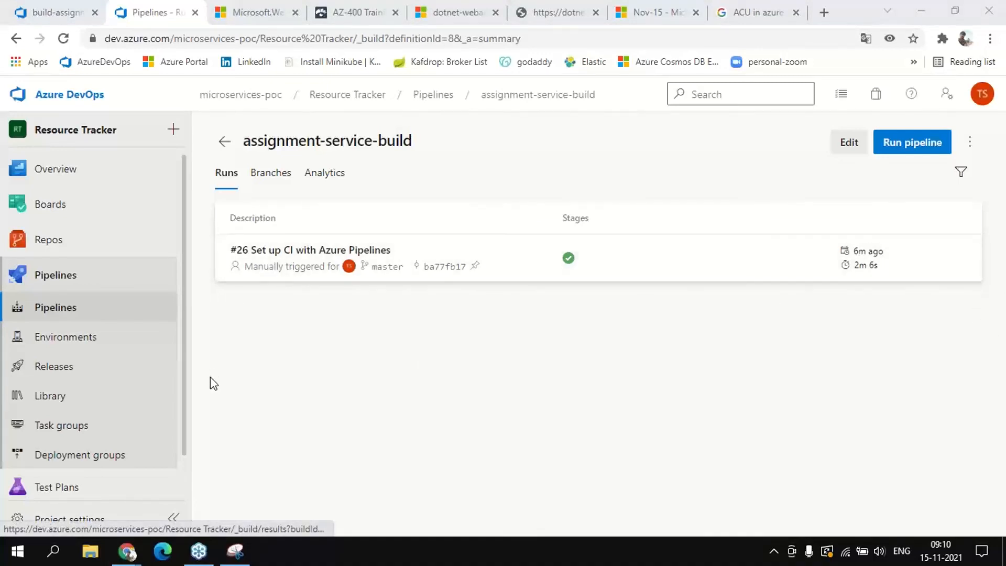
{"action": "left_click", "coordinate": [75, 405]}
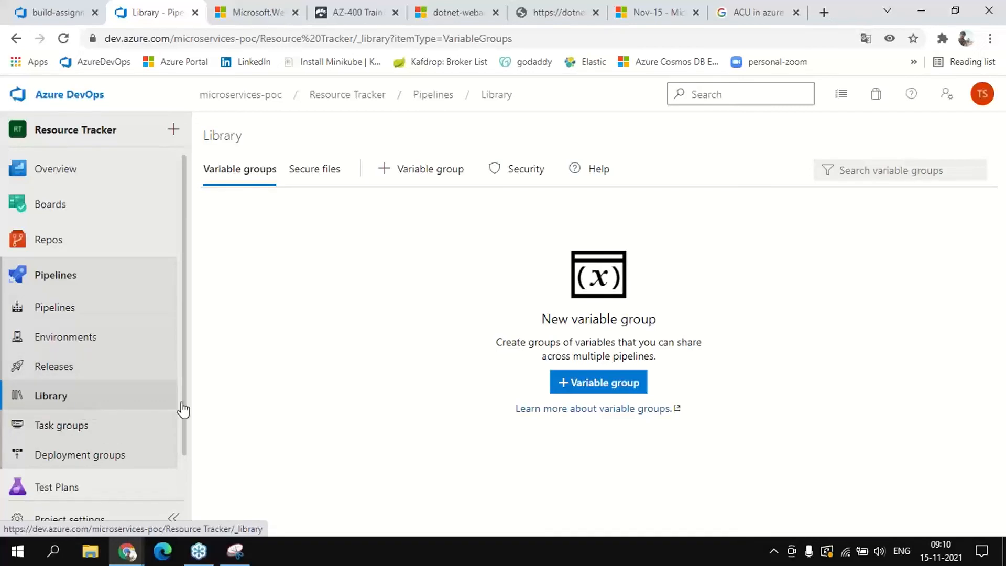
{"action": "left_click_drag", "start_coordinate": [542, 319], "coordinate": [702, 359]}
{"action": "left_click", "coordinate": [702, 360]}
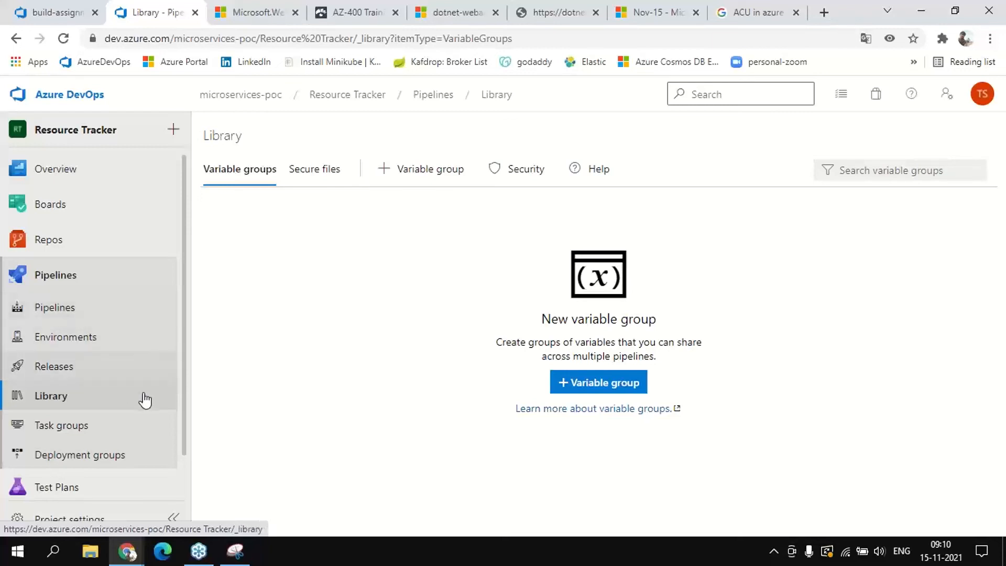
{"action": "scroll", "coordinate": [145, 401], "scroll_direction": "down", "scroll_amount": 1}
{"action": "left_click", "coordinate": [47, 487]}
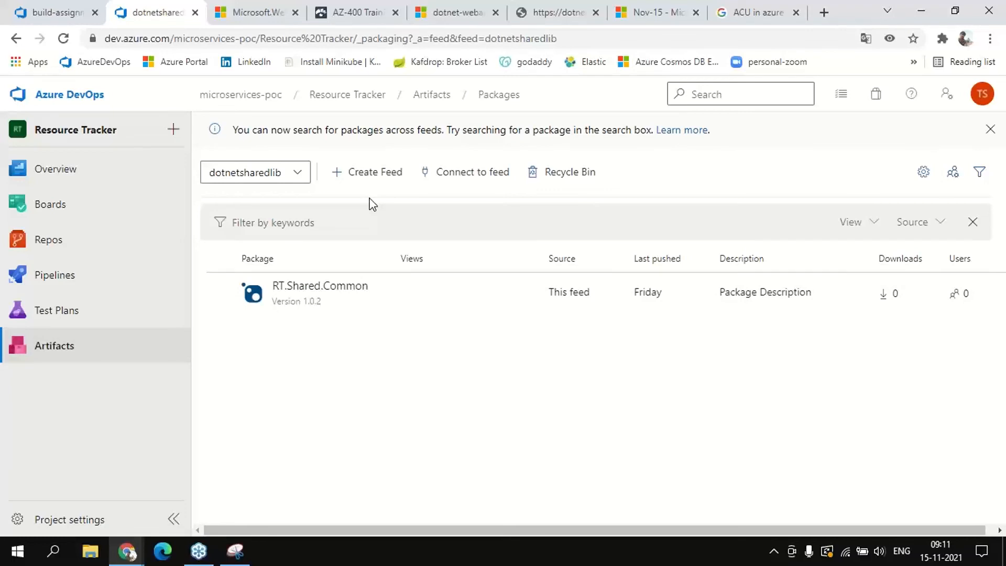
Open the summary of run #26 of assignment-service-build from the pipelines list and examine its related artifacts
{"action": "left_click", "coordinate": [62, 281]}
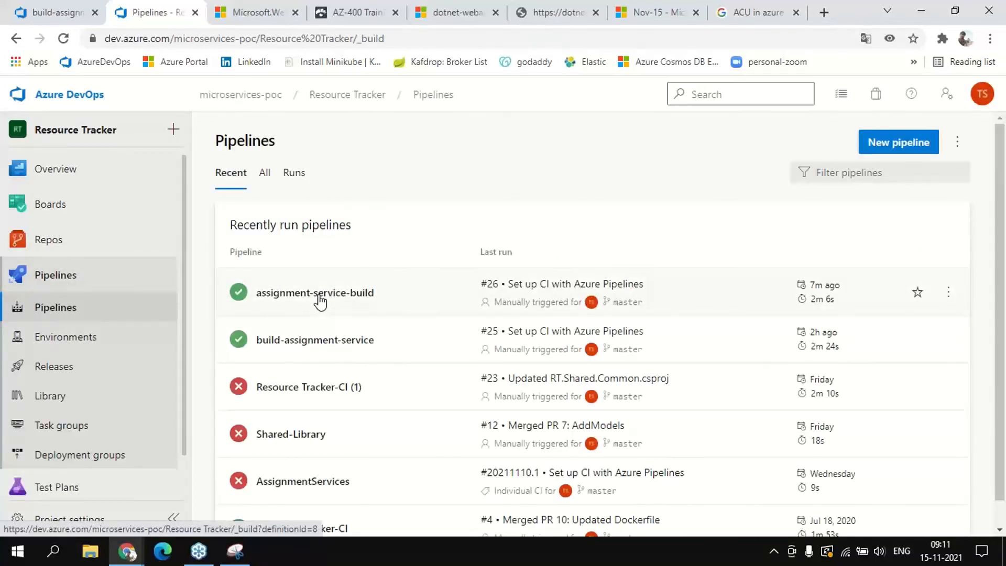
{"action": "left_click", "coordinate": [320, 302]}
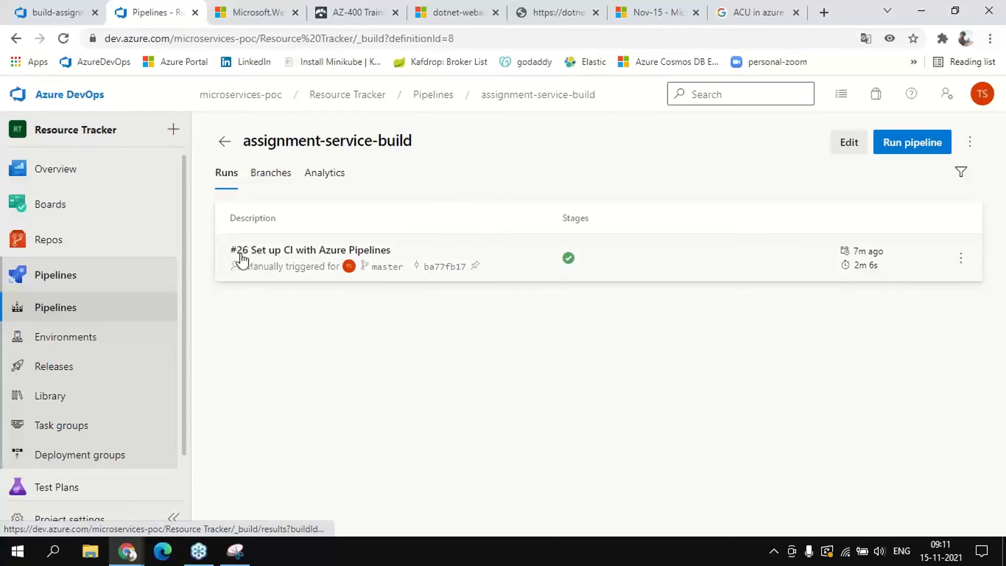
{"action": "left_click", "coordinate": [299, 253]}
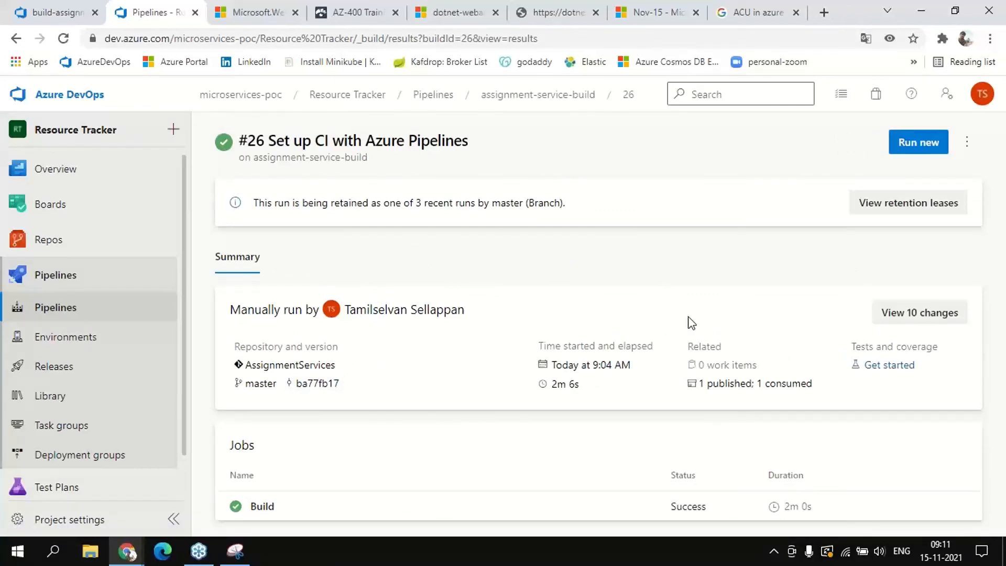
Start a new manual run of assignment-service-build on the master branch with the windows-2019 agent specification
{"action": "left_click", "coordinate": [45, 311]}
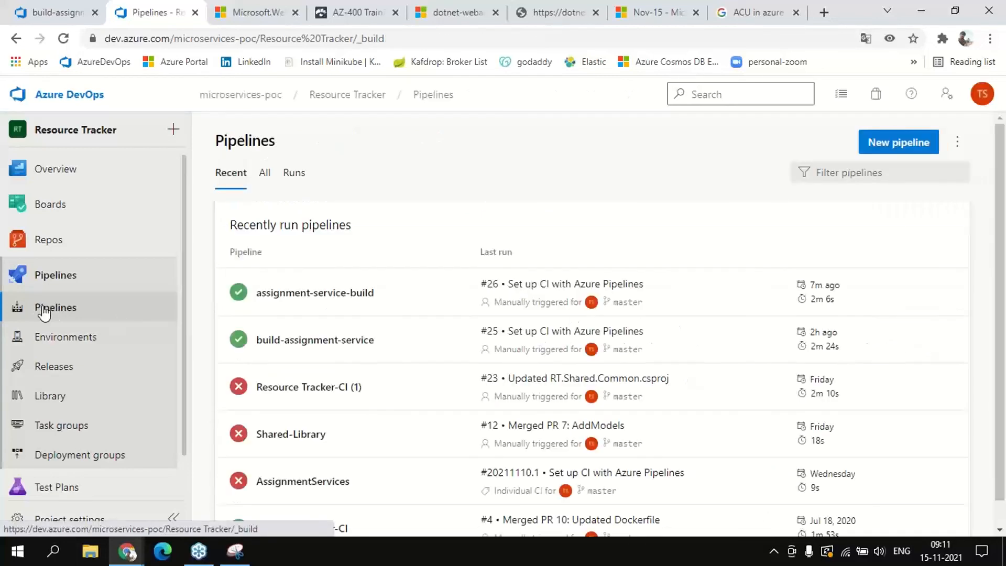
{"action": "left_click", "coordinate": [319, 301]}
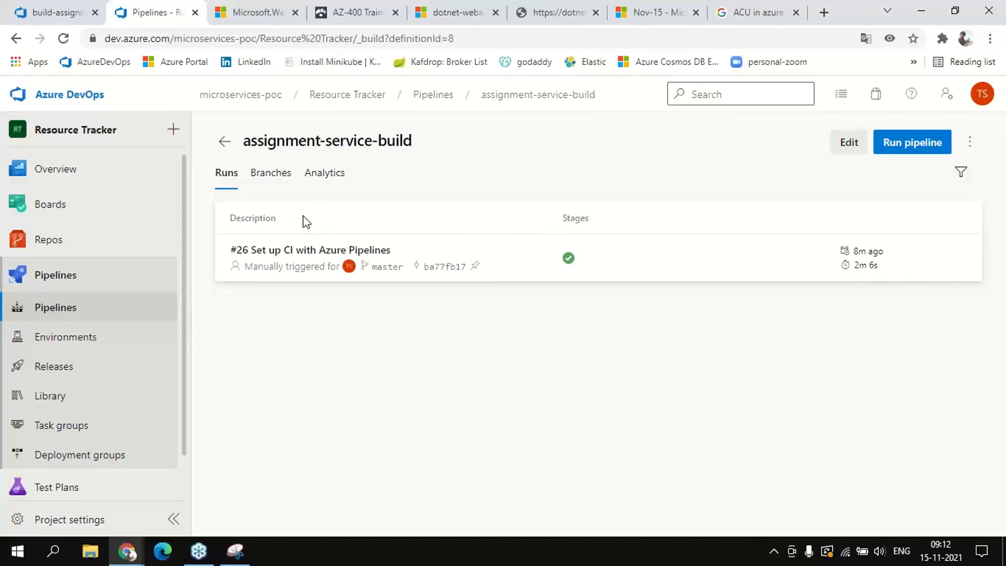
{"action": "left_click", "coordinate": [906, 146]}
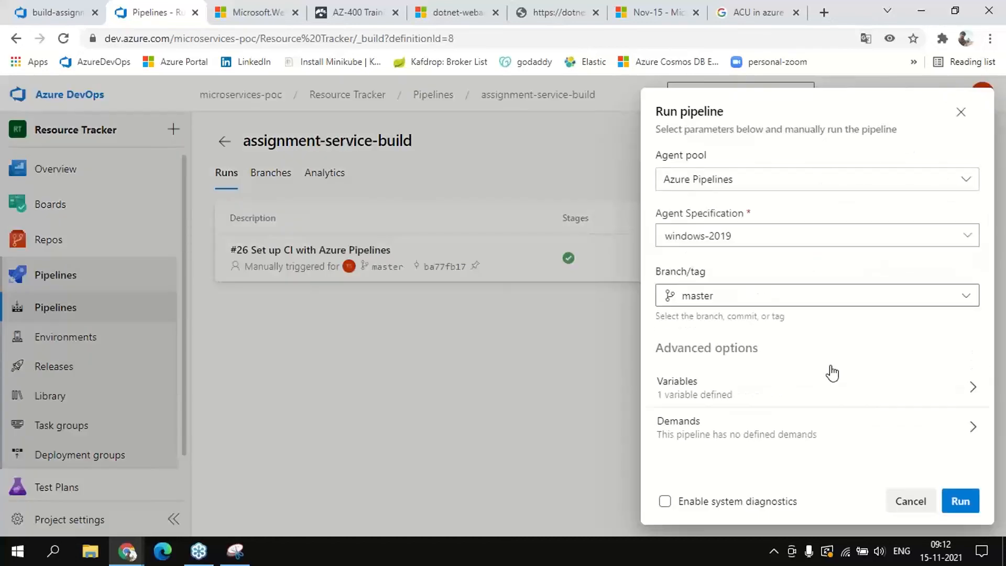
{"action": "left_click", "coordinate": [961, 503]}
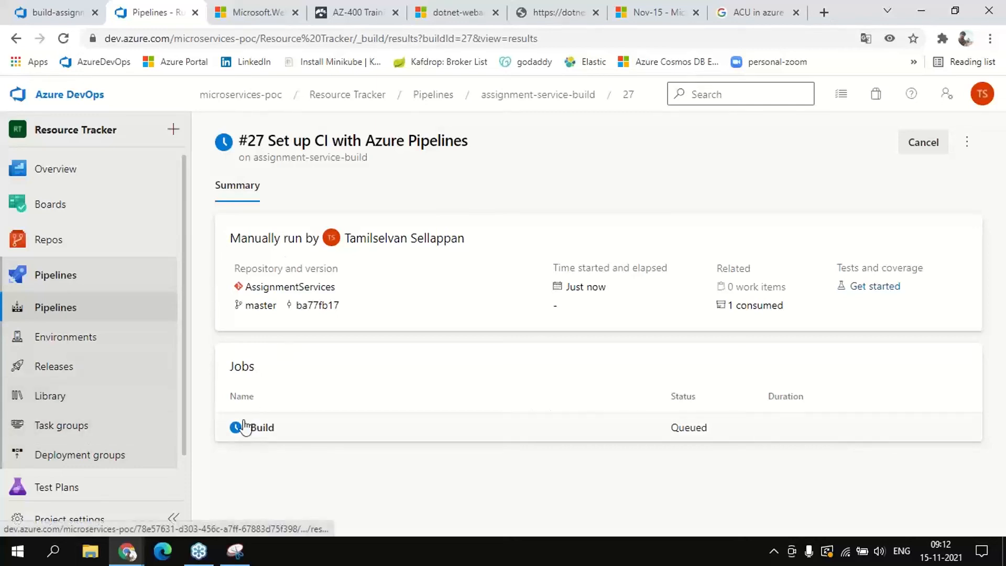
Open the assignment-service-build definition for editing and enable the continuous integration trigger for AssignmentServices
{"action": "left_click", "coordinate": [57, 310]}
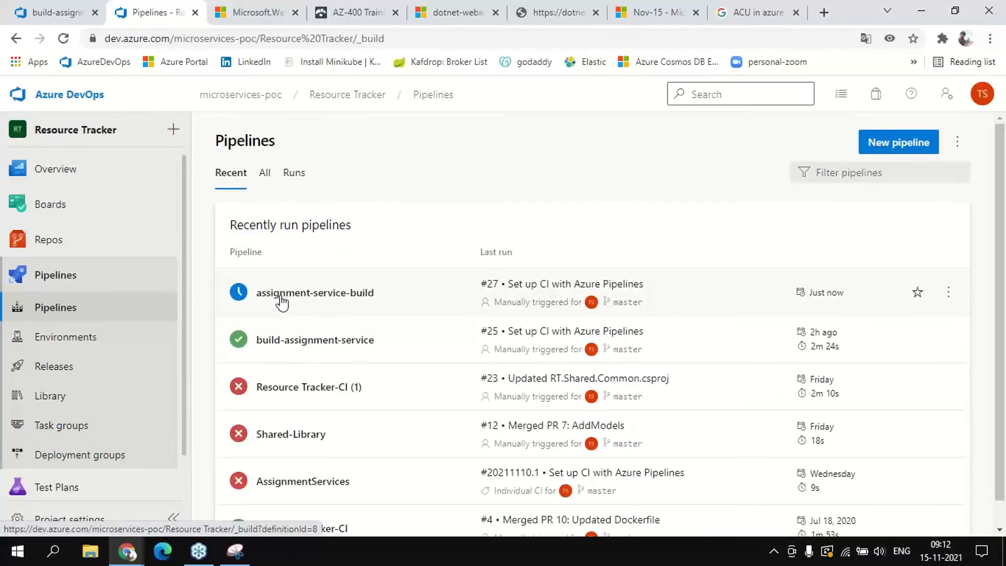
{"action": "left_click", "coordinate": [949, 292]}
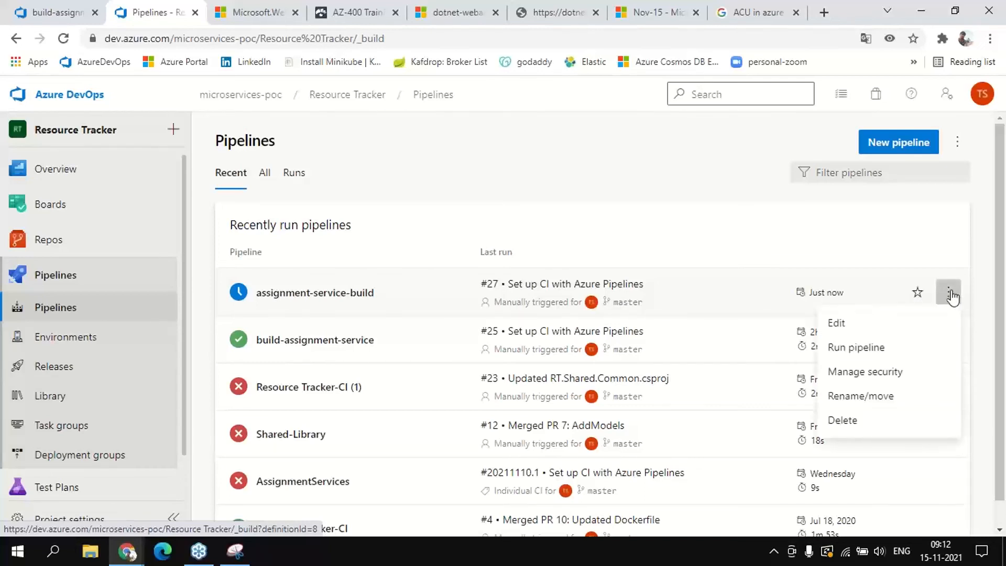
{"action": "left_click", "coordinate": [862, 325]}
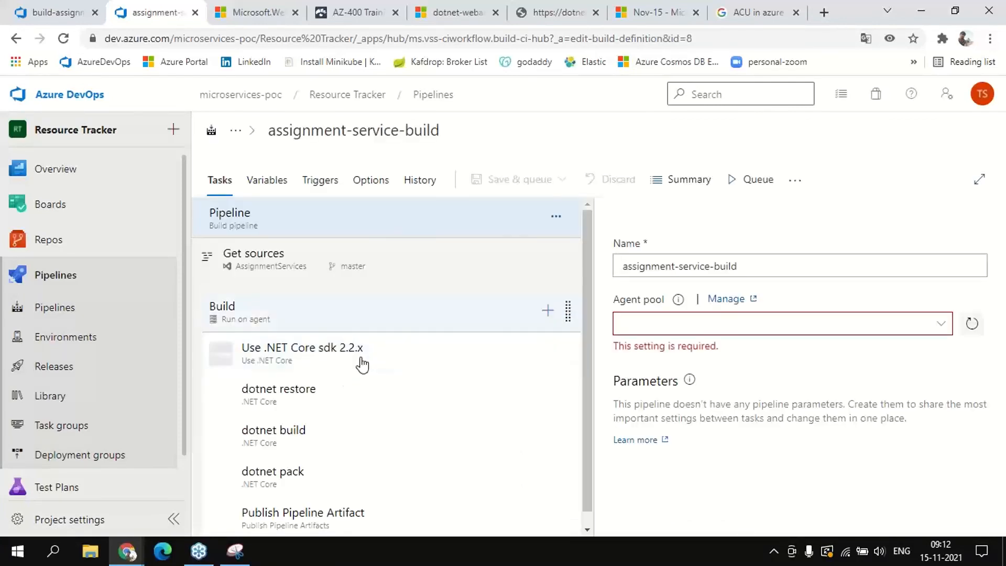
{"action": "left_click", "coordinate": [324, 180]}
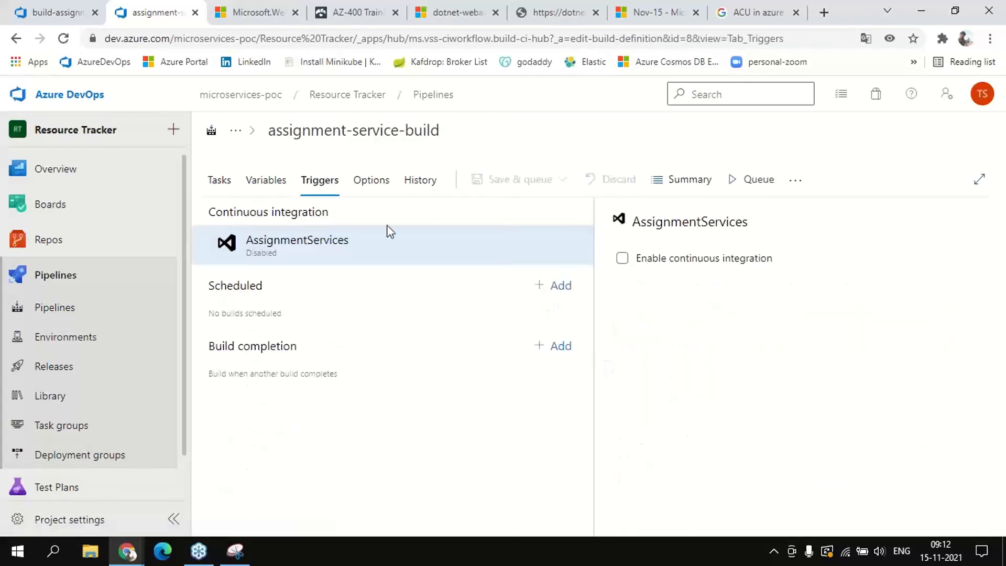
{"action": "left_click", "coordinate": [623, 258]}
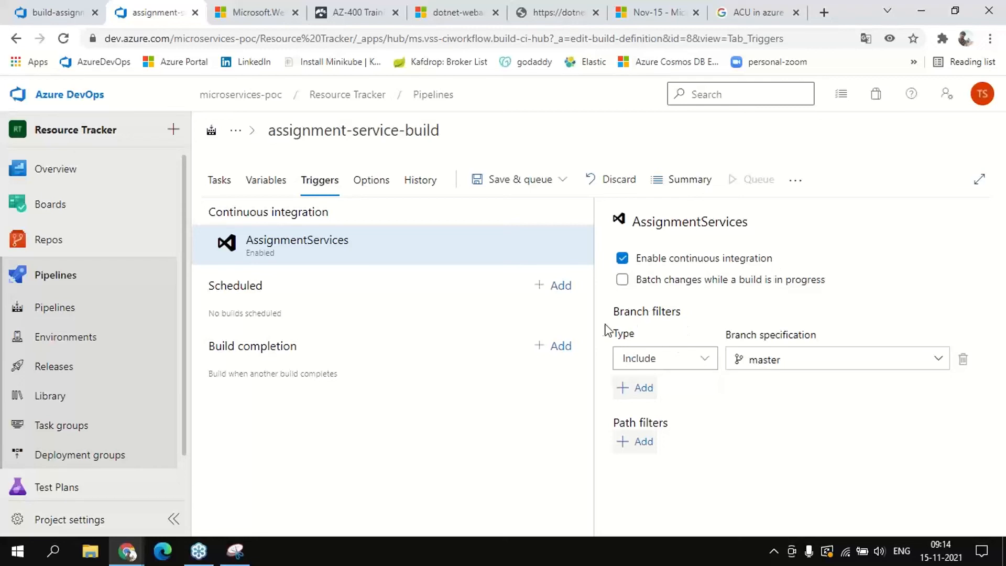
Examine the branch filter type and branch specification of the AssignmentServices continuous integration trigger
{"action": "left_click_drag", "start_coordinate": [612, 313], "coordinate": [698, 316]}
{"action": "left_click", "coordinate": [702, 320]}
{"action": "left_click_drag", "start_coordinate": [724, 334], "coordinate": [813, 328]}
{"action": "left_click", "coordinate": [805, 426]}
{"action": "left_click_drag", "start_coordinate": [725, 337], "coordinate": [818, 337]}
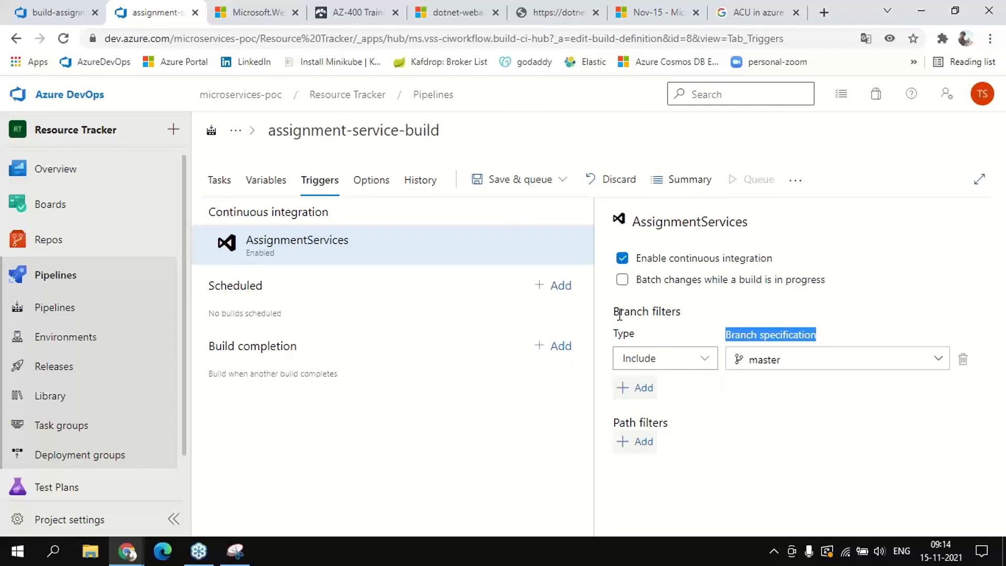
{"action": "left_click_drag", "start_coordinate": [613, 310], "coordinate": [683, 319]}
{"action": "left_click", "coordinate": [682, 318]}
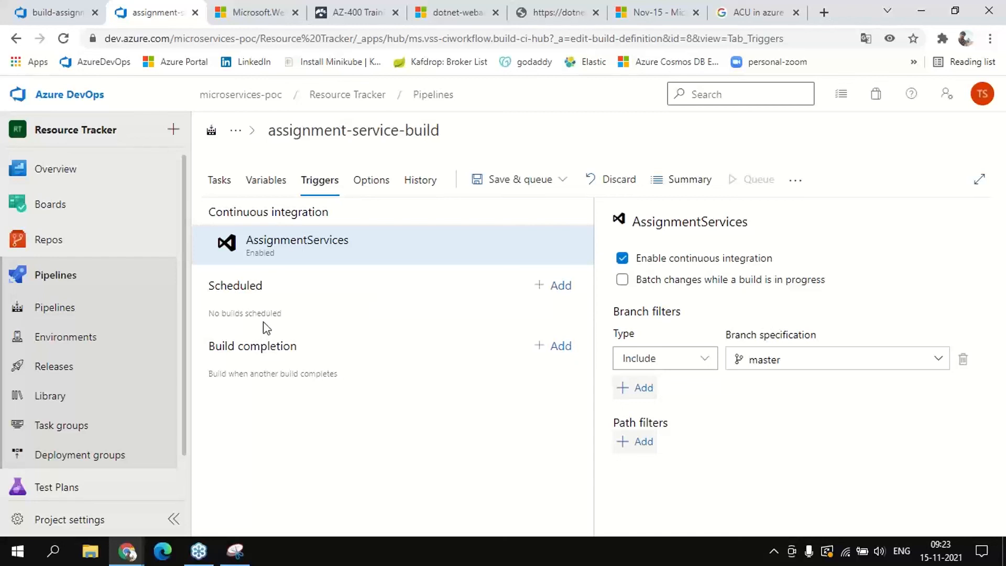
Leave the build definition without saving the trigger changes and open the project's Releases page
{"action": "left_click", "coordinate": [55, 366]}
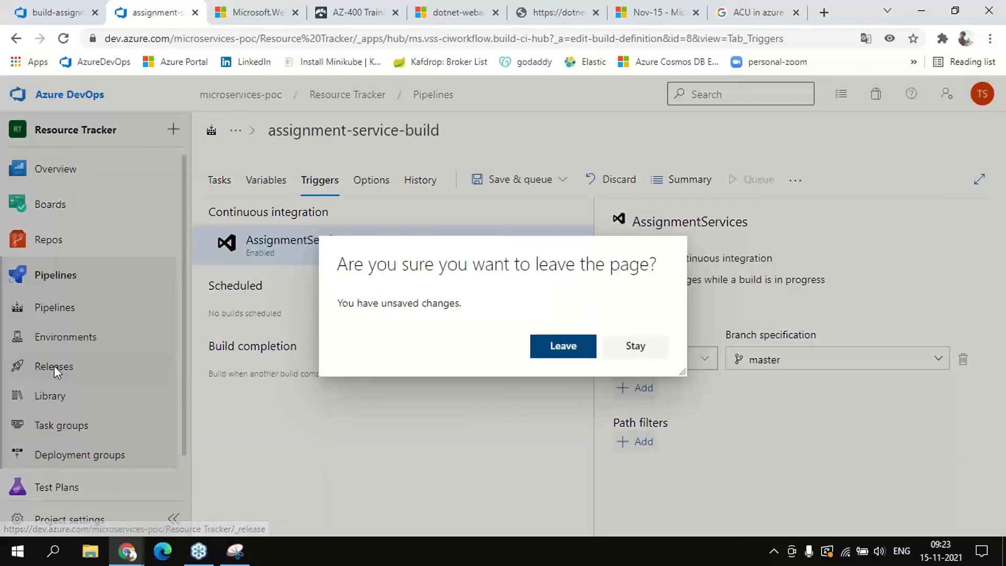
{"action": "left_click", "coordinate": [572, 352]}
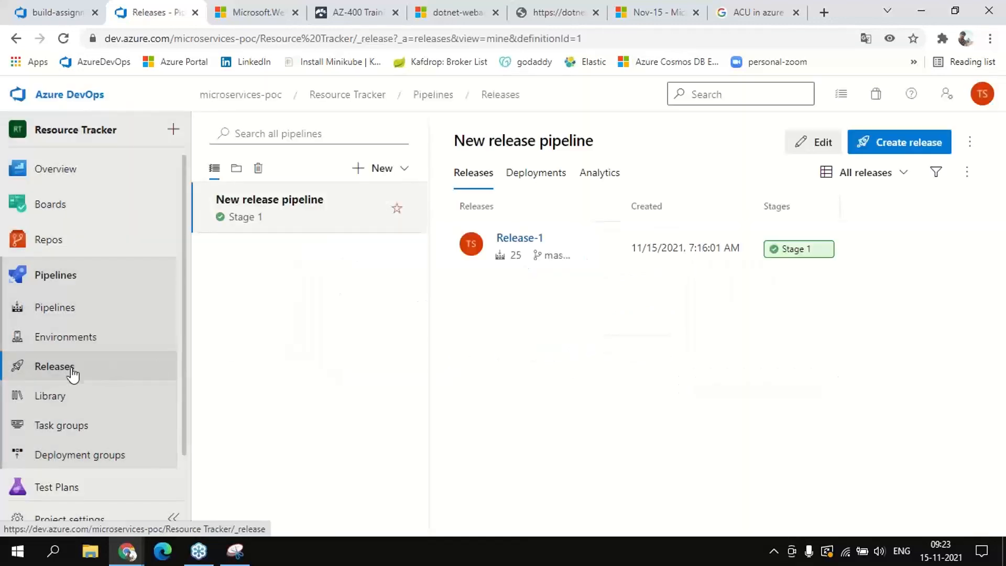
{"action": "left_click", "coordinate": [904, 146]}
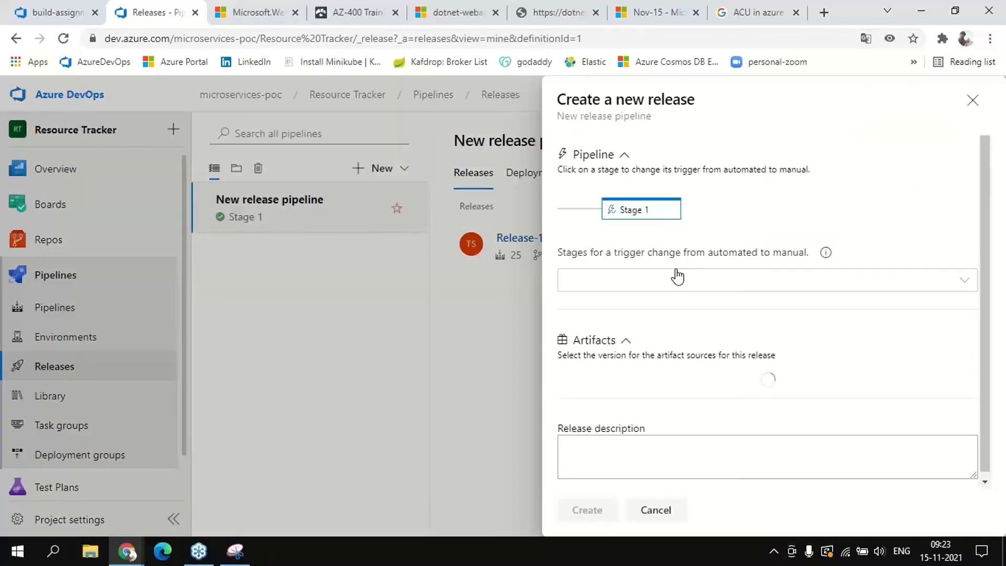
{"action": "left_click", "coordinate": [634, 215]}
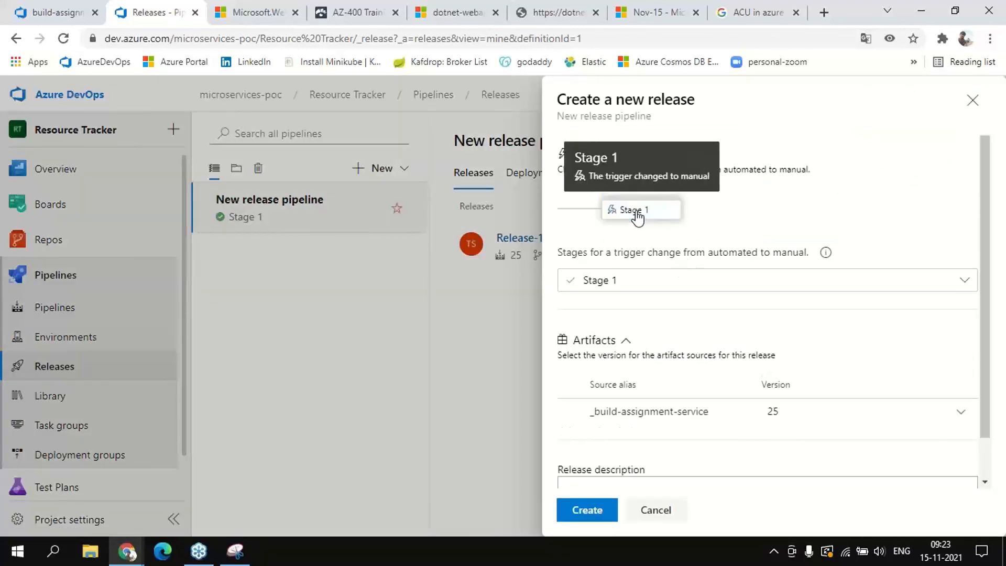
{"action": "left_click", "coordinate": [587, 286]}
{"action": "left_click", "coordinate": [572, 285]}
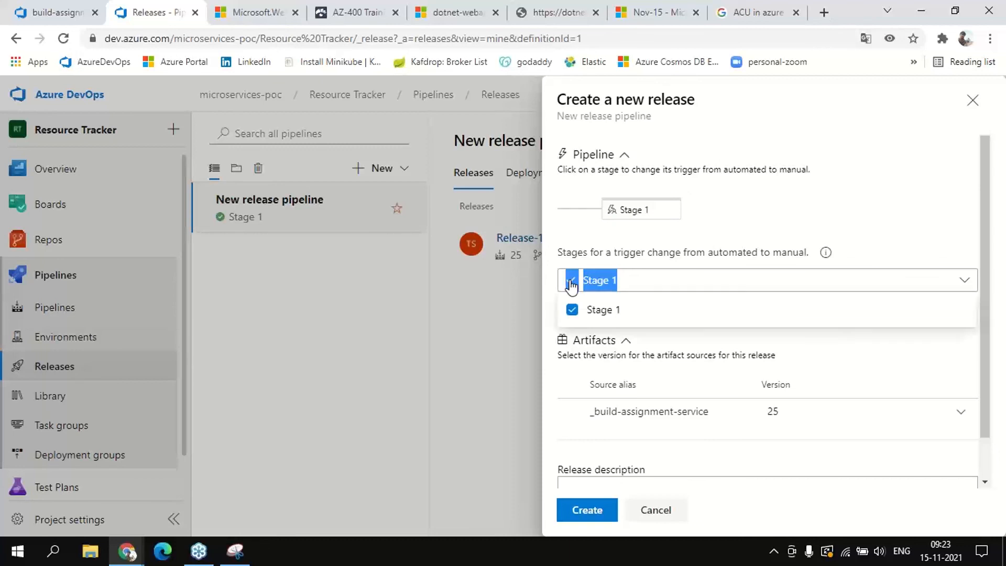
{"action": "left_click", "coordinate": [621, 287]}
{"action": "left_click", "coordinate": [629, 287]}
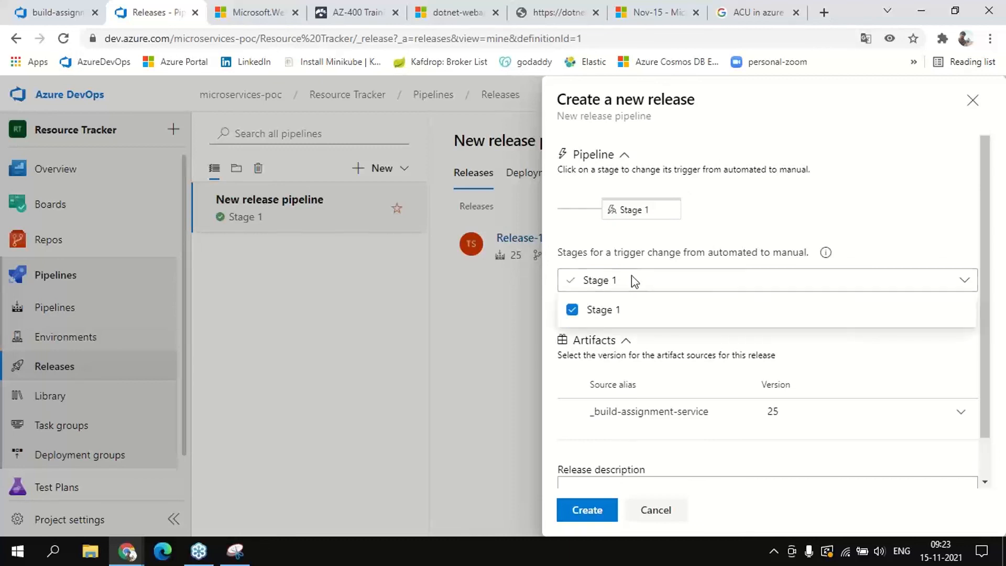
{"action": "left_click", "coordinate": [744, 247]}
{"action": "mouse_move", "coordinate": [636, 215]}
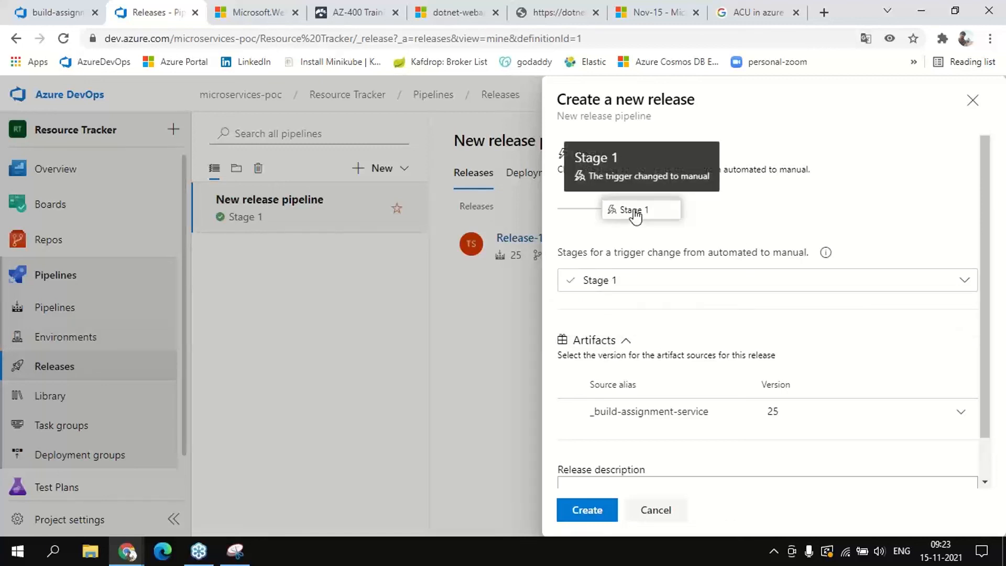
{"action": "scroll", "coordinate": [674, 309], "scroll_direction": "down", "scroll_amount": 2}
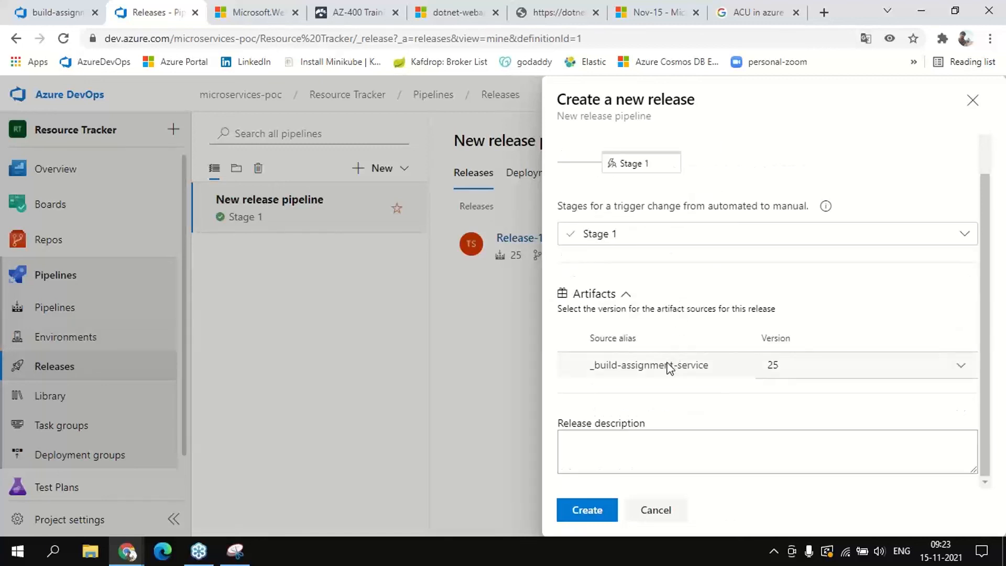
{"action": "scroll", "coordinate": [669, 367], "scroll_direction": "up", "scroll_amount": 2}
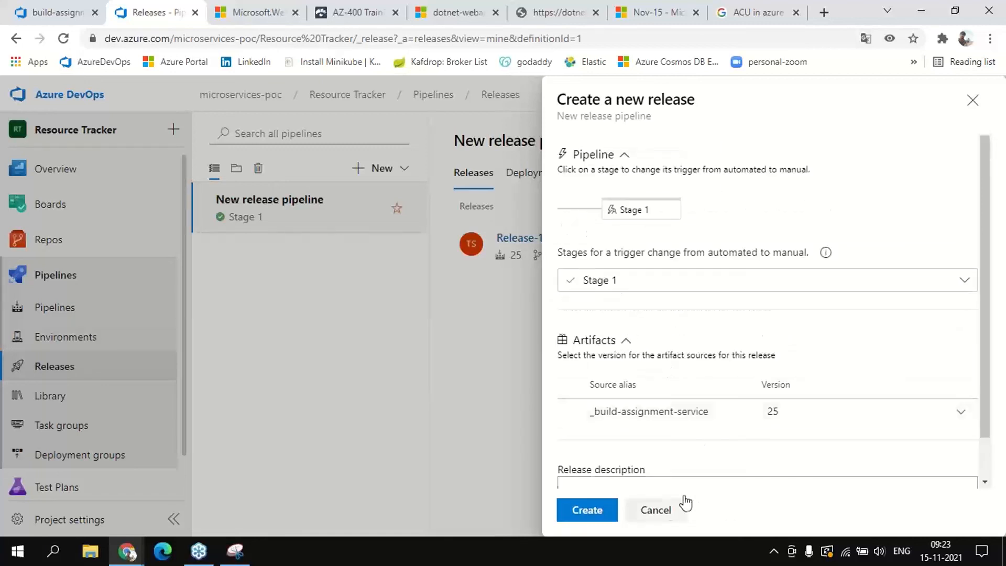
{"action": "left_click", "coordinate": [664, 511]}
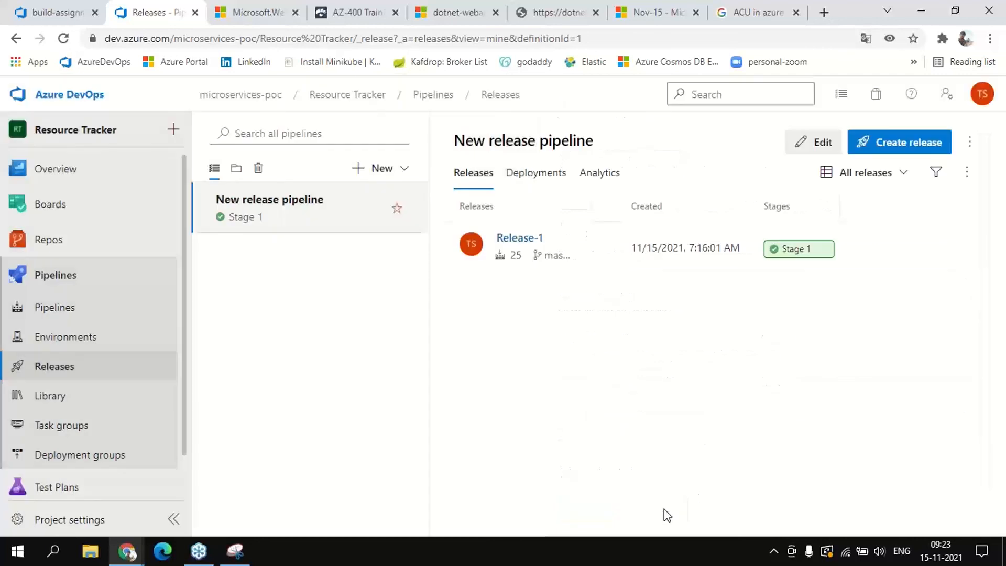
{"action": "left_click", "coordinate": [966, 146]}
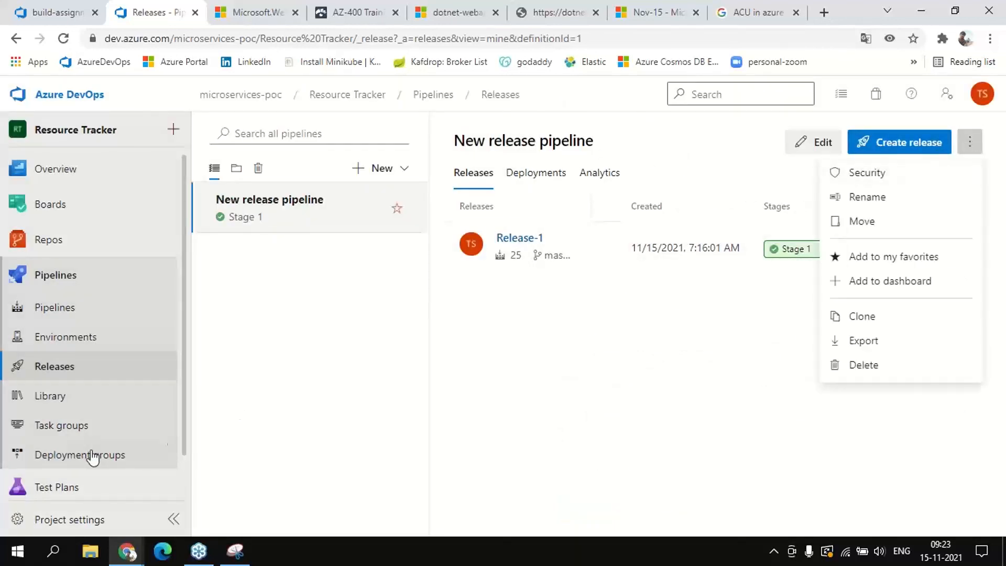
{"action": "left_click", "coordinate": [50, 374]}
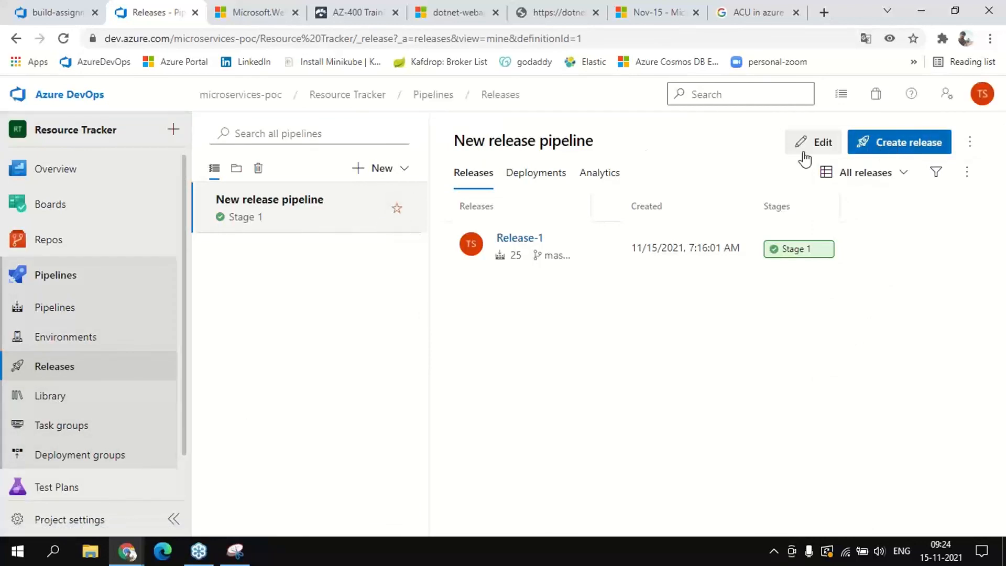
Create a new release pipeline whose first stage uses the Azure App Service deployment template
{"action": "left_click", "coordinate": [372, 174]}
{"action": "left_click", "coordinate": [337, 198]}
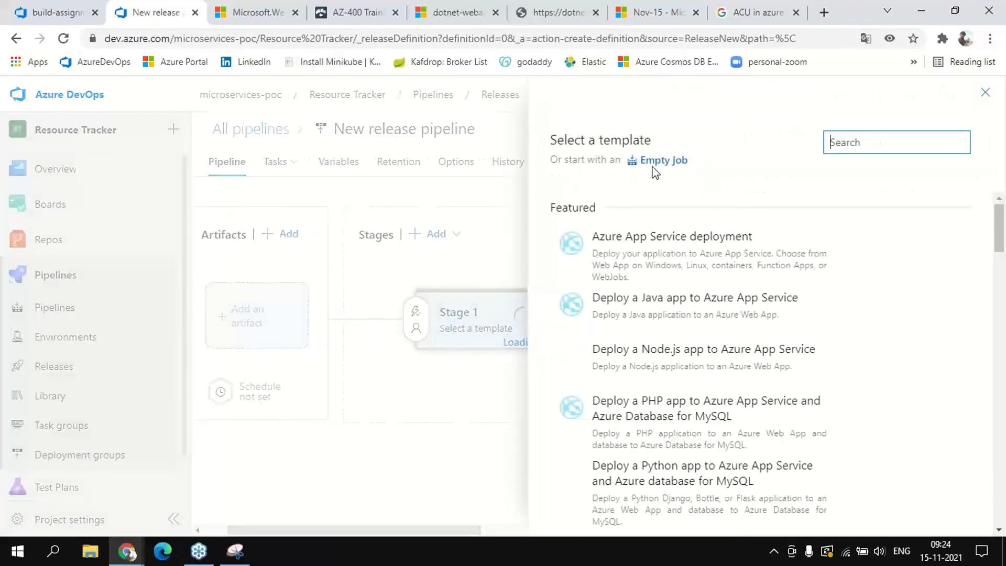
{"action": "mouse_move", "coordinate": [651, 255]}
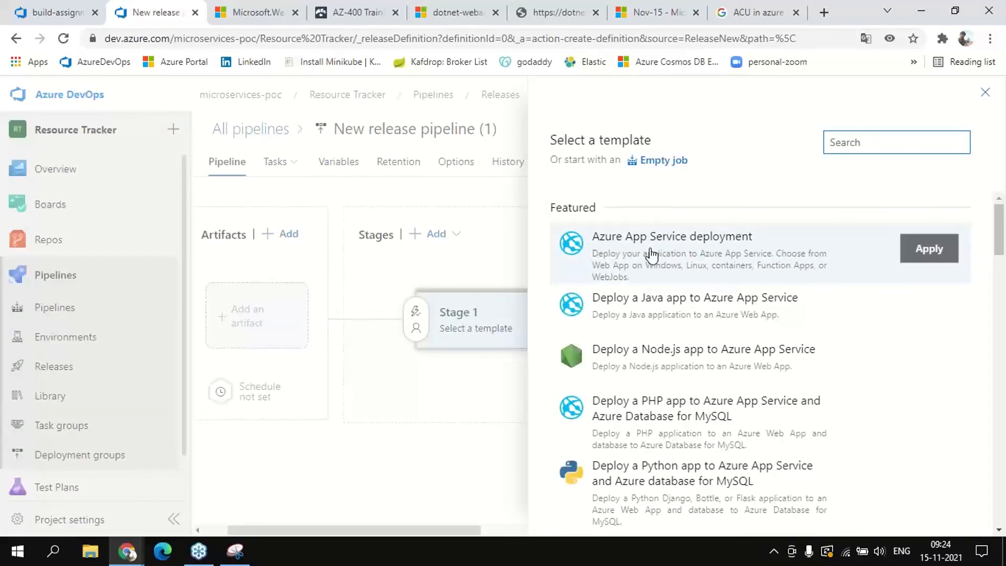
{"action": "left_click", "coordinate": [929, 251]}
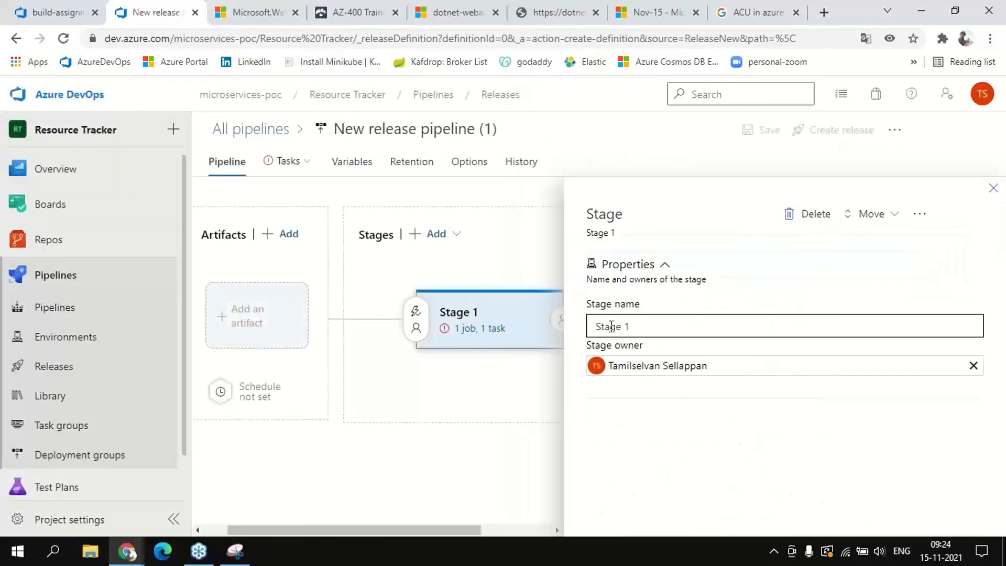
Rename the release stage to "Appservice deployment" and close its properties
{"action": "left_click", "coordinate": [650, 326]}
{"action": "left_click_drag", "start_coordinate": [650, 326], "coordinate": [574, 331]}
{"action": "type", "text": "A"}
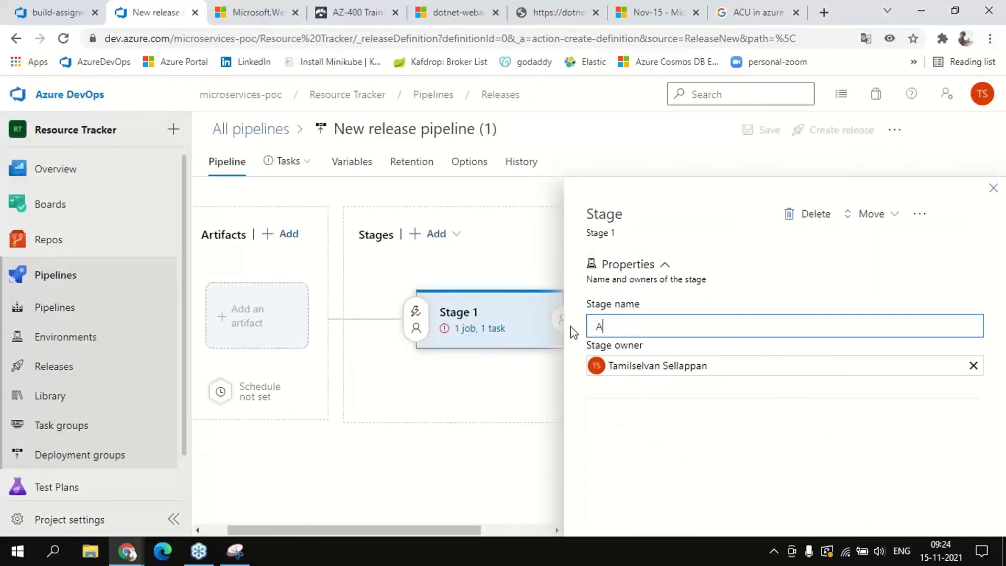
{"action": "type", "text": "ppservice deployment"}
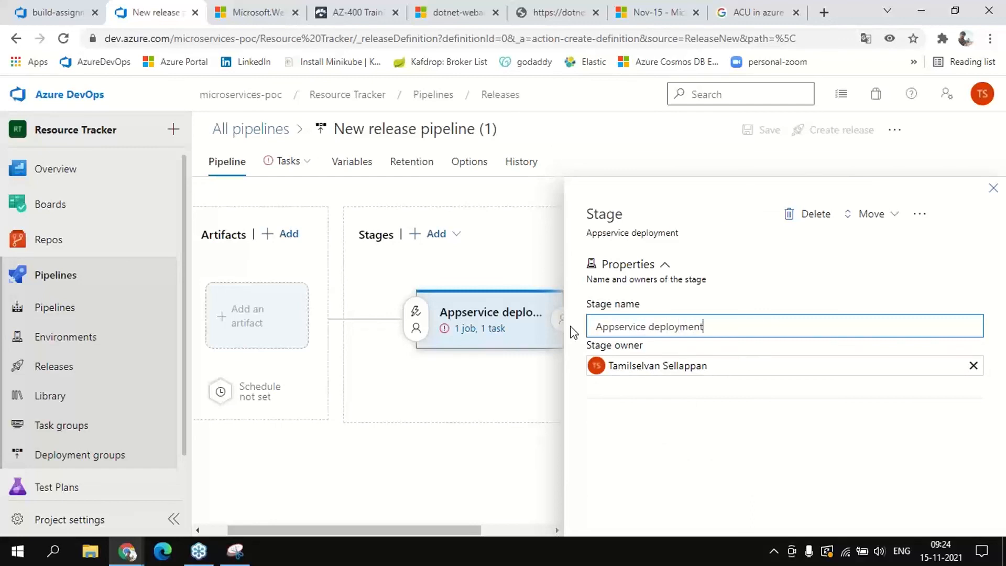
{"action": "left_click", "coordinate": [994, 189]}
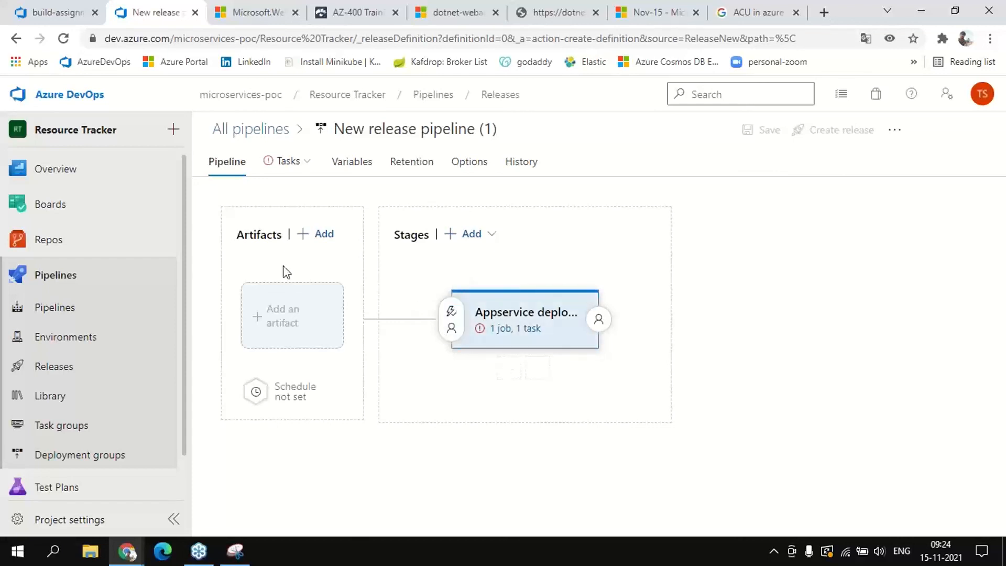
Add a Build artifact to the release pipeline from the Resource Tracker project with assignment-service-build as the source pipeline
{"action": "left_click", "coordinate": [320, 235]}
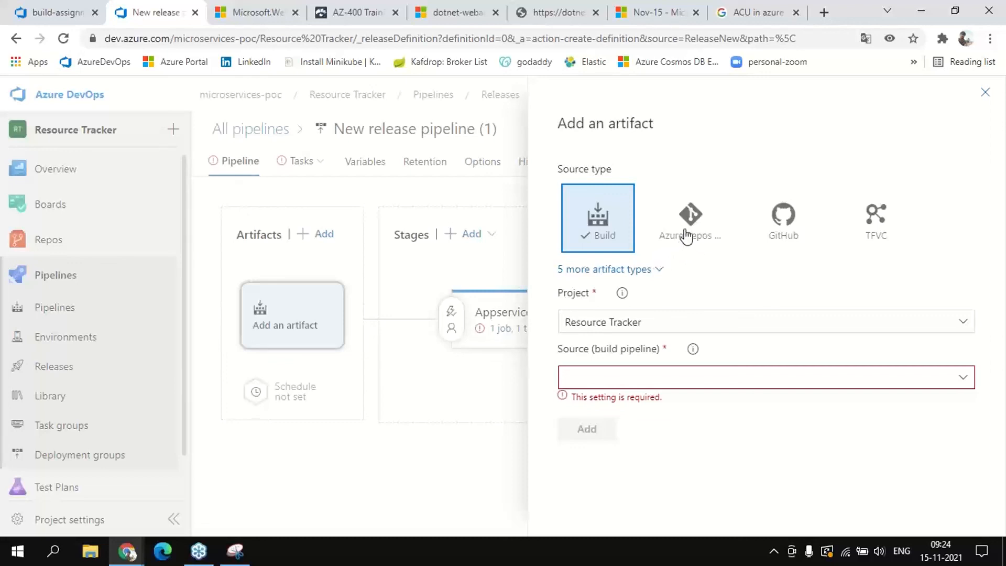
{"action": "left_click", "coordinate": [661, 273]}
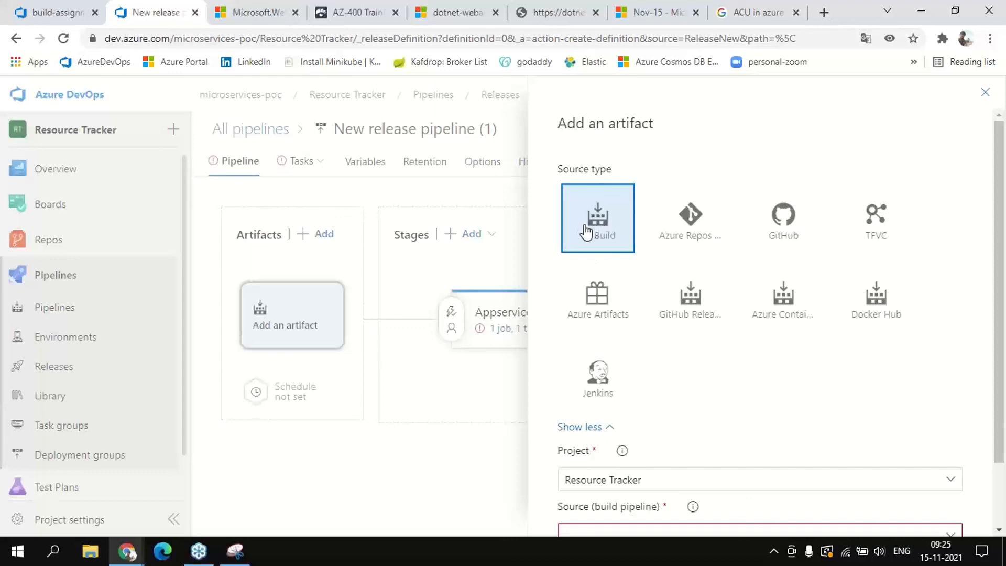
{"action": "scroll", "coordinate": [707, 447], "scroll_direction": "down", "scroll_amount": 2}
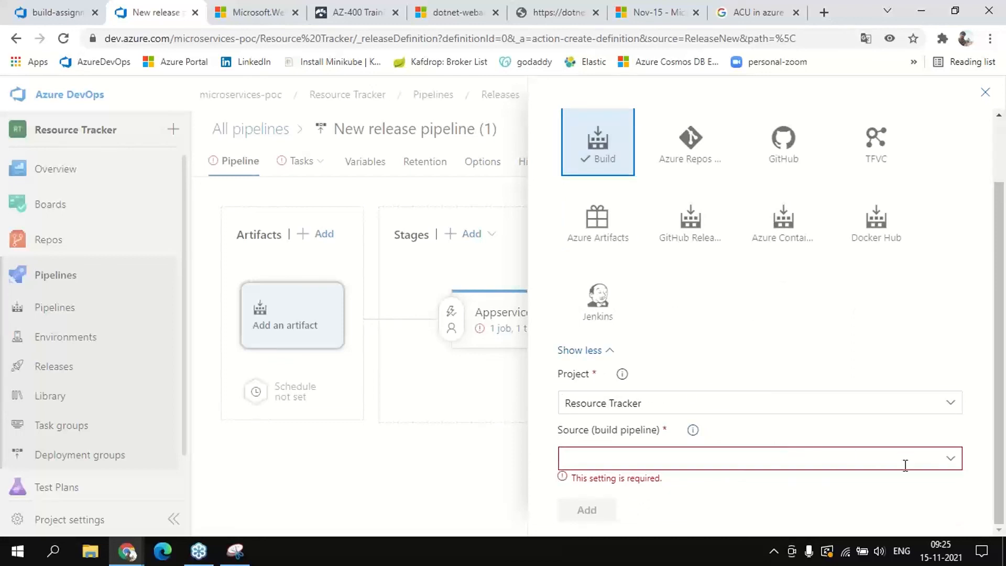
{"action": "left_click", "coordinate": [950, 462]}
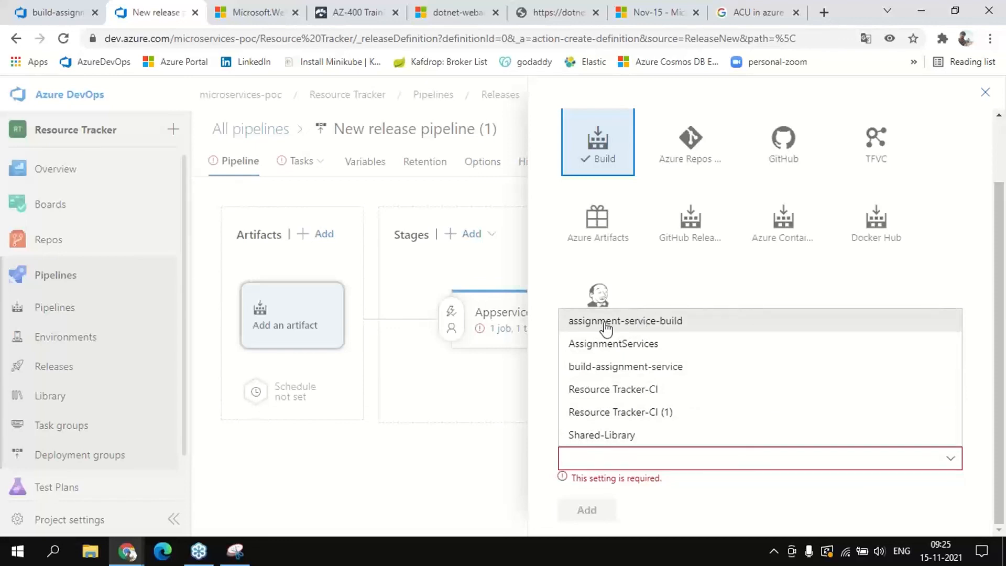
{"action": "left_click", "coordinate": [663, 323]}
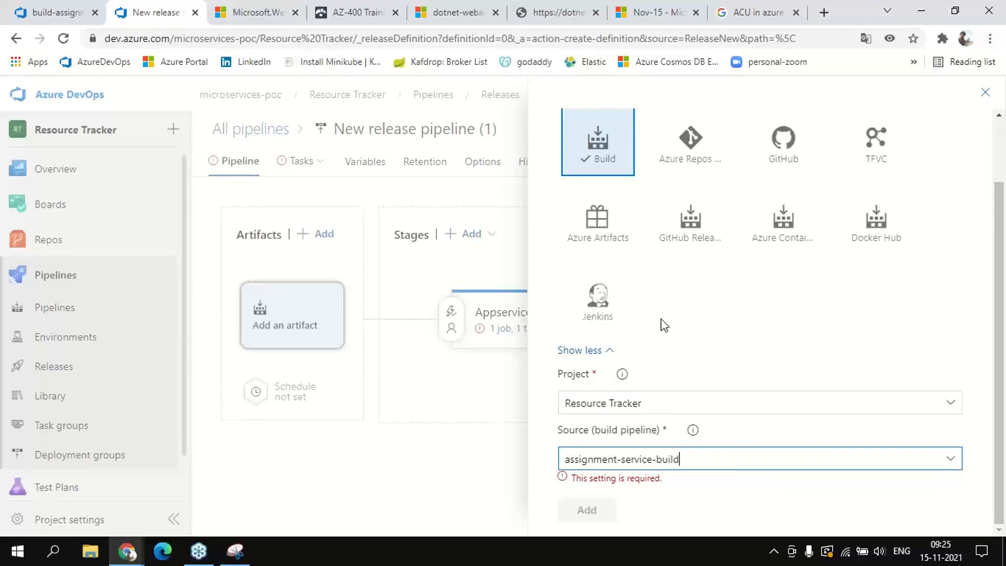
{"action": "scroll", "coordinate": [746, 442], "scroll_direction": "down", "scroll_amount": 3}
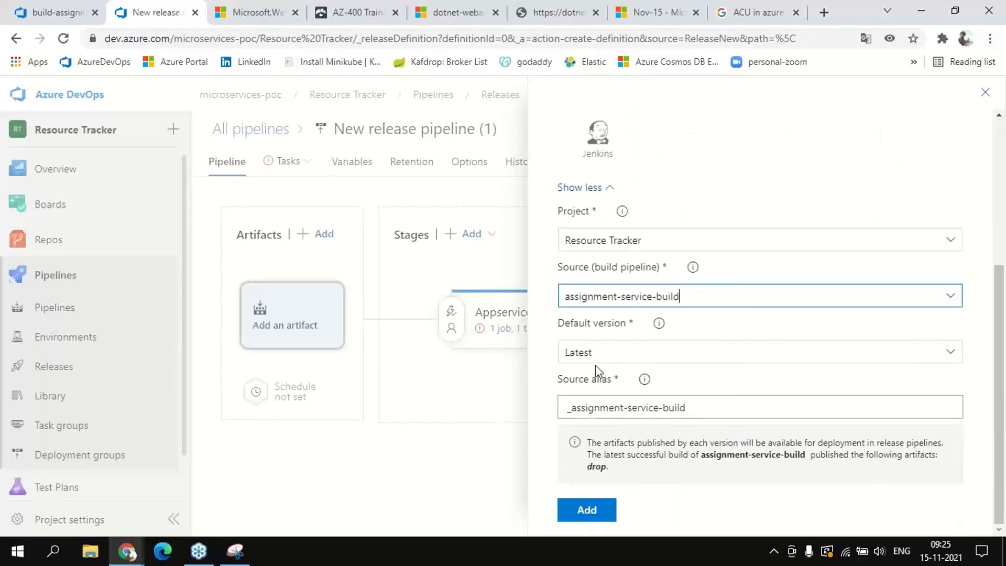
{"action": "scroll", "coordinate": [655, 349], "scroll_direction": "up", "scroll_amount": 1}
{"action": "scroll", "coordinate": [659, 350], "scroll_direction": "down", "scroll_amount": 1}
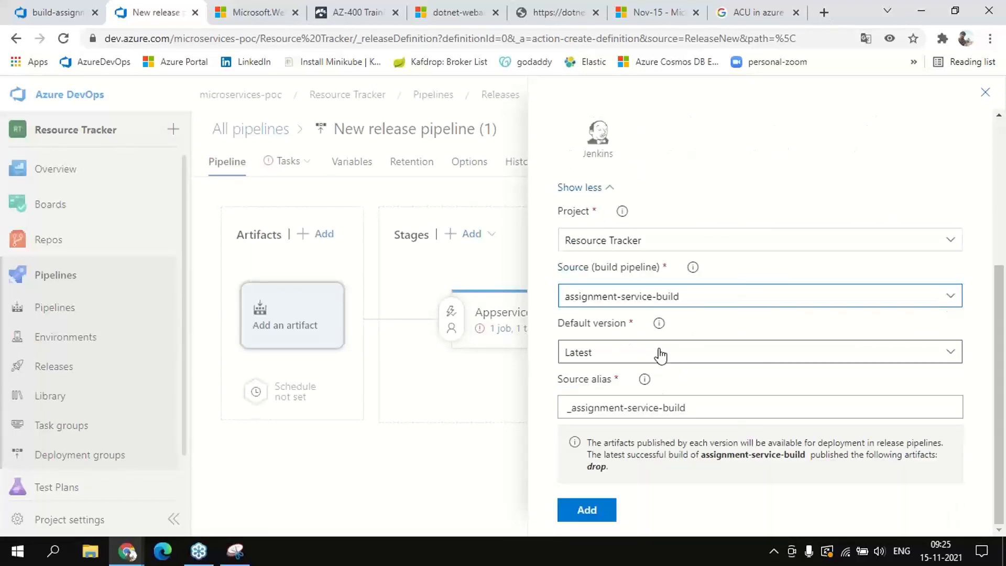
{"action": "left_click_drag", "start_coordinate": [688, 296], "coordinate": [566, 297]}
{"action": "left_click", "coordinate": [679, 297]}
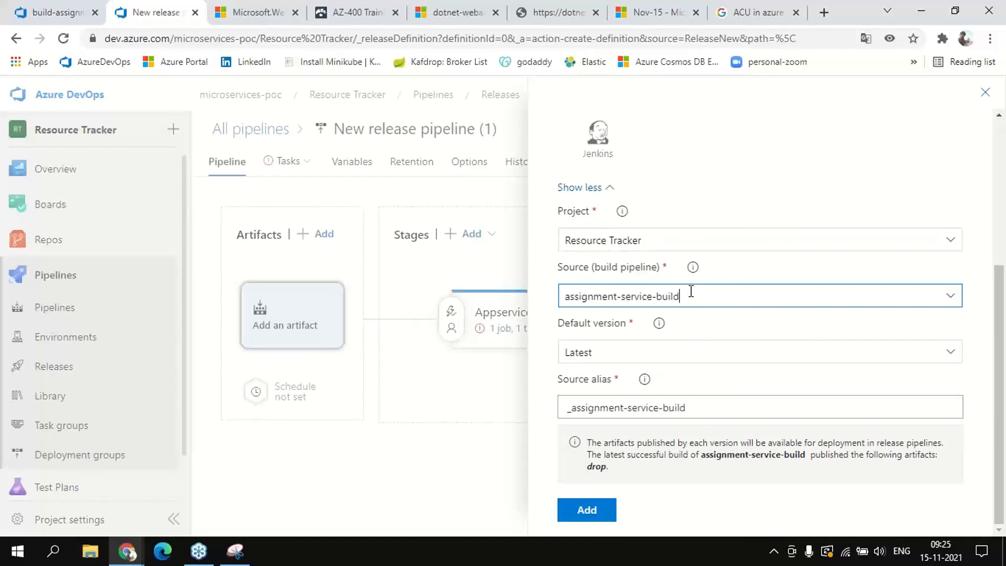
{"action": "left_click_drag", "start_coordinate": [681, 297], "coordinate": [559, 297]}
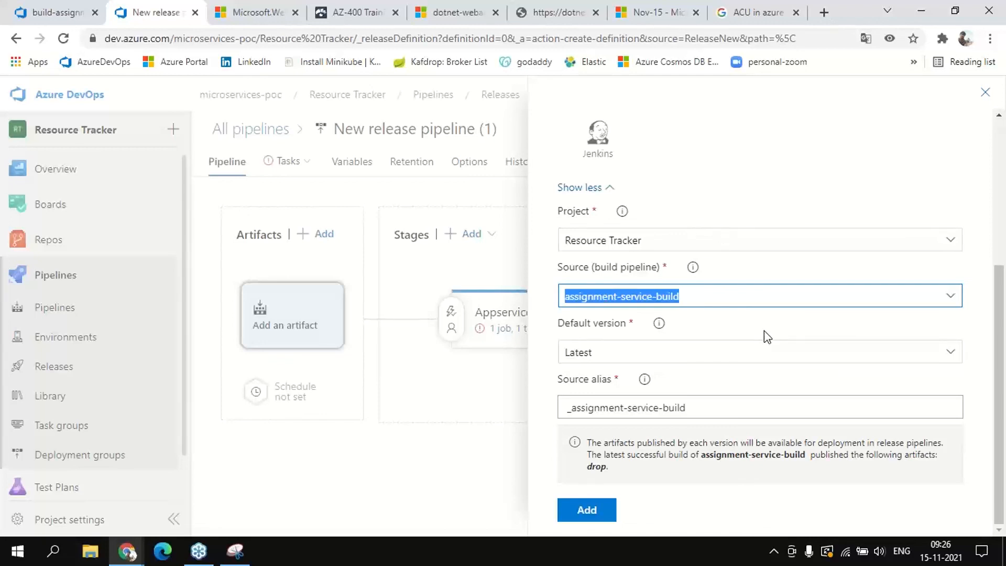
{"action": "left_click", "coordinate": [591, 515]}
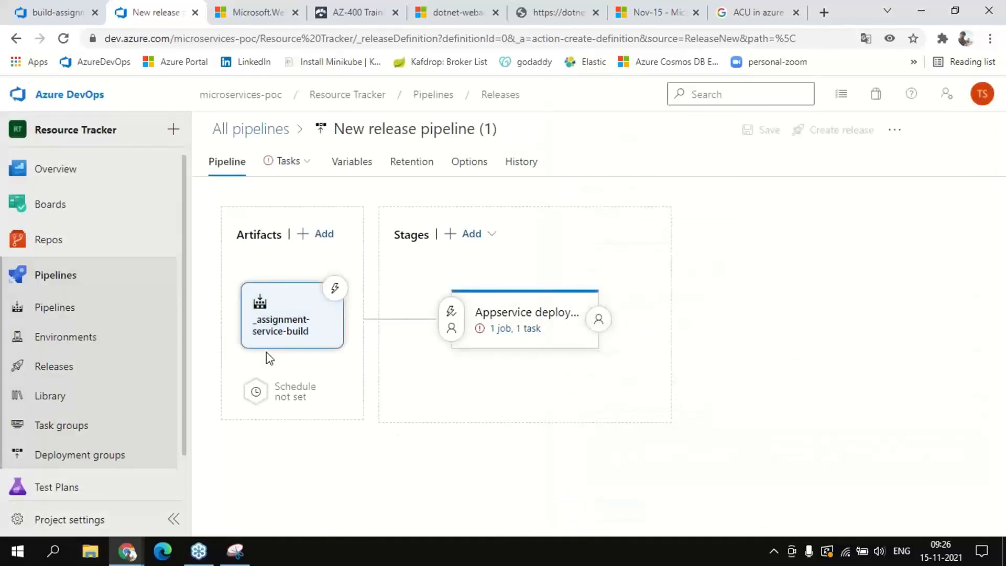
Examine the Appservice deployment stage's tasks, required parameters and agent job settings, and return to the release pipeline overview
{"action": "left_click", "coordinate": [499, 329]}
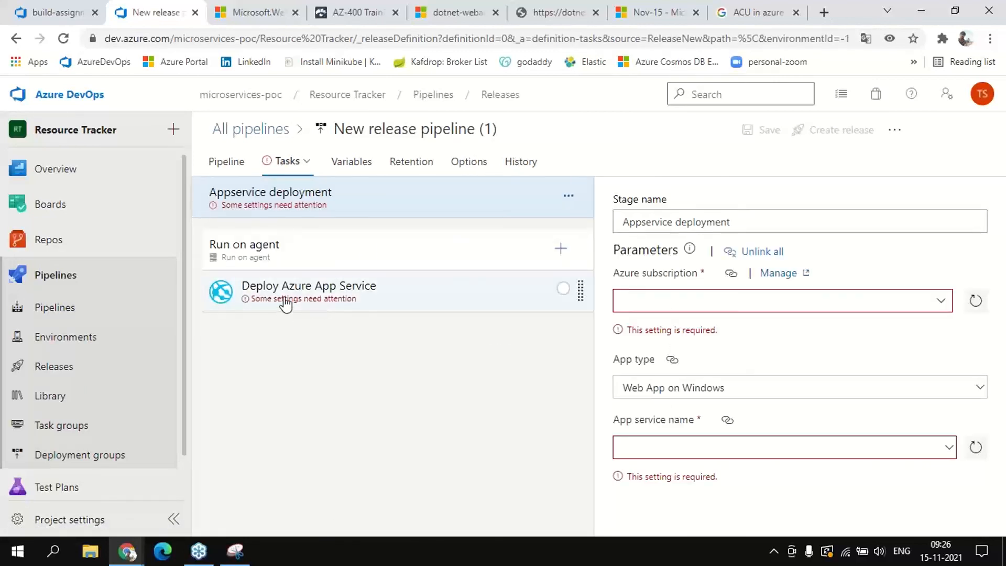
{"action": "left_click", "coordinate": [286, 302]}
{"action": "left_click", "coordinate": [299, 204]}
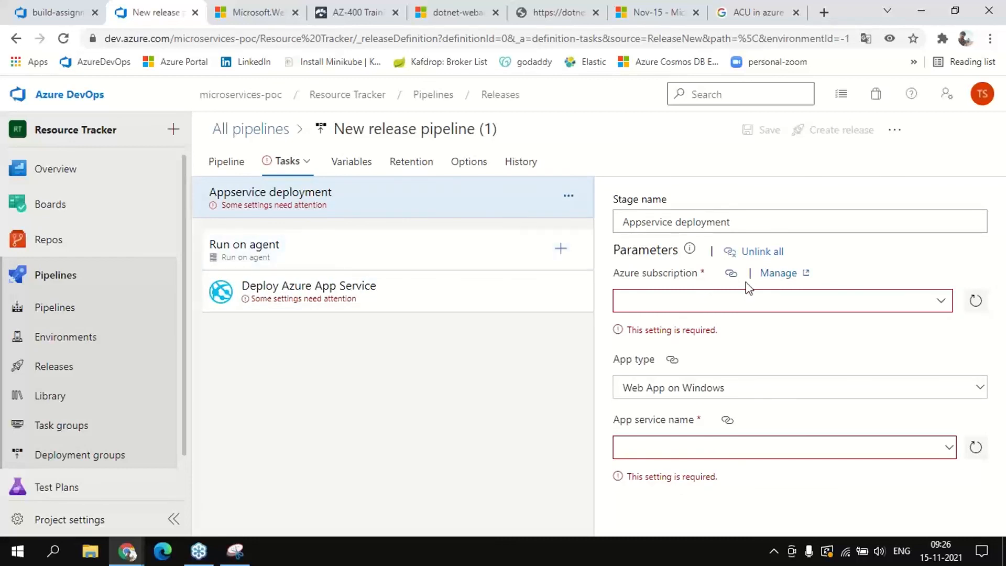
{"action": "left_click", "coordinate": [245, 258]}
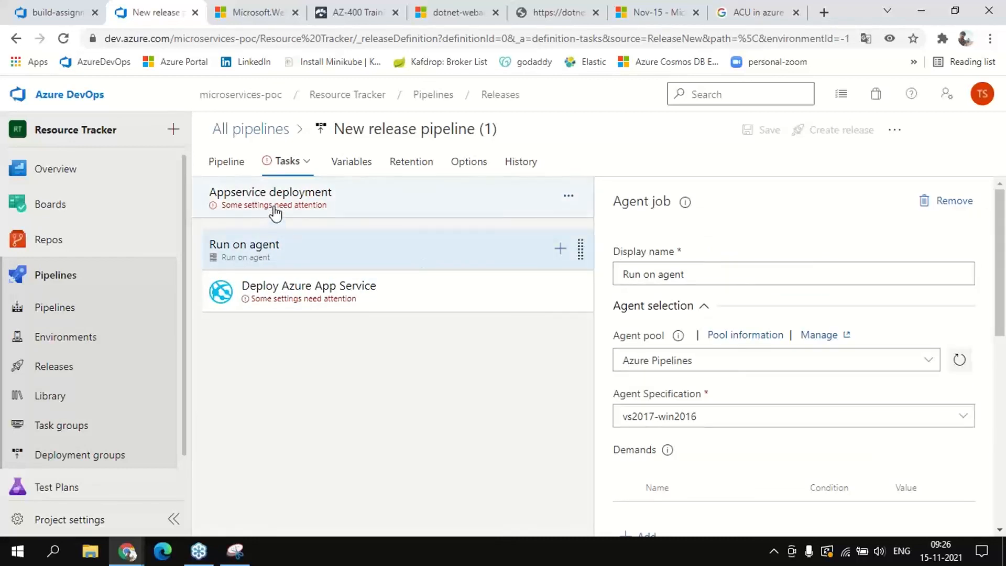
{"action": "left_click", "coordinate": [224, 162]}
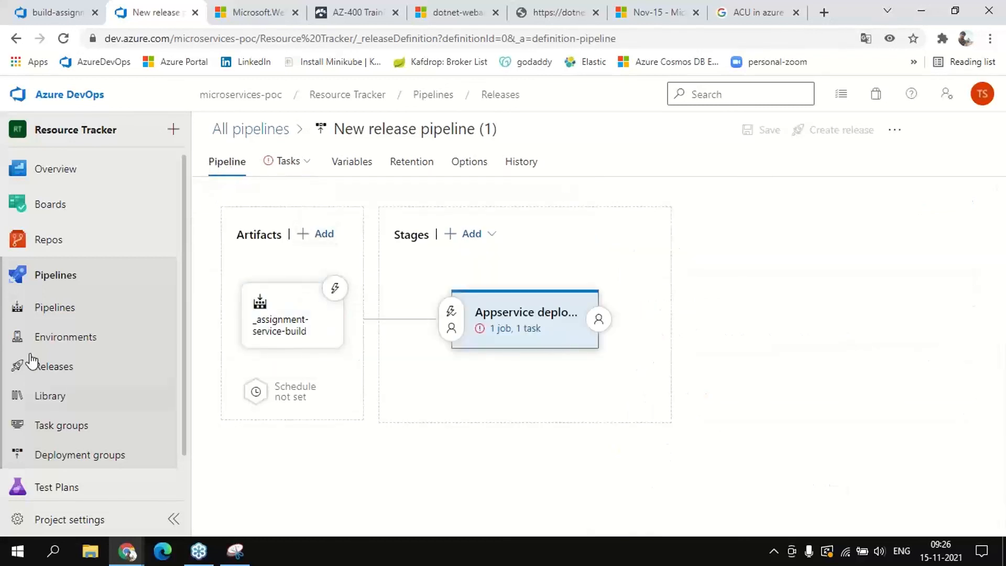
{"action": "left_click", "coordinate": [57, 310]}
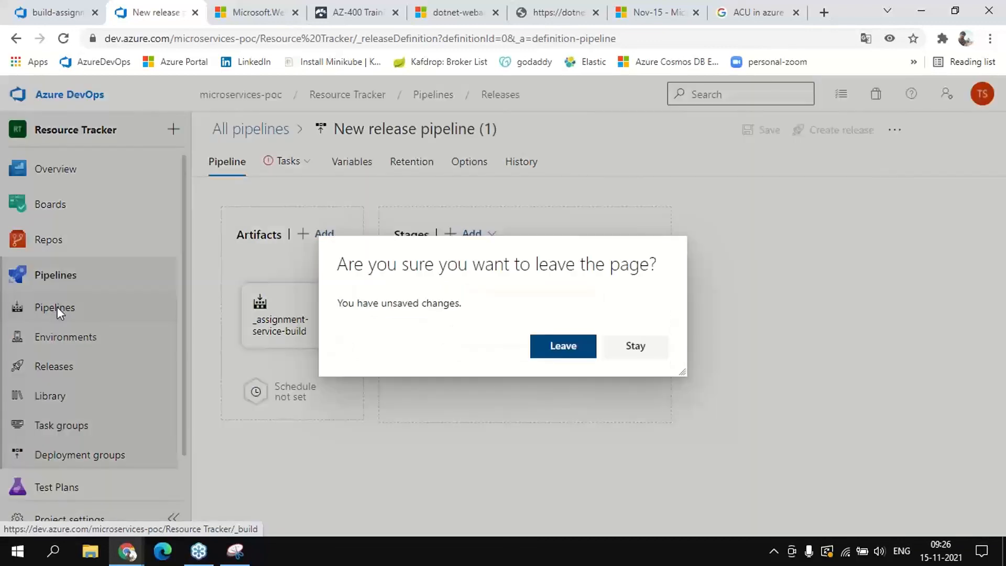
{"action": "left_click", "coordinate": [639, 358]}
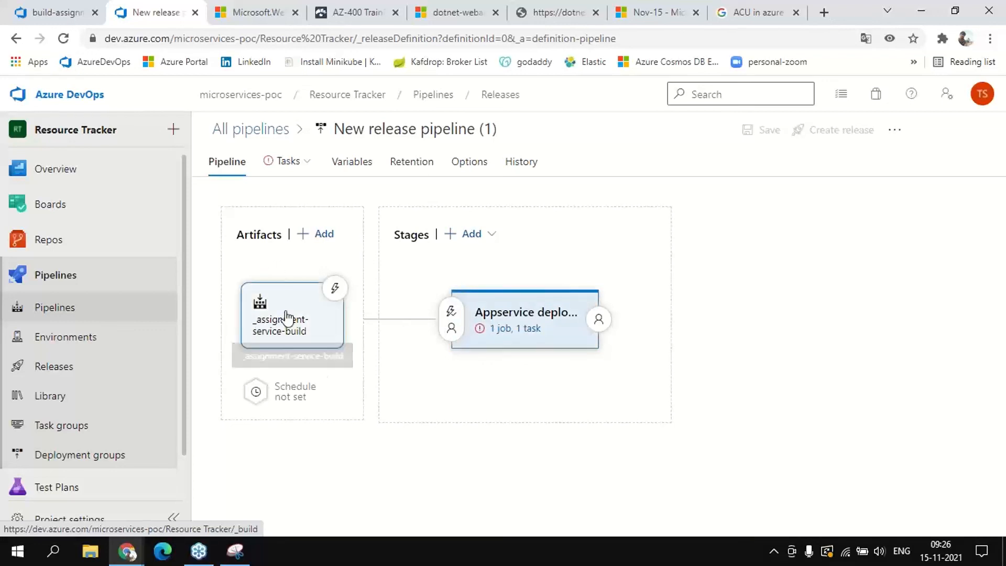
{"action": "left_click", "coordinate": [540, 313]}
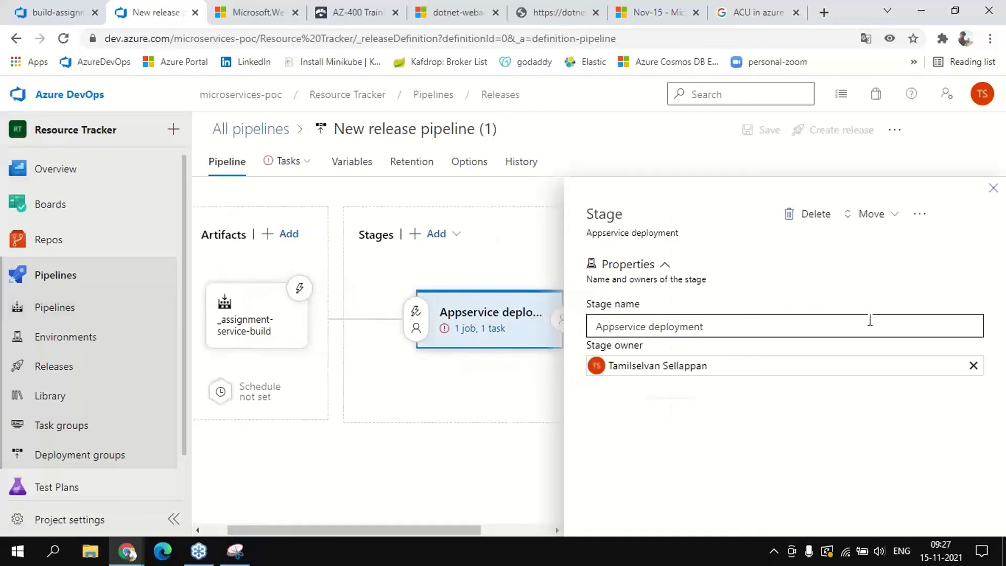
{"action": "left_click", "coordinate": [993, 189]}
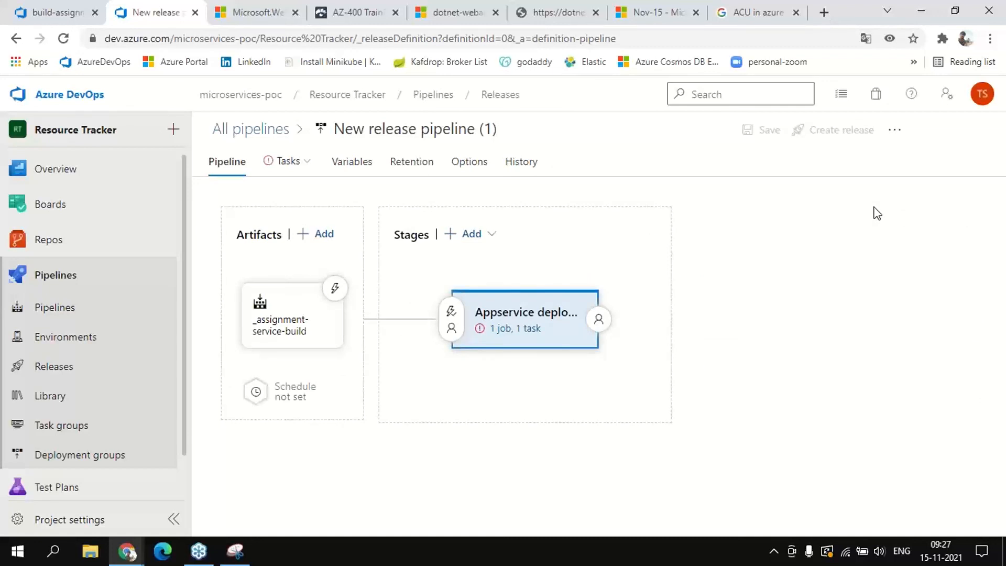
Review the Deploy Azure App Service task's settings, return to the Appservice deployment stage parameters, and check which account is signed in
{"action": "left_click", "coordinate": [500, 328]}
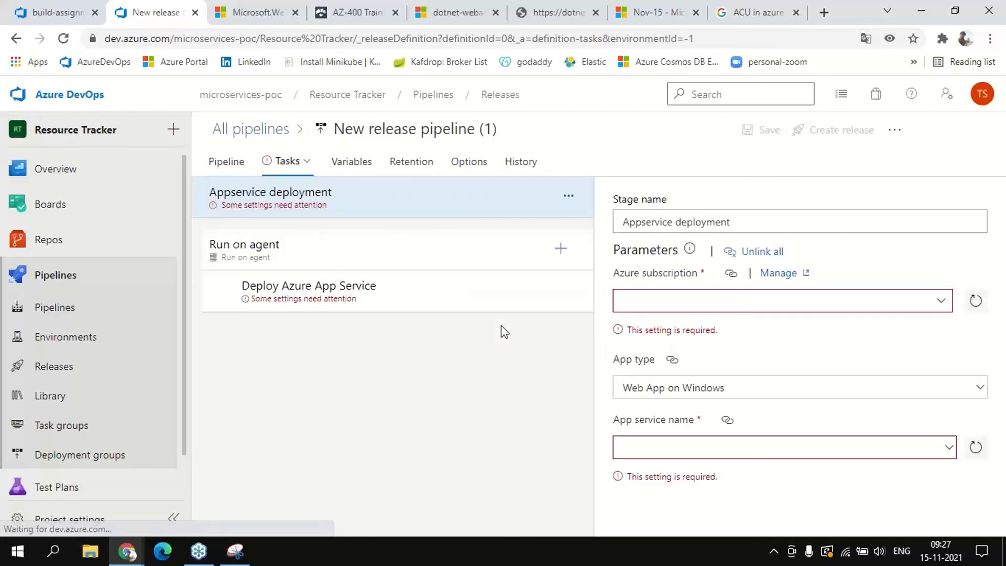
{"action": "left_click", "coordinate": [356, 299]}
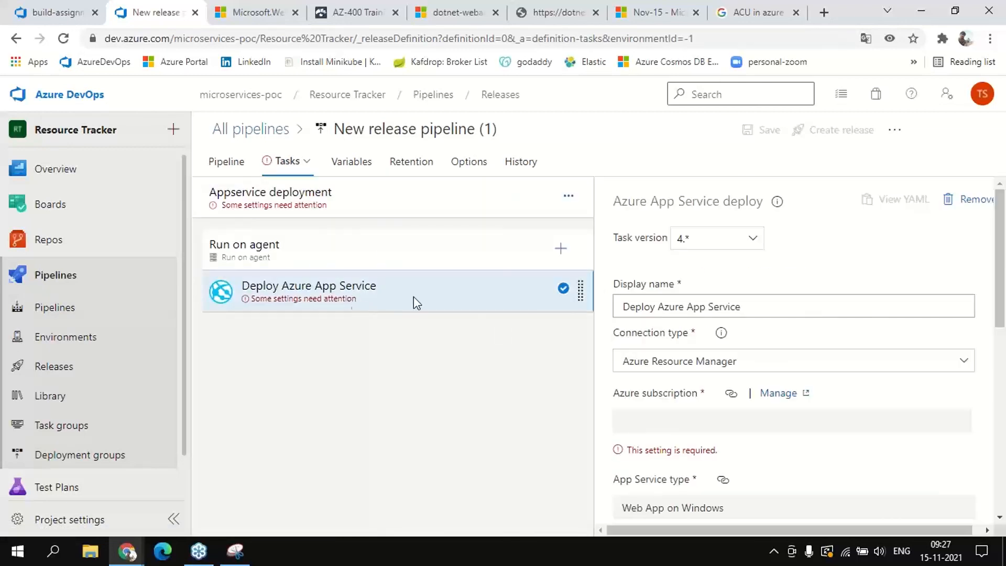
{"action": "scroll", "coordinate": [750, 358], "scroll_direction": "down", "scroll_amount": 1}
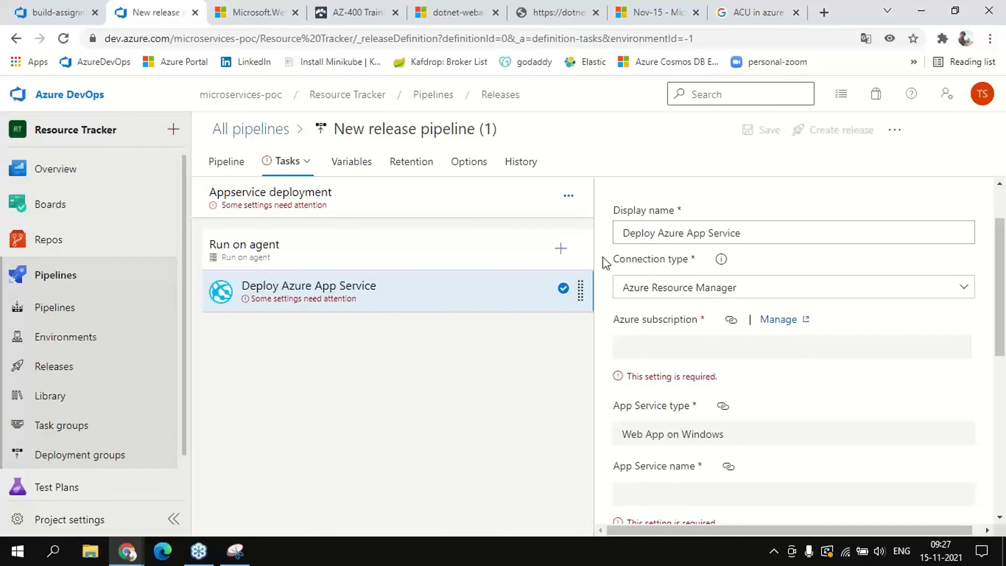
{"action": "scroll", "coordinate": [742, 287], "scroll_direction": "up", "scroll_amount": 1}
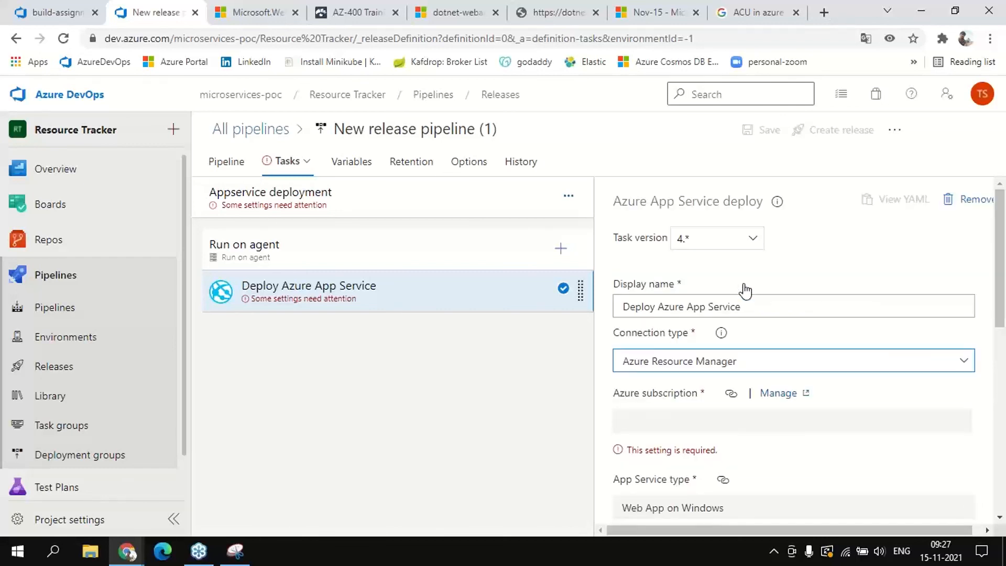
{"action": "left_click", "coordinate": [336, 205]}
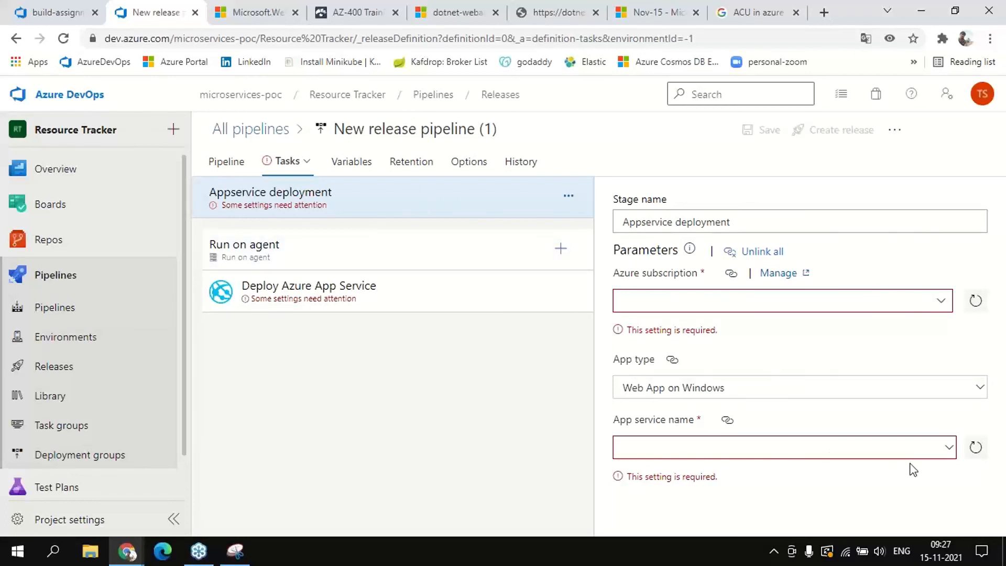
{"action": "left_click", "coordinate": [985, 94]}
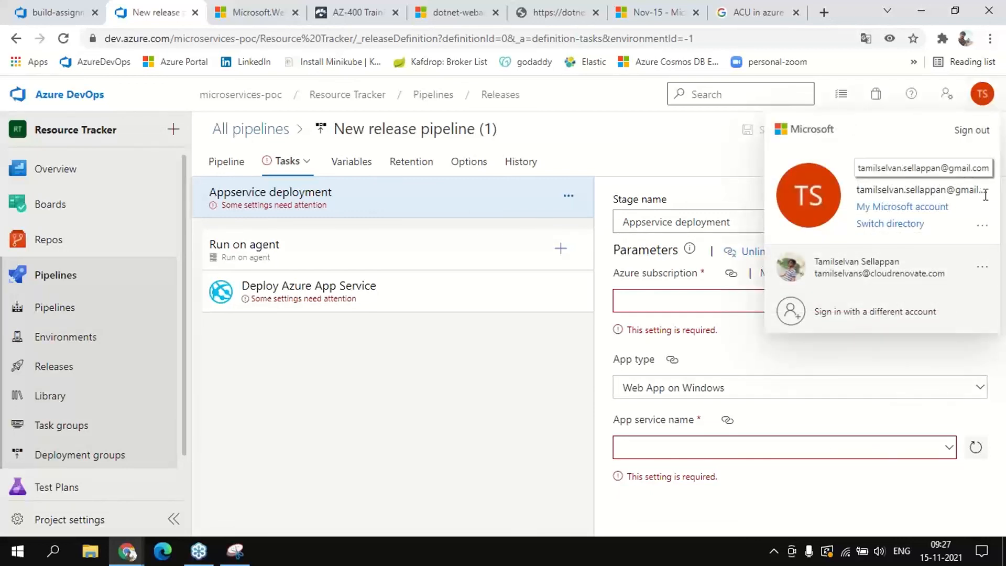
{"action": "left_click", "coordinate": [625, 143]}
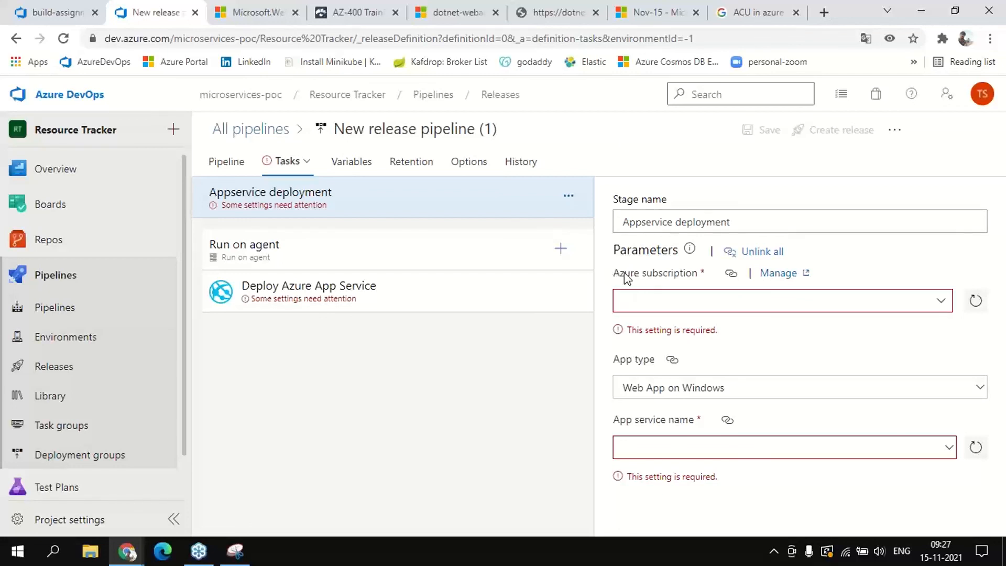
Set the stage's Azure subscription to the existing Azure Pass - Sponsorship service connection
{"action": "left_click", "coordinate": [943, 305]}
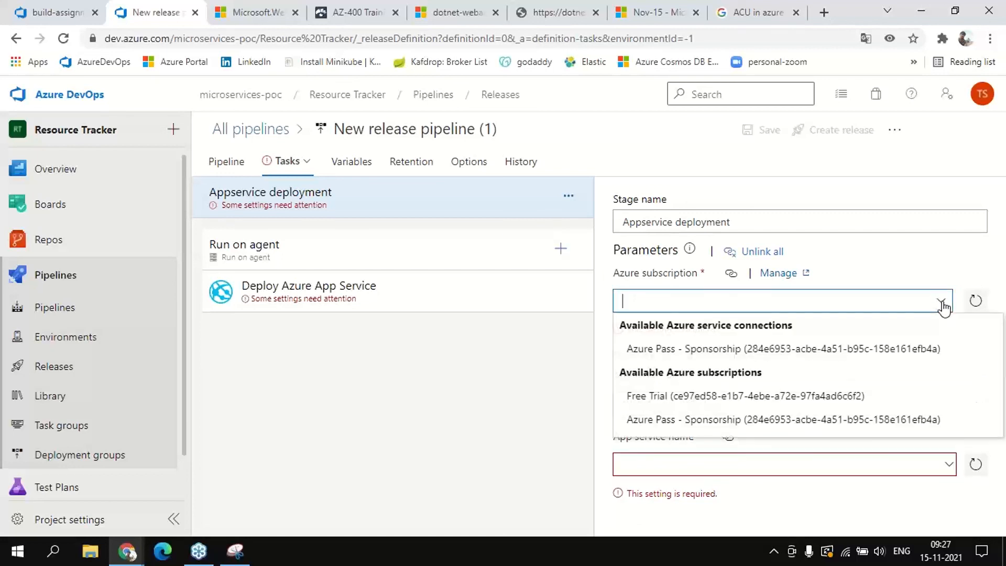
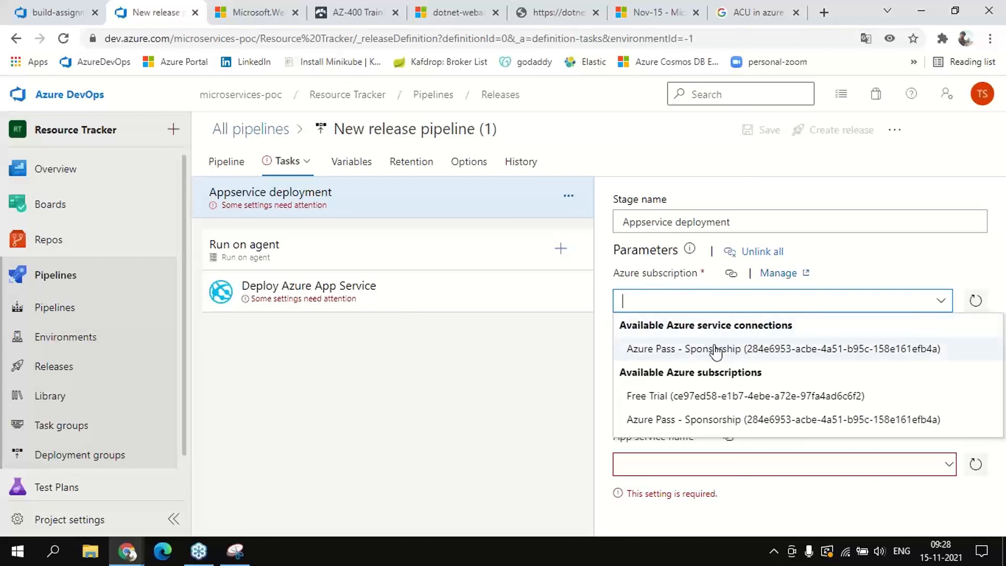
{"action": "left_click", "coordinate": [744, 420]}
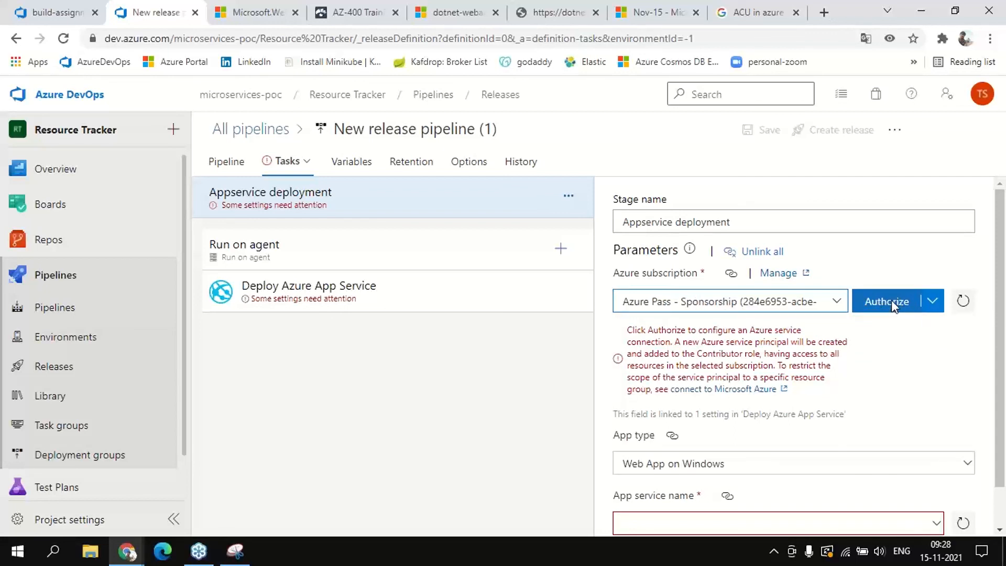
{"action": "left_click", "coordinate": [837, 301]}
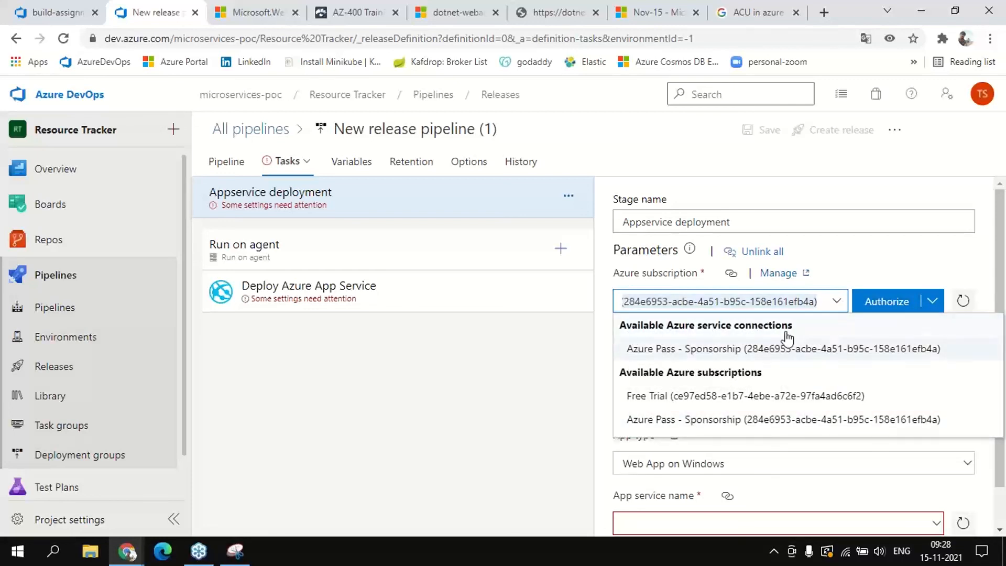
{"action": "left_click", "coordinate": [745, 350]}
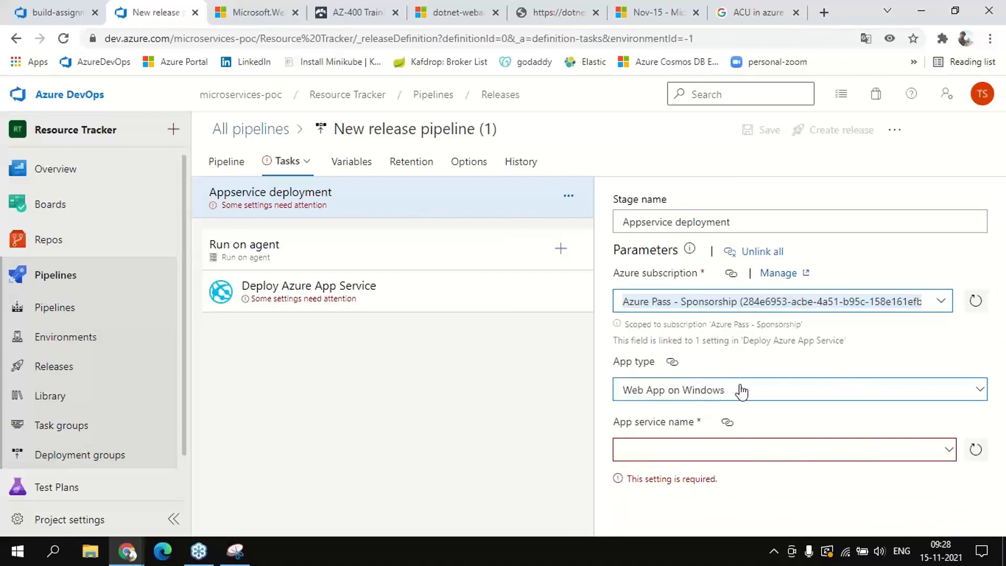
Set the stage's app type to Web App on Linux and its app service name to dotnet-webapp-demo-nov-15
{"action": "left_click", "coordinate": [733, 373]}
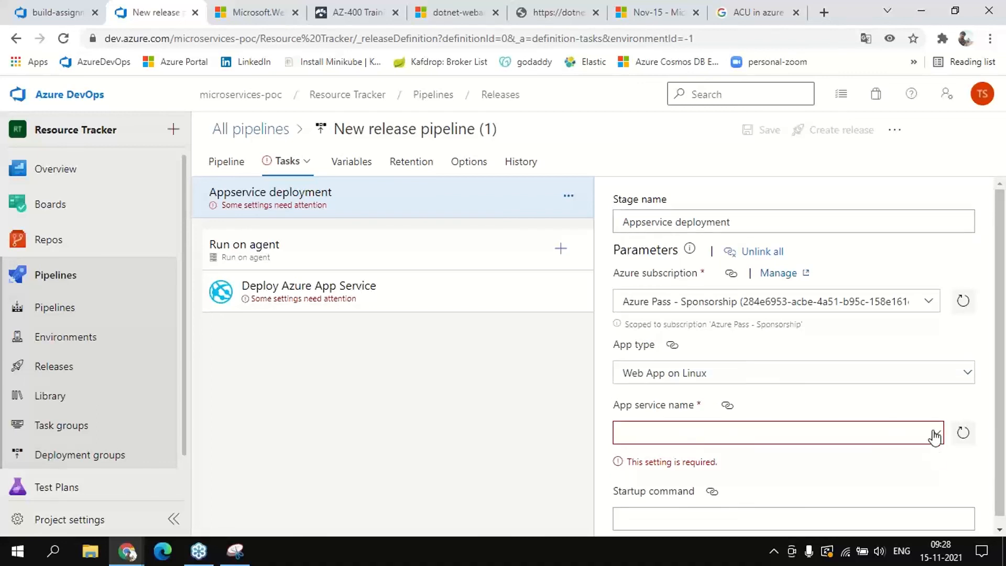
{"action": "left_click", "coordinate": [936, 434]}
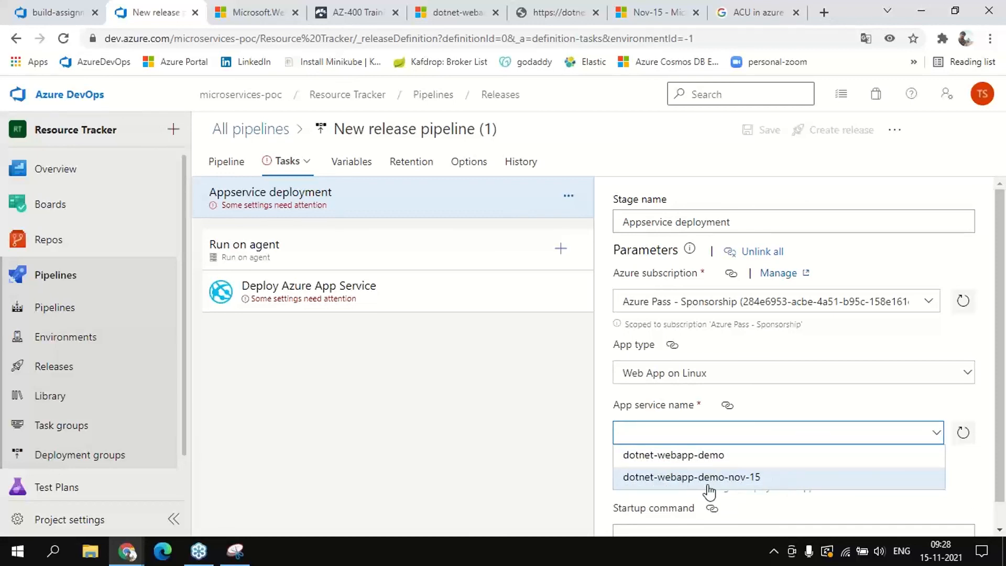
{"action": "left_click", "coordinate": [693, 481]}
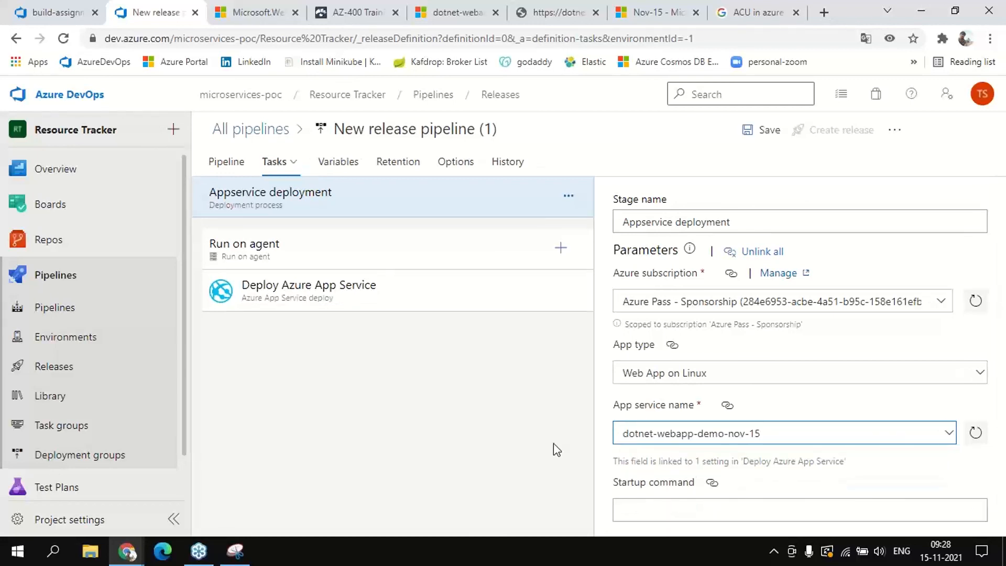
{"action": "left_click", "coordinate": [998, 328]}
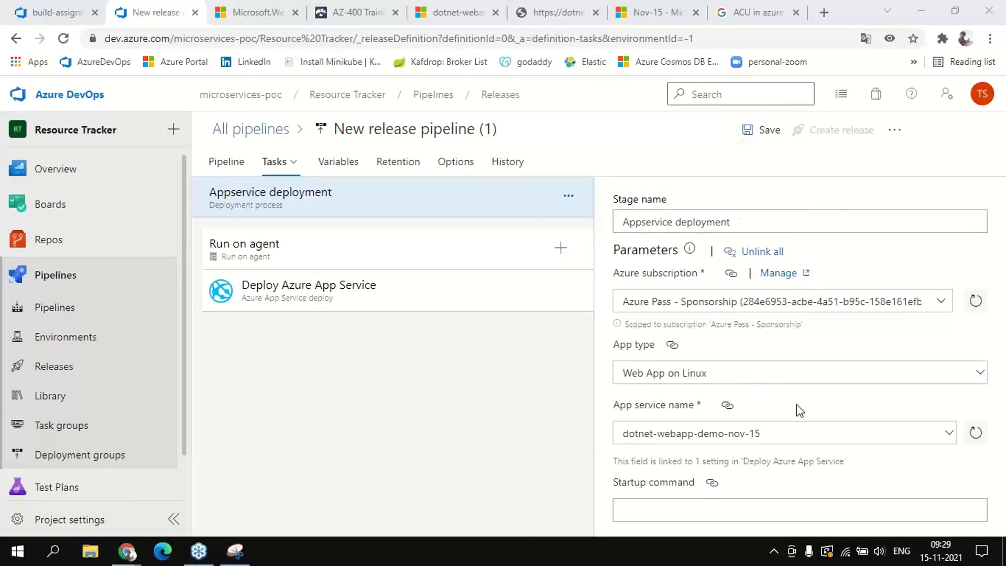
Examine the Deploy Azure App Service task's linked settings and its package or folder path
{"action": "left_click", "coordinate": [338, 297]}
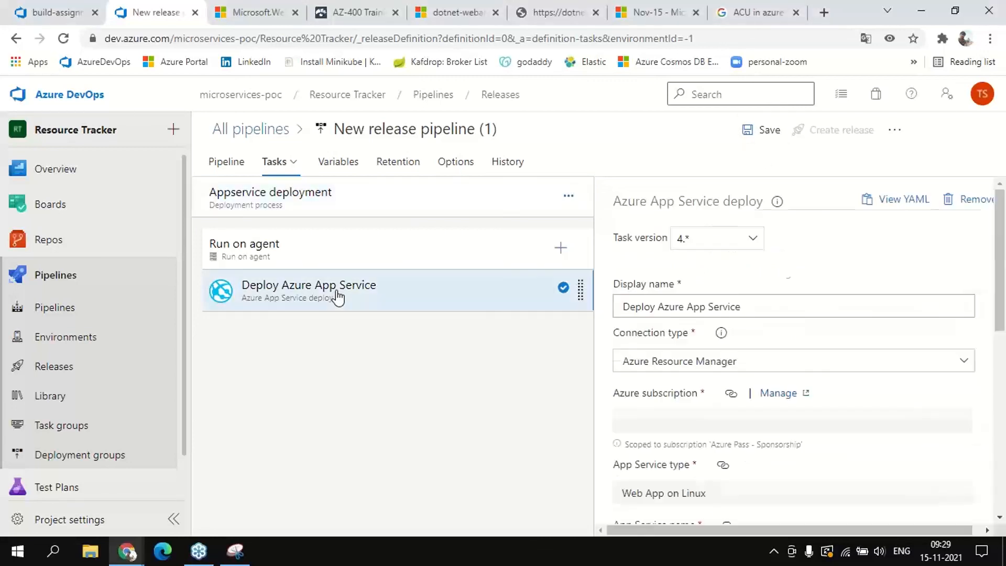
{"action": "scroll", "coordinate": [725, 275], "scroll_direction": "down", "scroll_amount": 2}
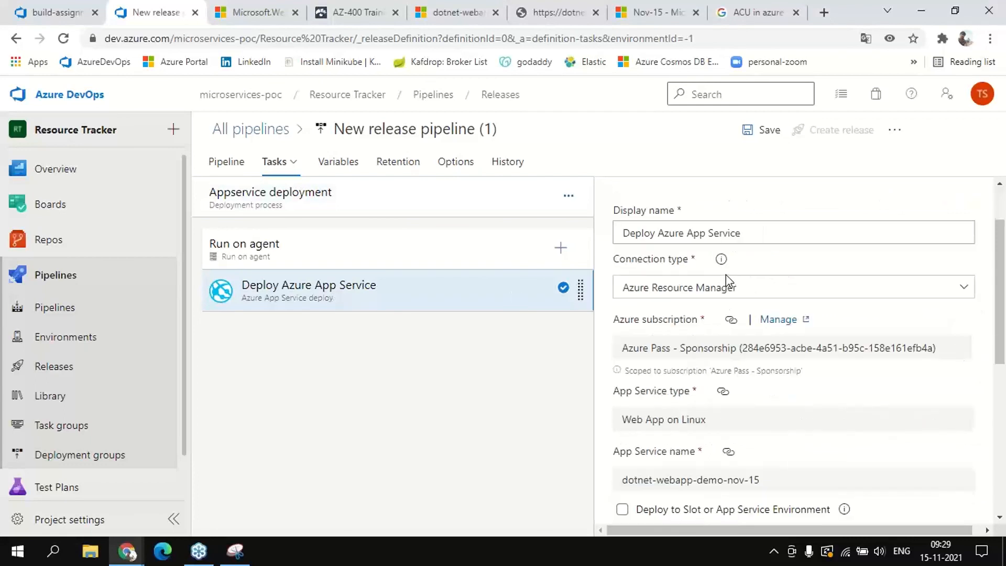
{"action": "scroll", "coordinate": [718, 258], "scroll_direction": "up", "scroll_amount": 2}
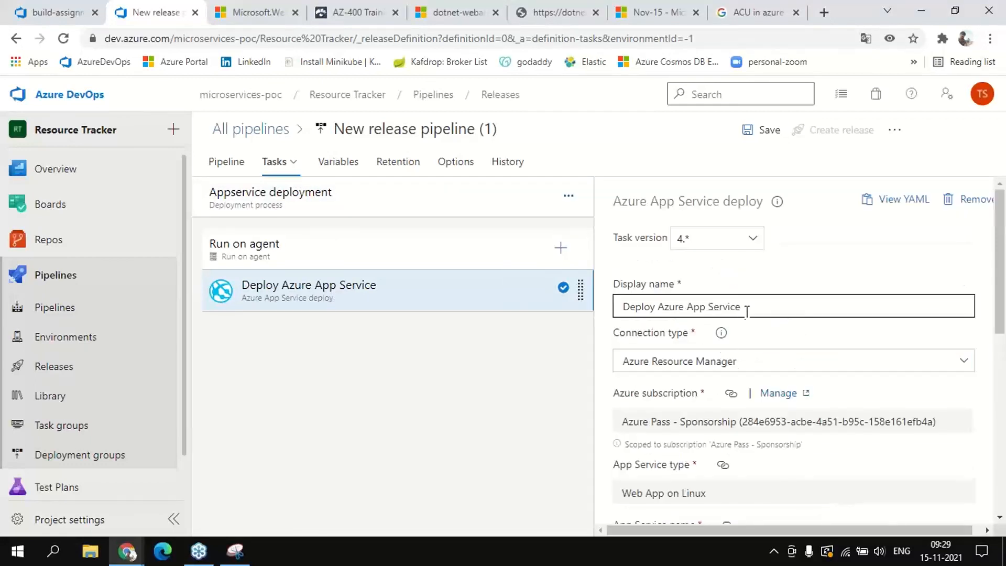
{"action": "scroll", "coordinate": [739, 316], "scroll_direction": "down", "scroll_amount": 4}
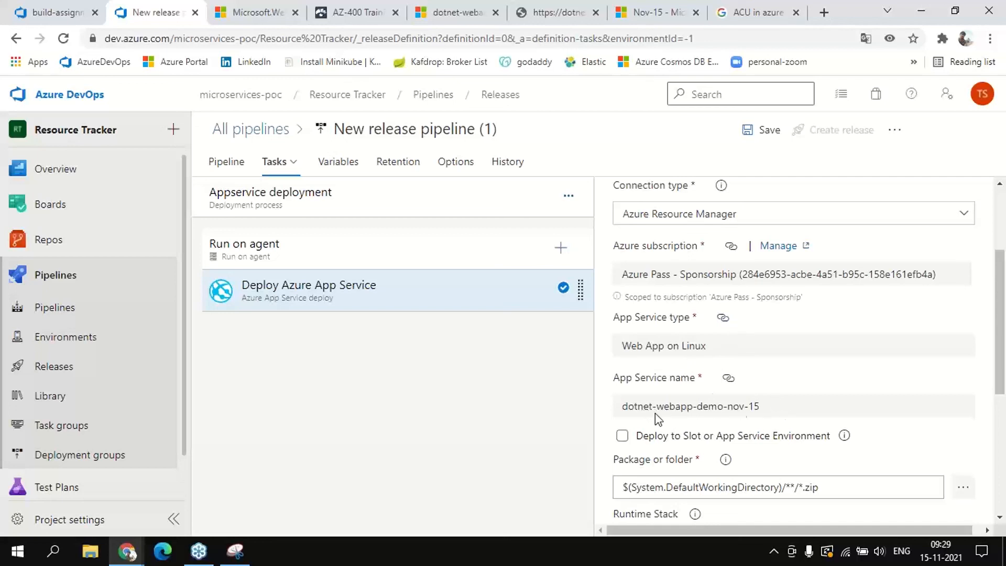
{"action": "scroll", "coordinate": [687, 465], "scroll_direction": "down", "scroll_amount": 3}
{"action": "scroll", "coordinate": [702, 404], "scroll_direction": "up", "scroll_amount": 1}
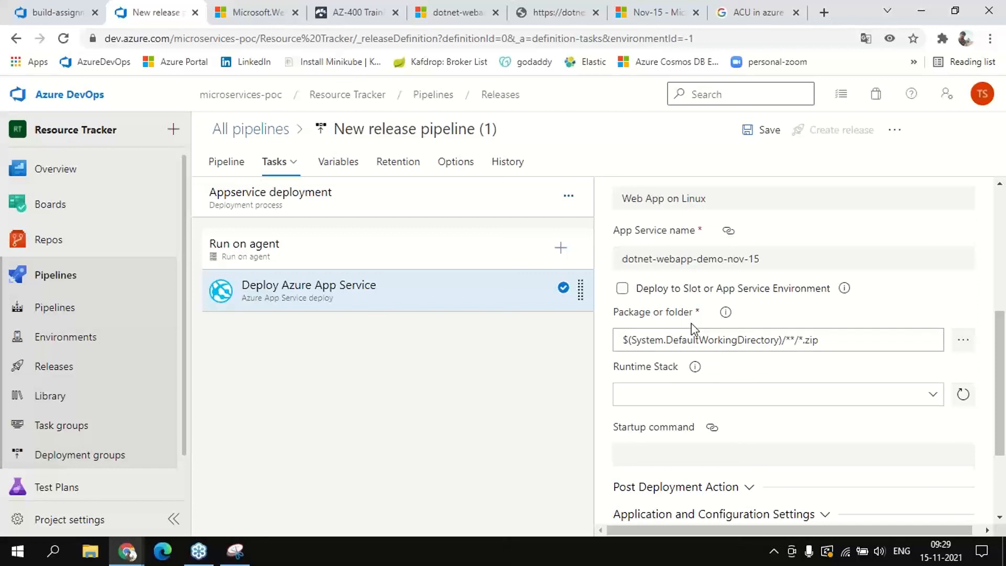
{"action": "left_click", "coordinate": [820, 336]}
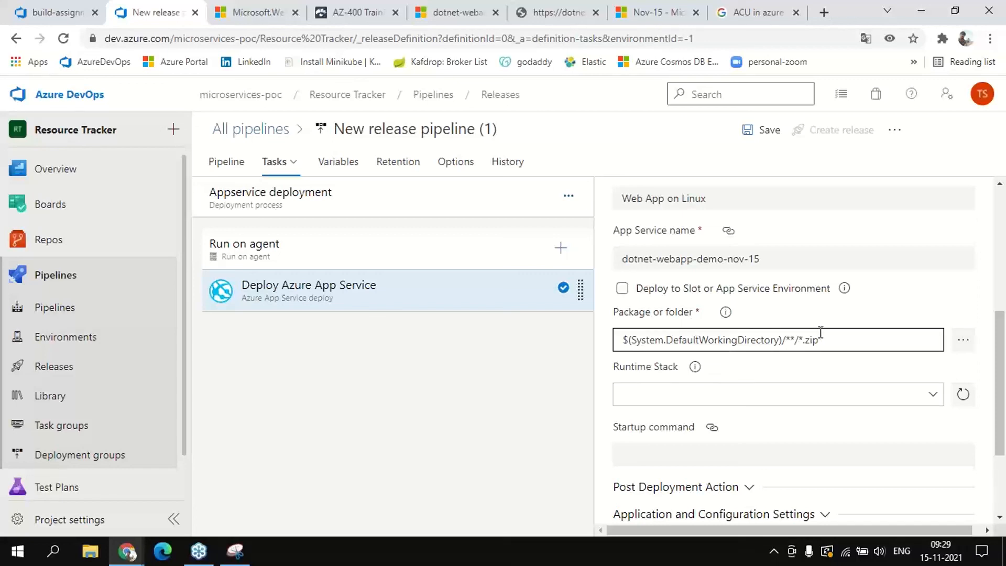
{"action": "left_click_drag", "start_coordinate": [828, 341], "coordinate": [619, 343]}
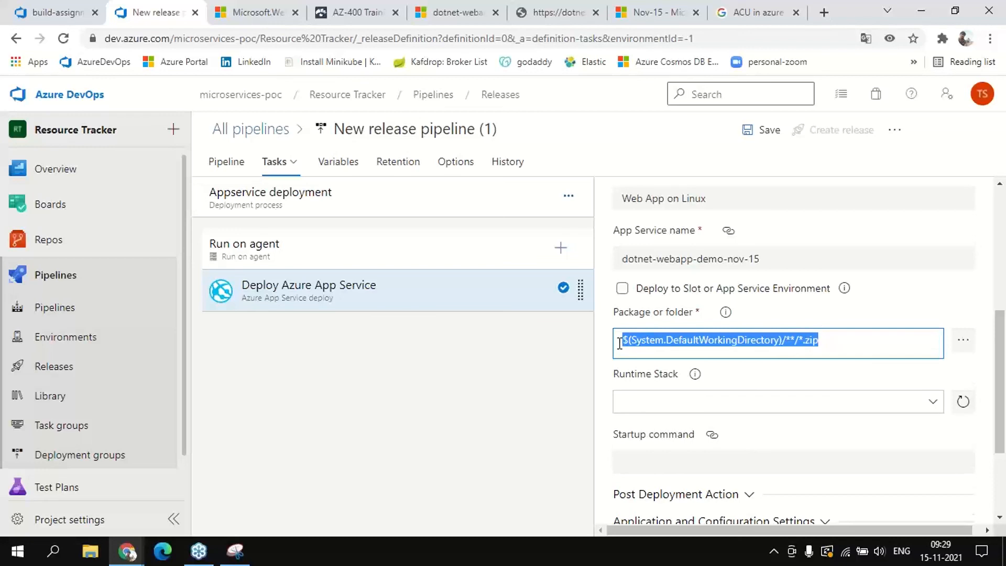
{"action": "left_click", "coordinate": [857, 344]}
{"action": "left_click_drag", "start_coordinate": [819, 341], "coordinate": [625, 341]}
Save the release pipeline without a comment and reopen New release pipeline (1) for editing from the project's releases
{"action": "left_click", "coordinate": [756, 131]}
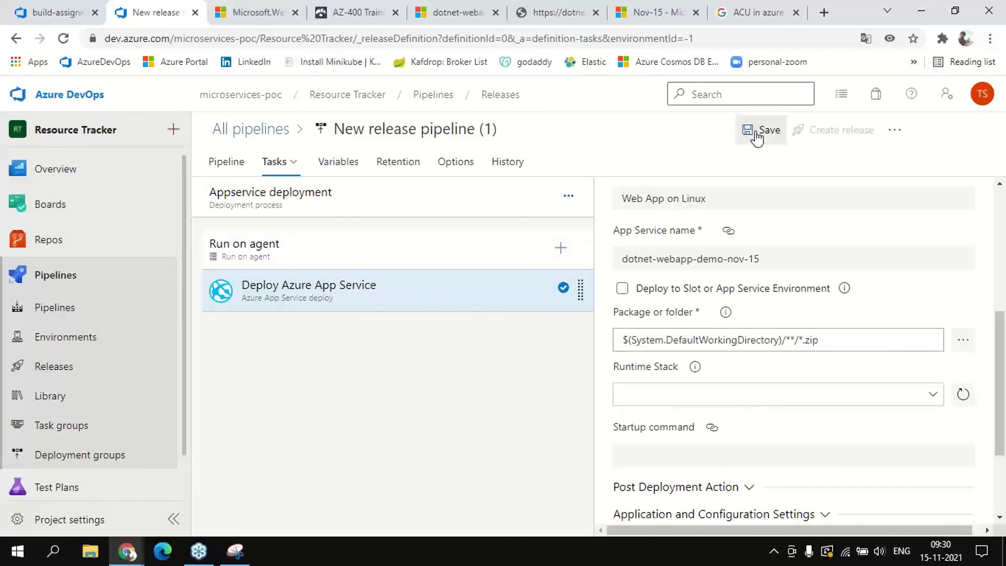
{"action": "left_click", "coordinate": [579, 398]}
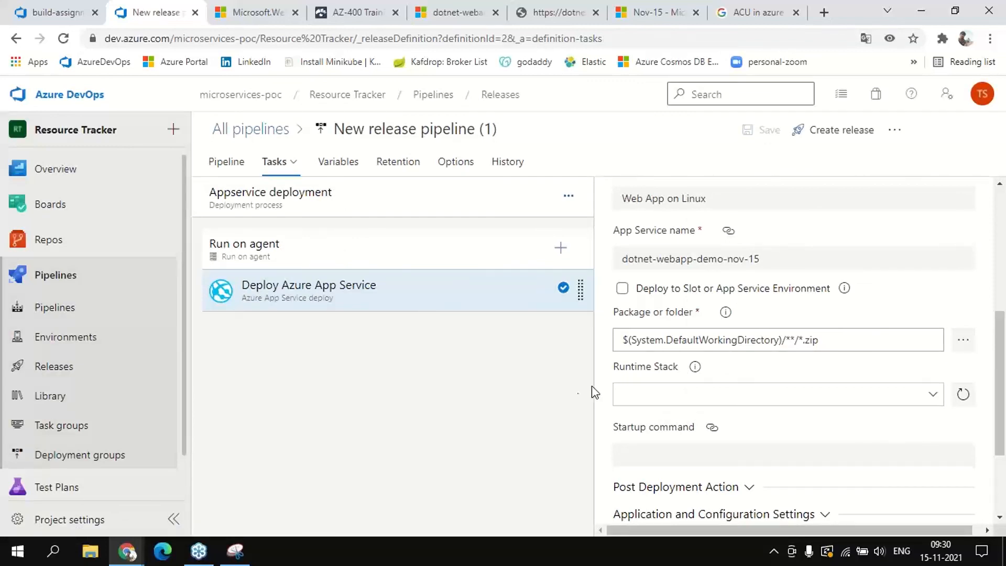
{"action": "left_click", "coordinate": [65, 373]}
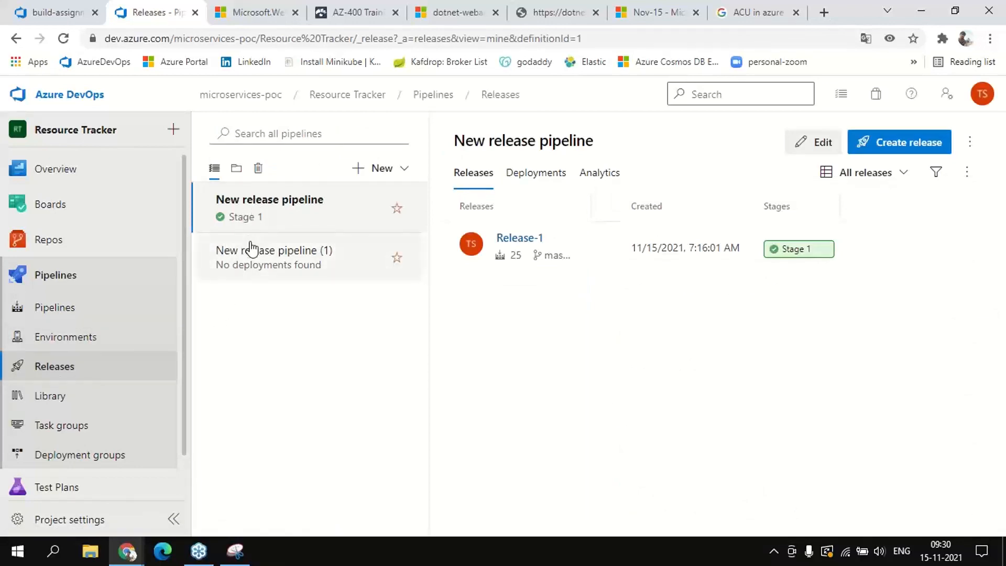
{"action": "left_click", "coordinate": [254, 262]}
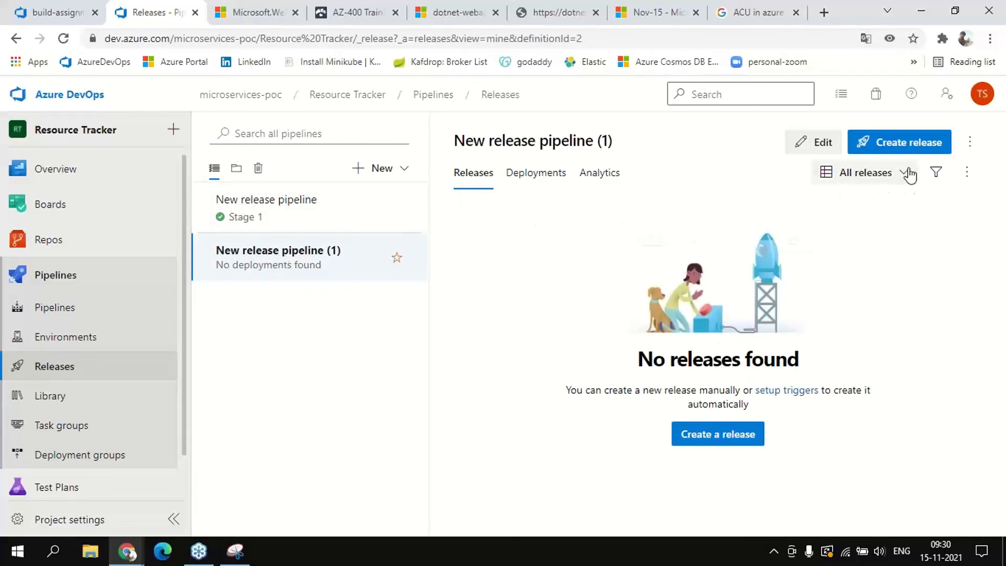
{"action": "left_click", "coordinate": [807, 142]}
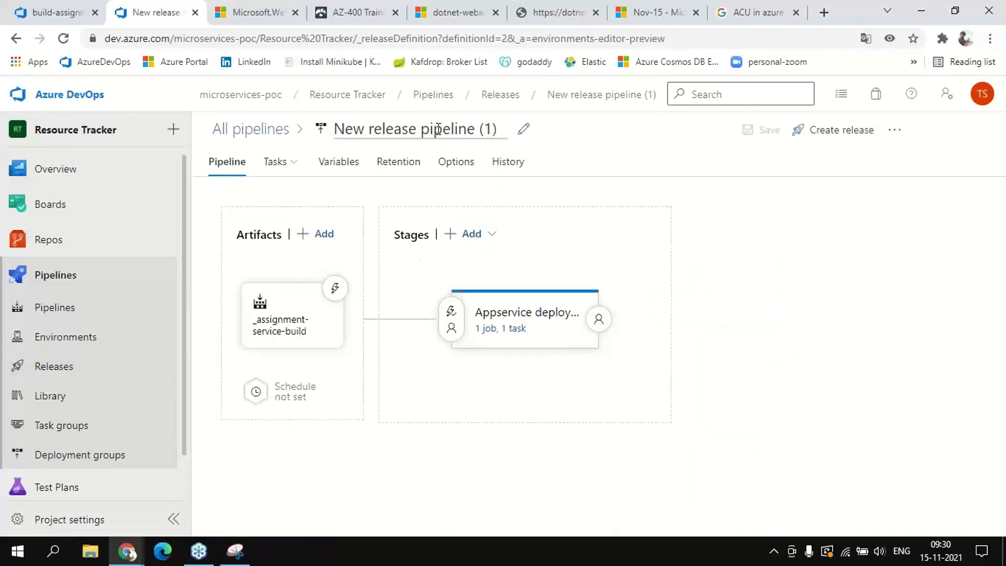
Rename the release pipeline as azure-appservice-deploy and save it without a comment
{"action": "left_click", "coordinate": [438, 130]}
{"action": "type", "text": "a"}
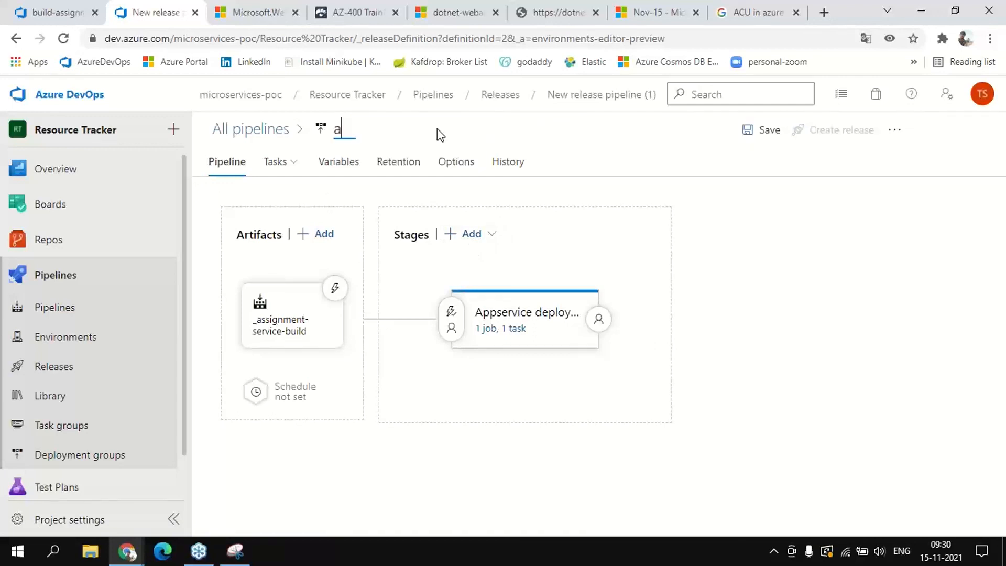
{"action": "type", "text": "zure-appservice-deploy"}
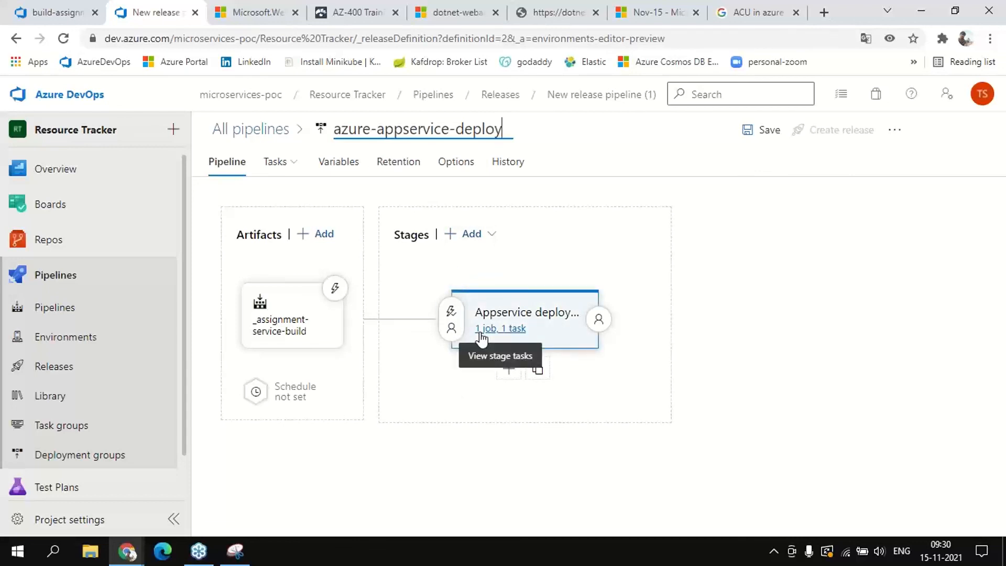
{"action": "left_click", "coordinate": [746, 134]}
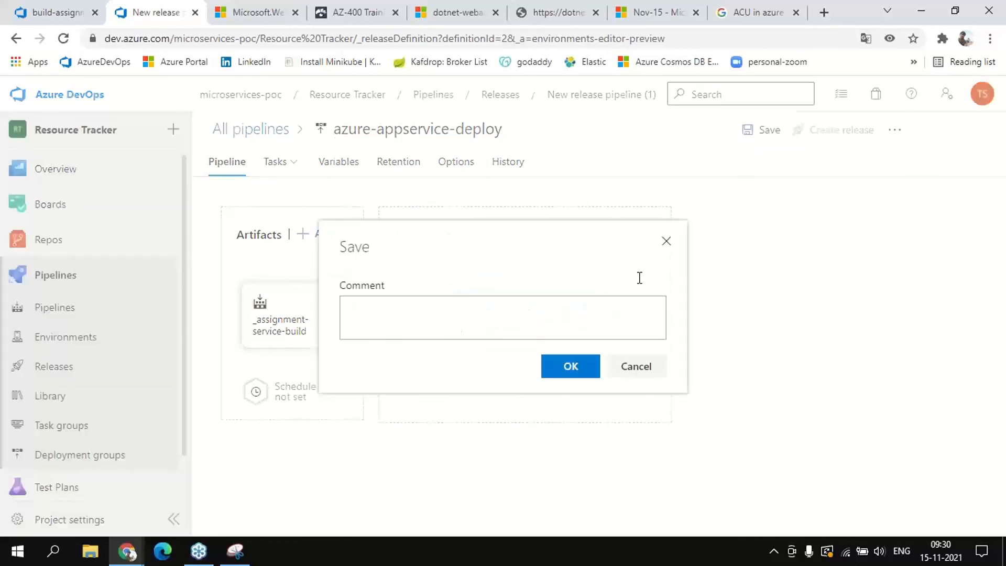
{"action": "left_click", "coordinate": [579, 371]}
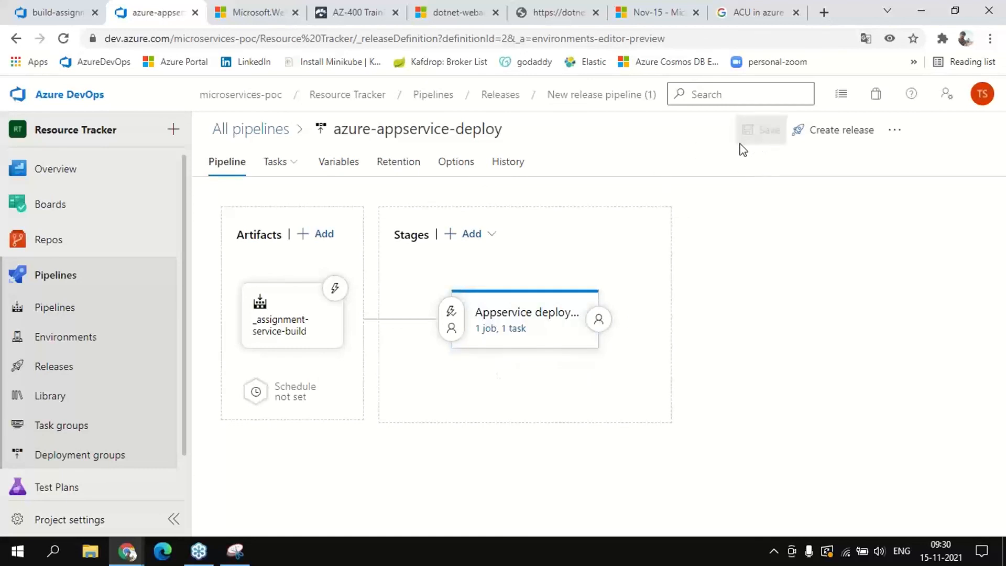
Create a release from azure-appservice-deploy using version 26 of the _assignment-service-build artifact
{"action": "left_click", "coordinate": [832, 139]}
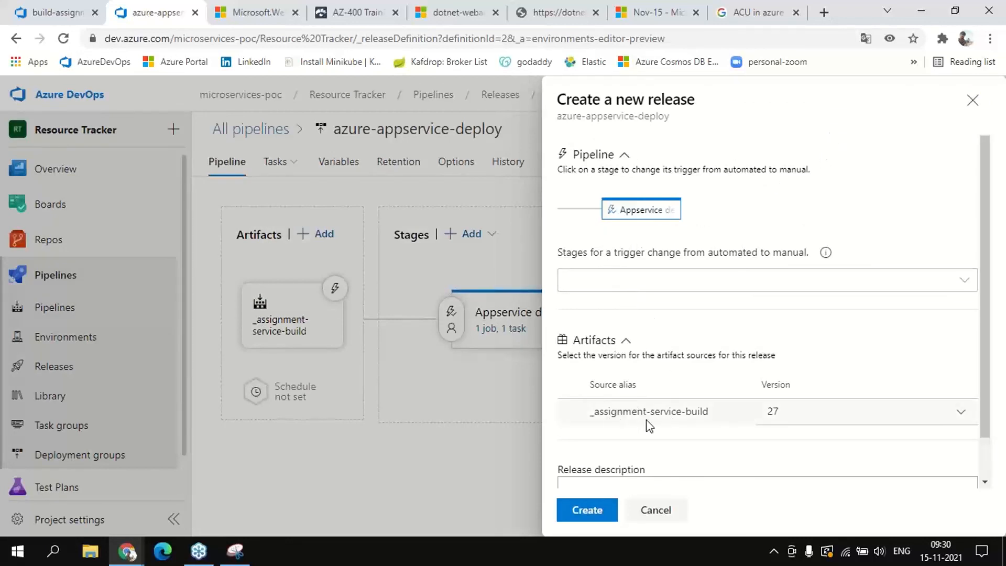
{"action": "left_click", "coordinate": [767, 414]}
{"action": "scroll", "coordinate": [876, 414], "scroll_direction": "down", "scroll_amount": 1}
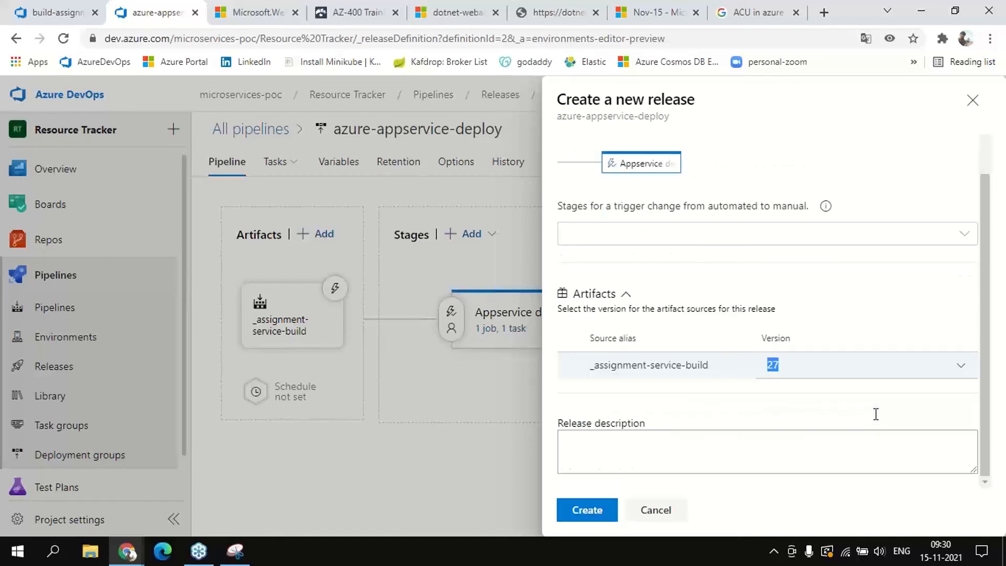
{"action": "left_click", "coordinate": [688, 367]}
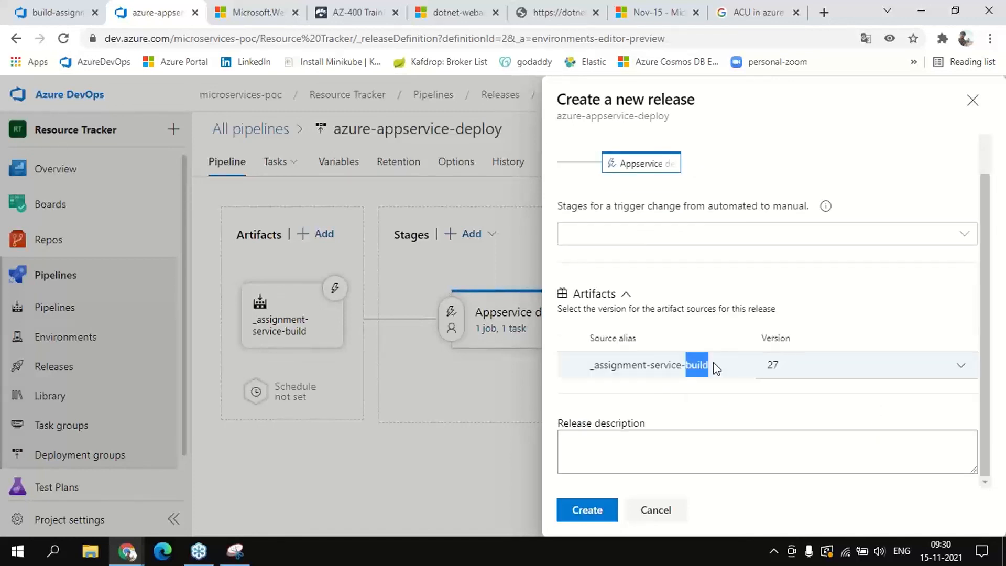
{"action": "left_click", "coordinate": [961, 370]}
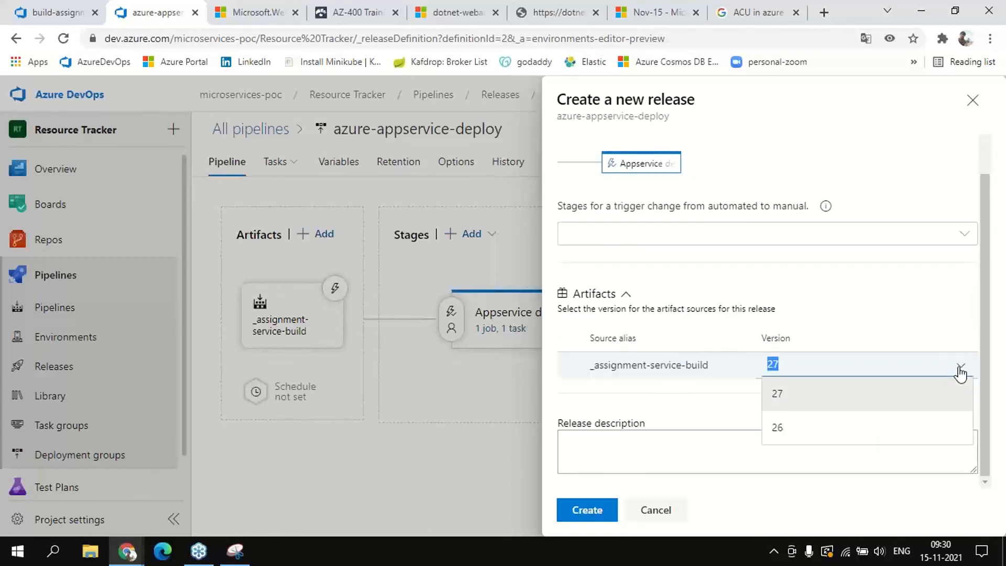
{"action": "left_click", "coordinate": [790, 398]}
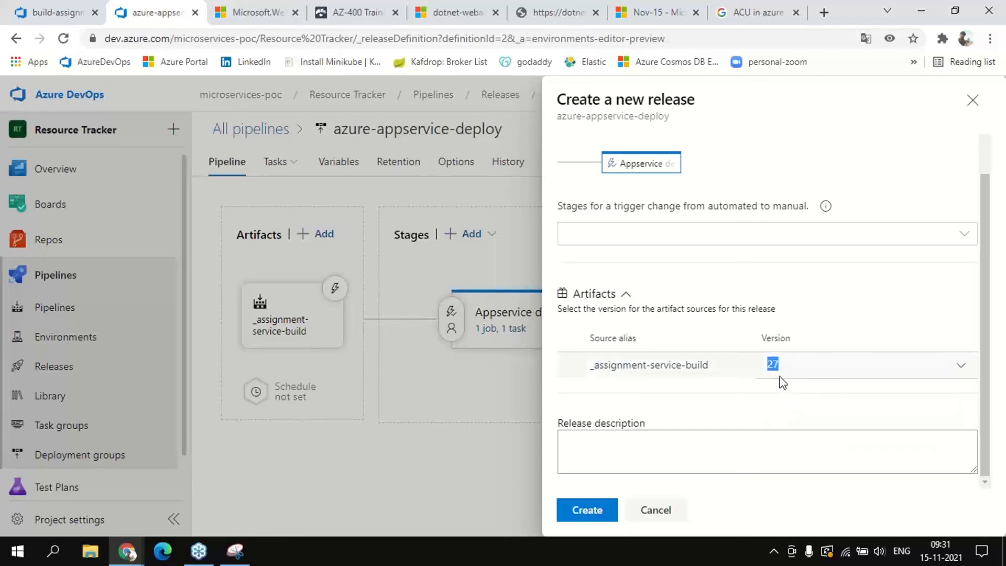
{"action": "left_click", "coordinate": [786, 362]}
{"action": "left_click_drag", "start_coordinate": [777, 365], "coordinate": [771, 365]}
{"action": "left_click", "coordinate": [961, 369]}
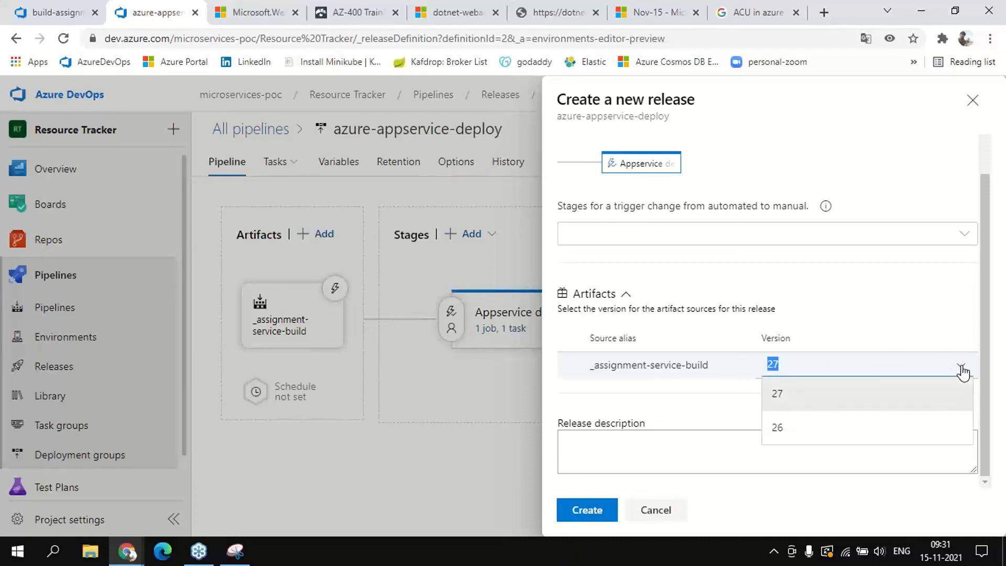
{"action": "left_click", "coordinate": [818, 428]}
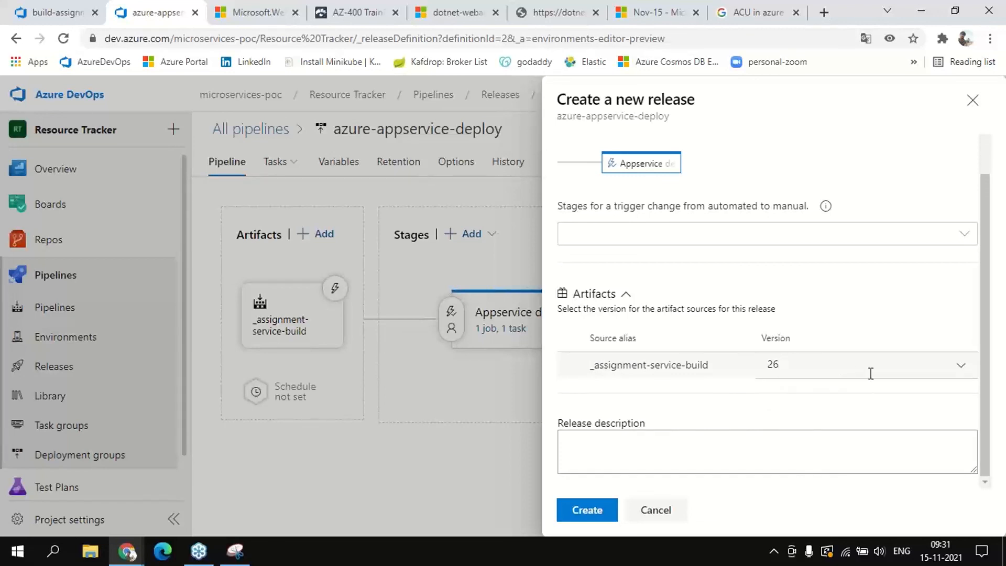
{"action": "left_click", "coordinate": [589, 511]}
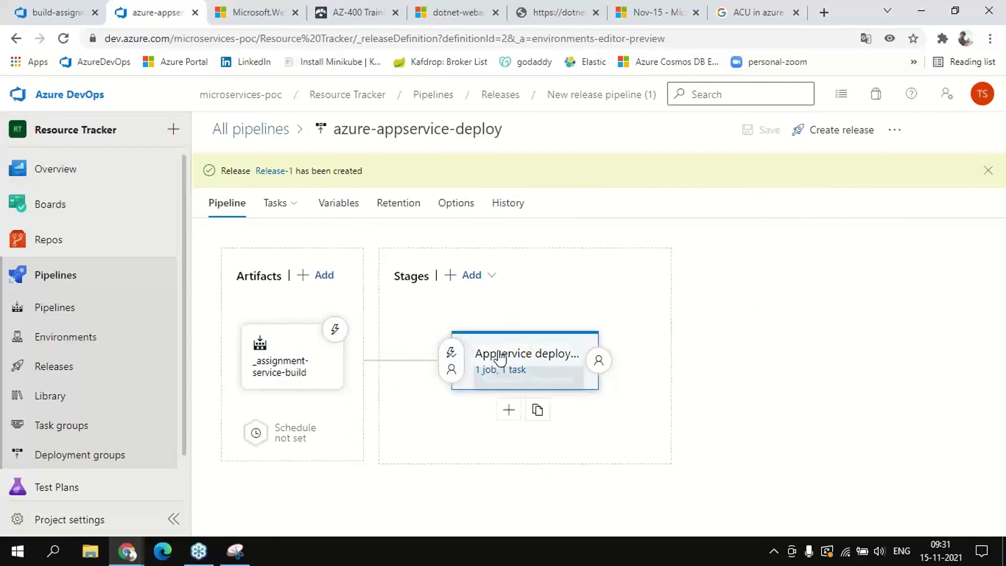
Open the newly created release and examine the progress summary of its Appservice deployment stage
{"action": "left_click", "coordinate": [279, 172]}
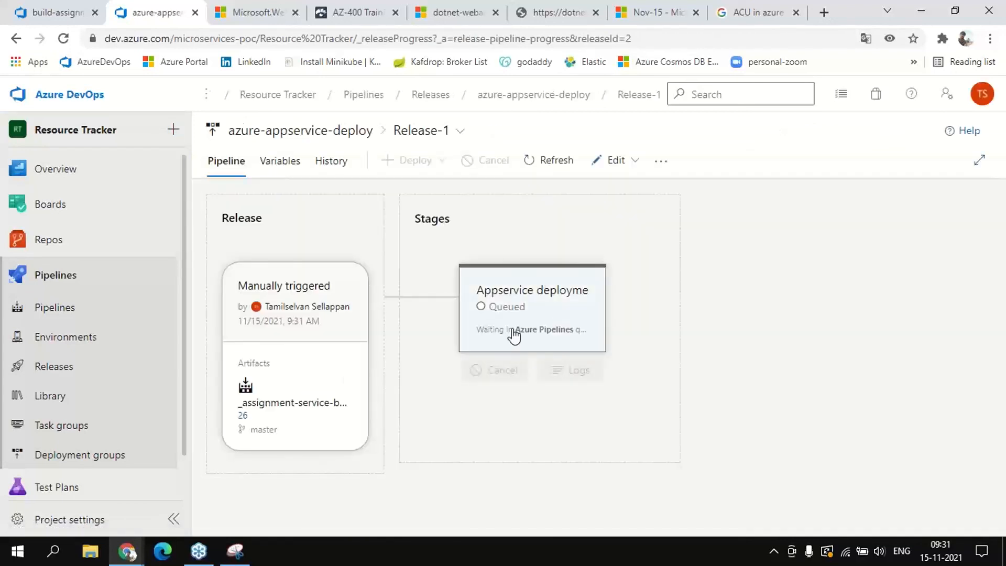
{"action": "left_click", "coordinate": [528, 292]}
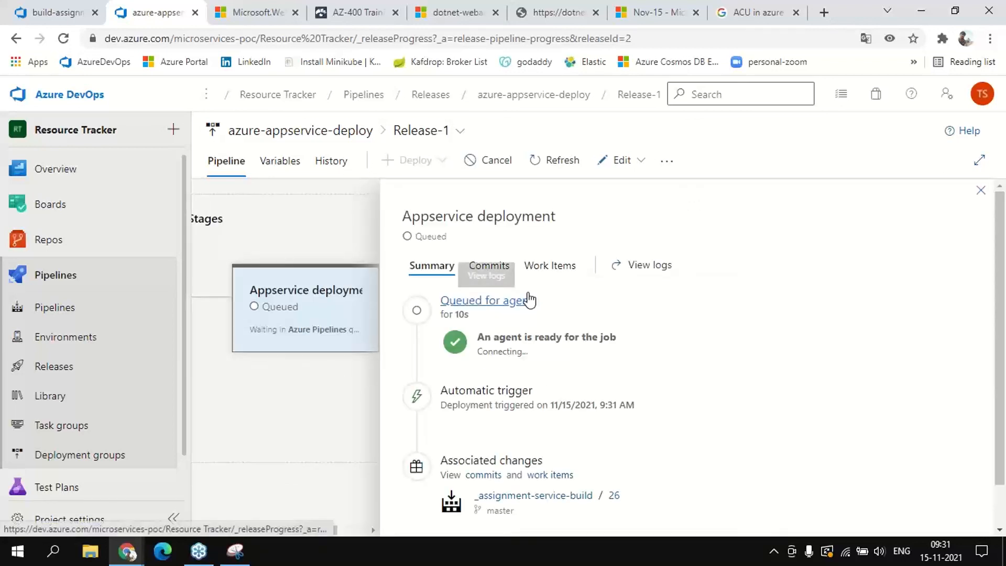
{"action": "scroll", "coordinate": [614, 343], "scroll_direction": "down", "scroll_amount": 1}
{"action": "scroll", "coordinate": [615, 341], "scroll_direction": "up", "scroll_amount": 1}
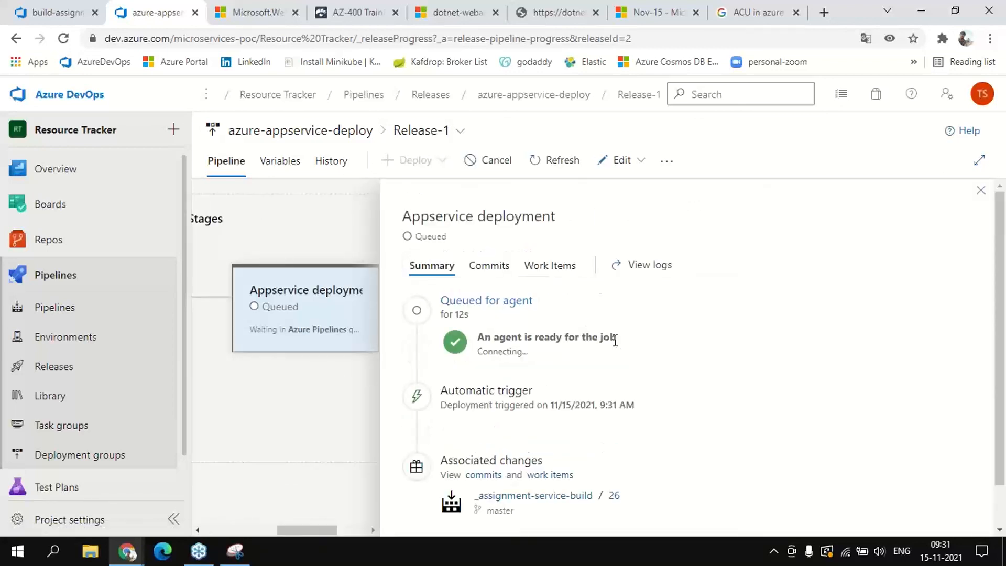
{"action": "scroll", "coordinate": [616, 345], "scroll_direction": "down", "scroll_amount": 1}
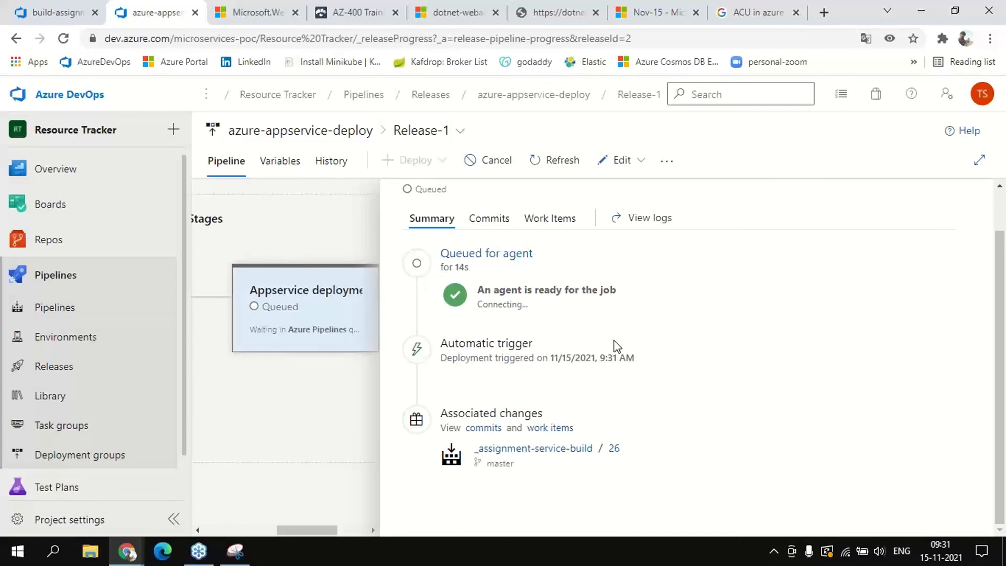
{"action": "scroll", "coordinate": [617, 346], "scroll_direction": "up", "scroll_amount": 1}
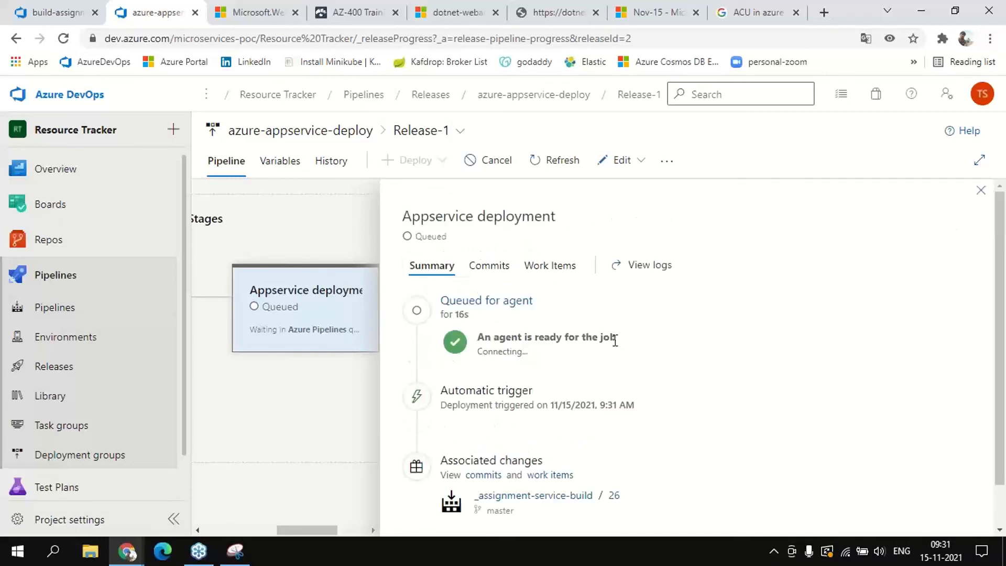
{"action": "scroll", "coordinate": [615, 341], "scroll_direction": "down", "scroll_amount": 1}
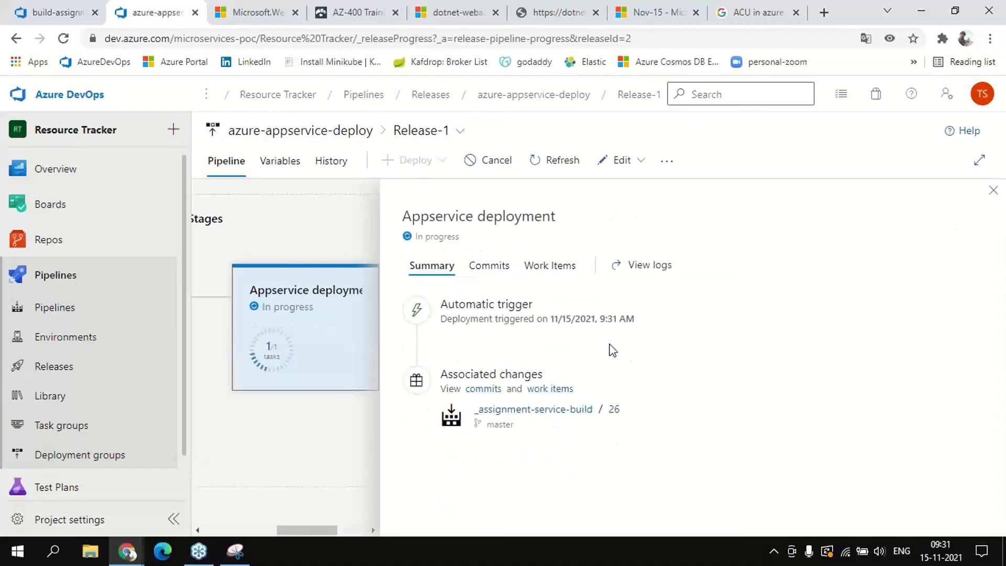
{"action": "mouse_move", "coordinate": [279, 390]}
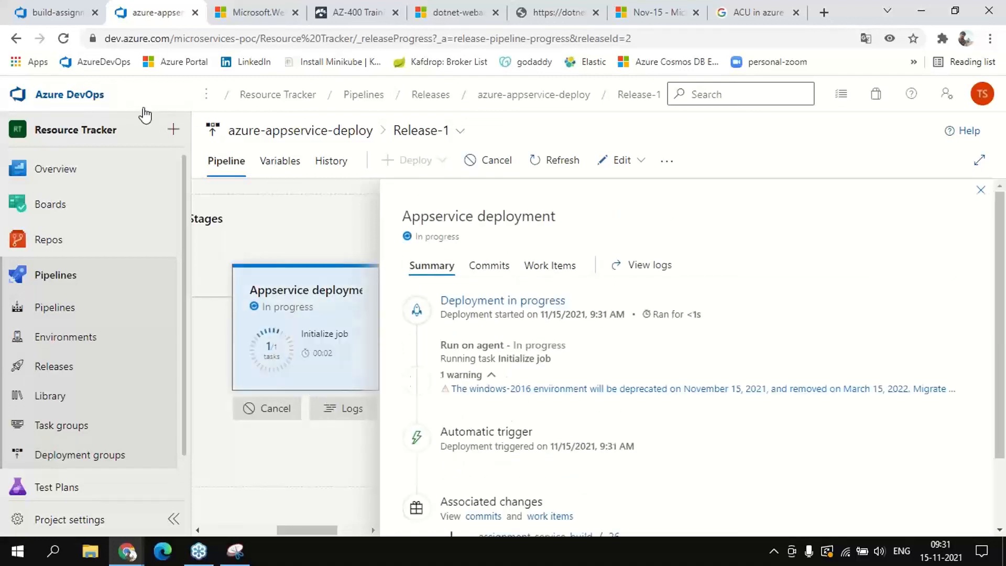
In the build pipeline's browser tab, open ValuesController.cs from AssignmentServices/RT.AS.API/Controllers in the AssignmentServices repository
{"action": "left_click", "coordinate": [45, 10]}
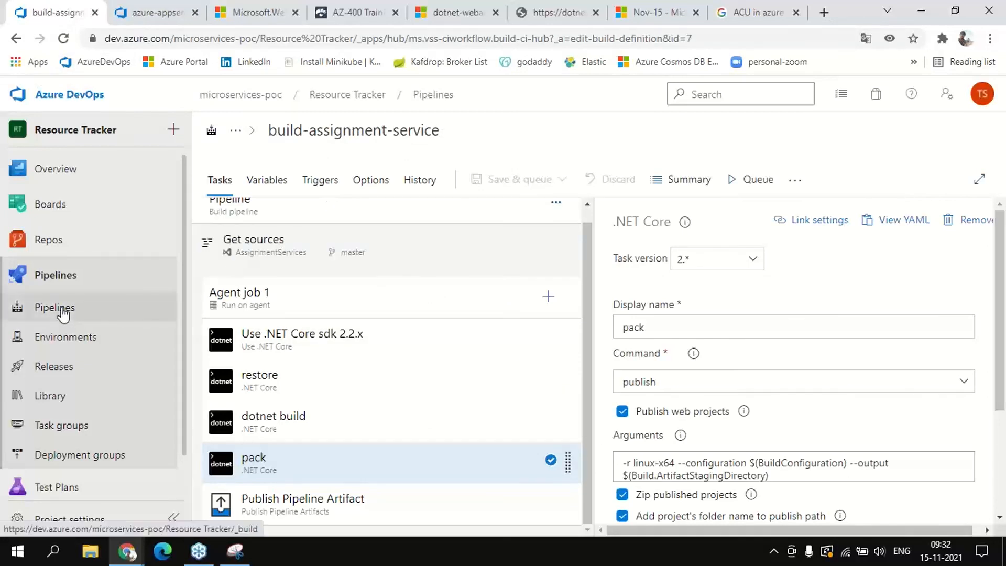
{"action": "left_click", "coordinate": [56, 239]}
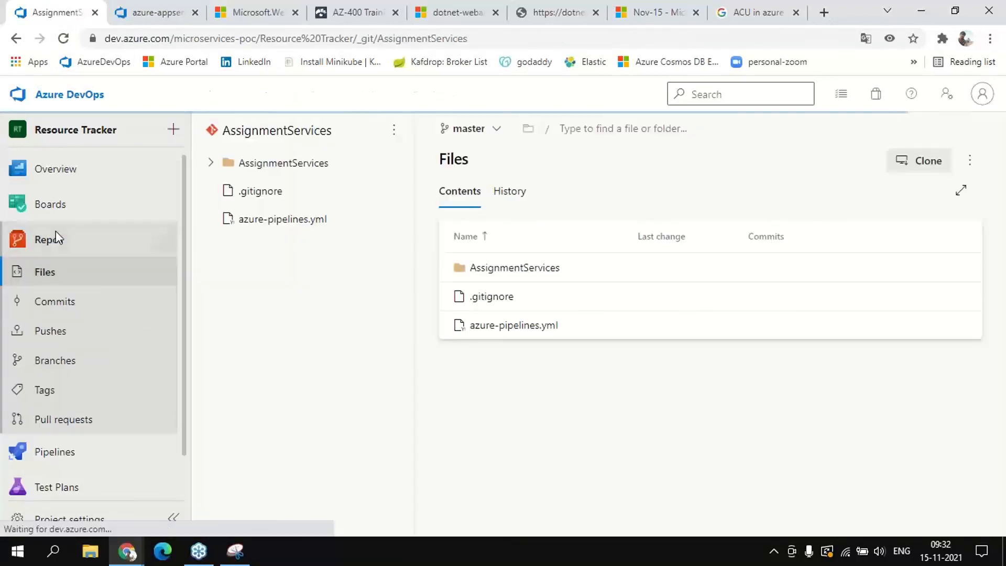
{"action": "left_click", "coordinate": [279, 168]}
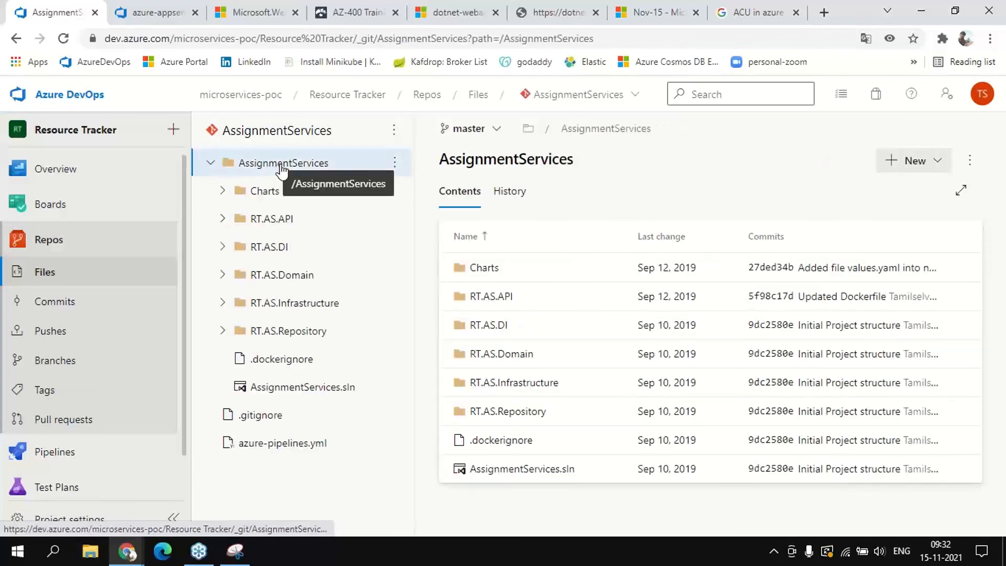
{"action": "left_click", "coordinate": [495, 298]}
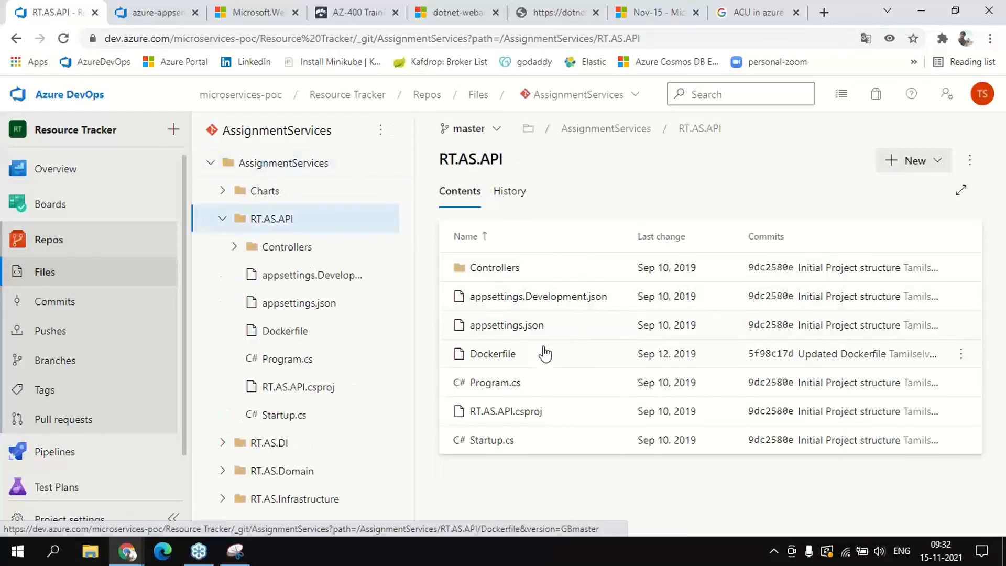
{"action": "left_click", "coordinate": [505, 268]}
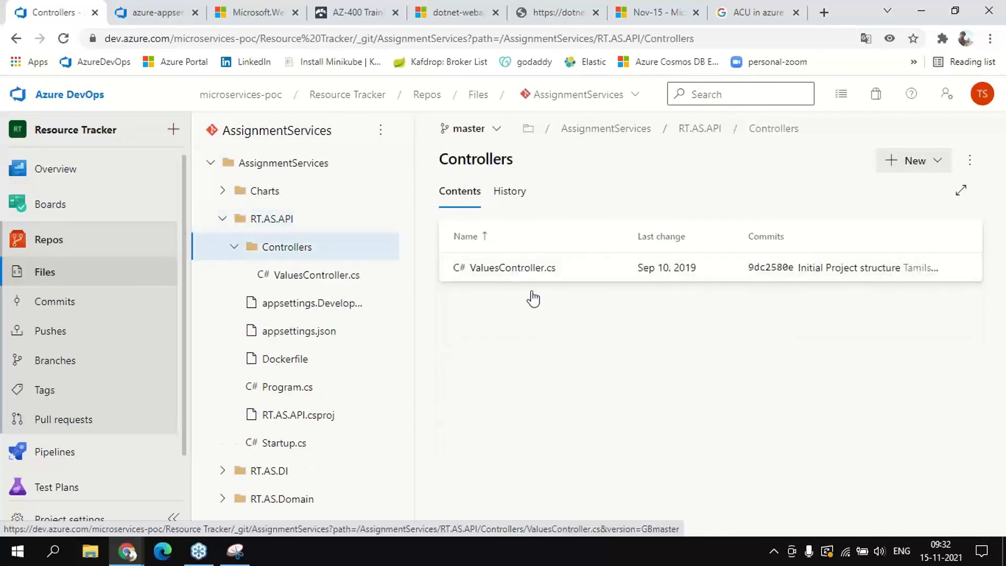
{"action": "left_click", "coordinate": [495, 271]}
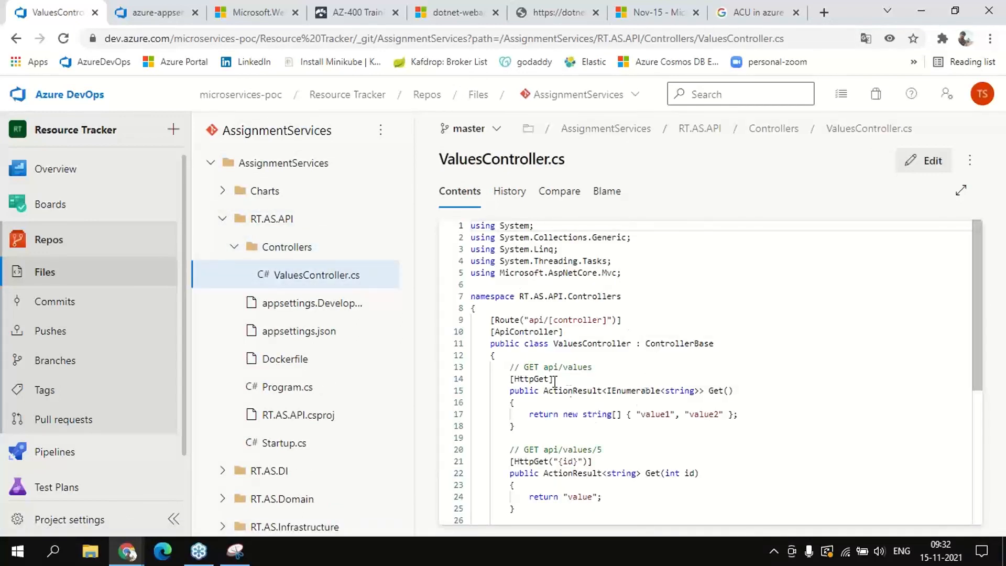
Examine the api/values route, the parameterless Get() method's signature and the string array it returns in ValuesController.cs
{"action": "left_click_drag", "start_coordinate": [574, 391], "coordinate": [739, 391]}
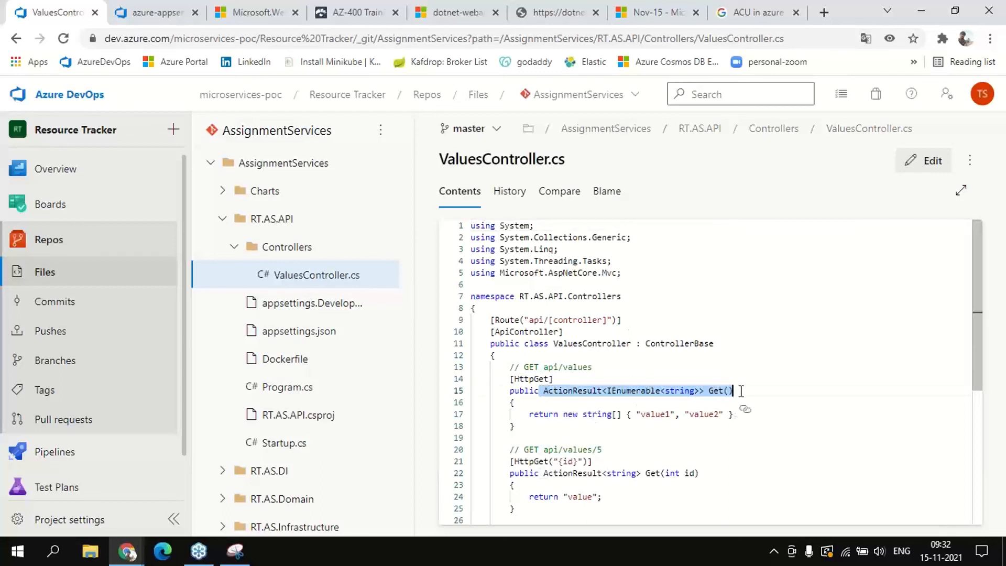
{"action": "left_click", "coordinate": [741, 392]}
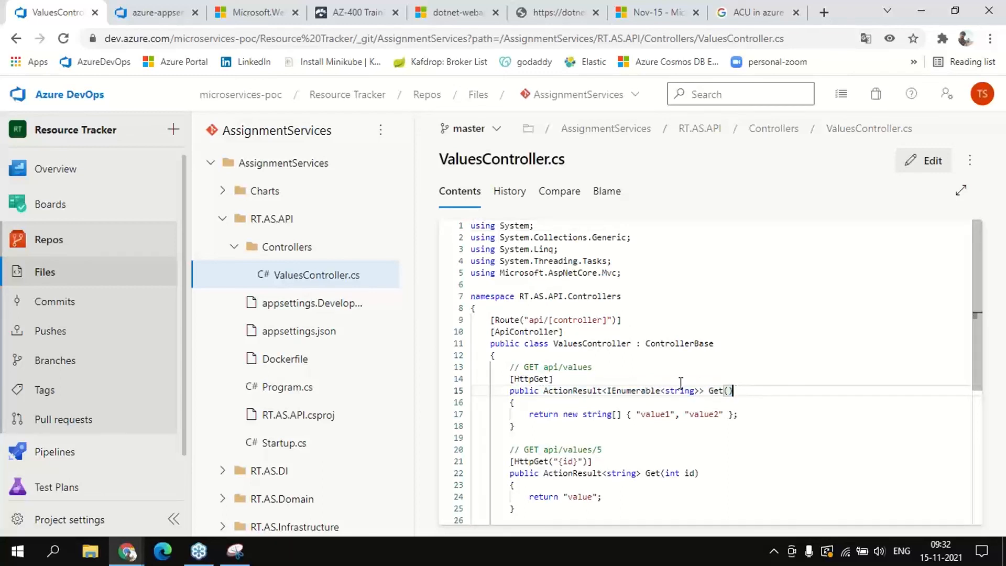
{"action": "left_click_drag", "start_coordinate": [548, 393], "coordinate": [743, 391]}
{"action": "left_click", "coordinate": [743, 391]}
{"action": "left_click_drag", "start_coordinate": [543, 368], "coordinate": [600, 368]}
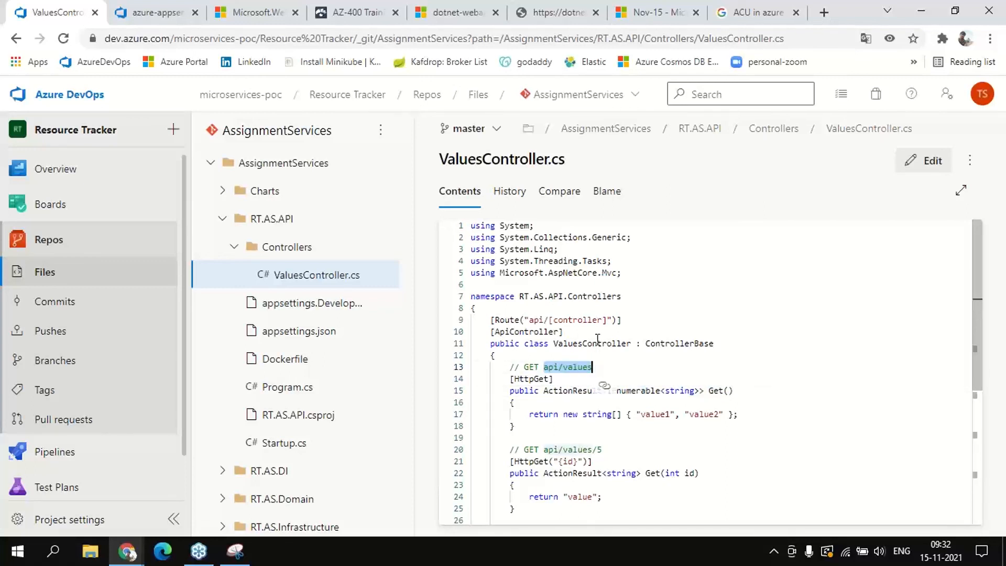
{"action": "left_click", "coordinate": [556, 371]}
{"action": "left_click_drag", "start_coordinate": [544, 368], "coordinate": [597, 368]}
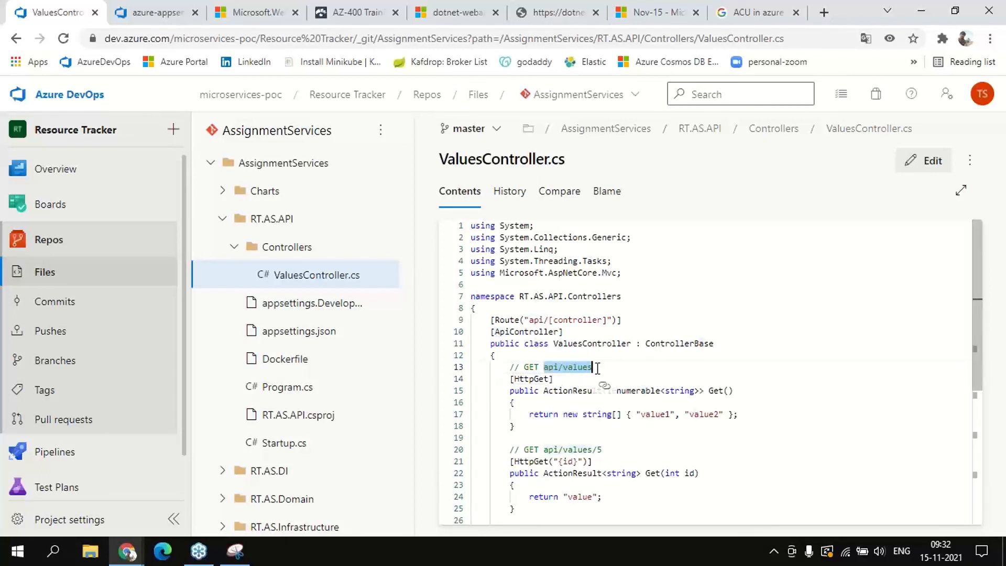
{"action": "left_click", "coordinate": [546, 368]}
{"action": "left_click_drag", "start_coordinate": [546, 369], "coordinate": [595, 371]}
{"action": "mouse_move", "coordinate": [641, 414]}
{"action": "left_mouse_down"}
{"action": "mouse_move", "coordinate": [720, 415]}
{"action": "mouse_move", "coordinate": [636, 415]}
{"action": "left_mouse_up"}
{"action": "left_click", "coordinate": [719, 415]}
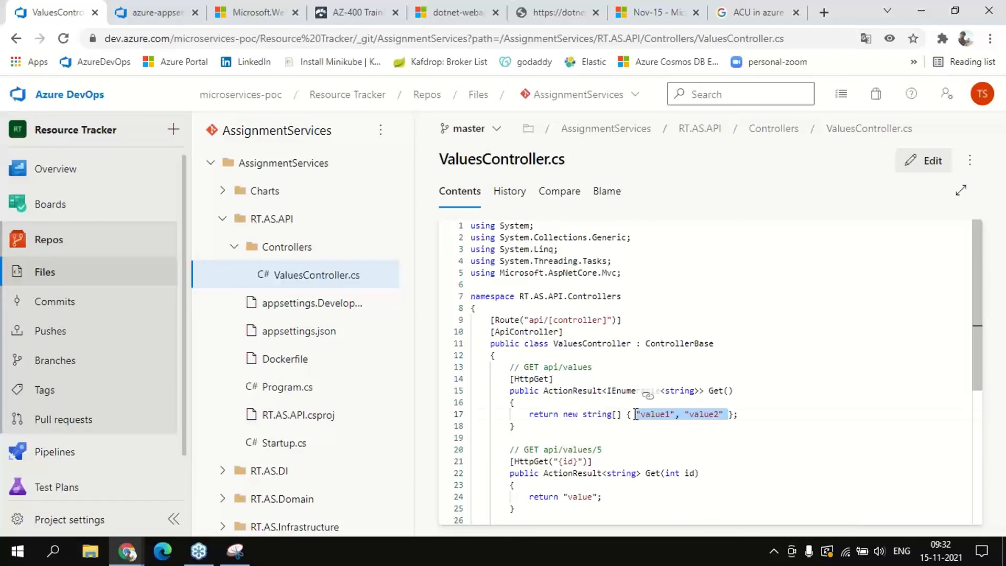
{"action": "left_click", "coordinate": [635, 414]}
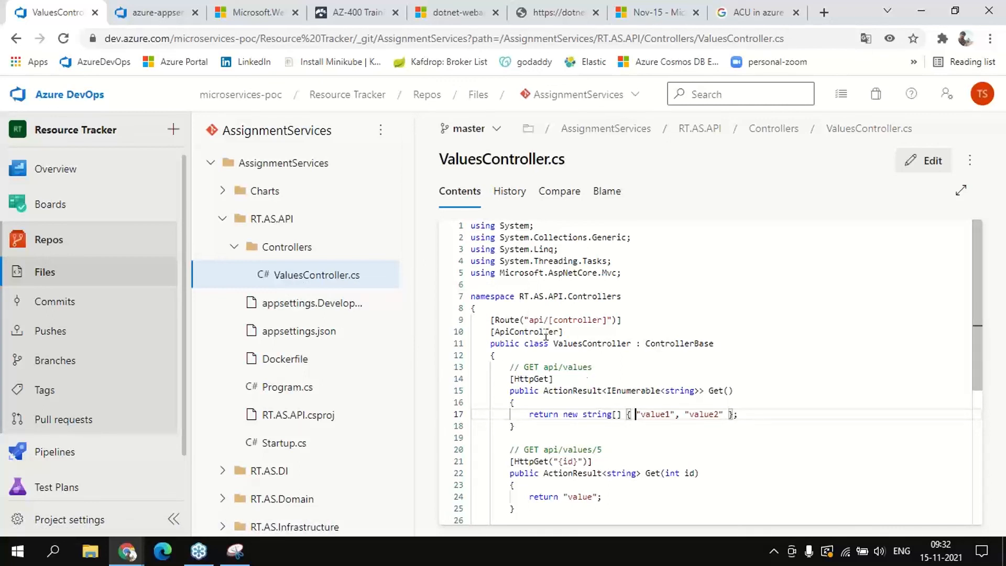
{"action": "left_click_drag", "start_coordinate": [544, 367], "coordinate": [603, 368]}
{"action": "left_click", "coordinate": [594, 367]}
{"action": "triple_click", "coordinate": [578, 367]}
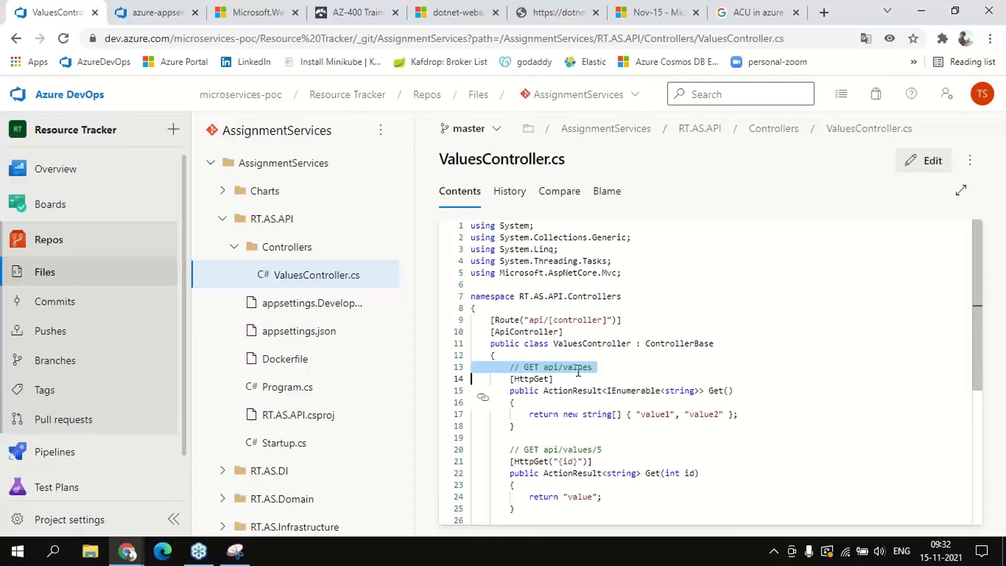
{"action": "left_click", "coordinate": [578, 367]}
{"action": "double_click", "coordinate": [578, 367]}
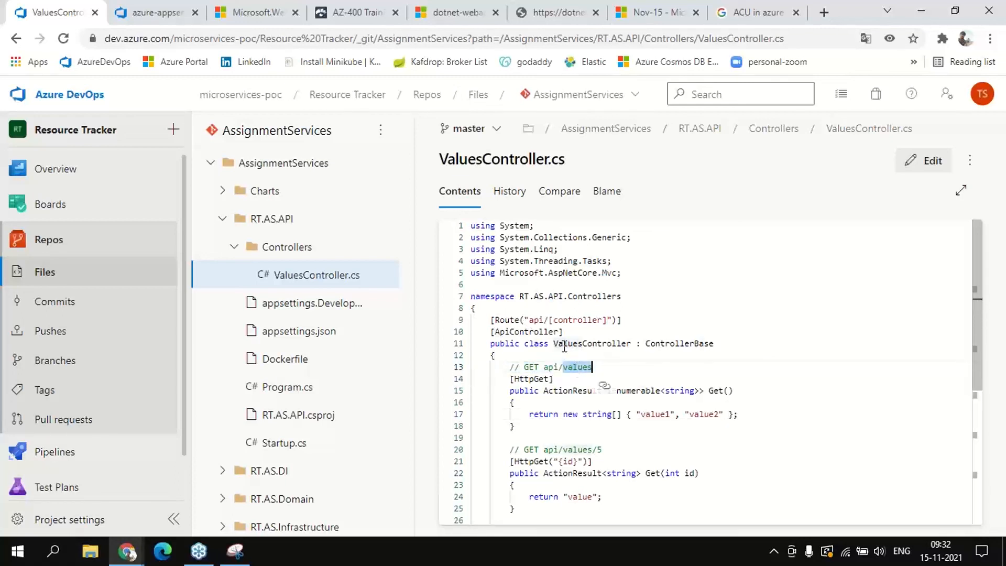
{"action": "left_click_drag", "start_coordinate": [543, 368], "coordinate": [595, 368]}
{"action": "left_click", "coordinate": [598, 367]}
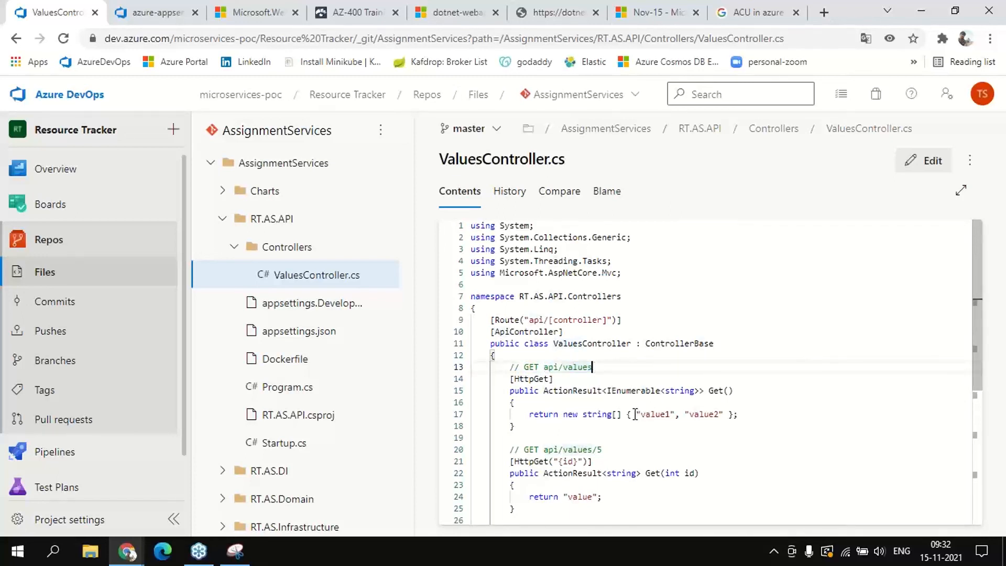
{"action": "left_click_drag", "start_coordinate": [631, 415], "coordinate": [725, 415]}
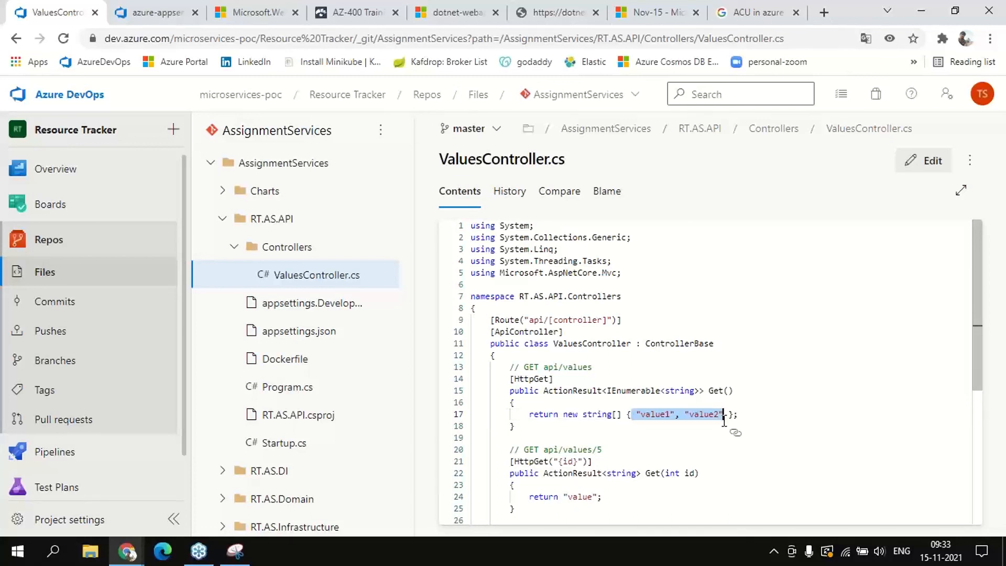
Return to the release's browser tab, open the Appservice deployment stage's logs and examine the Deploy Azure App Service task output
{"action": "left_click", "coordinate": [157, 12]}
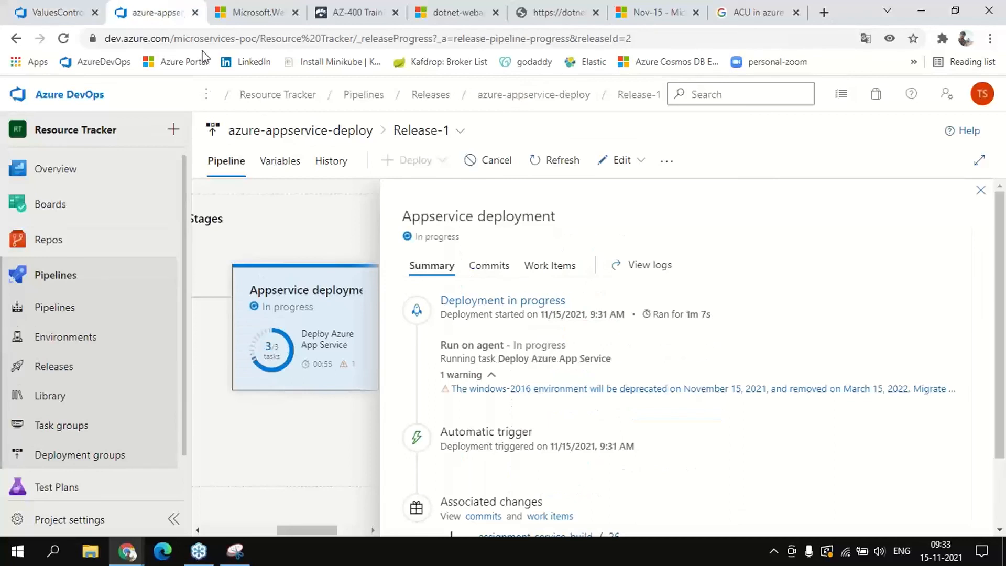
{"action": "scroll", "coordinate": [616, 329], "scroll_direction": "down", "scroll_amount": 1}
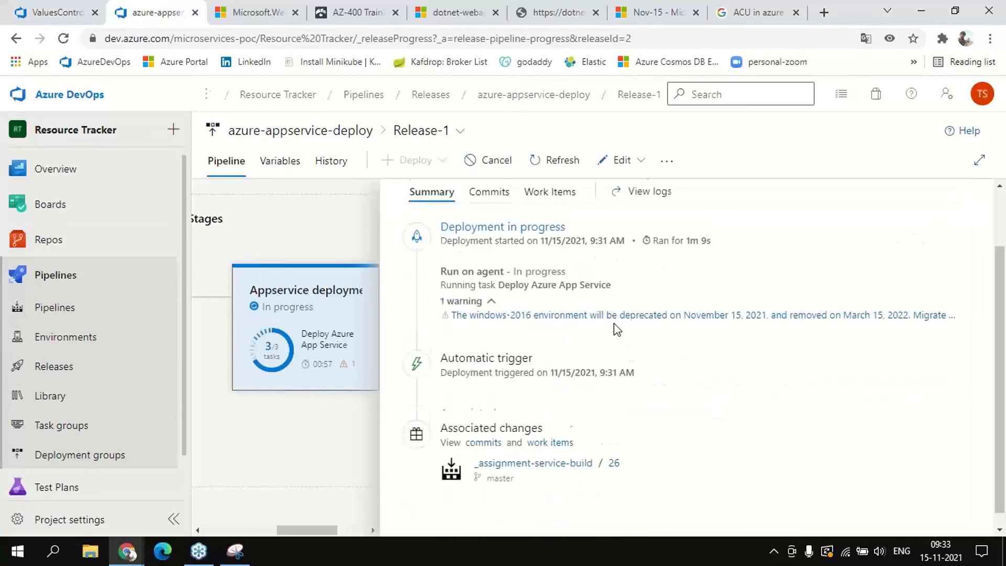
{"action": "scroll", "coordinate": [617, 329], "scroll_direction": "down", "scroll_amount": 1}
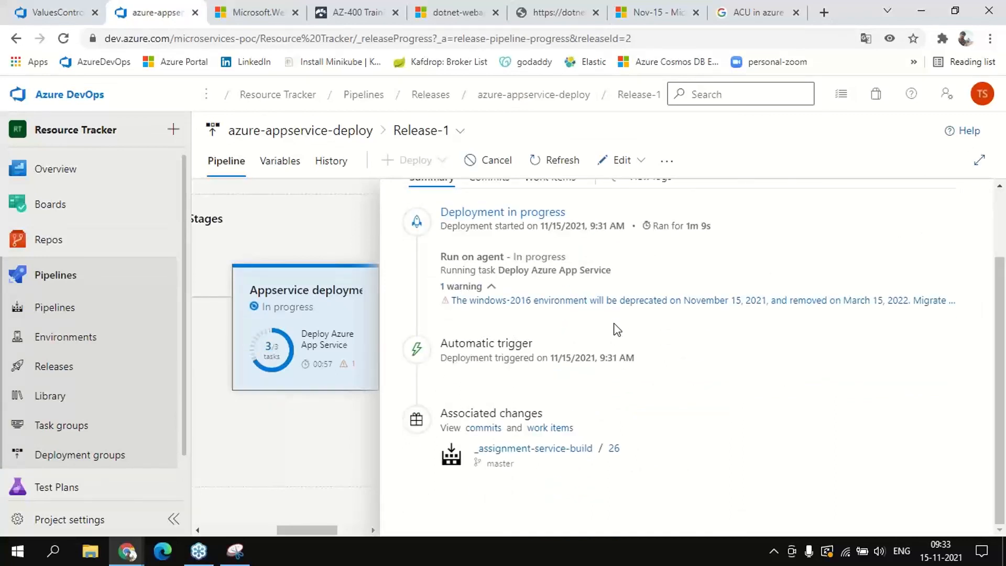
{"action": "left_click", "coordinate": [292, 350]}
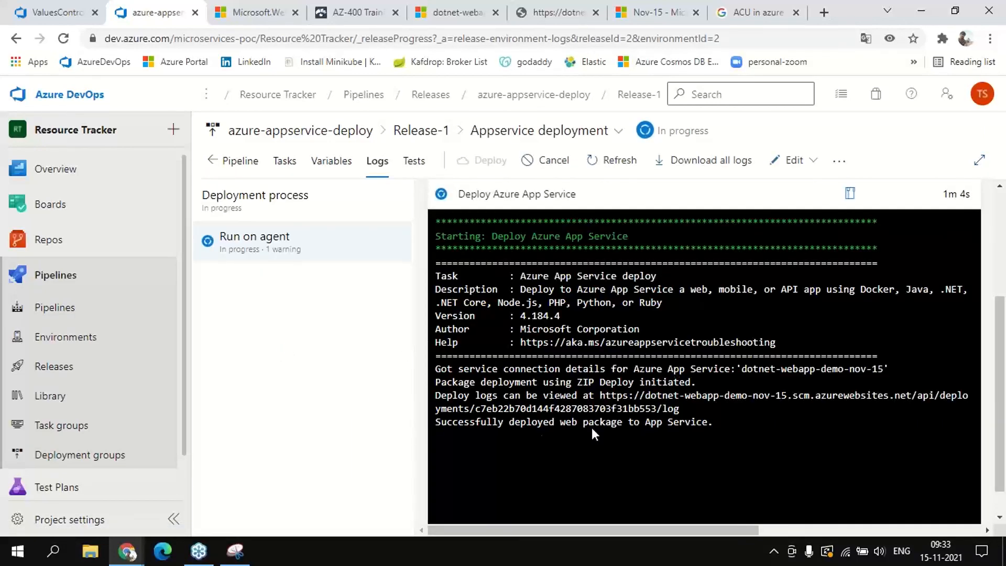
{"action": "left_click_drag", "start_coordinate": [489, 423], "coordinate": [724, 423]}
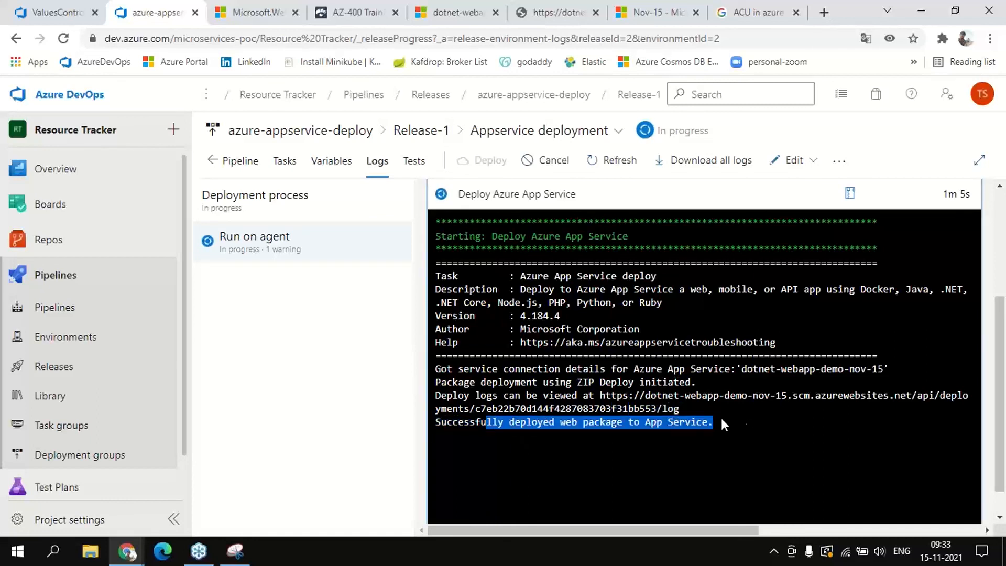
{"action": "left_click", "coordinate": [721, 418]}
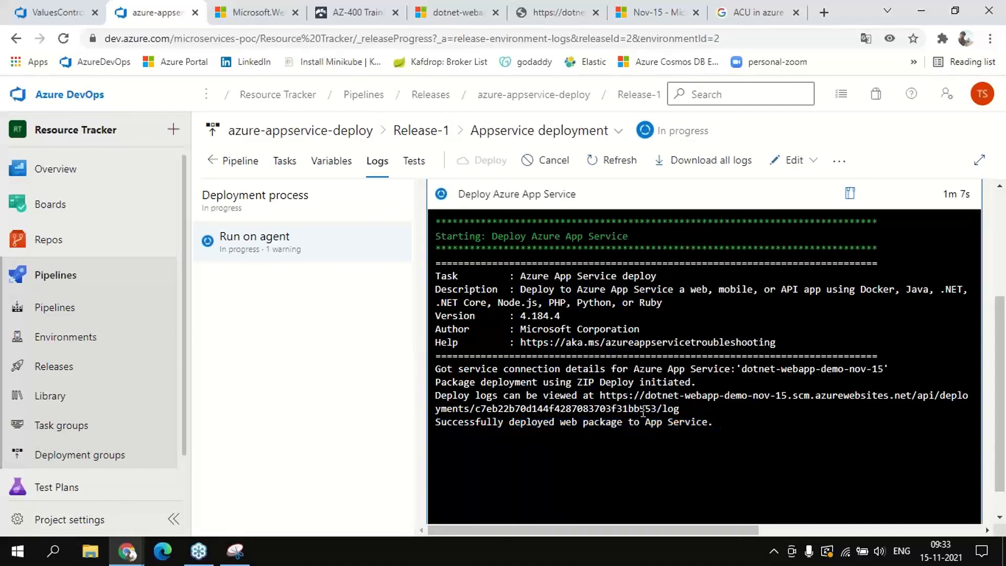
{"action": "left_click_drag", "start_coordinate": [473, 381], "coordinate": [688, 381]}
{"action": "left_click", "coordinate": [684, 374]}
{"action": "left_click", "coordinate": [64, 38]}
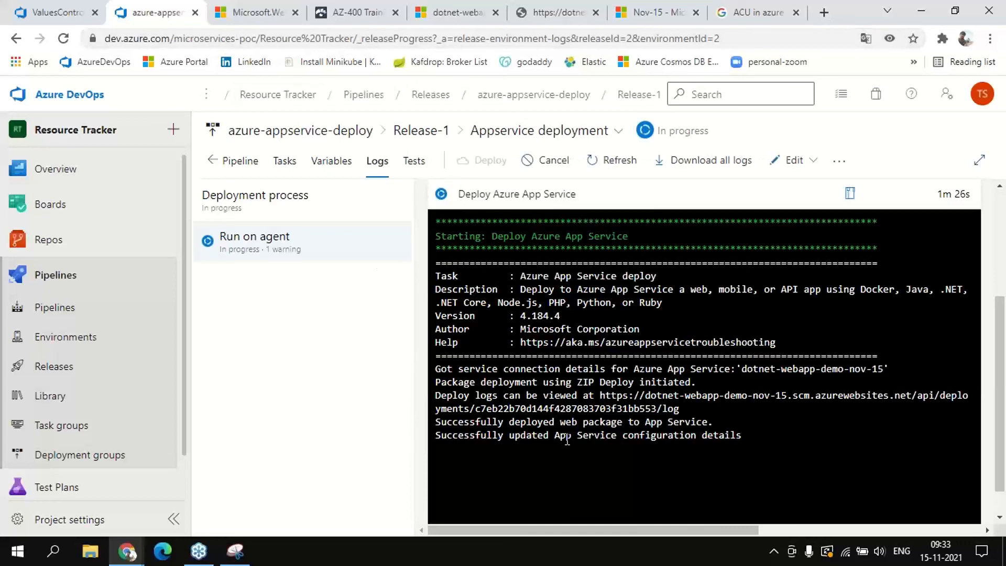
{"action": "left_click_drag", "start_coordinate": [557, 439], "coordinate": [740, 439]}
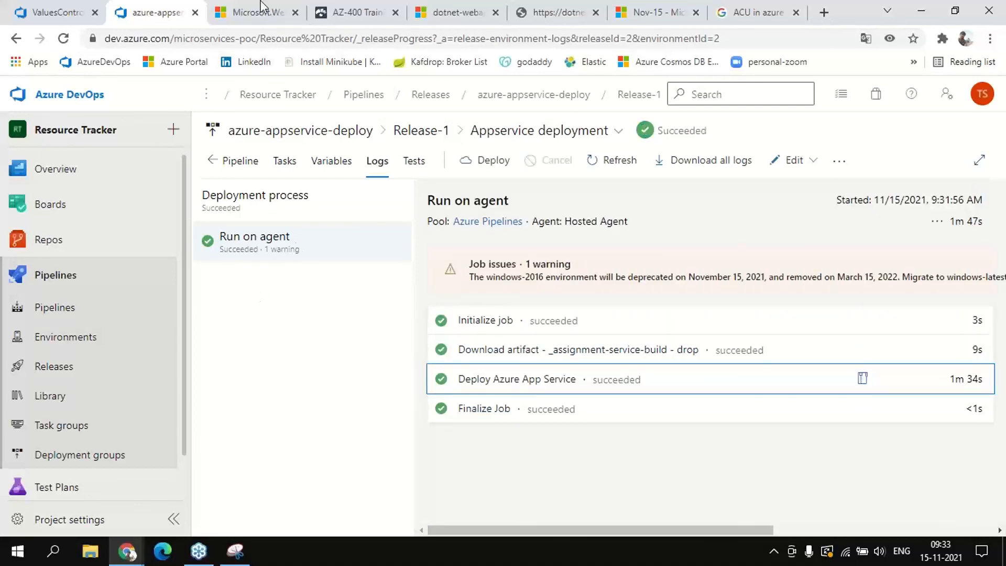
In the Azure portal tab, go to the home page and open the dotnet-webapp-demo-nov-15 app service from the Nov-15 resource group
{"action": "left_click", "coordinate": [252, 15]}
{"action": "left_click", "coordinate": [251, 36]}
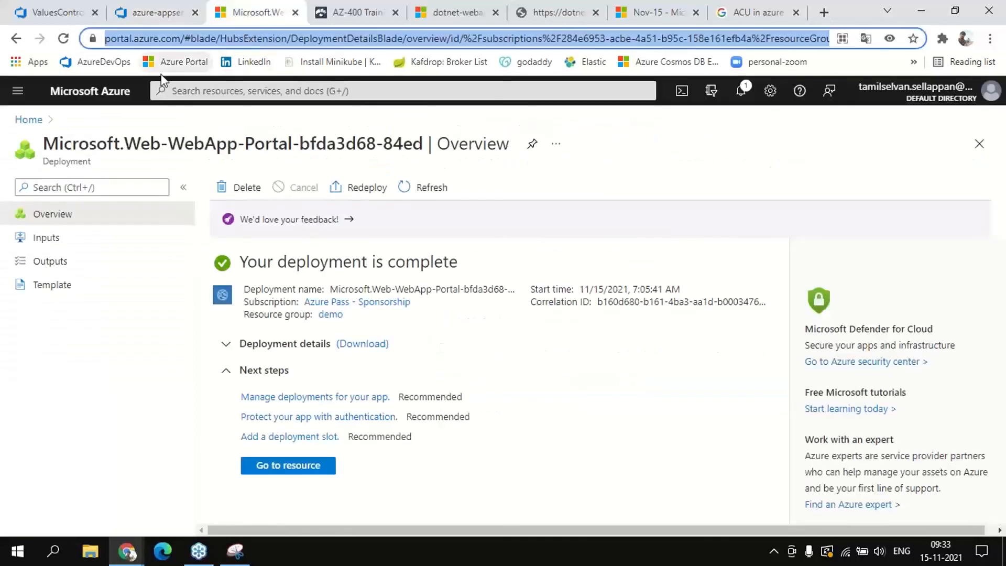
{"action": "left_click", "coordinate": [31, 118]}
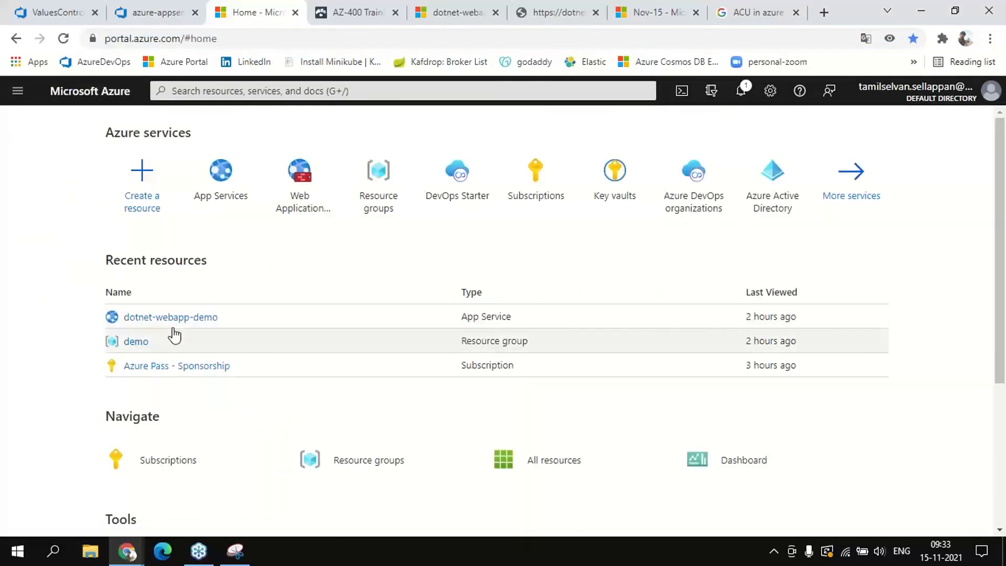
{"action": "left_click", "coordinate": [62, 38]}
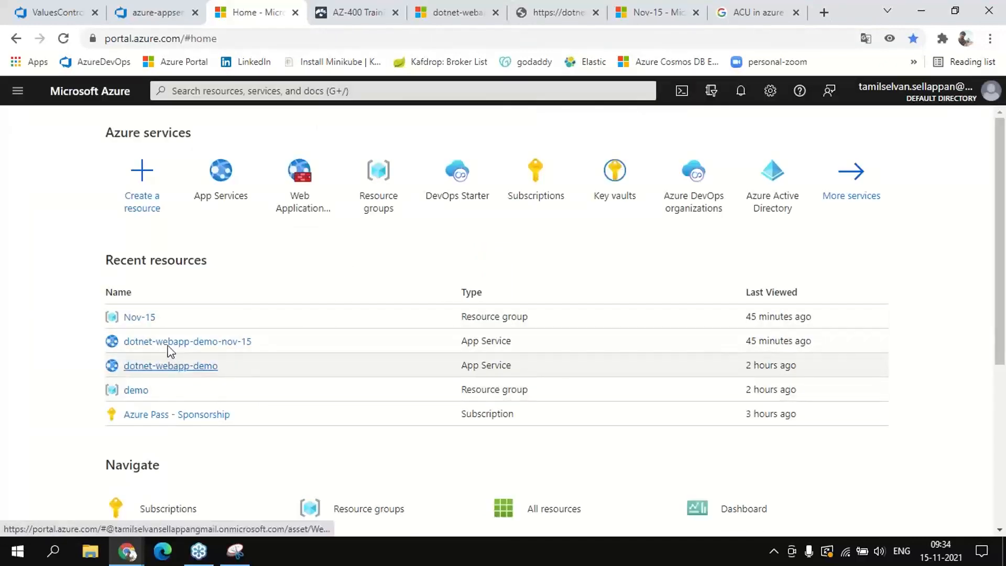
{"action": "left_click", "coordinate": [136, 320]}
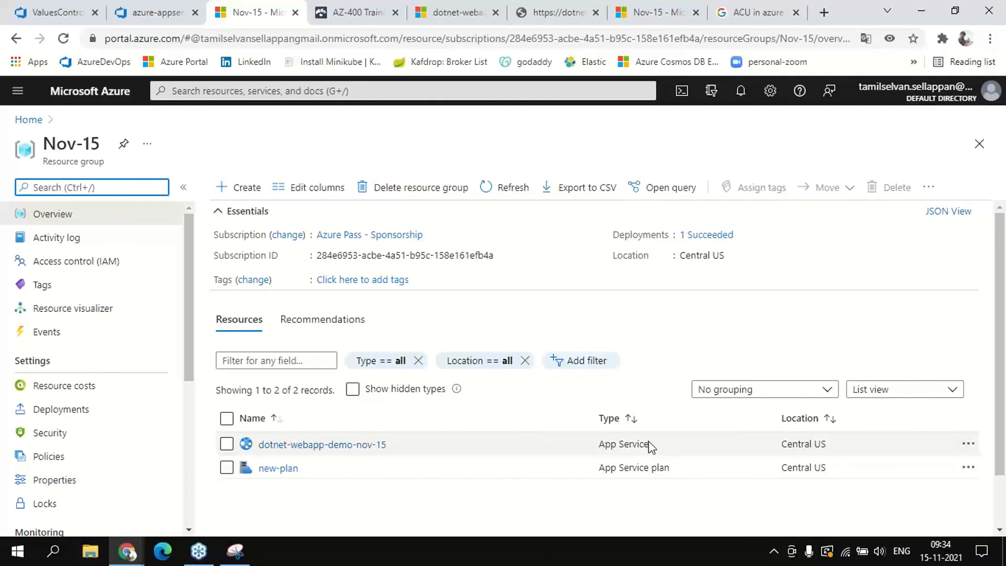
{"action": "left_click", "coordinate": [326, 449]}
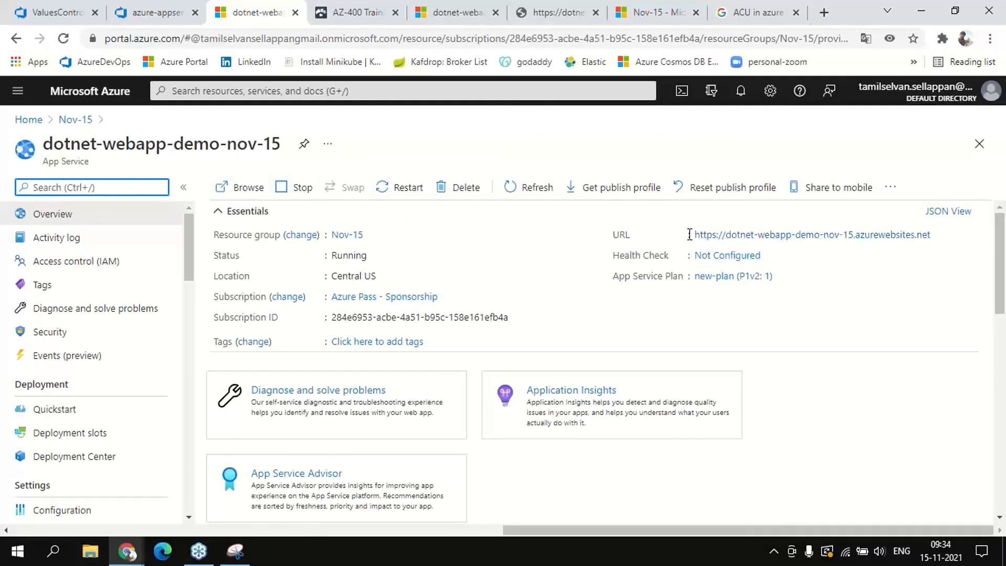
Copy the app service's URL and load it with /api/values appended in the browser tab showing the older dotnet-webapp-demo app service
{"action": "mouse_move", "coordinate": [887, 238]}
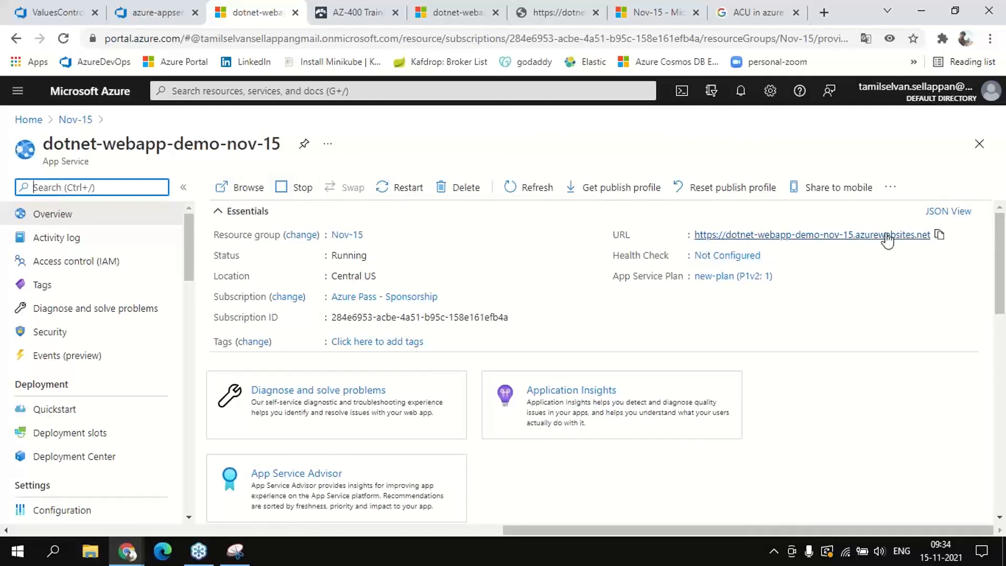
{"action": "left_click", "coordinate": [940, 237]}
{"action": "left_click", "coordinate": [366, 12]}
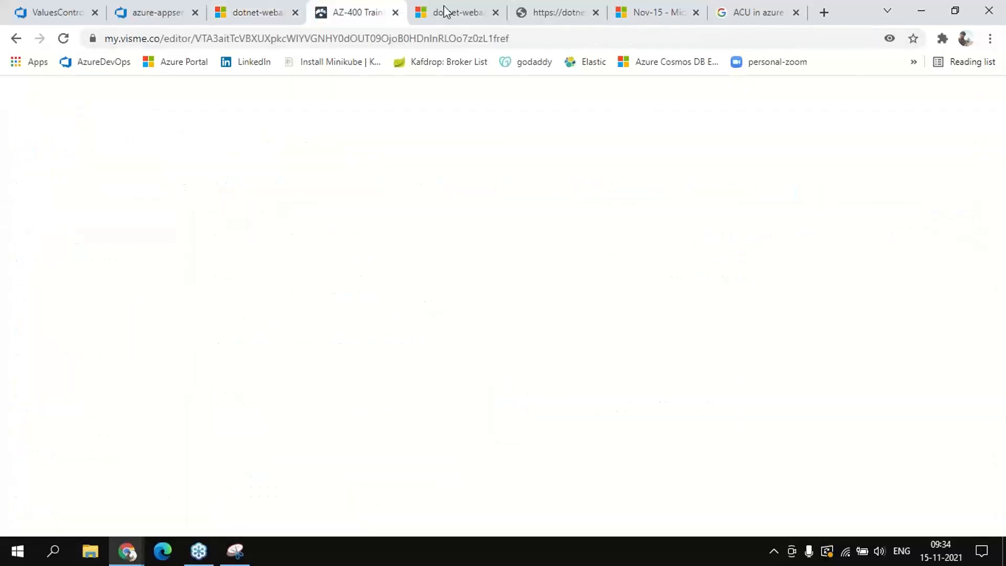
{"action": "left_click", "coordinate": [444, 12]}
{"action": "key", "text": "ctrl+l"}
{"action": "key", "text": "ctrl+v"}
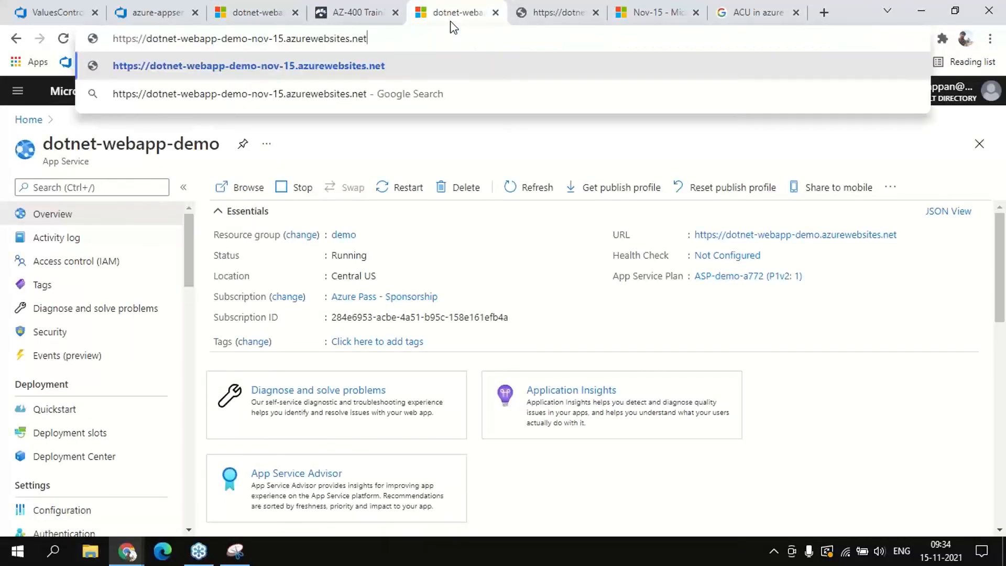
{"action": "type", "text": "/api/"}
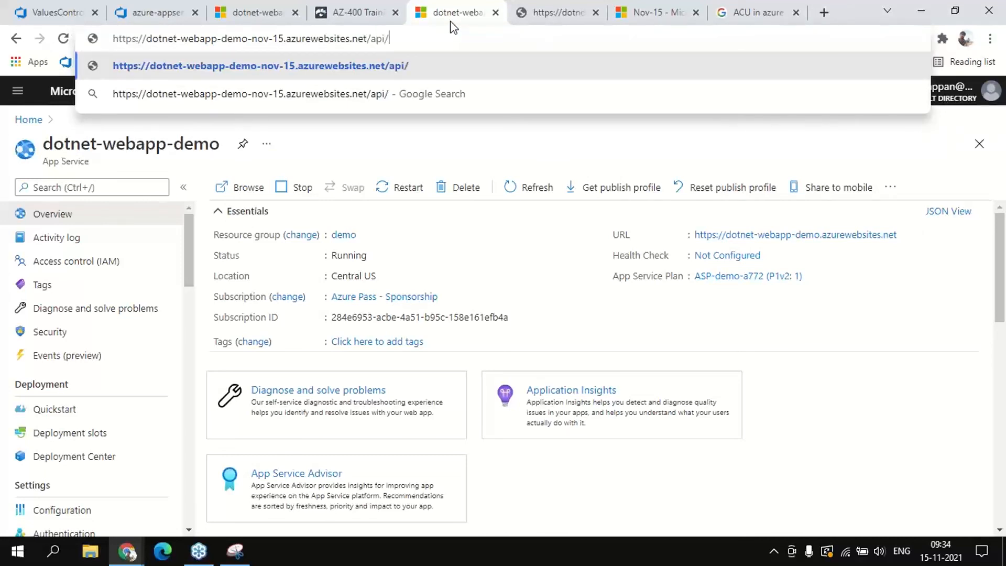
{"action": "type", "text": "values"}
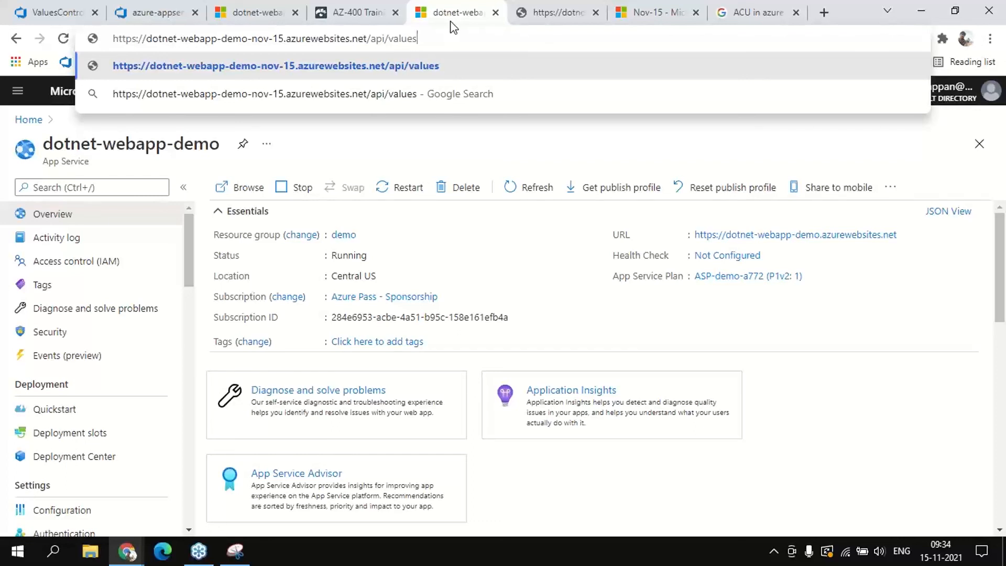
{"action": "key", "text": "Return"}
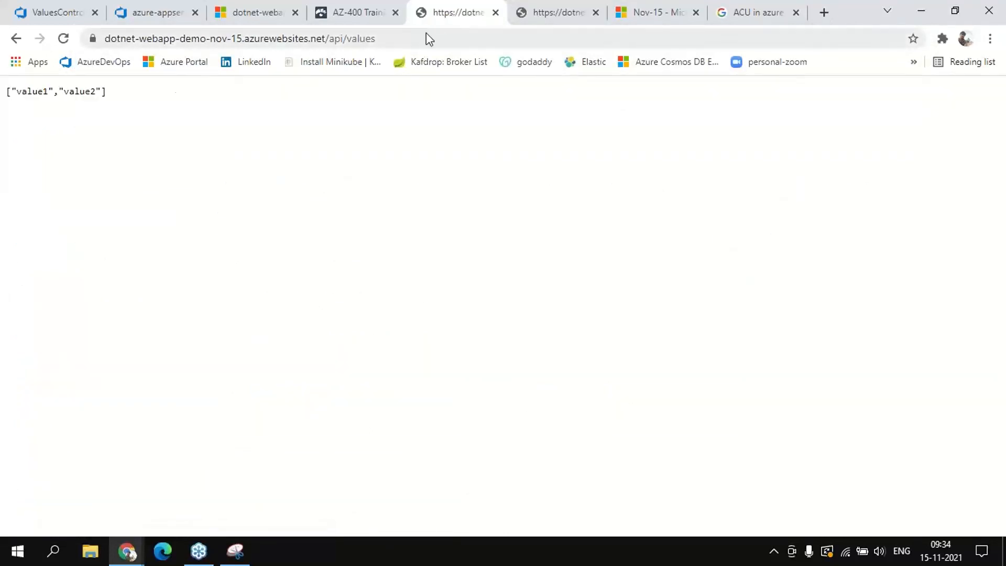
Examine the string array returned by the deployed app's api/values endpoint
{"action": "left_click_drag", "start_coordinate": [108, 93], "coordinate": [9, 97]}
{"action": "left_click", "coordinate": [140, 109]}
{"action": "left_click_drag", "start_coordinate": [119, 102], "coordinate": [2, 102]}
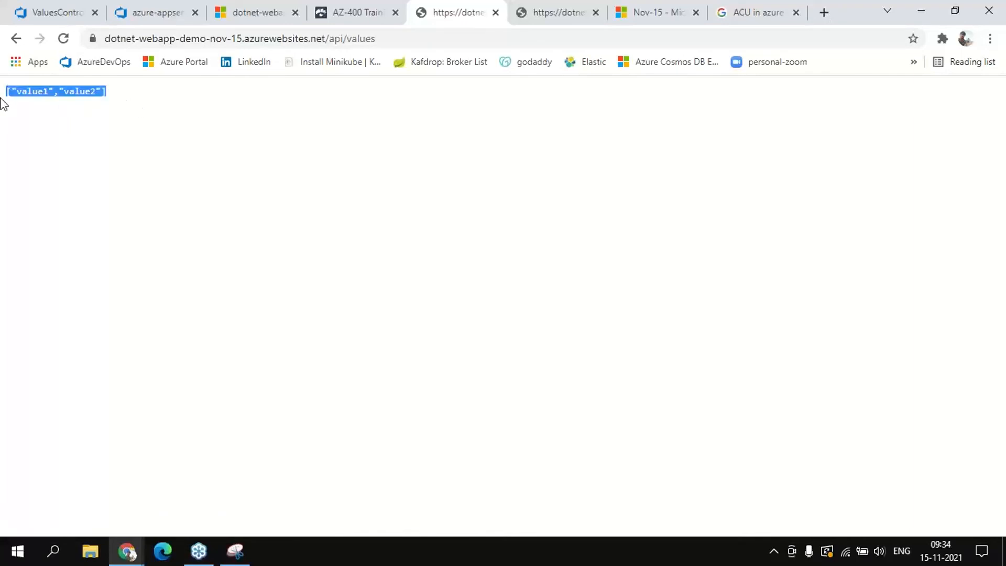
{"action": "left_click", "coordinate": [122, 101]}
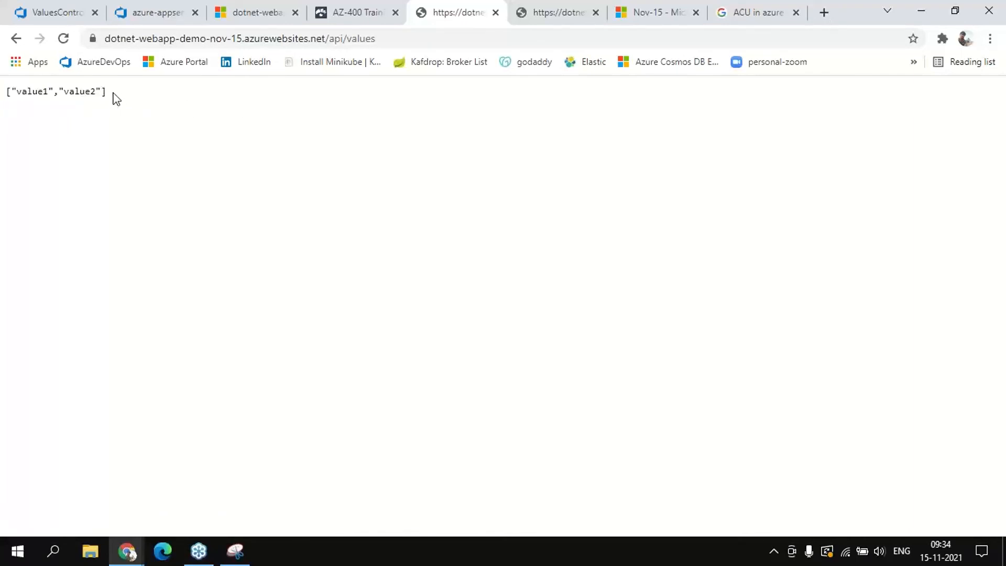
{"action": "left_click_drag", "start_coordinate": [112, 96], "coordinate": [9, 97]}
{"action": "left_click", "coordinate": [60, 93]}
{"action": "double_click", "coordinate": [82, 92]}
{"action": "left_click", "coordinate": [37, 92]}
{"action": "mouse_move", "coordinate": [5, 87]}
{"action": "left_mouse_down"}
{"action": "mouse_move", "coordinate": [105, 84]}
{"action": "mouse_move", "coordinate": [117, 94]}
{"action": "mouse_move", "coordinate": [4, 93]}
{"action": "left_mouse_up"}
{"action": "left_click", "coordinate": [116, 94]}
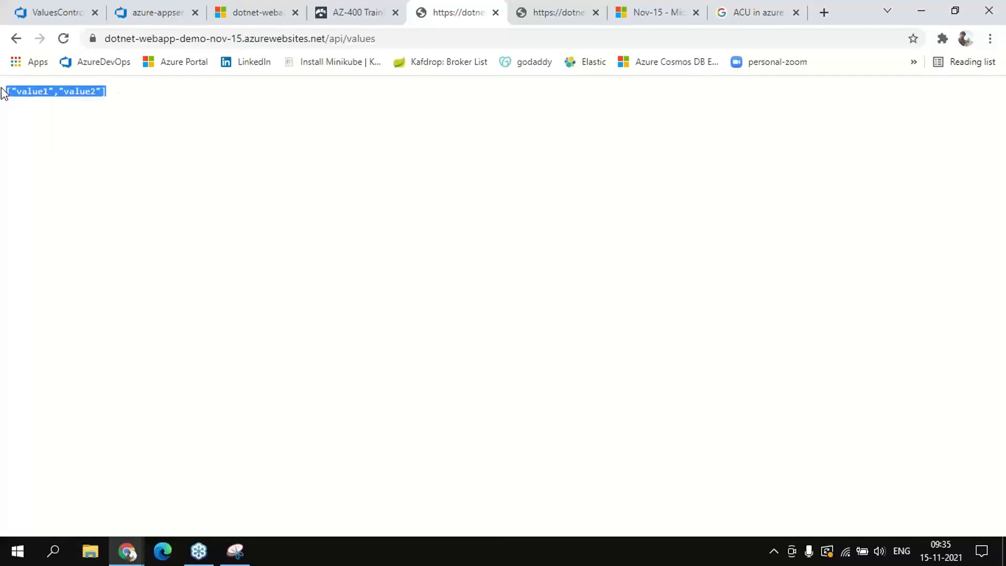
Return to ValuesController.cs in the AssignmentServices repository and compare the parameterless Get() method's return statement with the deployed API's response
{"action": "left_click", "coordinate": [161, 8]}
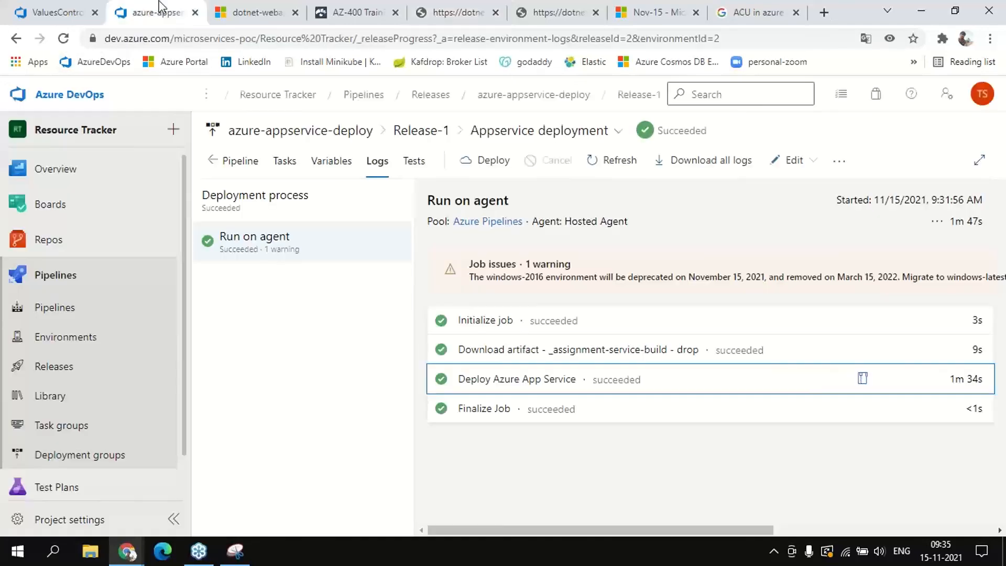
{"action": "left_click", "coordinate": [24, 8]}
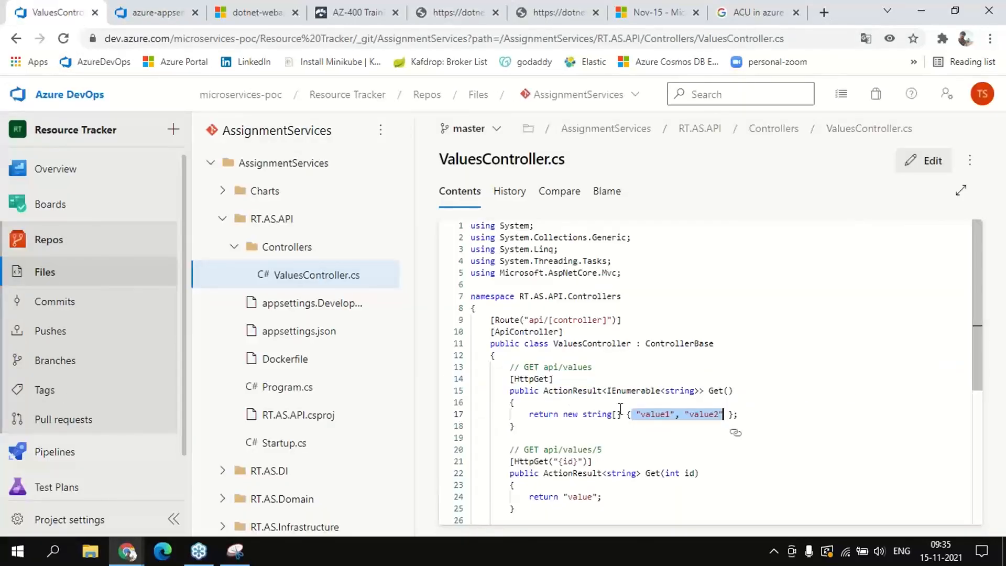
{"action": "left_click", "coordinate": [624, 412]}
{"action": "scroll", "coordinate": [624, 411], "scroll_direction": "down", "scroll_amount": 3}
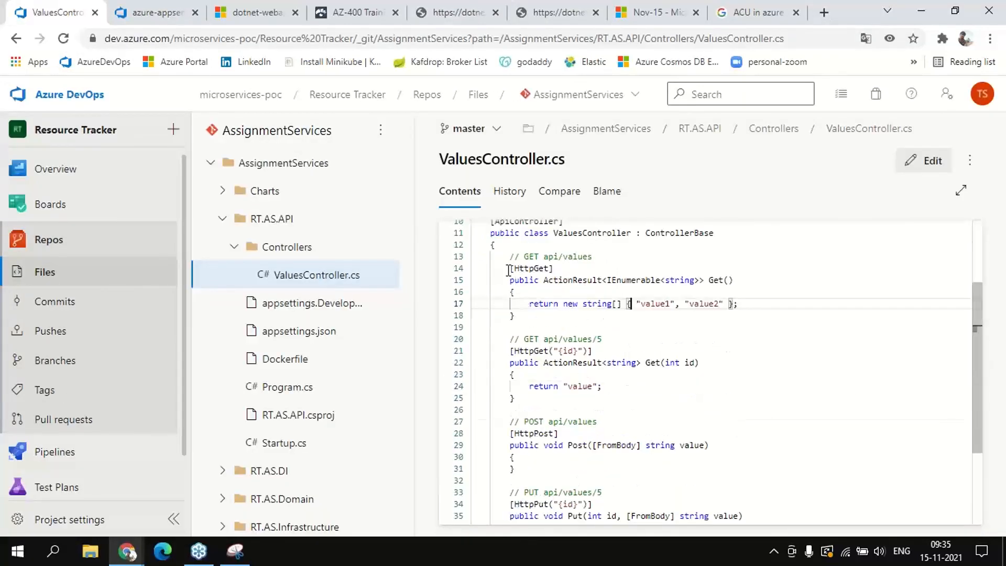
{"action": "left_click_drag", "start_coordinate": [506, 268], "coordinate": [530, 320]}
{"action": "left_click", "coordinate": [530, 320]}
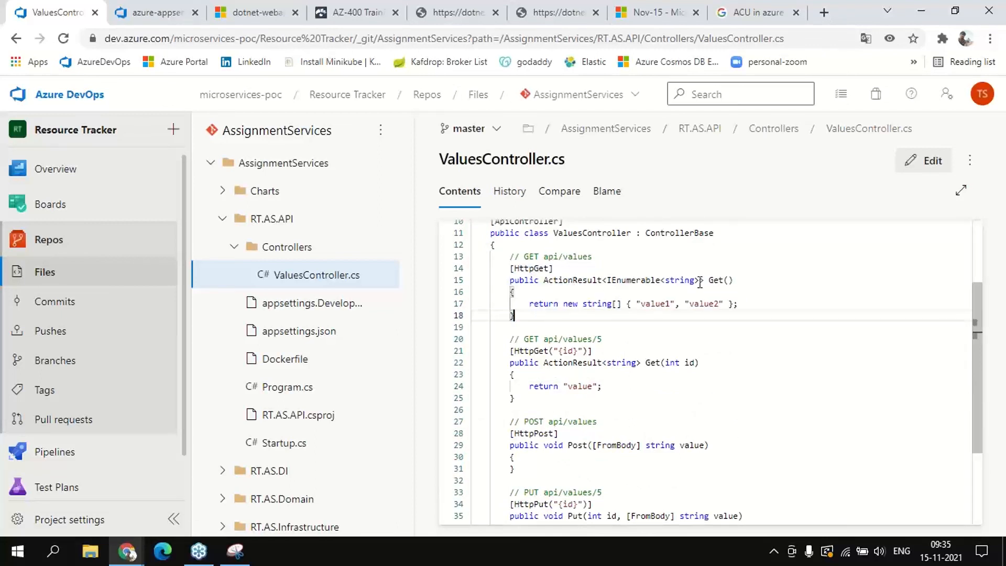
Switch back to the dotnet-webapp-demo-nov-15 app service overview in the Azure portal
{"action": "left_click", "coordinate": [260, 4]}
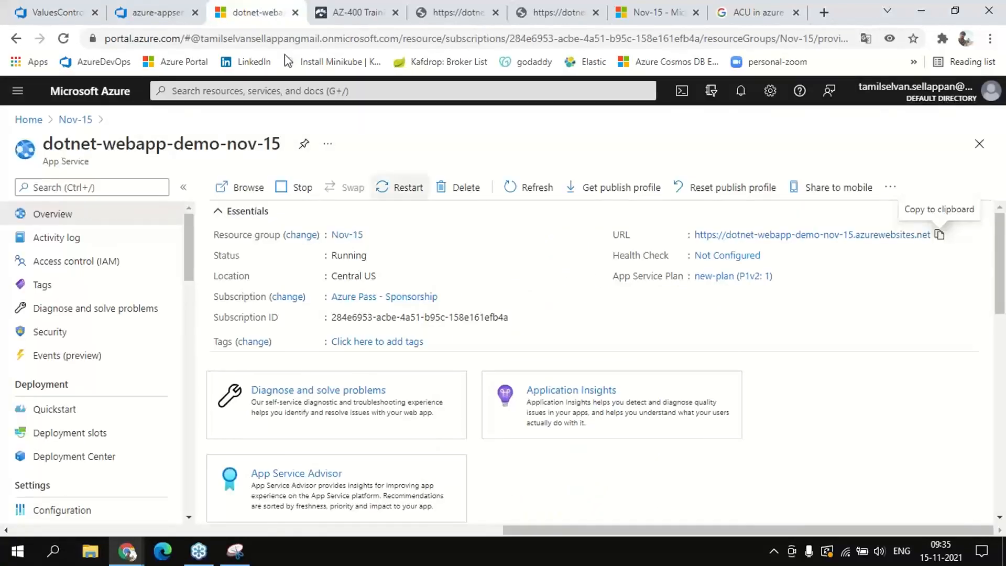